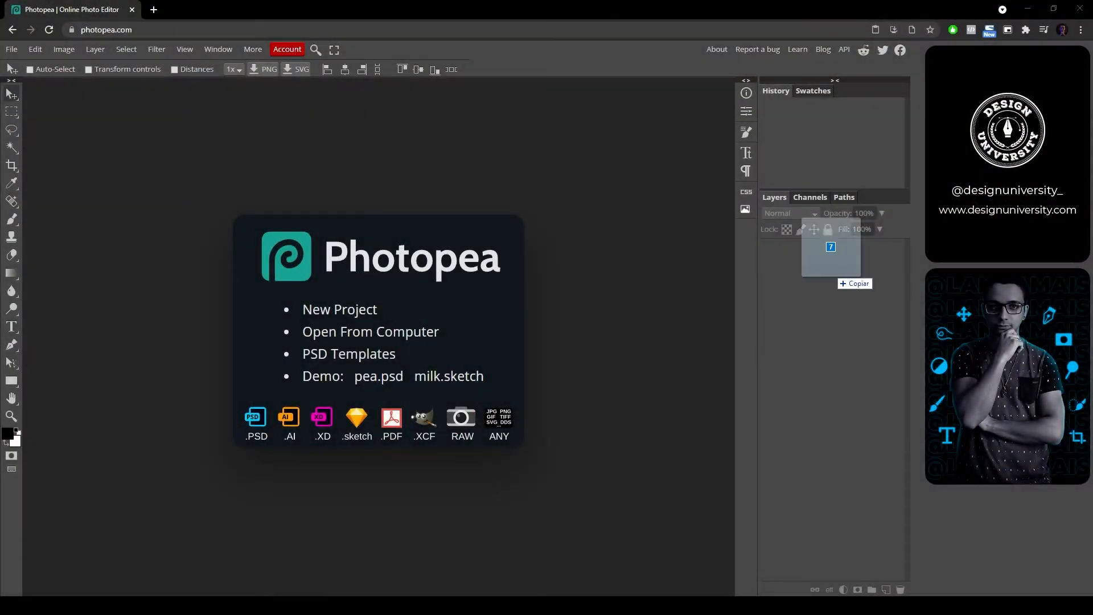
Step: Open the seven source images and create a new 2048 × 1080 px project with a white background
left_click_drag(829, 237, 831, 239)
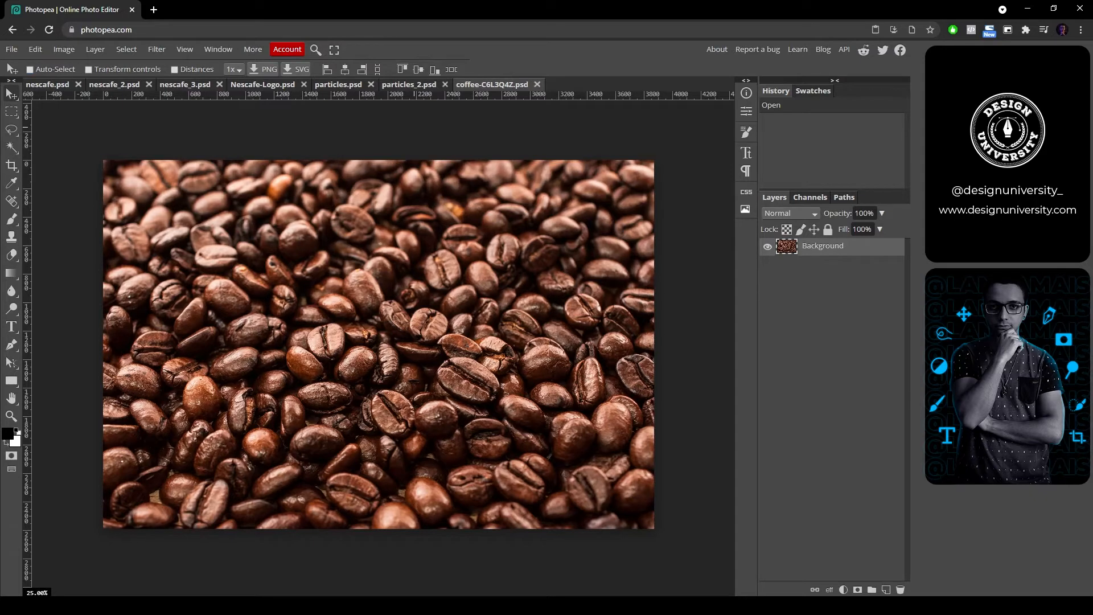
left_click(11, 48)
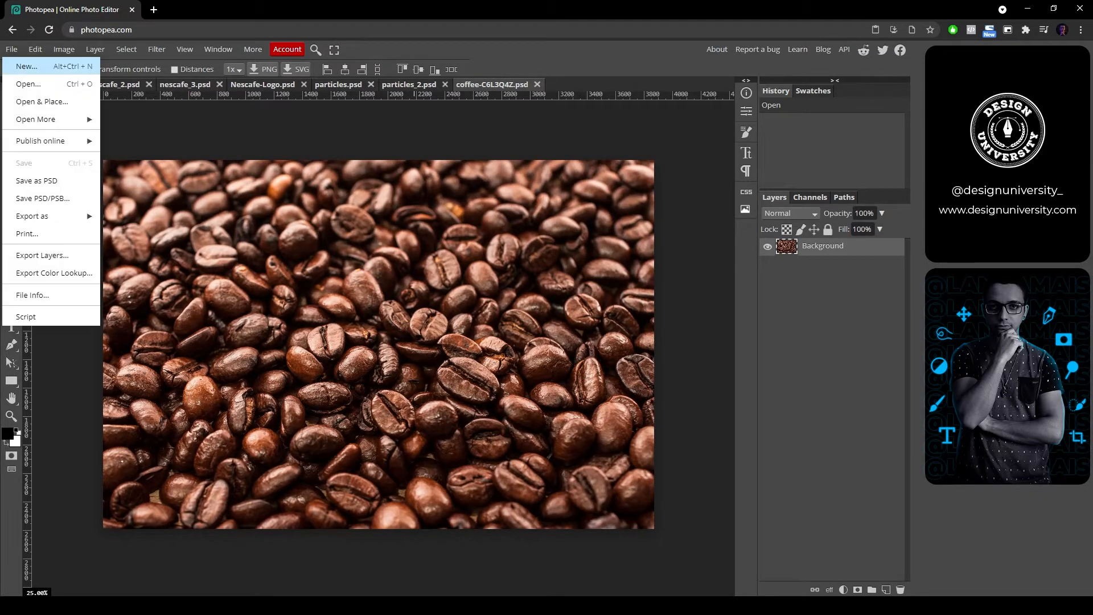
left_click(26, 66)
key("Tab")
type("2048")
key("Tab")
type("1080")
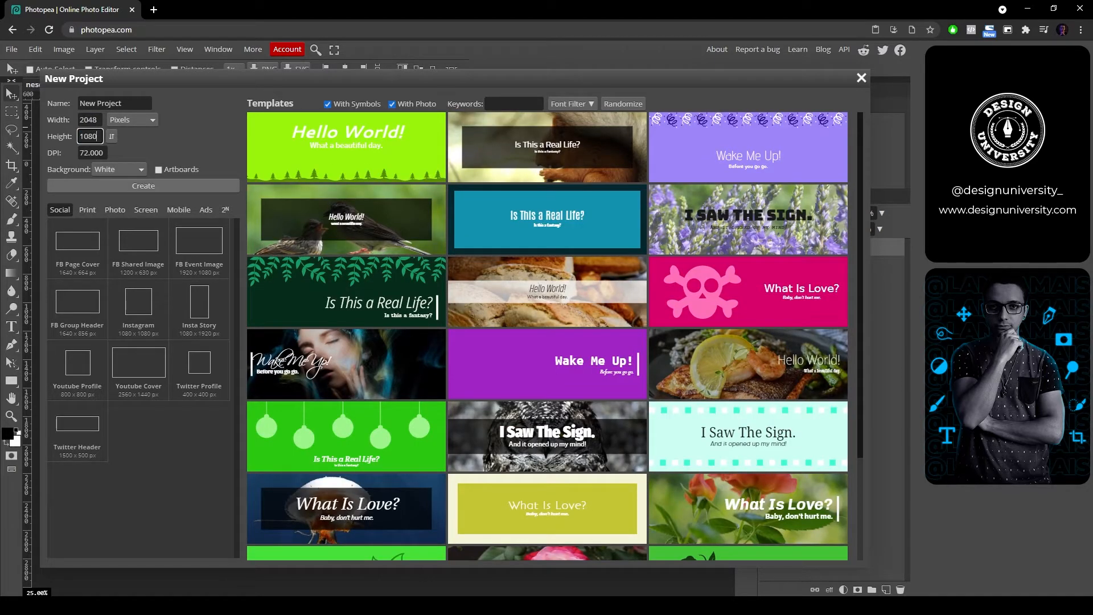
left_click(143, 185)
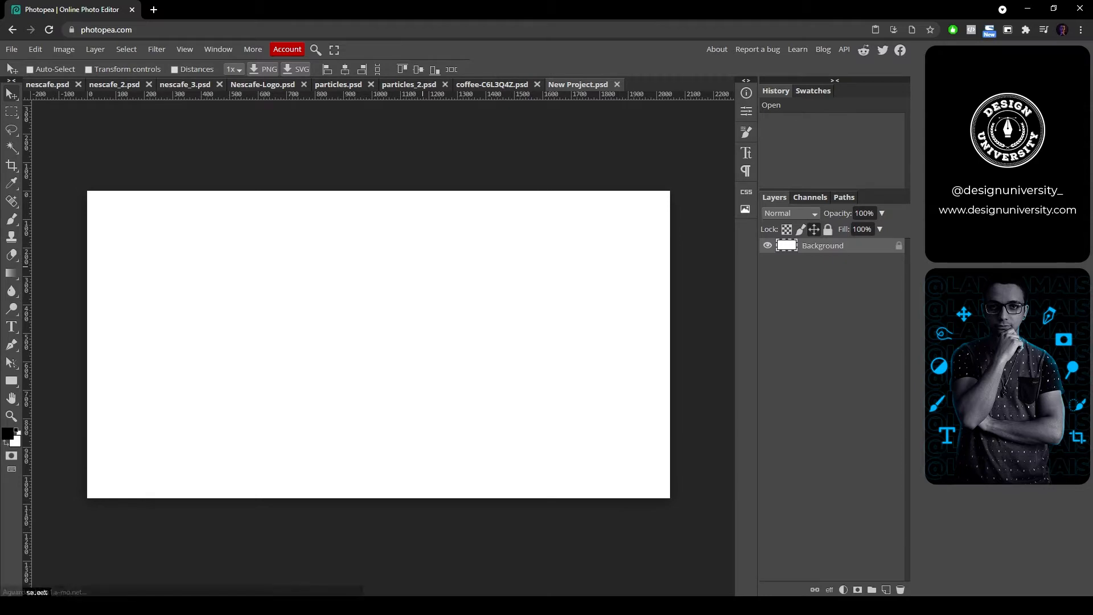
Step: Copy the whole jar image from nescafe_3.psd and paste it into New Project as a layer
left_click(115, 84)
left_click(184, 85)
key("ctrl+a")
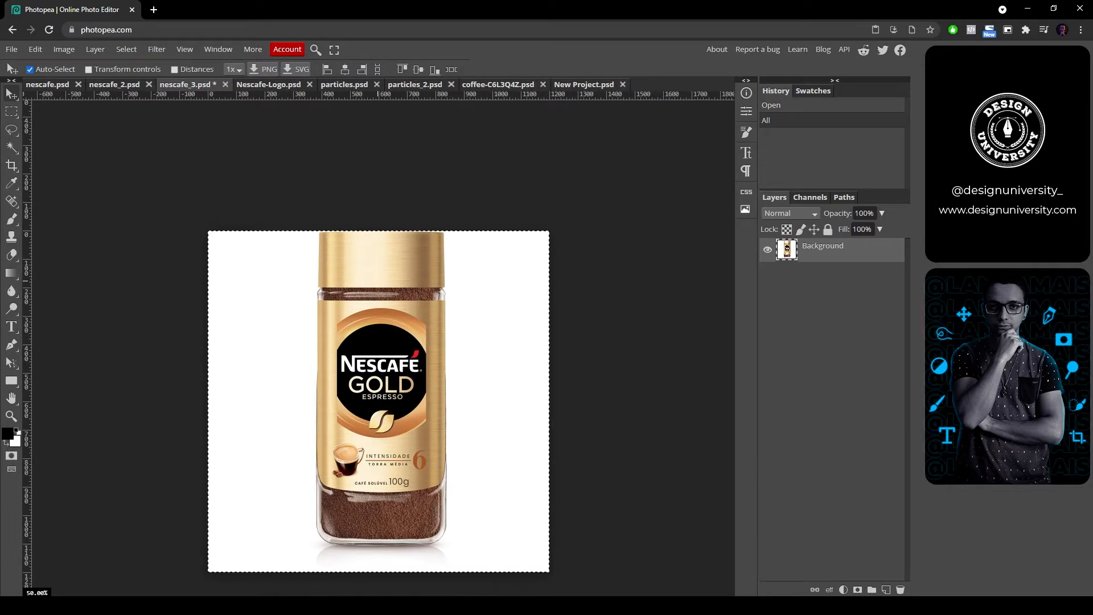
key("ctrl+c")
left_click(584, 84)
key("ctrl+v")
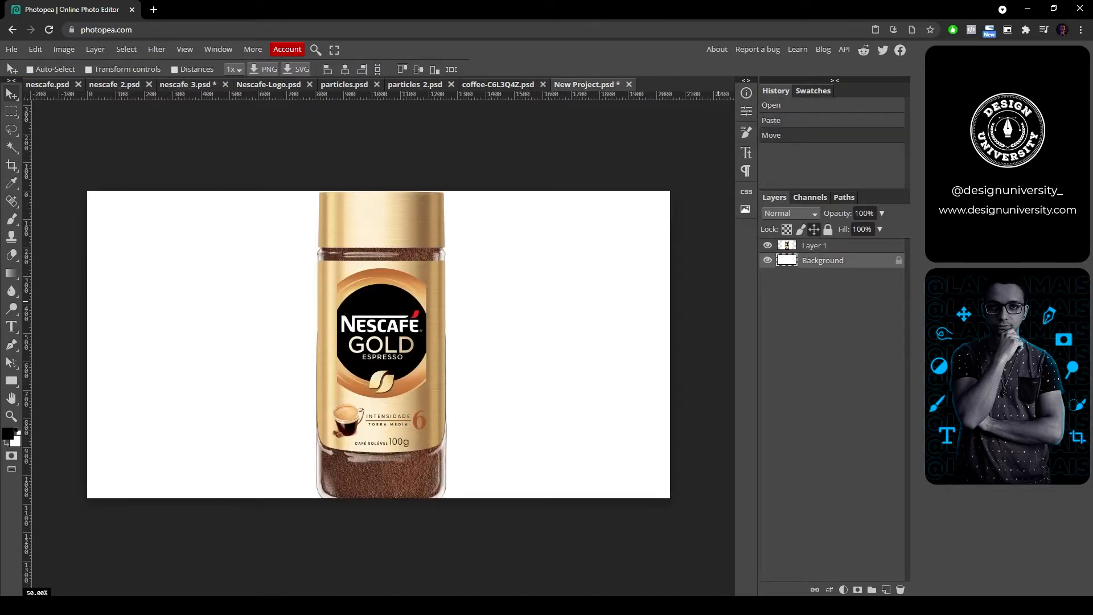
Step: Fill the Background layer with black and shift the jar layer slightly upward
key("alt+BackSpace")
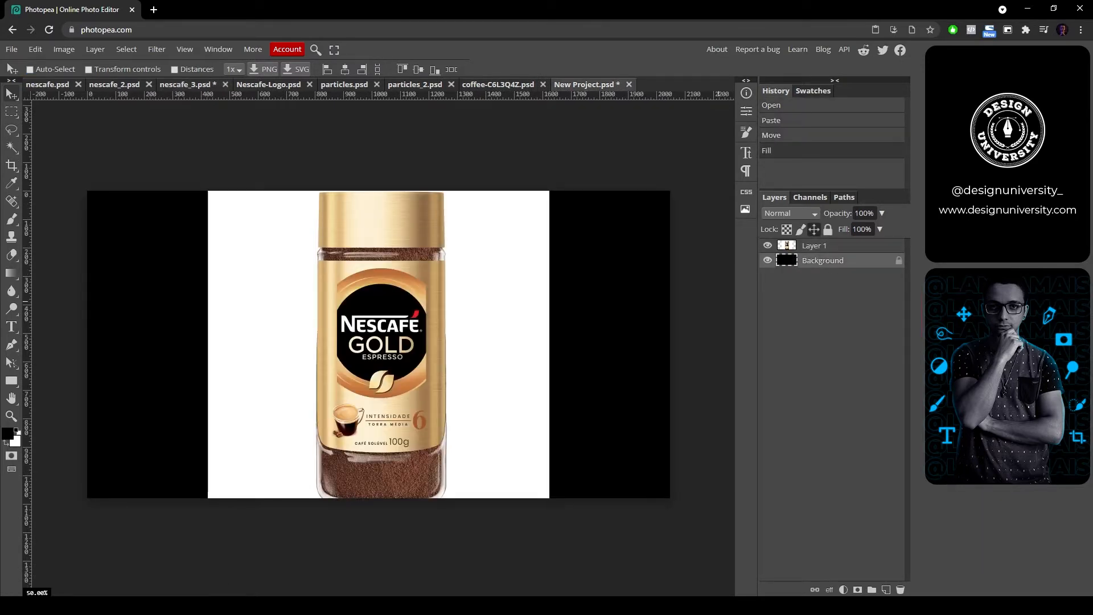
key("shift+Up")
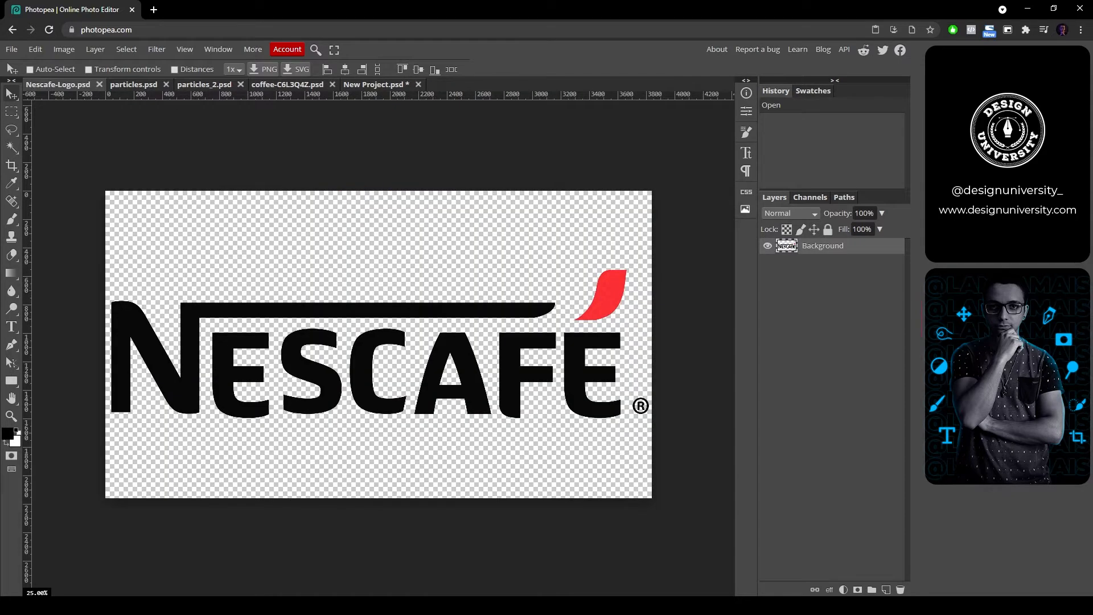
Step: Copy the entire coffee bean photo and paste it into New Project above the jar layer
key("ctrl+a")
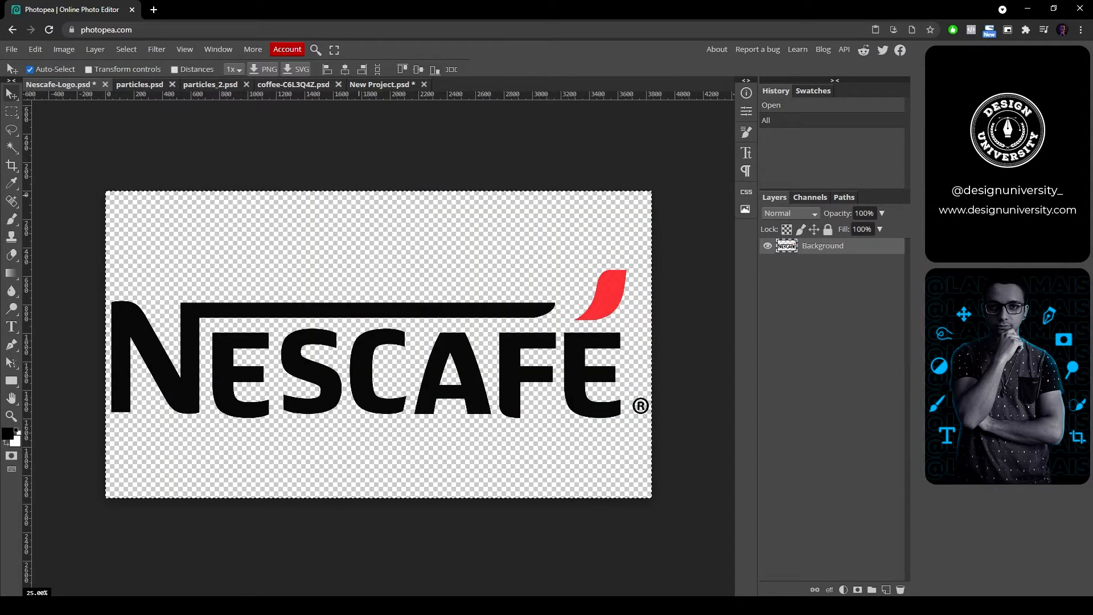
key("ctrl+d")
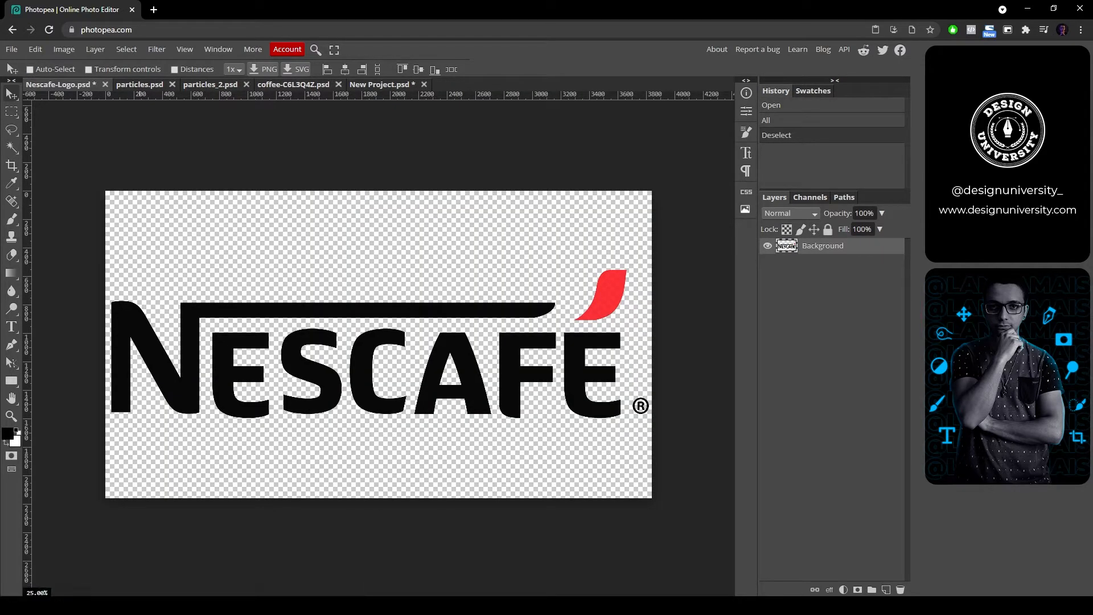
left_click(139, 84)
left_click(210, 84)
left_click(293, 84)
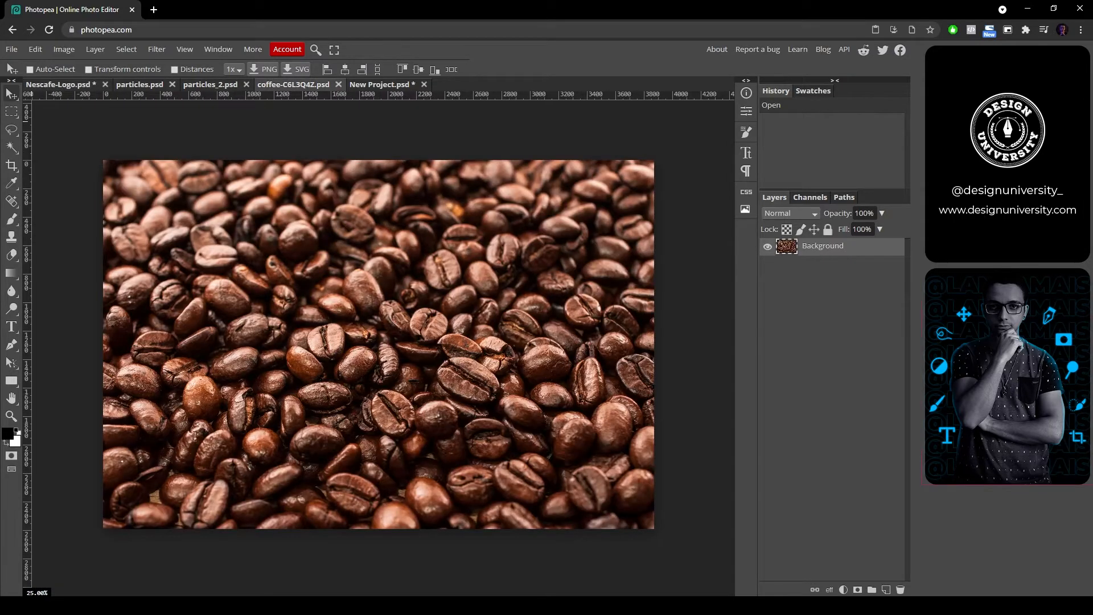
key("ctrl")
key("ctrl+a")
key("ctrl+c")
key("ctrl+Tab")
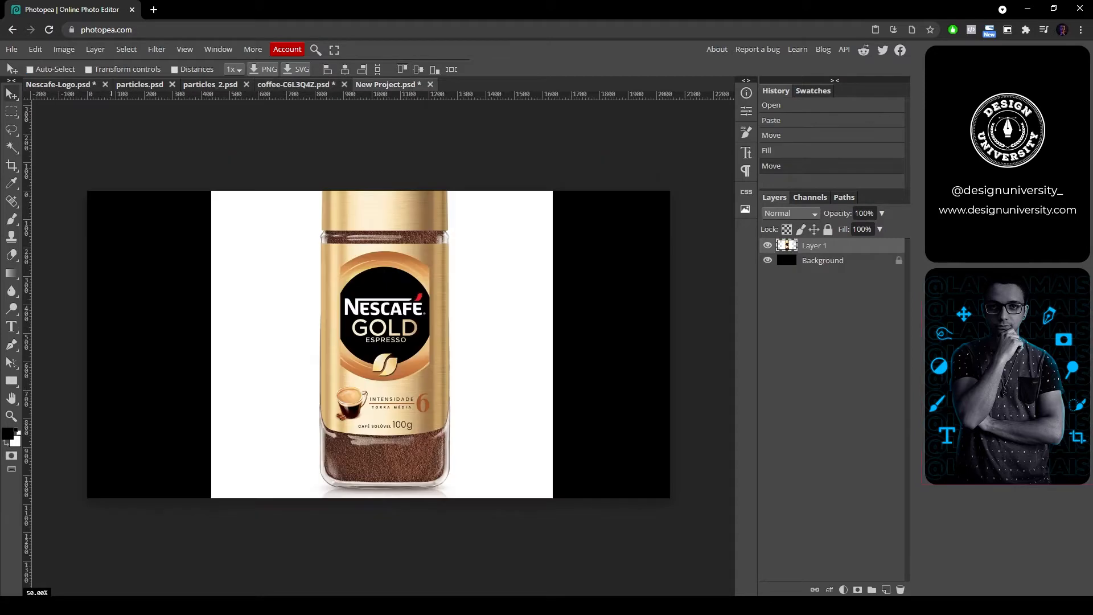
key("ctrl+v")
Step: Convert the pasted coffee bean layer to a smart object
left_click(814, 245)
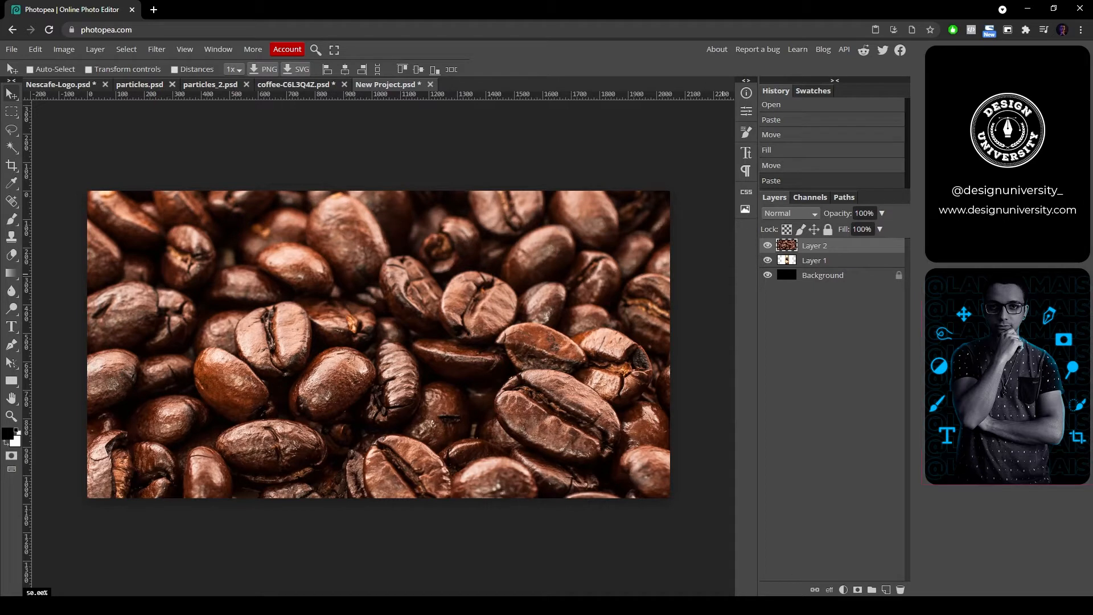
right_click(797, 246)
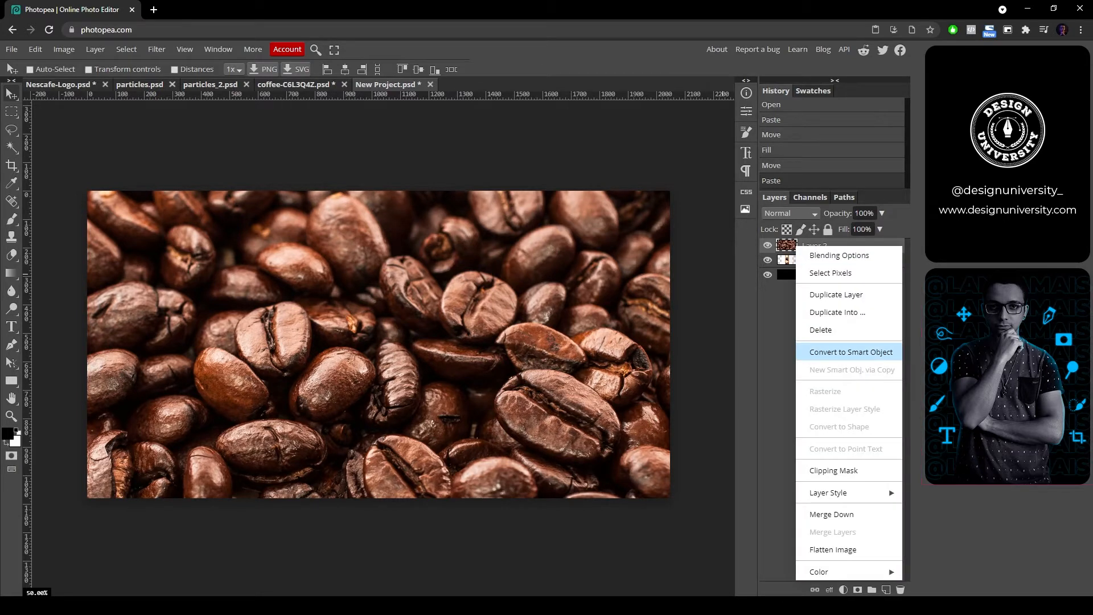
left_click(851, 352)
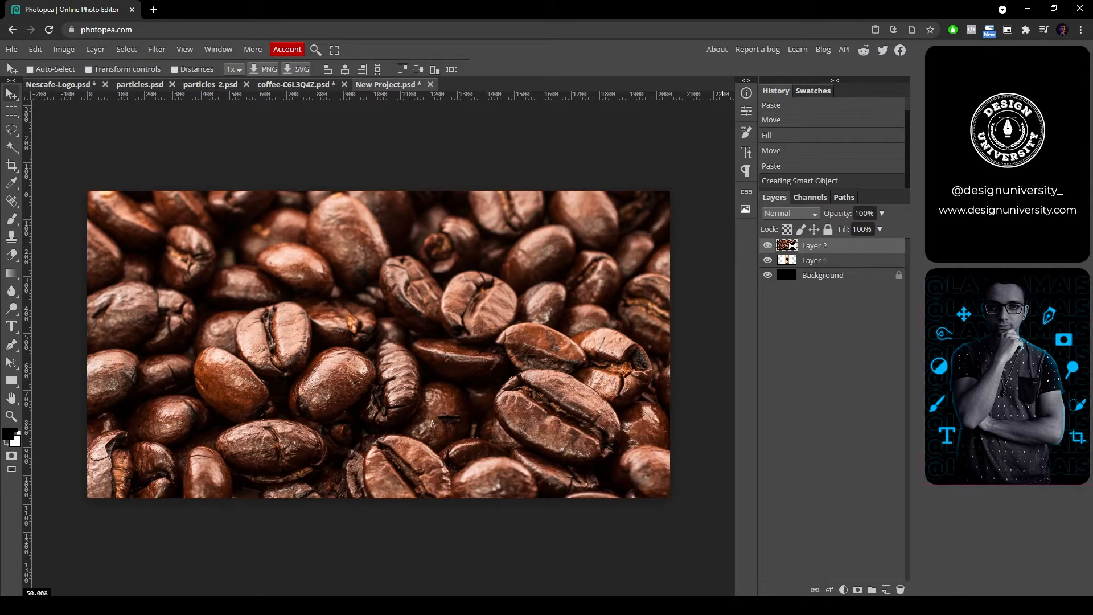
Step: Rename the coffee bean layer to "Grãos de café" and the jar layer to "Nescafé"
double_click(814, 245)
type("Grãos de café")
key("Return")
double_click(814, 260)
type("Nescafé")
key("Return")
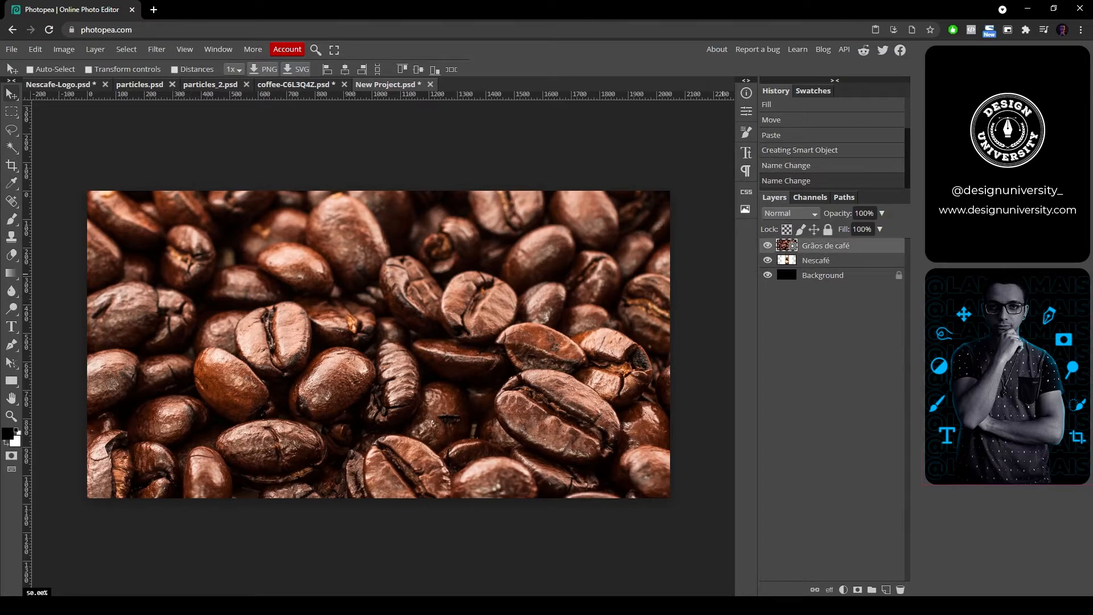
key("ctrl")
key("ctrl+t")
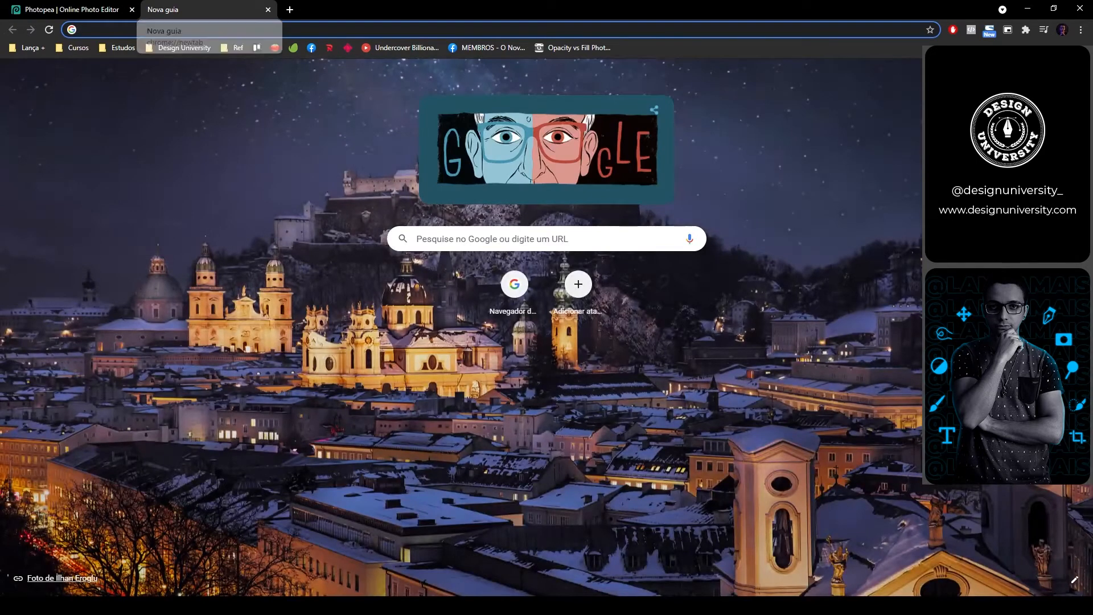
key("ctrl+w")
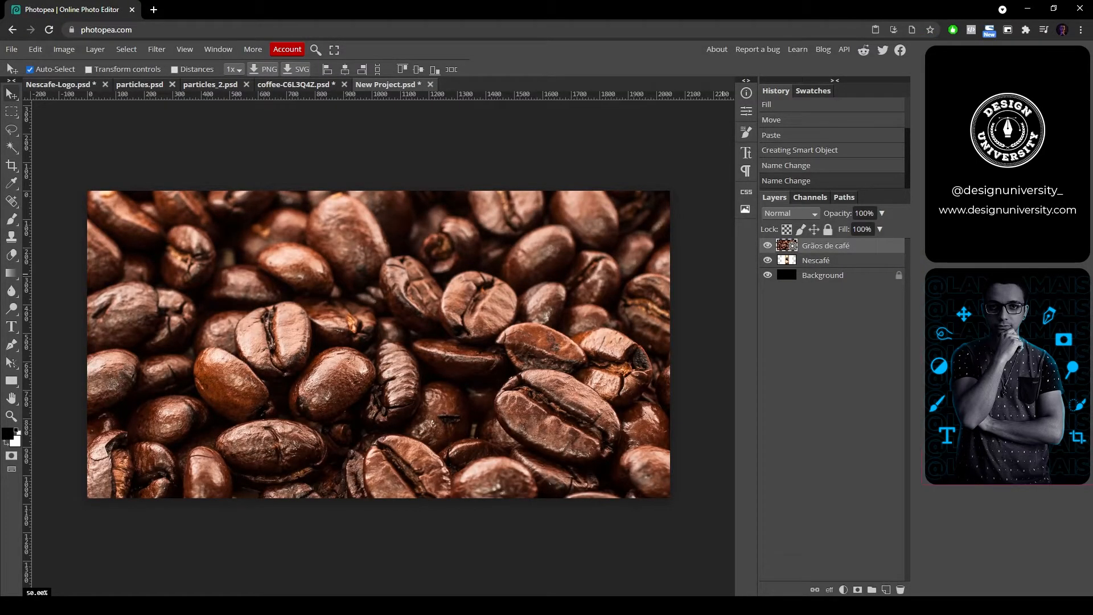
Step: Enable the Move tool's transform controls and scale down the Grãos de café layer
left_click(88, 69)
left_click(30, 69)
key("ctrl+minus")
key("ctrl+minus")
key("ctrl+minus")
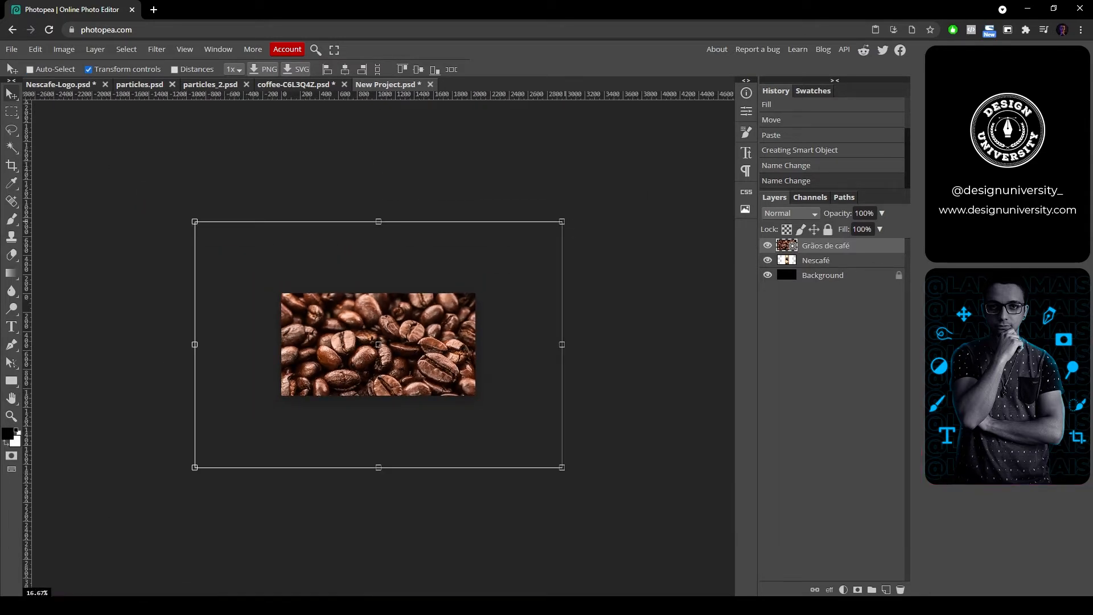
left_click_drag(561, 221, 484, 274)
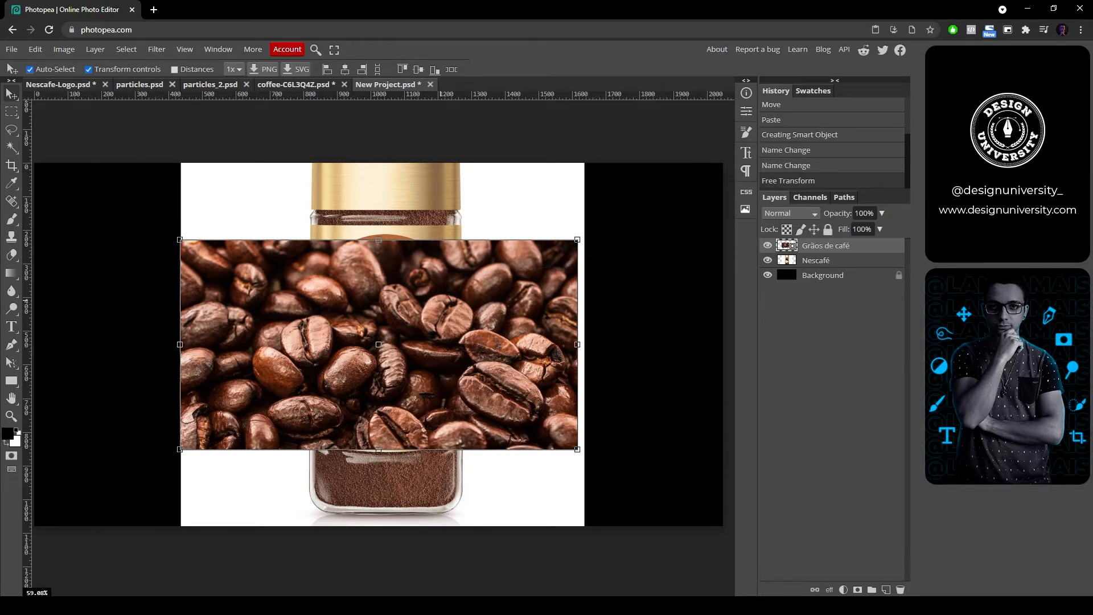
key("ctrl+n")
key("ctrl+w")
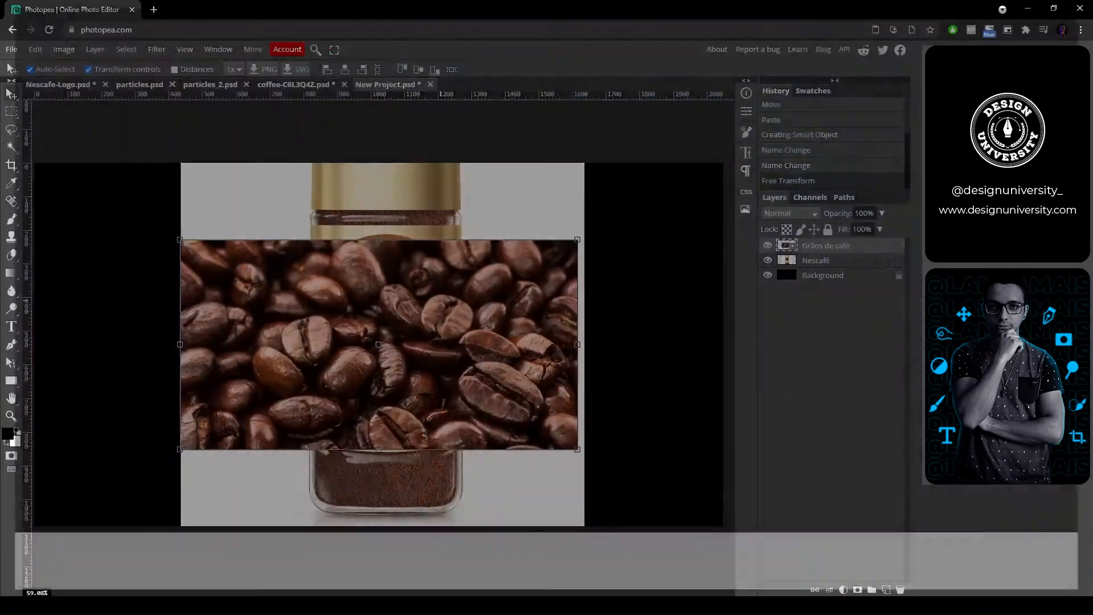
key("ctrl+t")
key("ctrl+w")
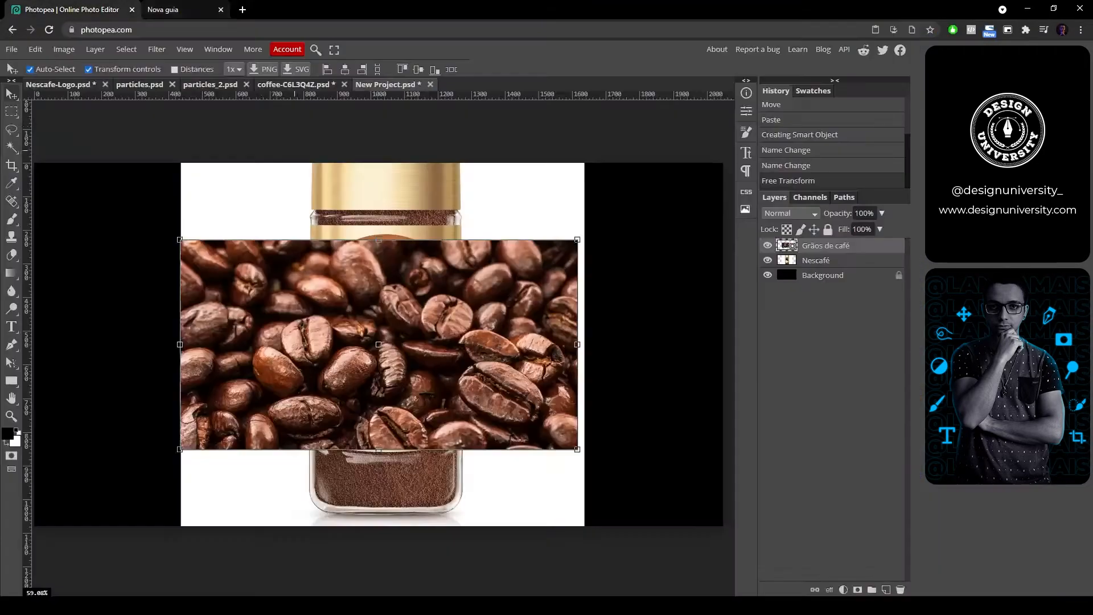
key("ctrl+o")
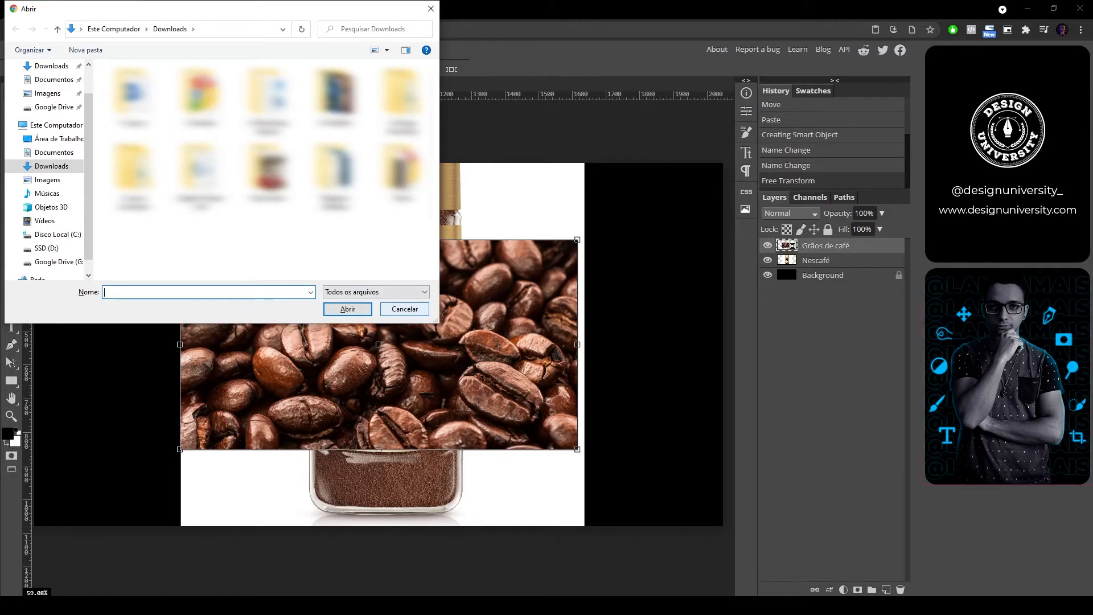
key("Escape")
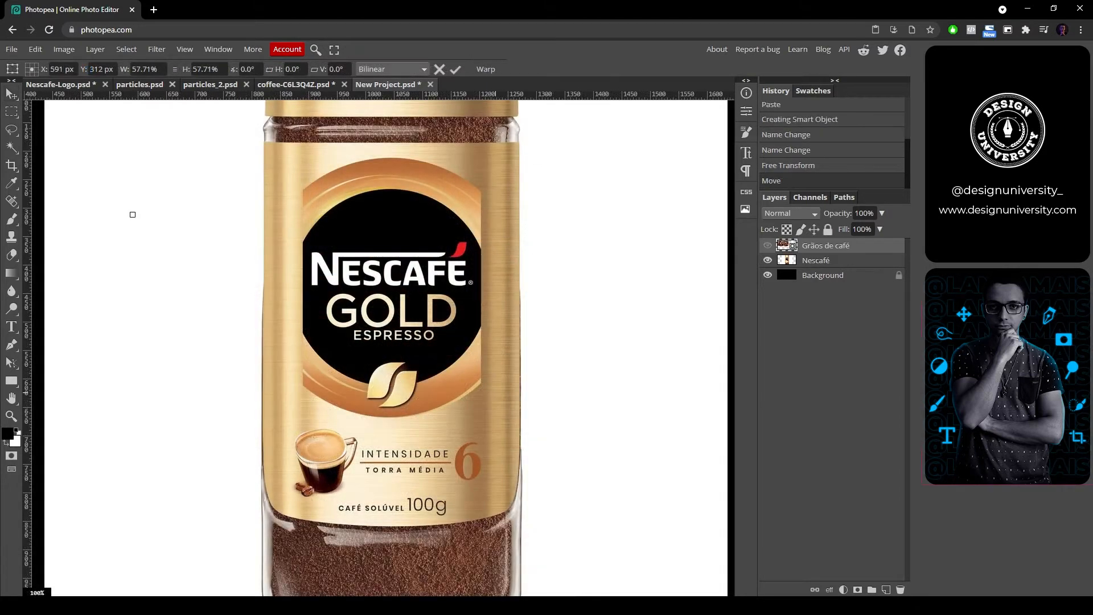
Step: Convert the Nescafé layer to a smart object, and shrink and reposition it on the canvas
key("ctrl+minus")
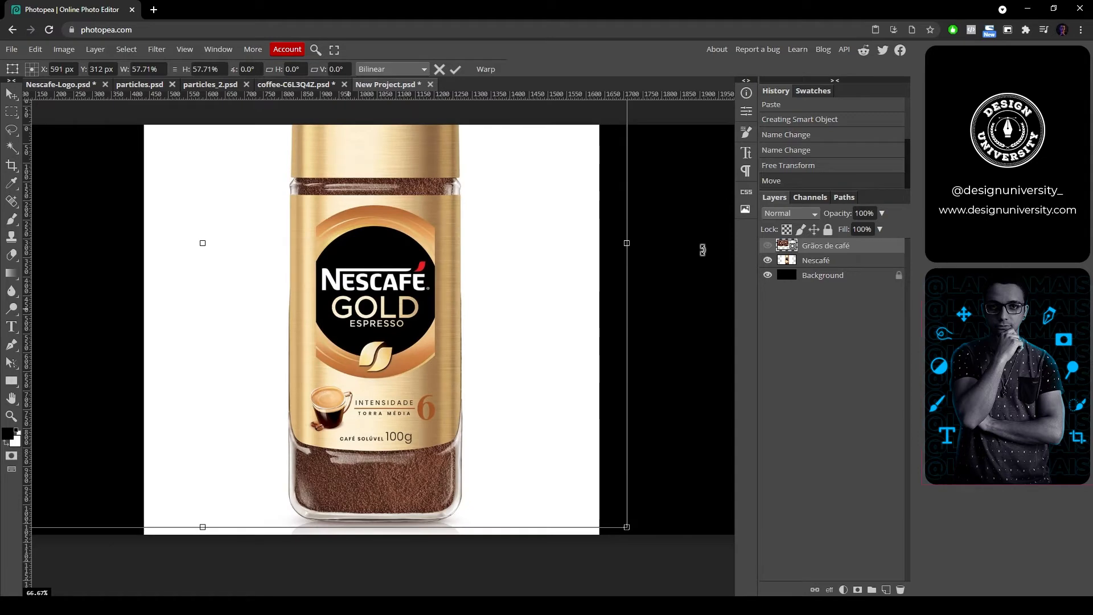
left_click(815, 260)
right_click(803, 260)
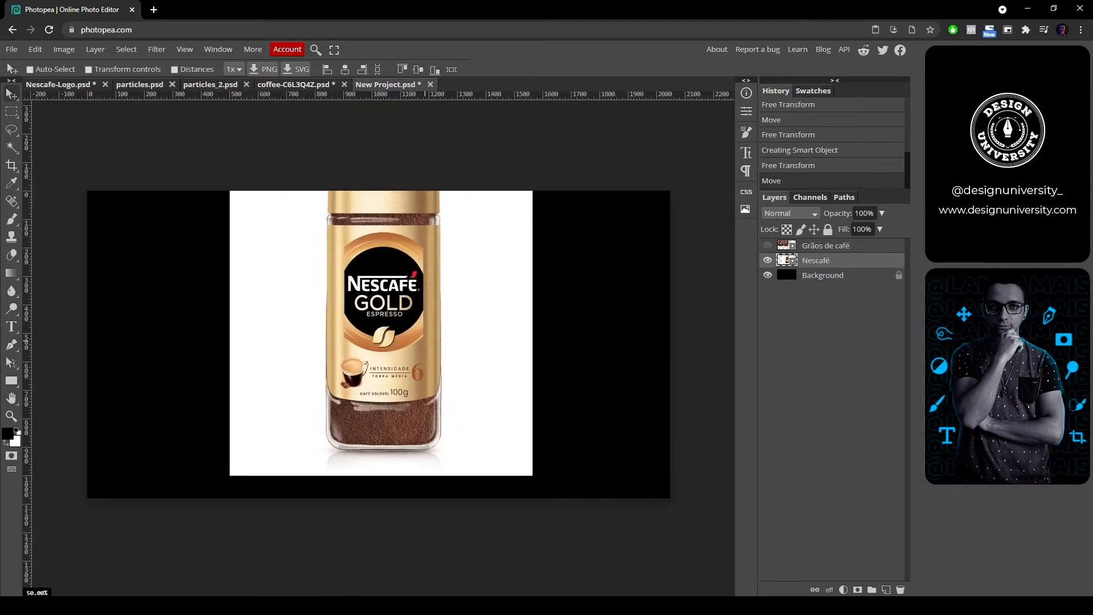
left_click_drag(410, 351, 407, 354)
key("p")
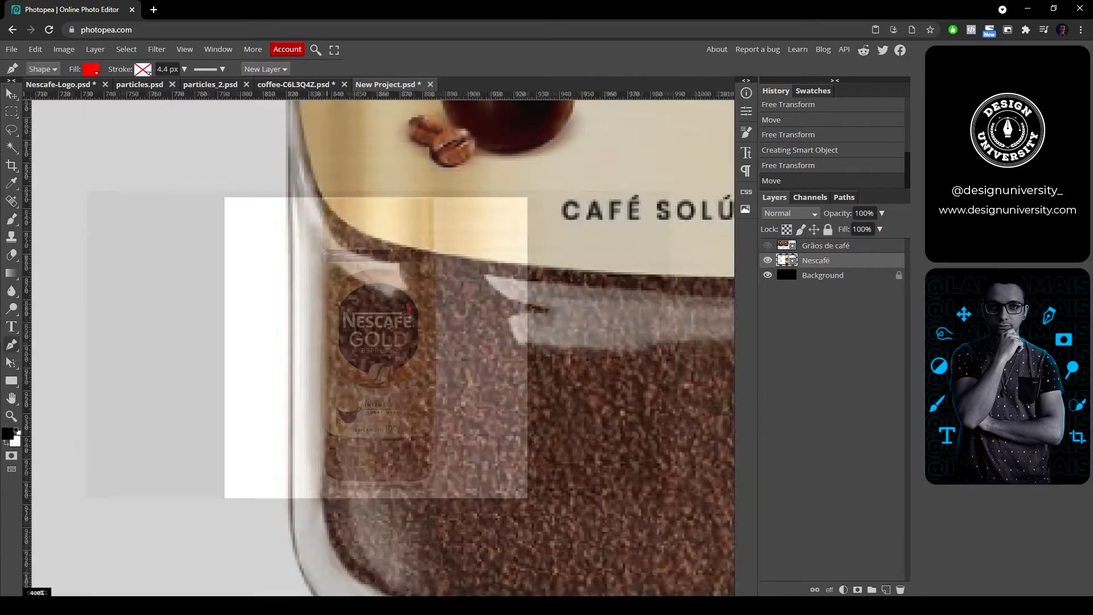
left_click_drag(351, 484, 382, 318)
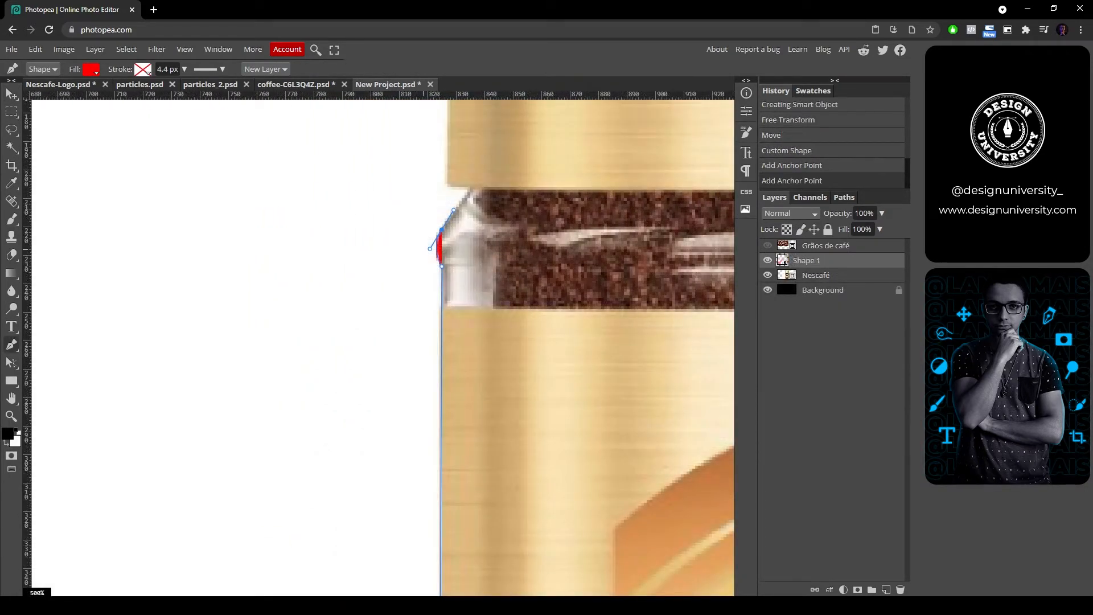
key("ctrl+z")
key("ctrl+z")
scroll(423, 249, "down", 8)
scroll(351, 418, "up", 5)
key("ctrl+z")
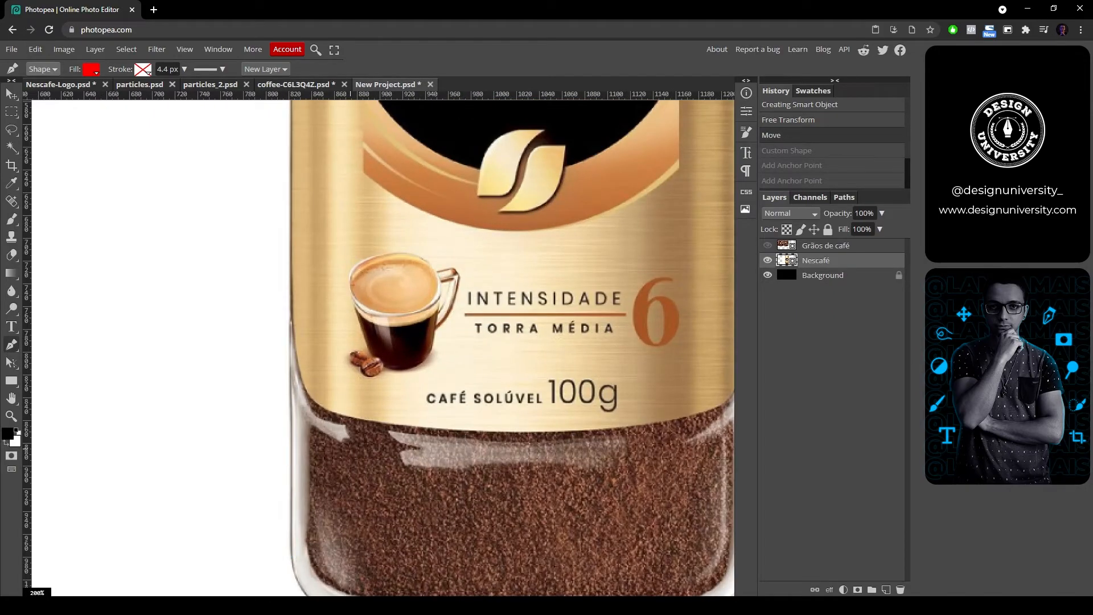
Step: Set the Pen tool to Path mode and trace a closed path around the jar's outline
left_click(43, 69)
left_click(41, 93)
scroll(434, 522, "down", 2)
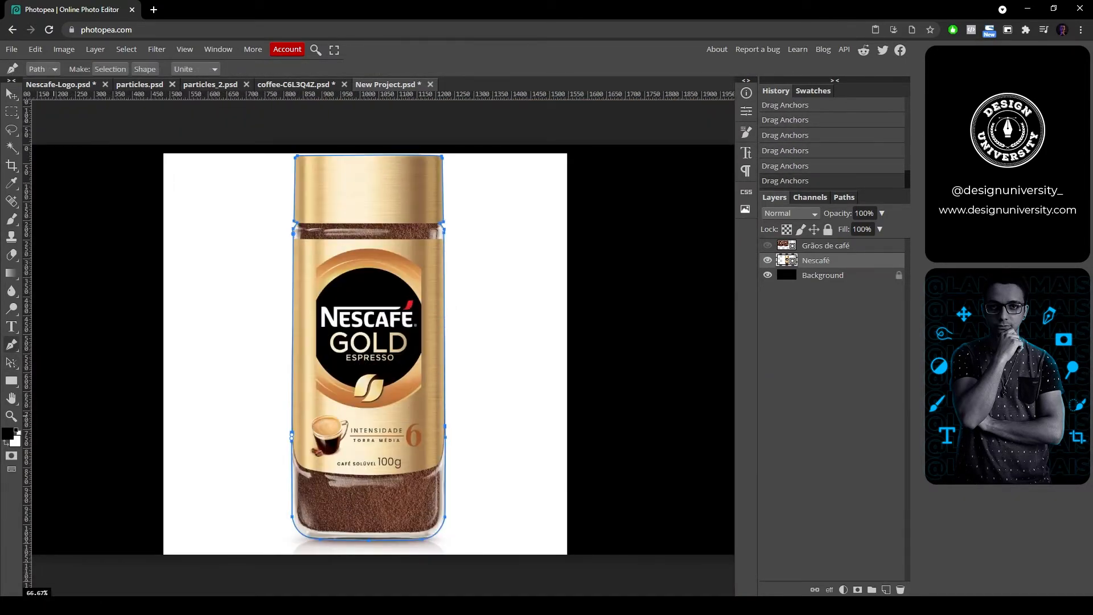
Step: Turn the jar path into an anti-aliased selection and add it as a raster mask on the Nescafé layer
right_click(379, 330)
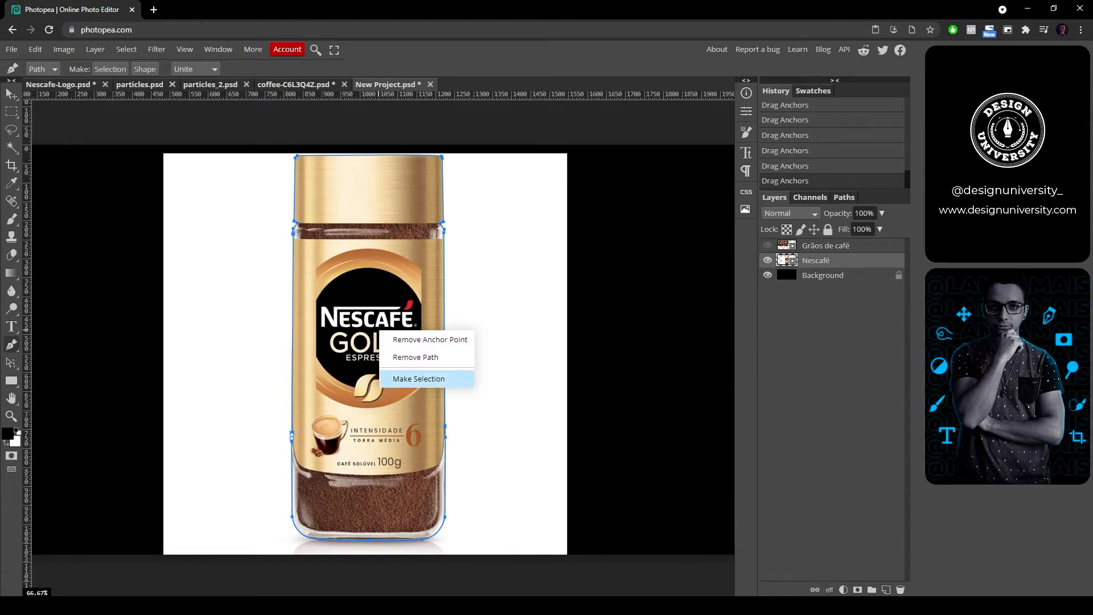
left_click(418, 379)
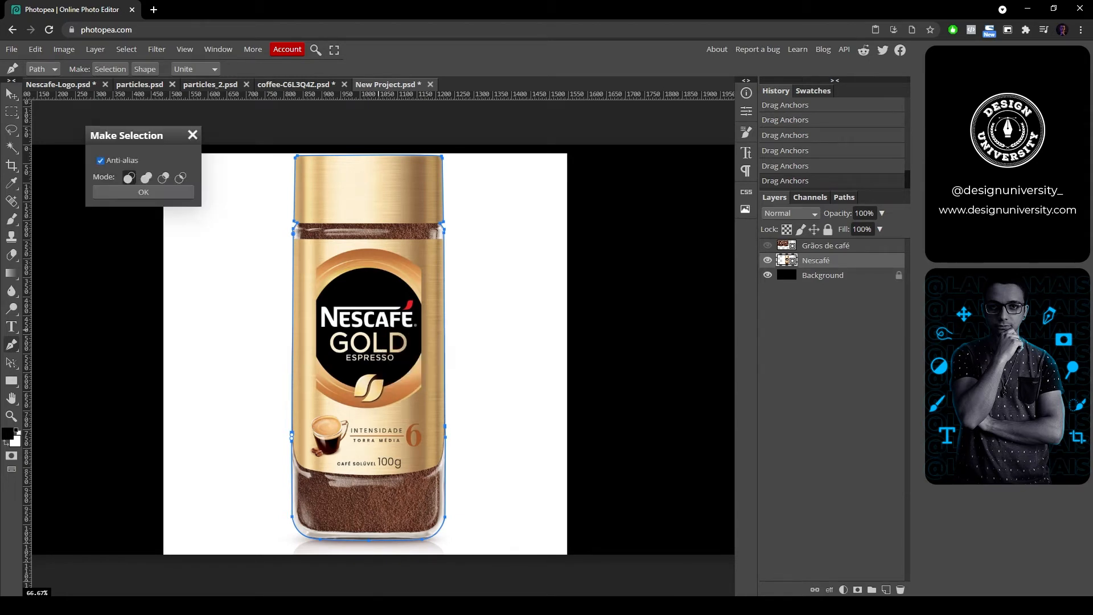
left_click_drag(134, 136, 177, 141)
left_click(186, 198)
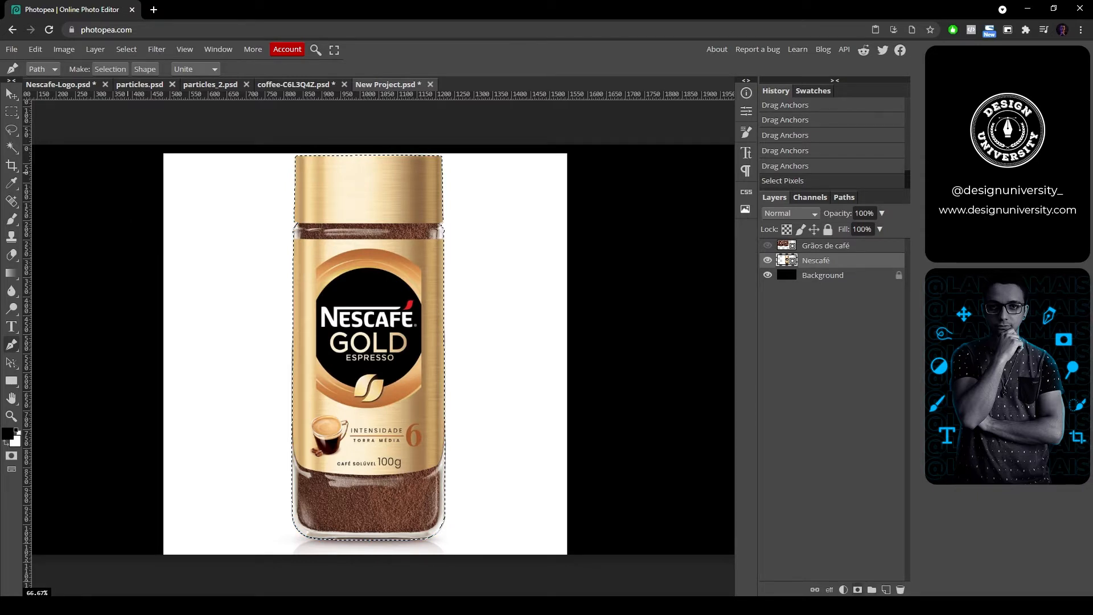
left_click(857, 590)
Step: Examine the masked jar's edges and label up close against the black background
key("ctrl+plus")
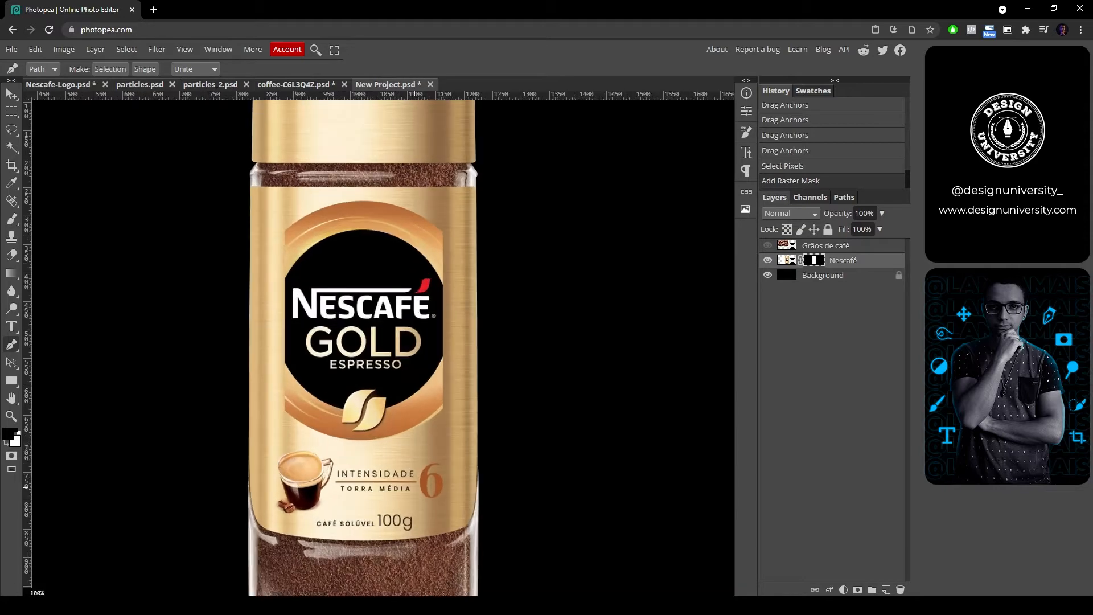
left_click_drag(456, 171, 486, 319)
scroll(506, 207, "up", 3)
left_click_drag(505, 207, 1023, 166)
scroll(474, 440, "down", 2)
left_click_drag(474, 440, 403, 185)
left_click_drag(404, 478, 413, 200)
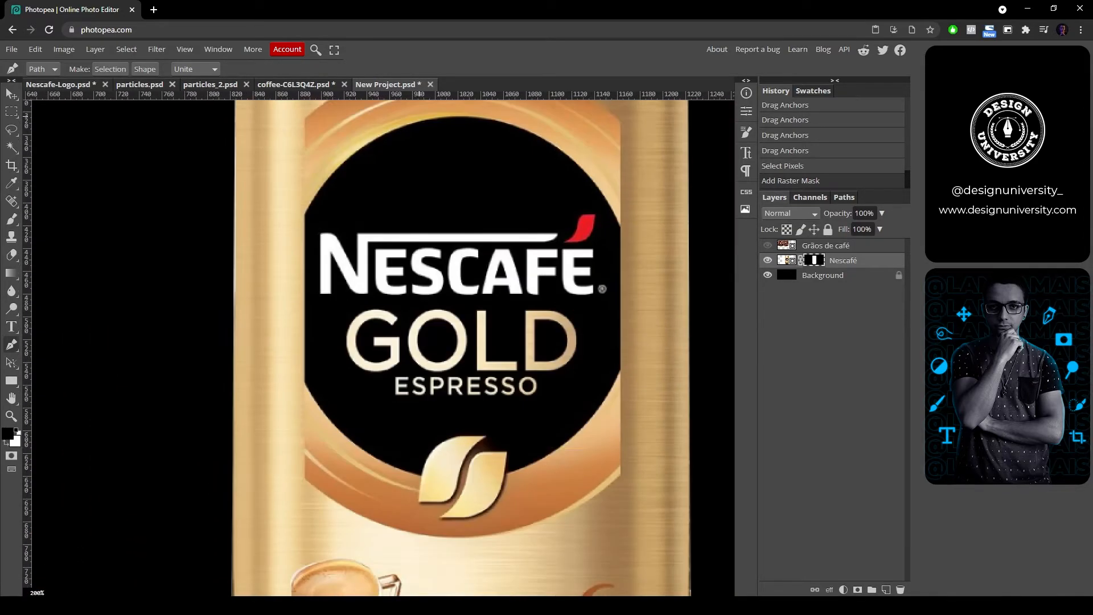
Step: Paint black over the rough edges of the Nescafé layer's mask around the jar's outline with a small brush at 0% hardness
left_click_drag(432, 512, 400, 187)
left_click_drag(410, 399, 410, 274)
scroll(649, 437, "up", 1)
scroll(634, 426, "up", 6)
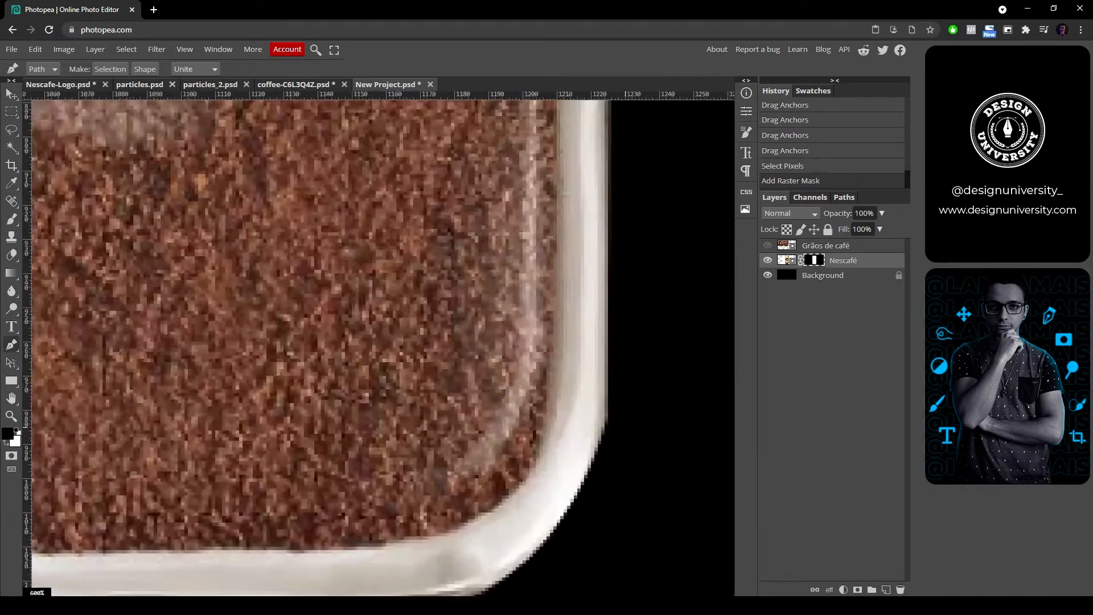
scroll(604, 420, "down", 3)
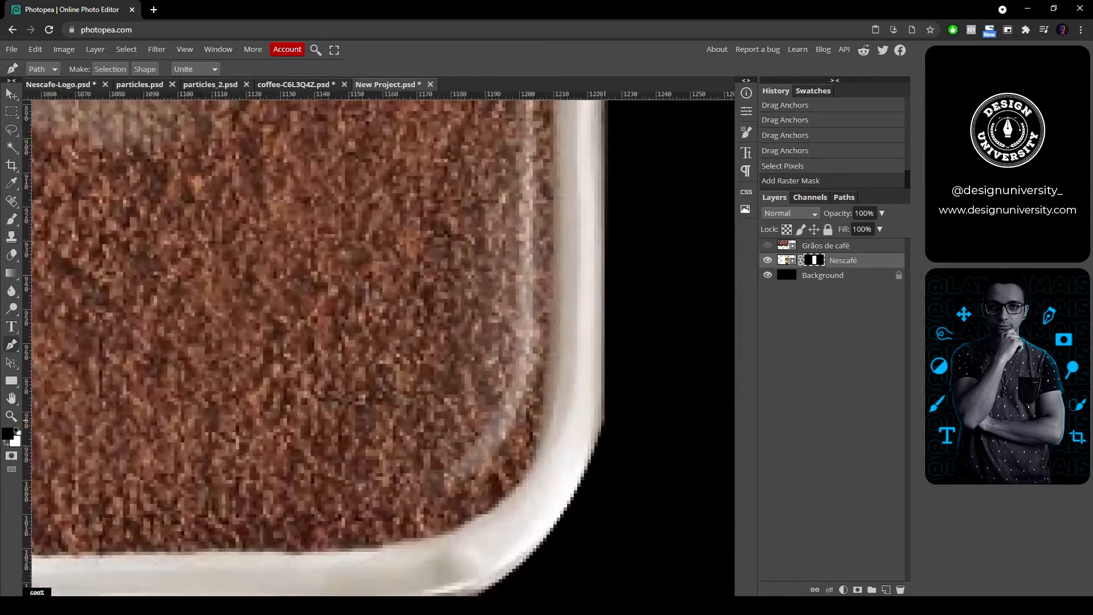
left_click(11, 219)
right_click(636, 307)
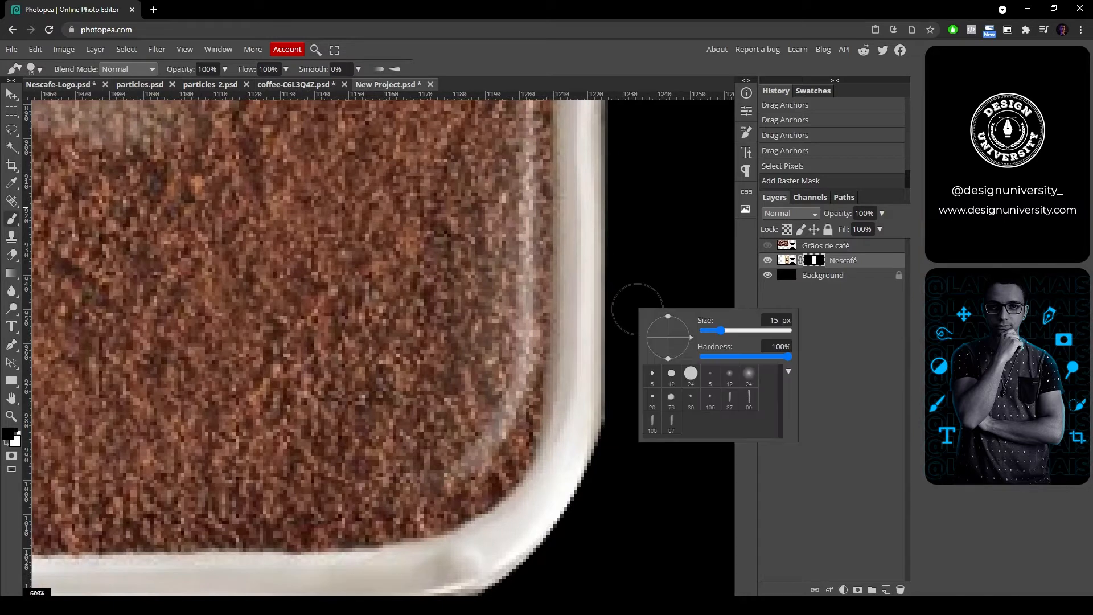
left_click_drag(787, 356, 701, 357)
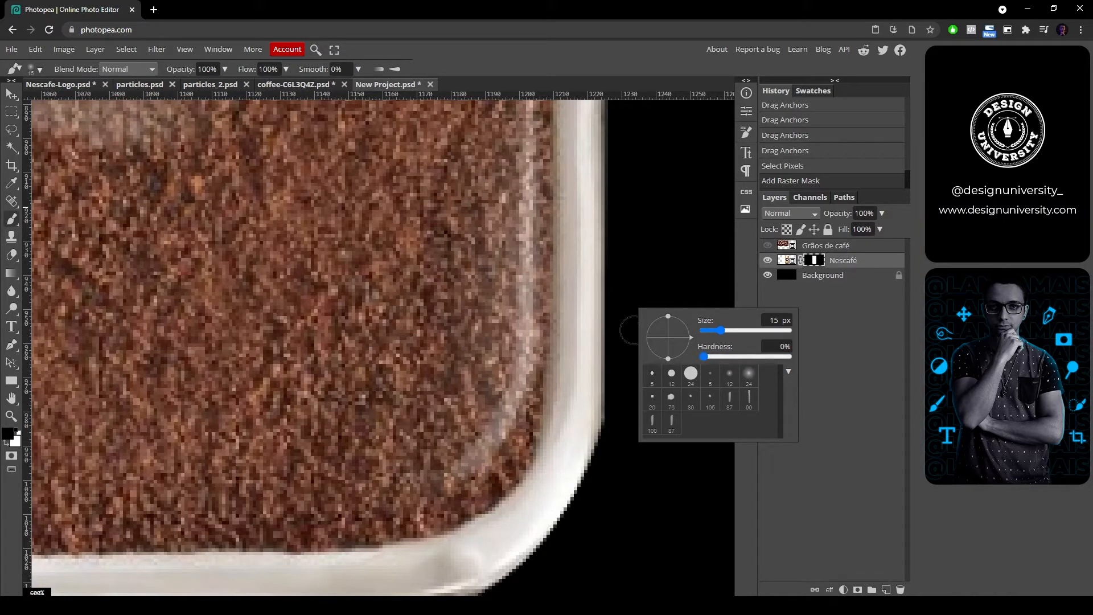
left_click(633, 330)
left_click_drag(621, 416, 609, 446)
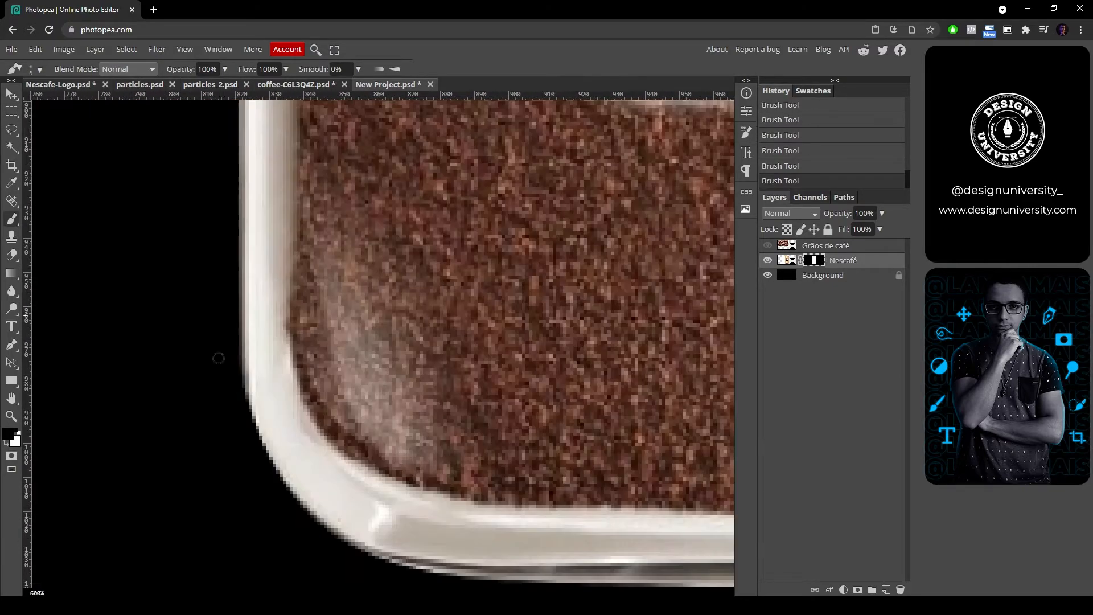
left_click_drag(219, 358, 236, 296)
left_click_drag(236, 296, 238, 292)
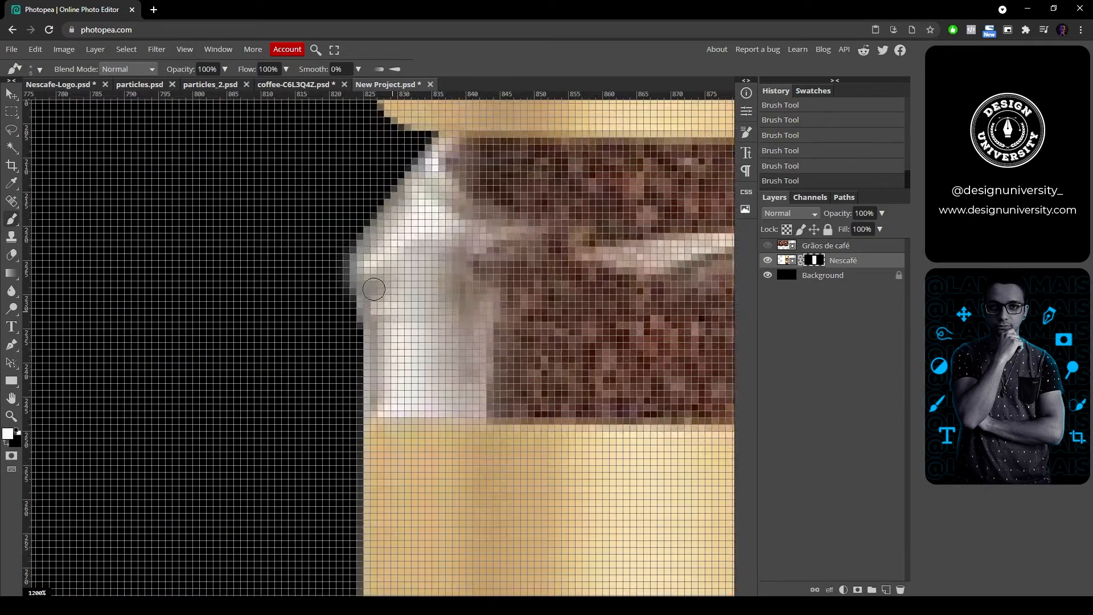
Step: Set the feather of the Nescafé layer's raster mask to 0.50 px
key("ctrl+0")
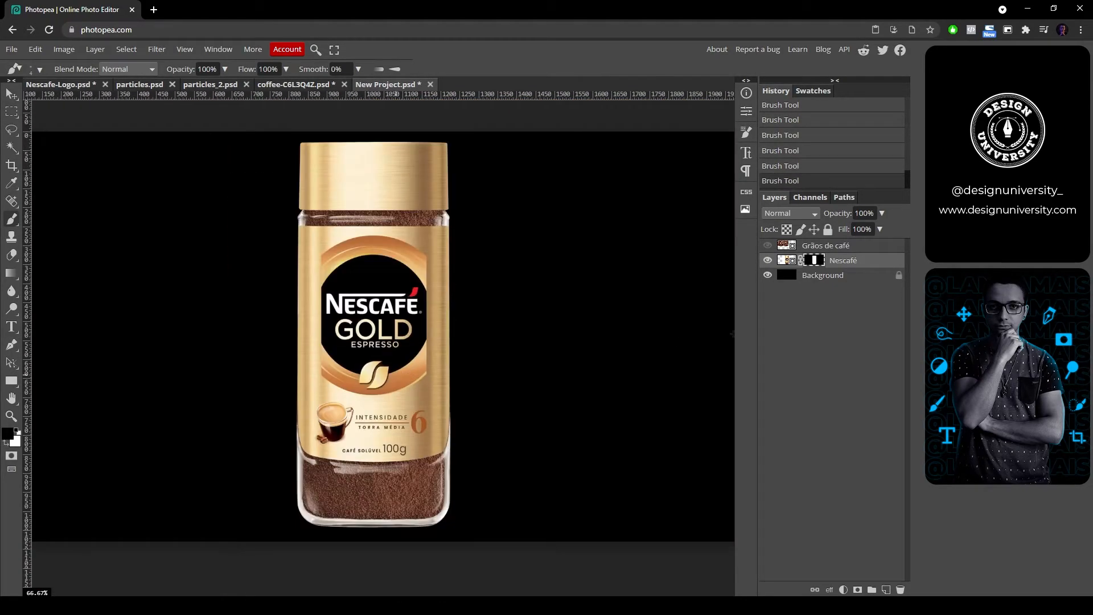
scroll(449, 238, "up", 4)
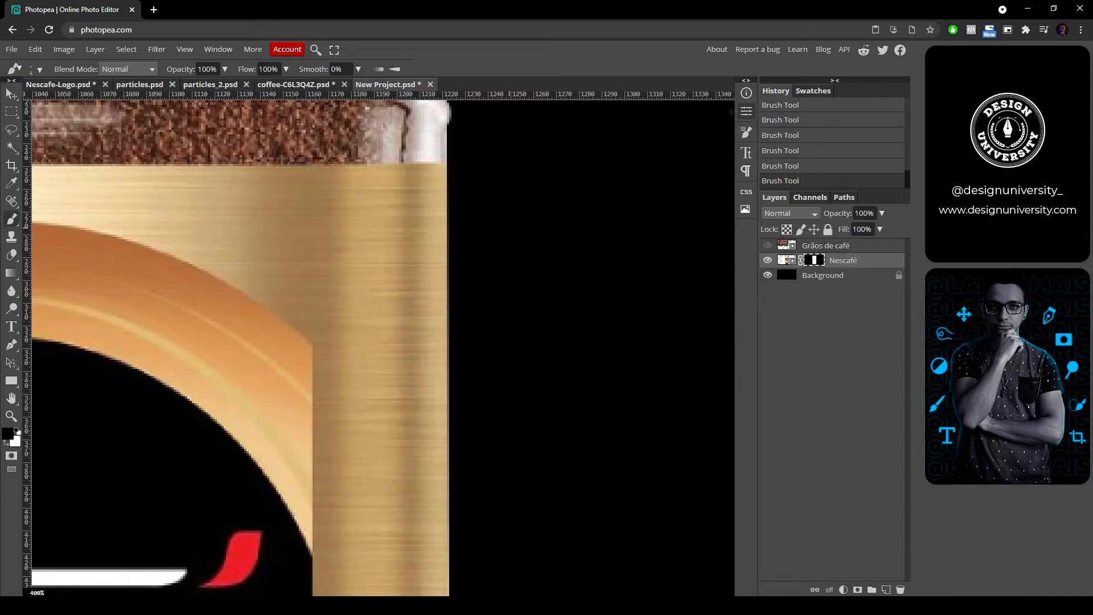
left_click(746, 111)
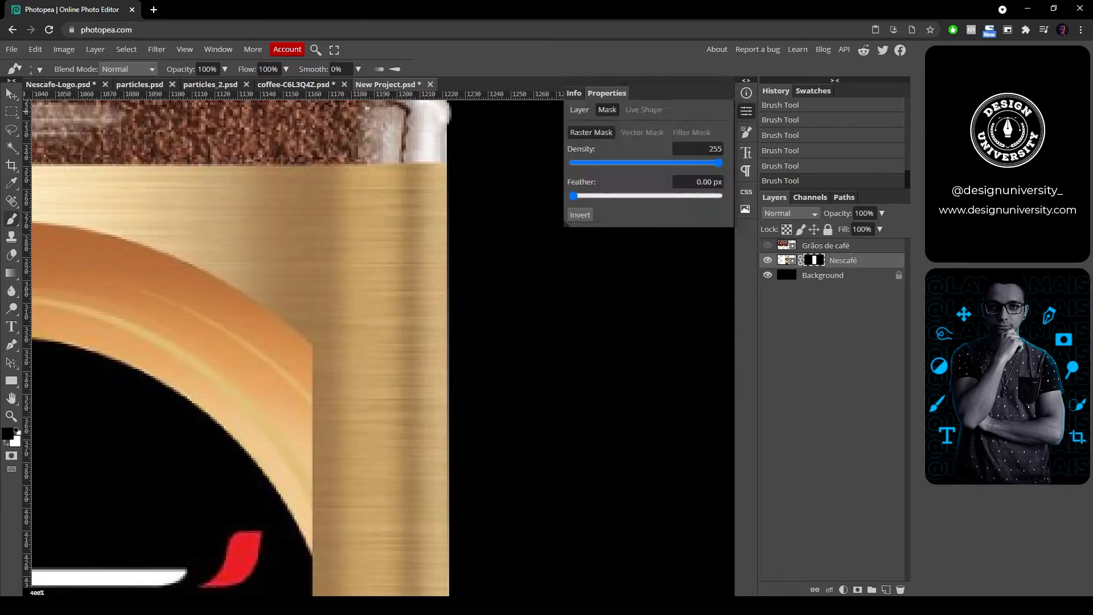
left_click_drag(573, 196, 578, 196)
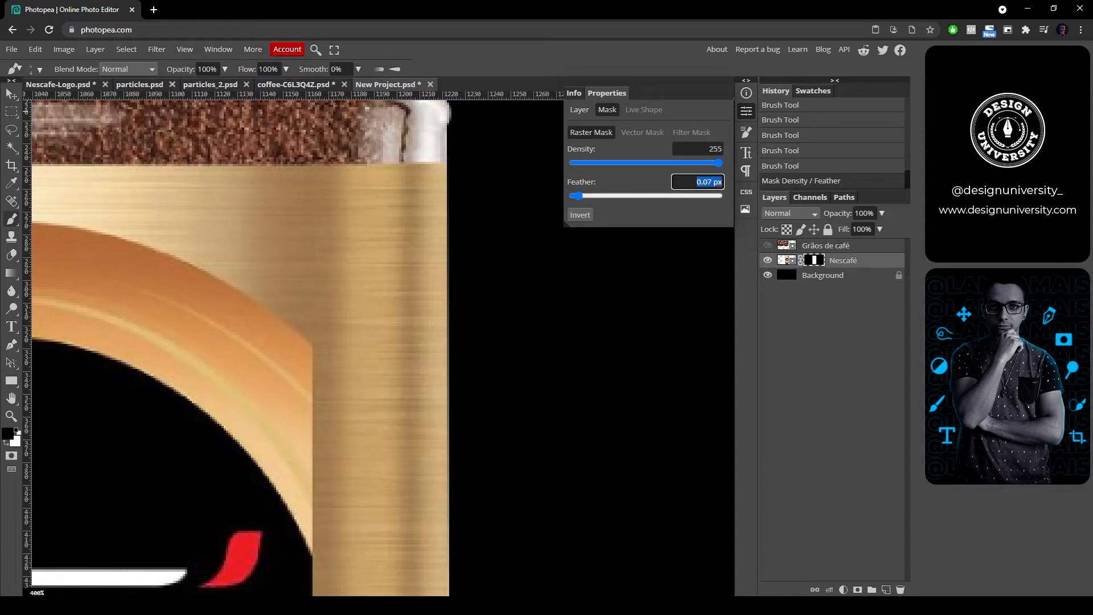
type("0,5")
left_click(640, 196)
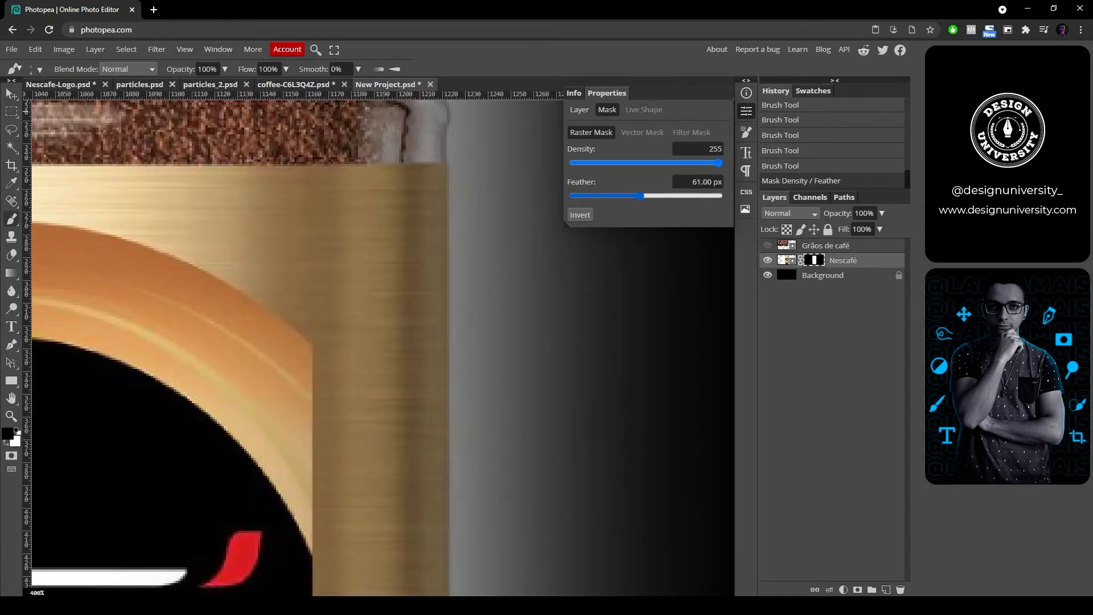
left_click(703, 182)
type("0.50")
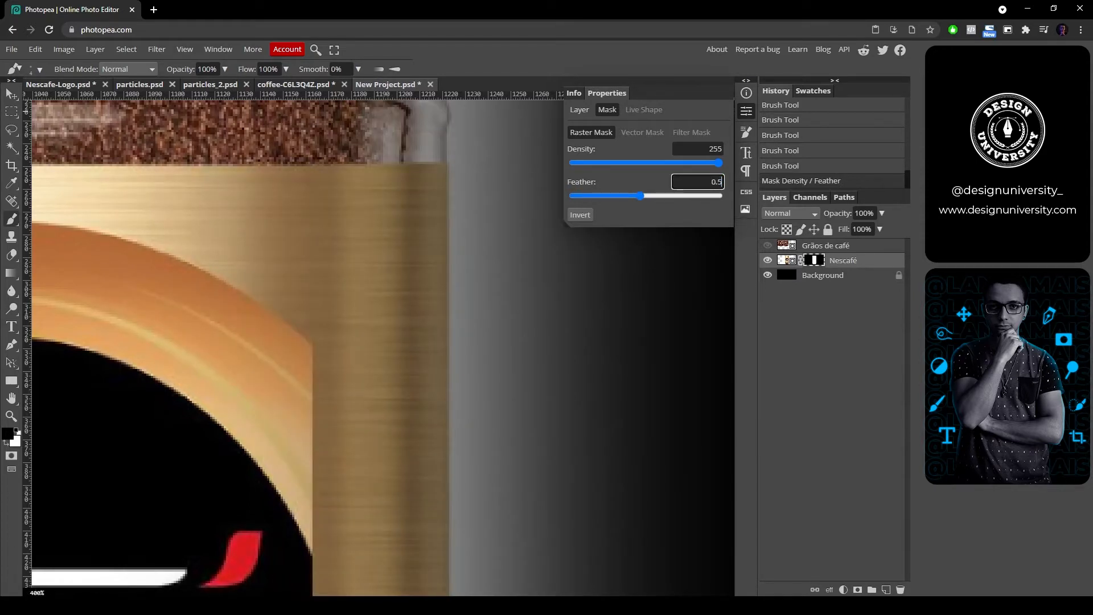
key("Return")
left_click_drag(308, 337, 432, 511)
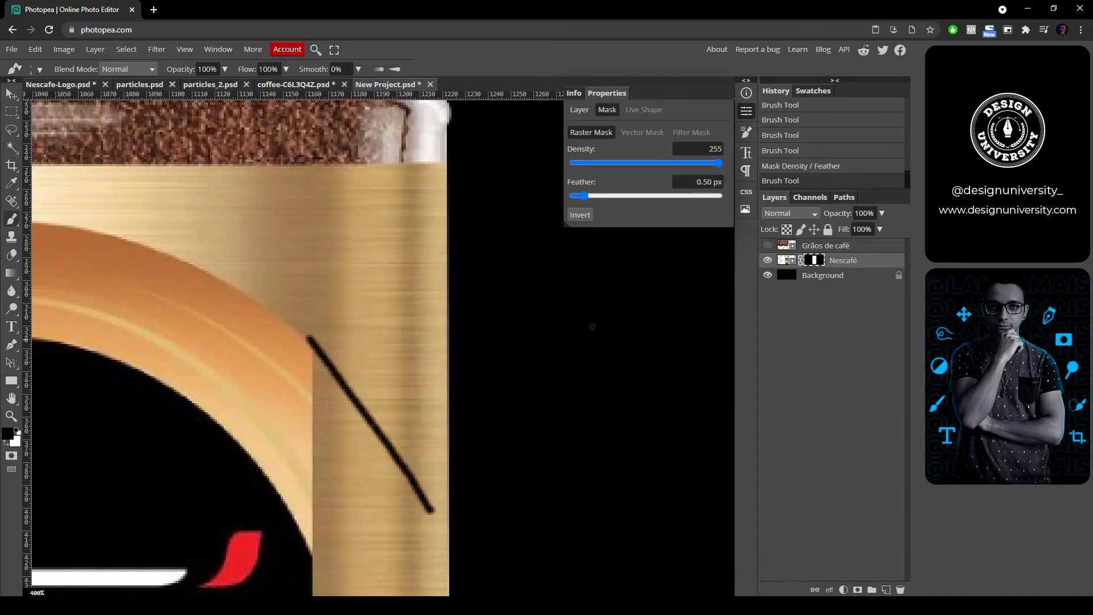
key("ctrl+z")
left_click(642, 237)
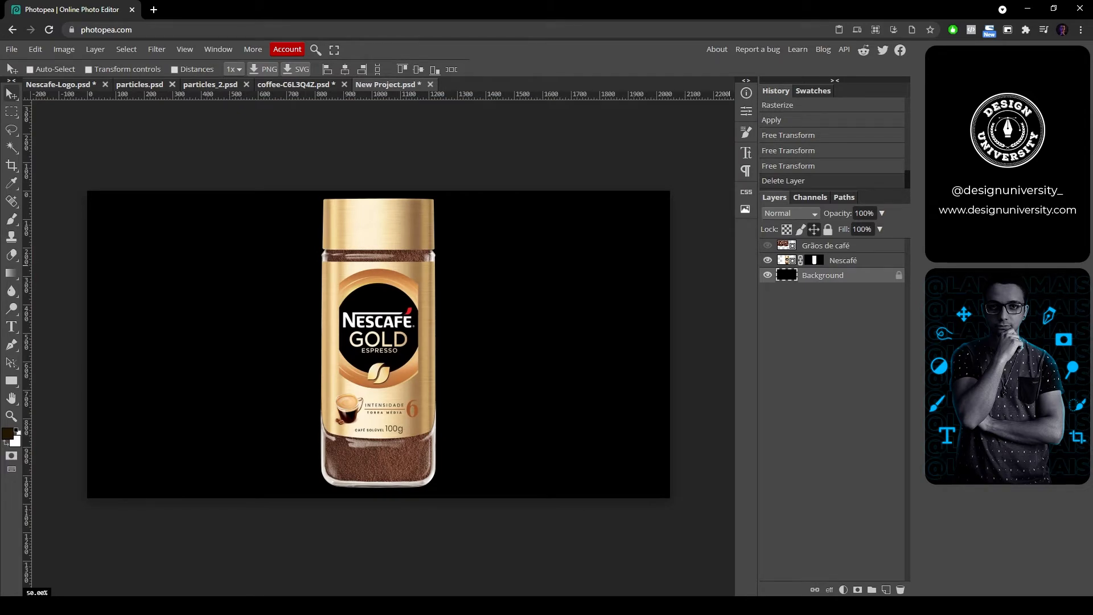
Step: With the jar hidden, fill the canvas's lower half with dark brown on a new layer above Background and shift it slightly down
left_click(768, 260)
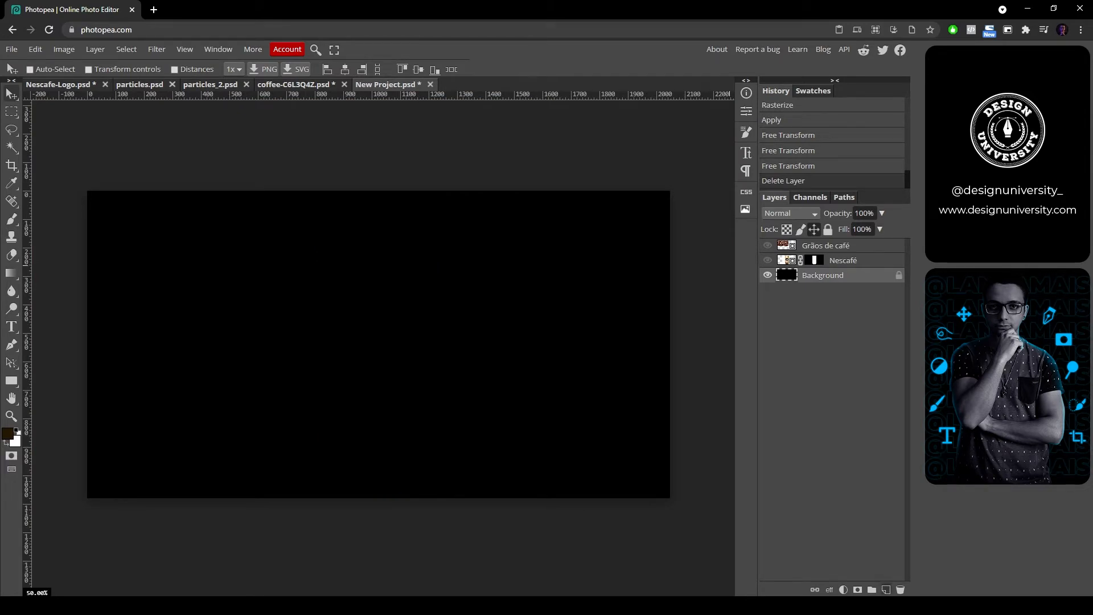
left_click(886, 589)
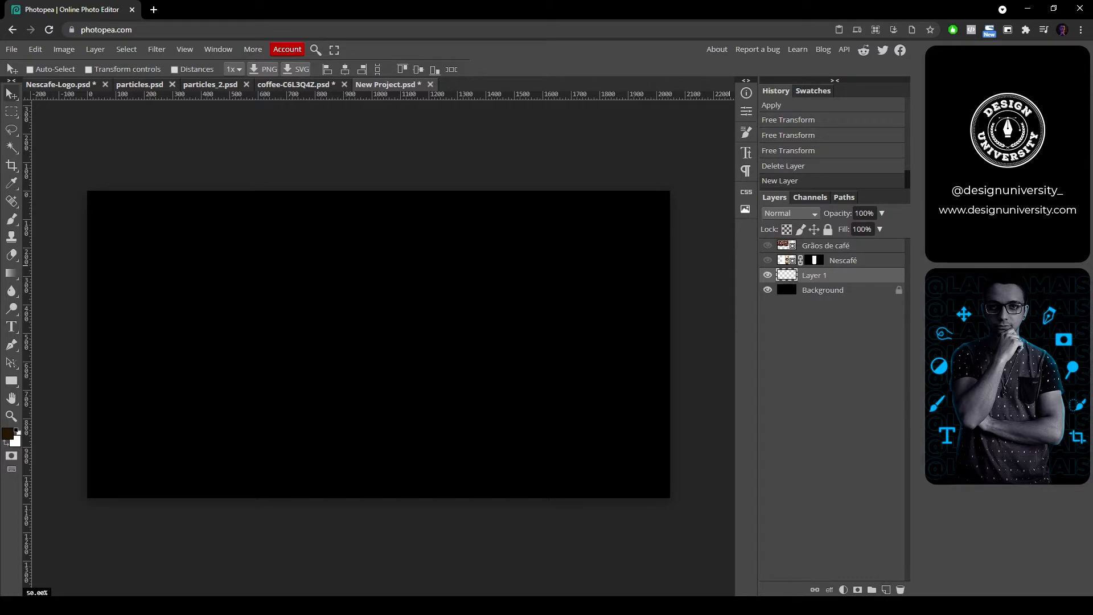
key("m")
left_click_drag(87, 348, 670, 499)
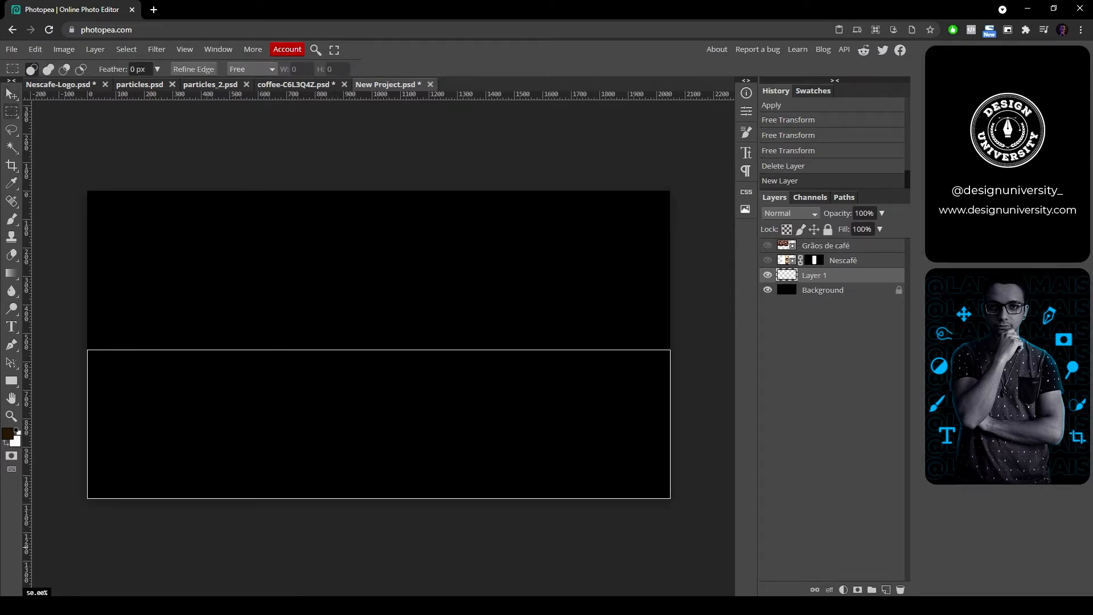
key("alt+BackSpace")
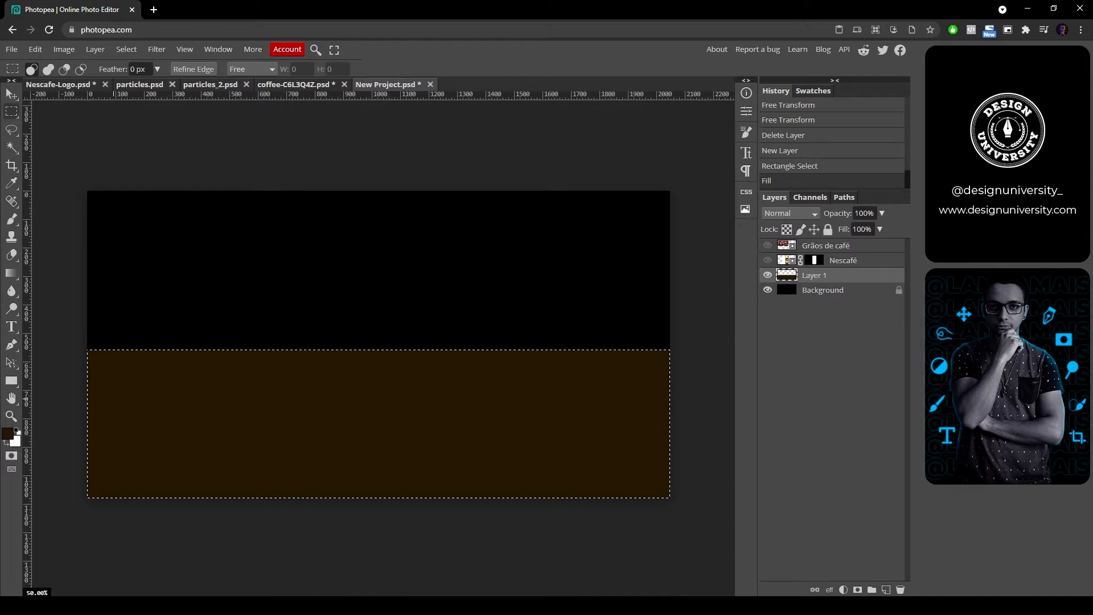
key("ctrl+d")
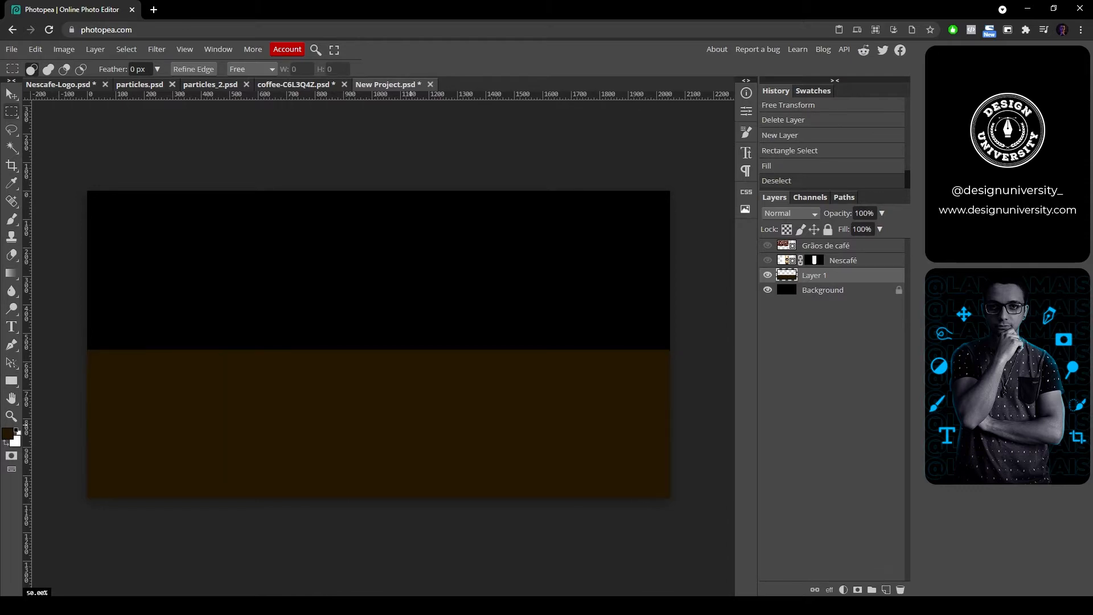
key("v")
left_click_drag(390, 382, 388, 407)
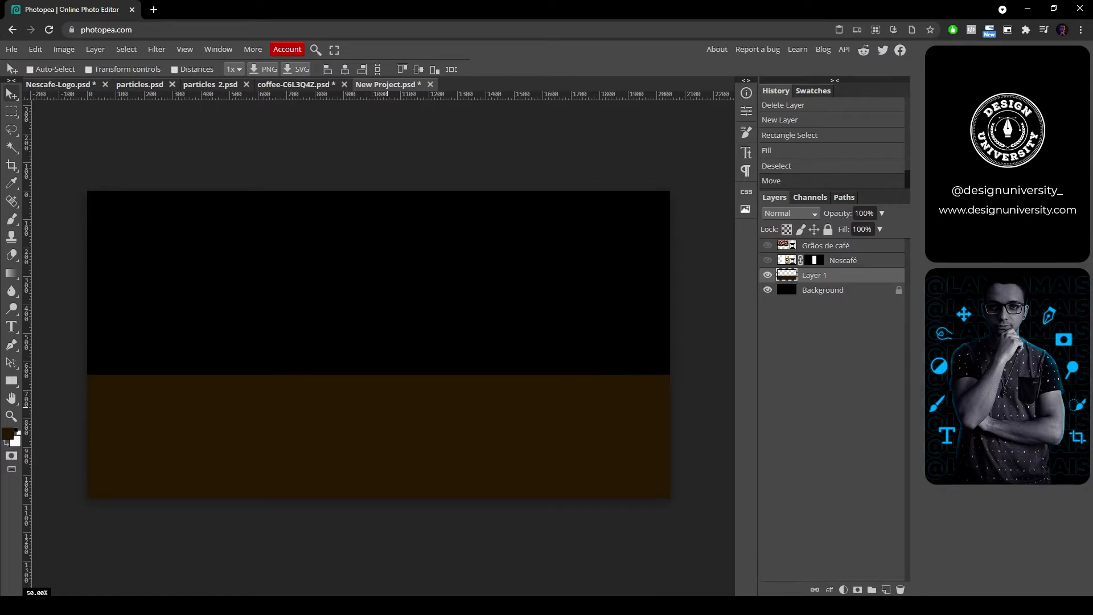
Step: Show the Nescafé layer, scale it to about 74.85% wide by 77.81% high, and center it at 1024, 540 px
left_click(767, 260)
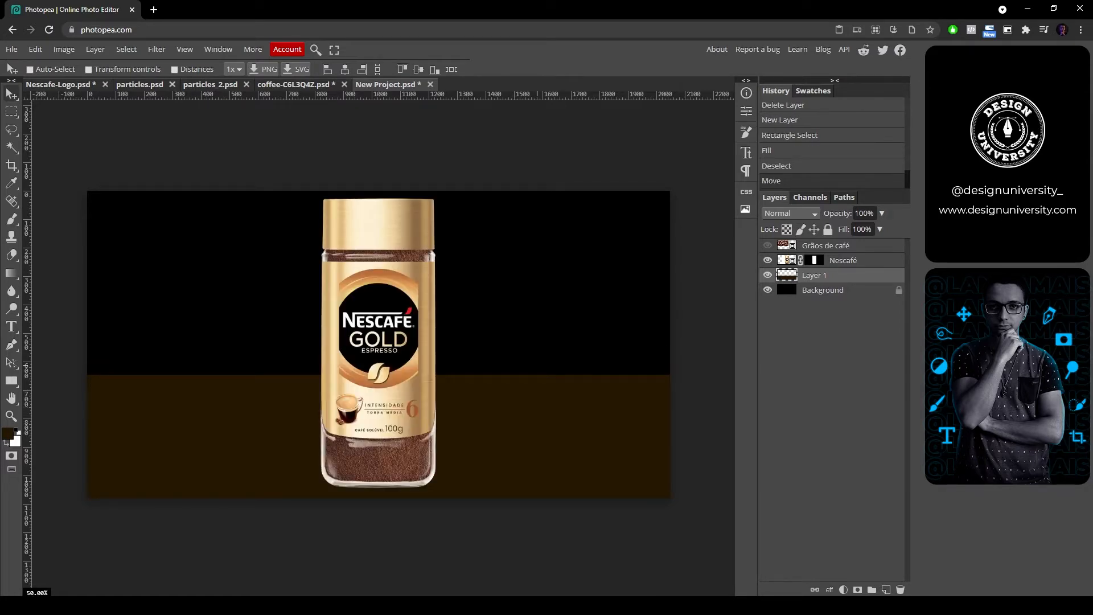
left_click(843, 261)
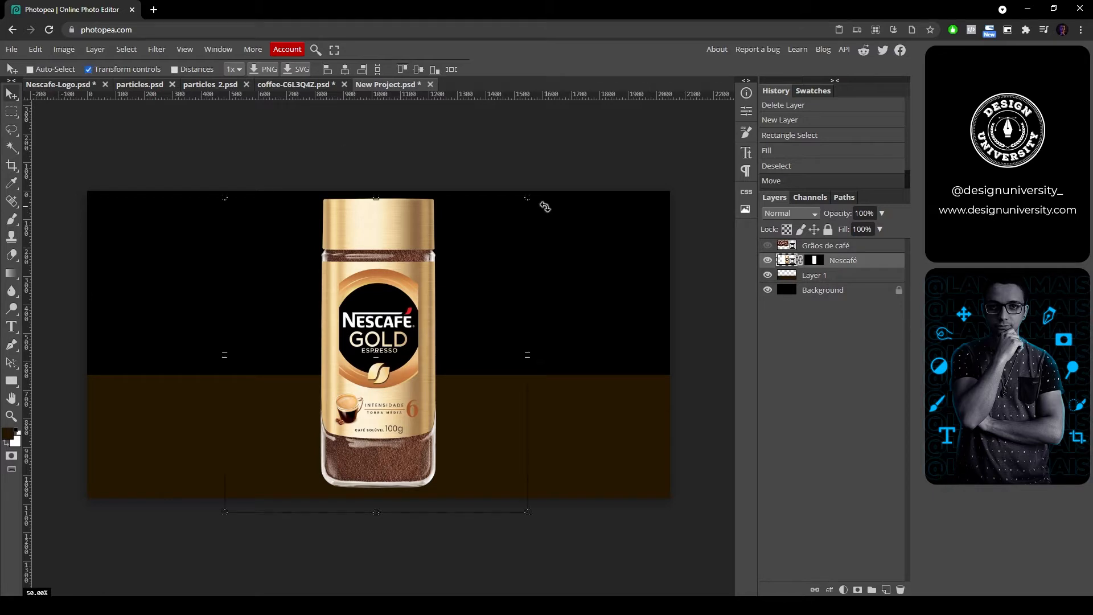
key("ctrl+t")
left_click_drag(526, 197, 509, 217)
left_click_drag(405, 311, 407, 301)
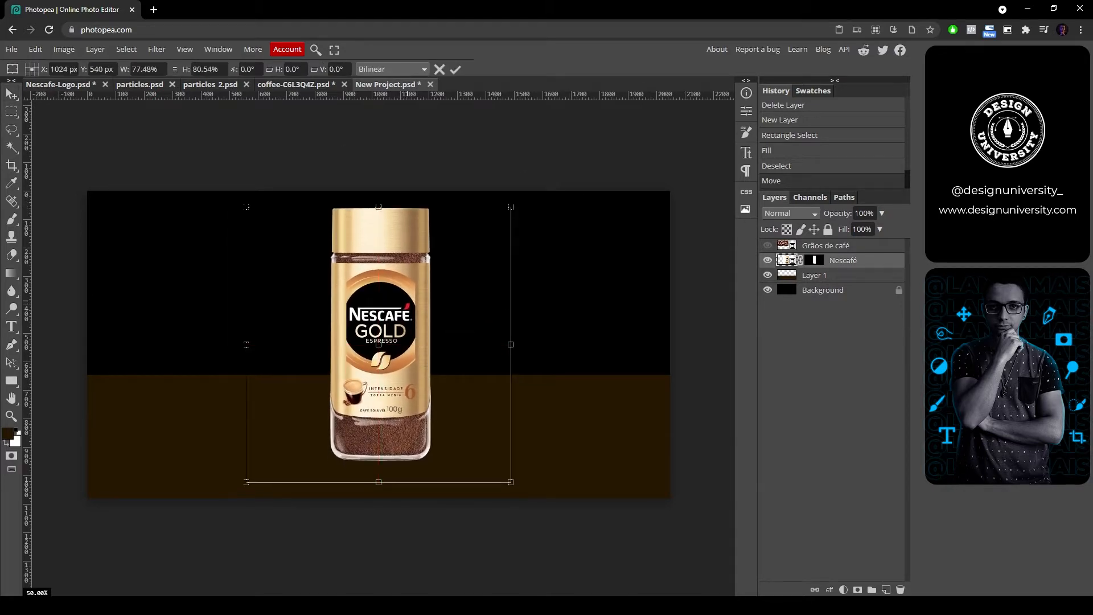
left_click_drag(511, 207, 506, 211)
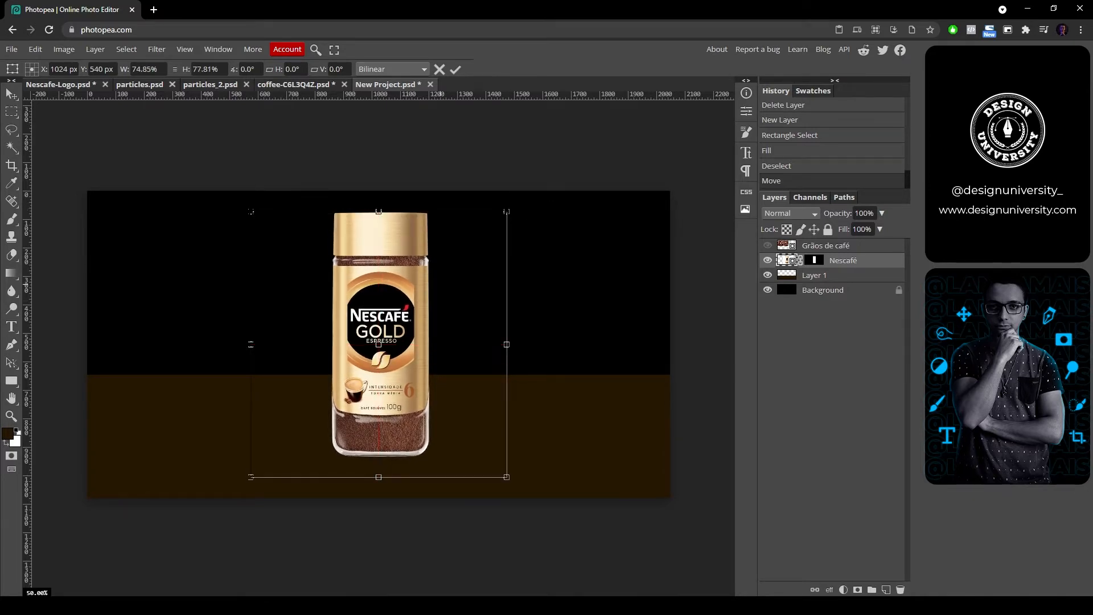
key("Return")
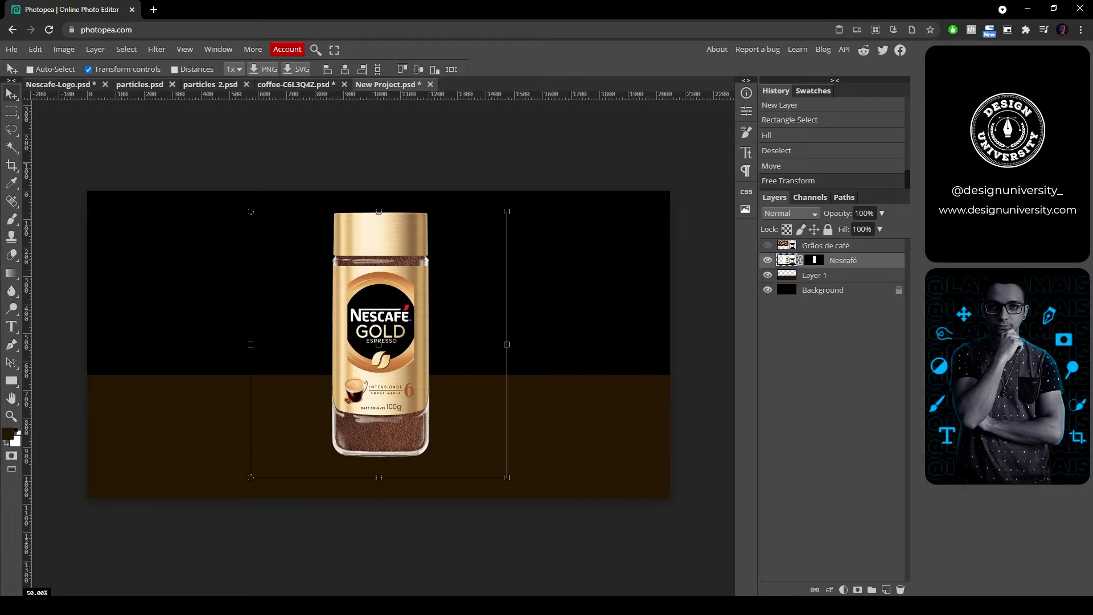
Step: Add a new layer directly above Background and rename the brown rectangle's layer Mesa
left_click(814, 275)
left_click(822, 290)
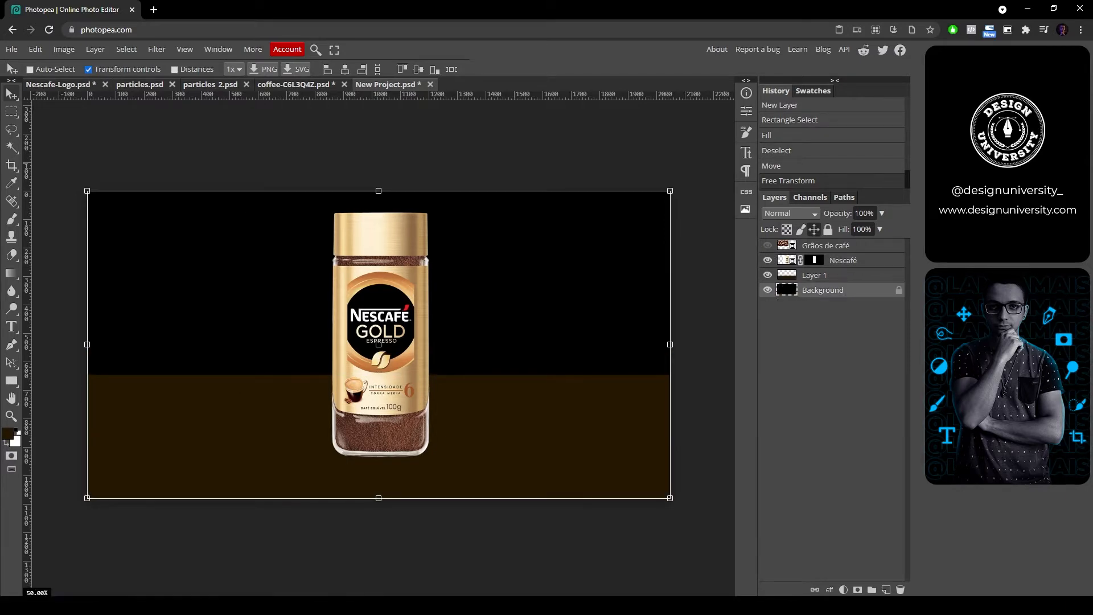
left_click(885, 589)
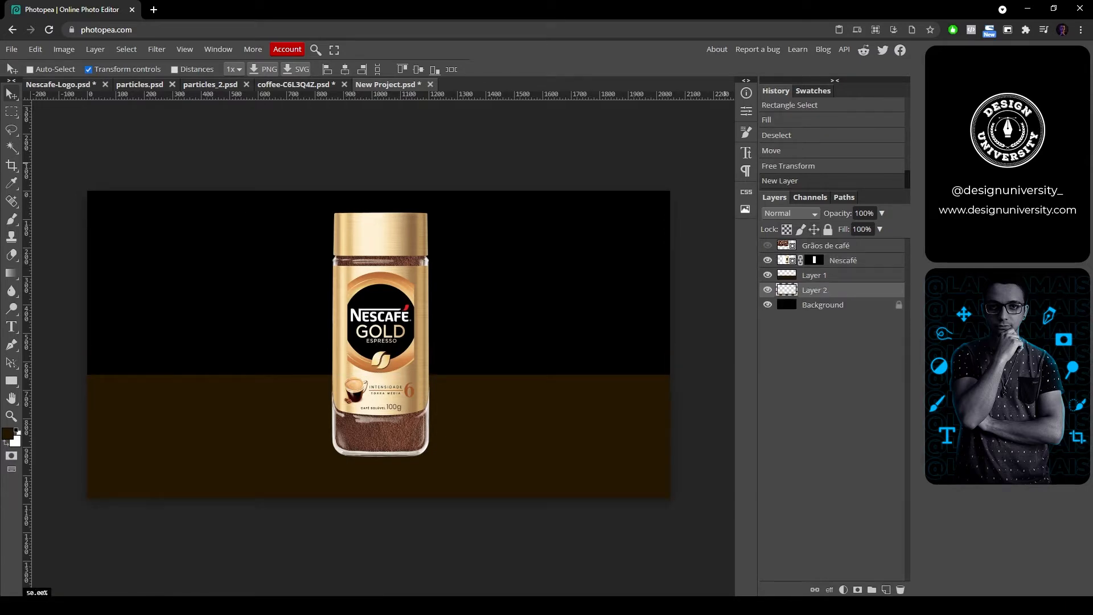
double_click(788, 278)
type("Mesa")
key("Return")
Step: Rename the empty layer between Mesa and Background as Fundo
double_click(787, 289)
type("Parede")
key("Return")
double_click(815, 290)
type("Fundo")
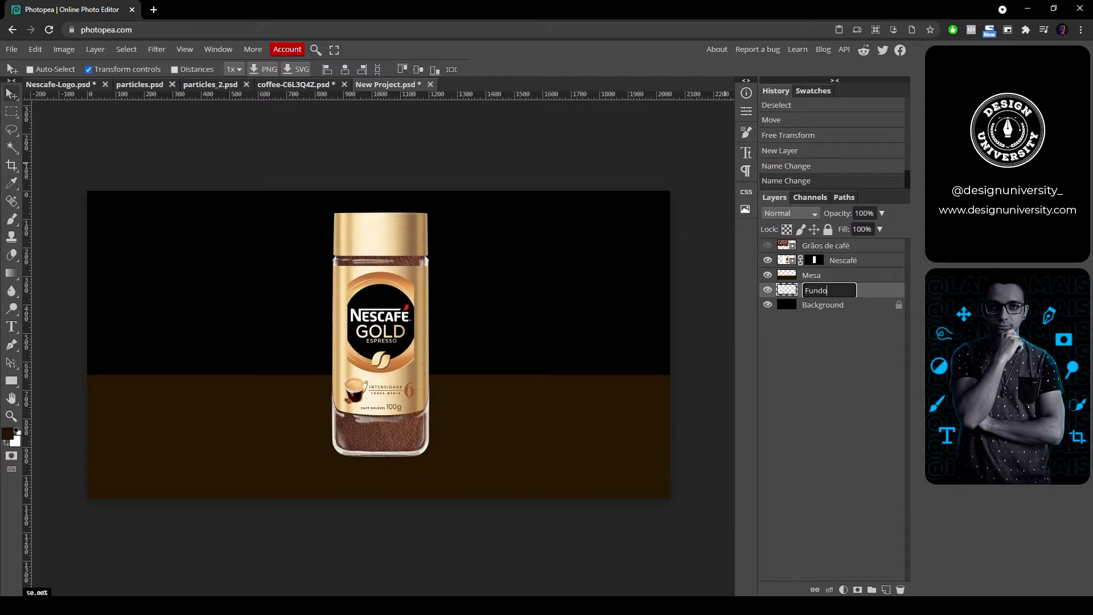
key("Return")
Step: Fill the Fundo layer with a brown slightly lighter than the Mesa layer's, and turn off the transform controls
key("alt+BackSpace")
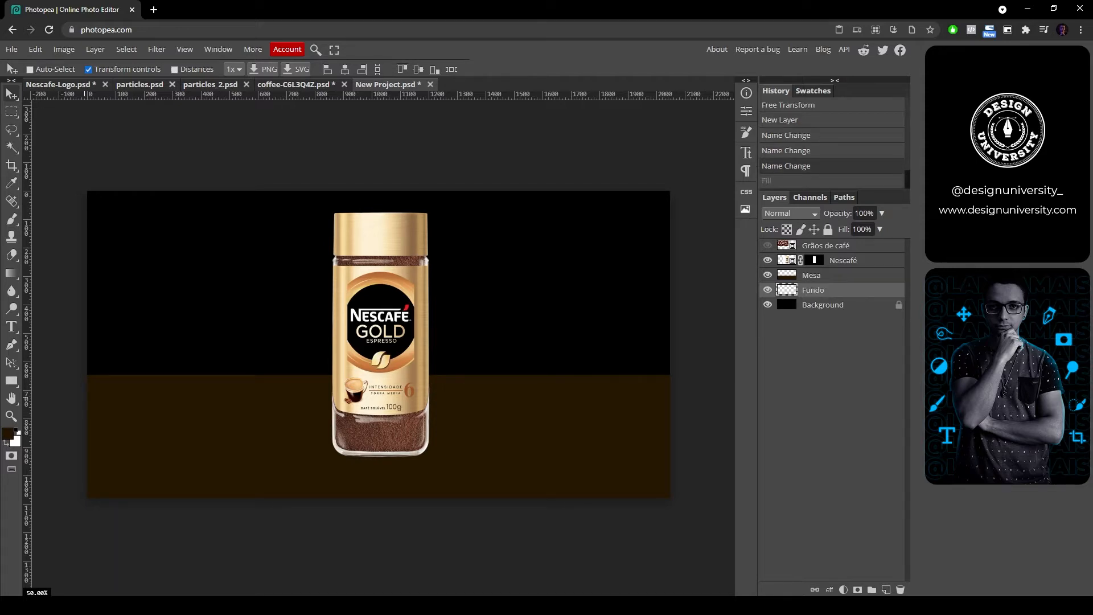
left_click(8, 434)
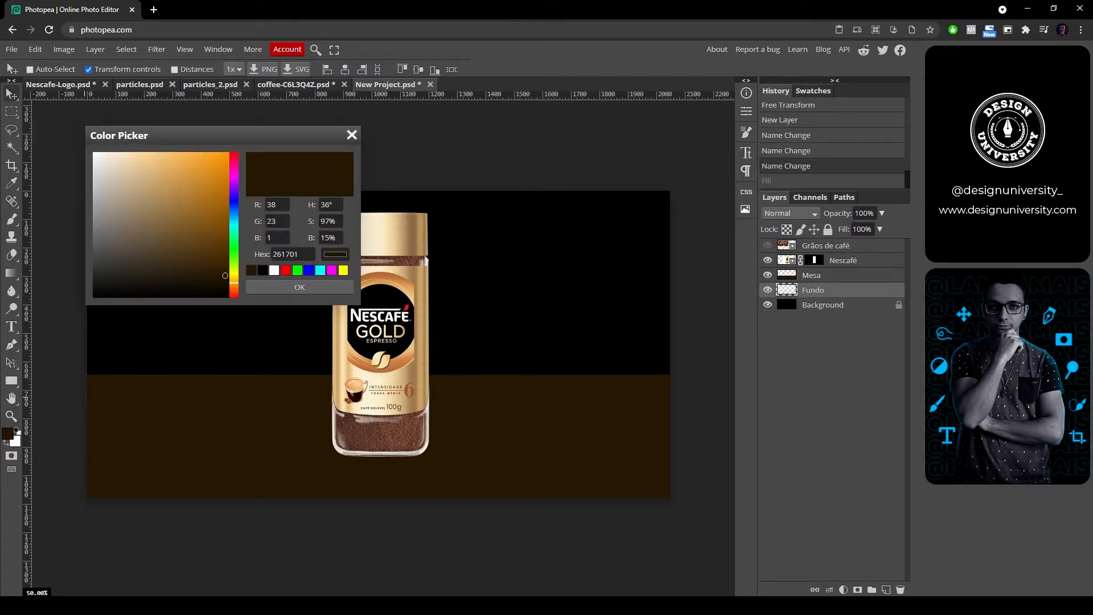
left_click_drag(225, 276, 224, 269)
left_click(299, 287)
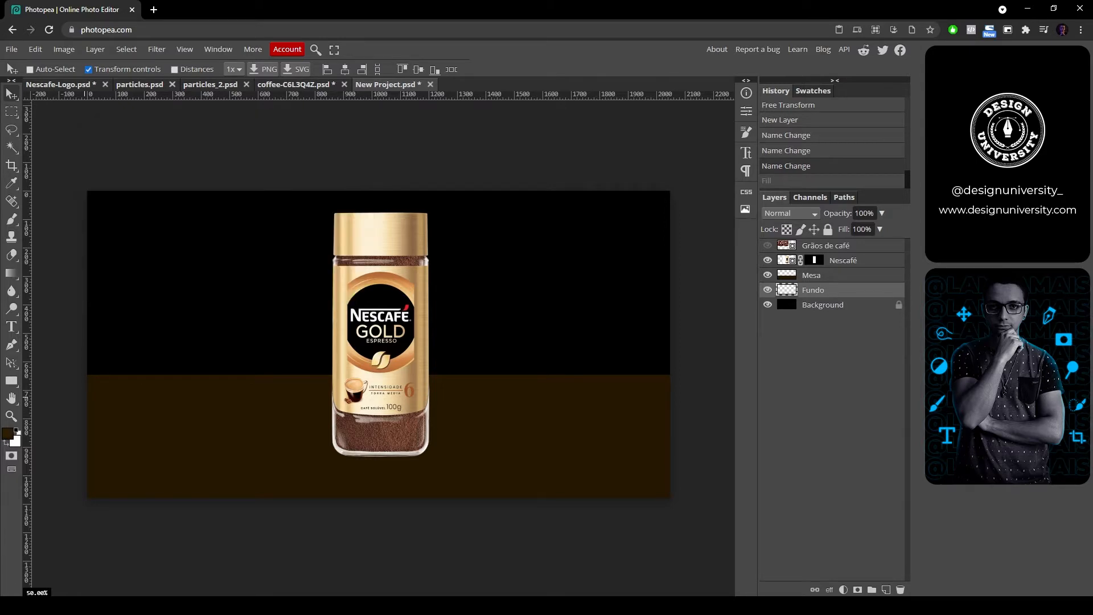
key("ctrl+z")
left_click(7, 434)
left_click_drag(226, 269, 225, 272)
left_click(299, 287)
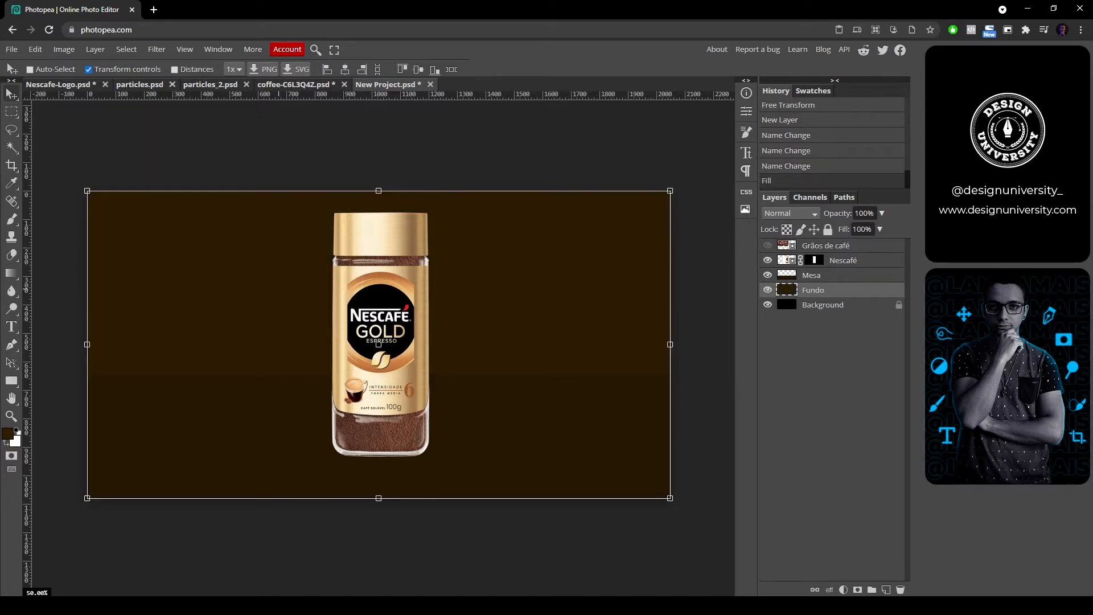
key("ctrl+d")
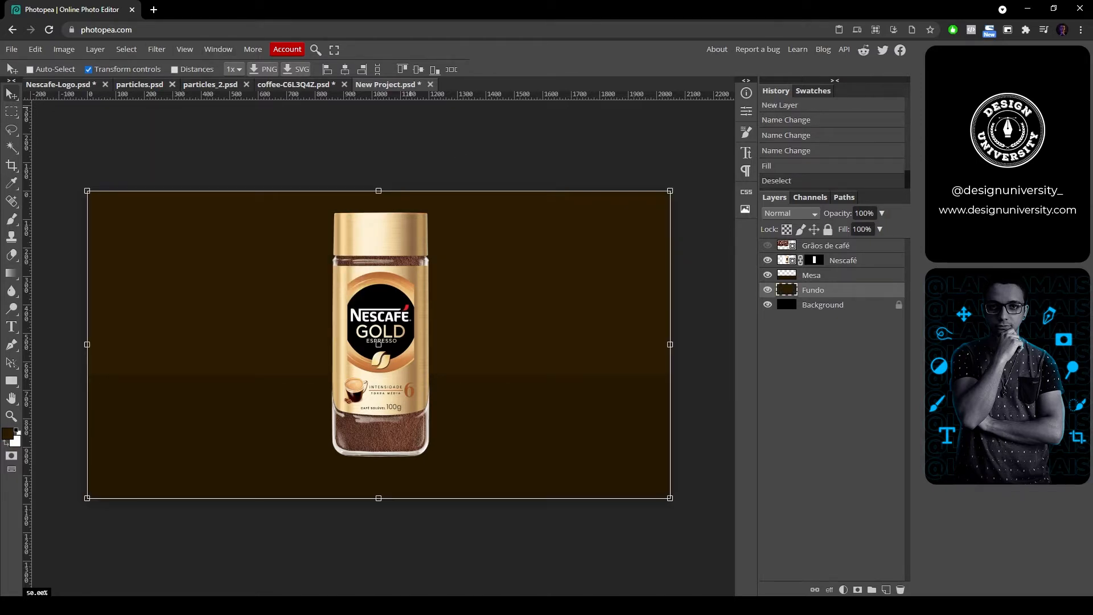
left_click(88, 70)
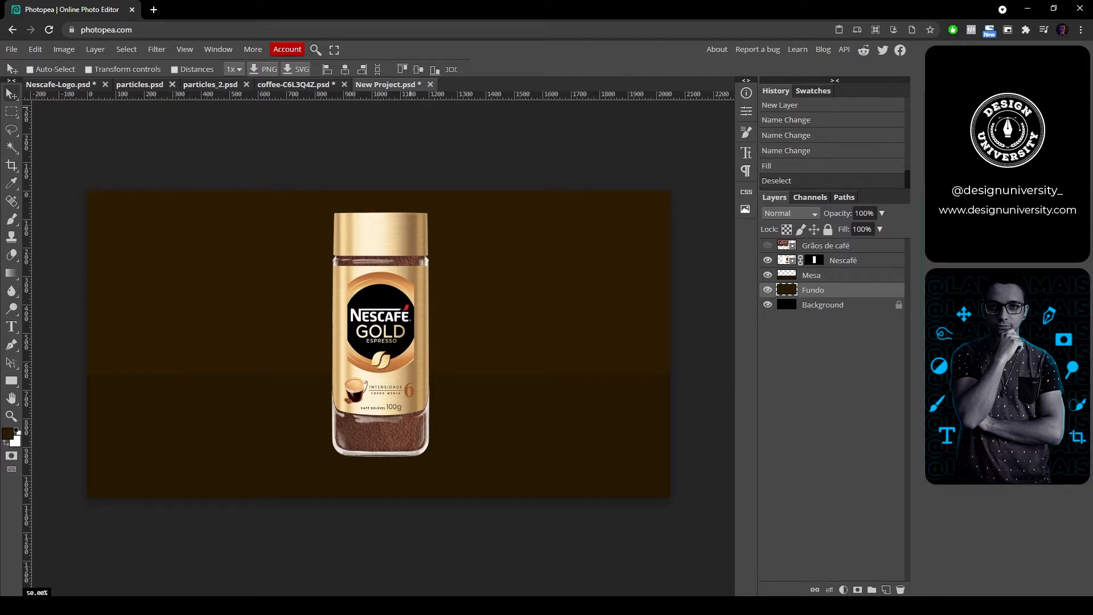
Step: Add a new layer directly above Mesa and enable Auto-Select for the Move tool
left_click(819, 275)
left_click(886, 589)
left_click(31, 69)
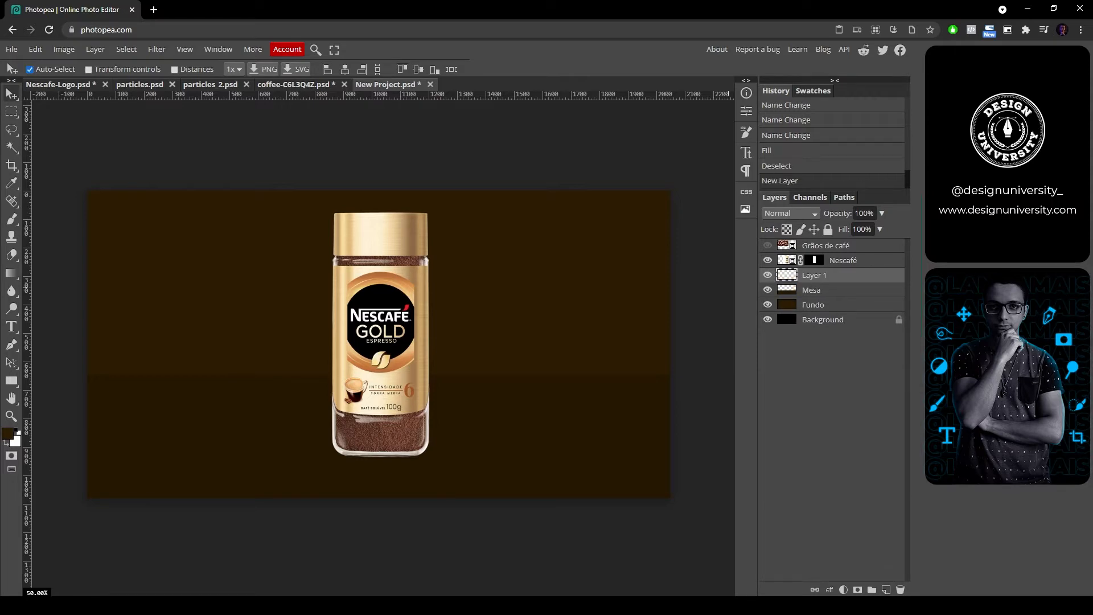
Step: Clip the new empty layer to Mesa and rename it Luz
key("ctrl+alt+g")
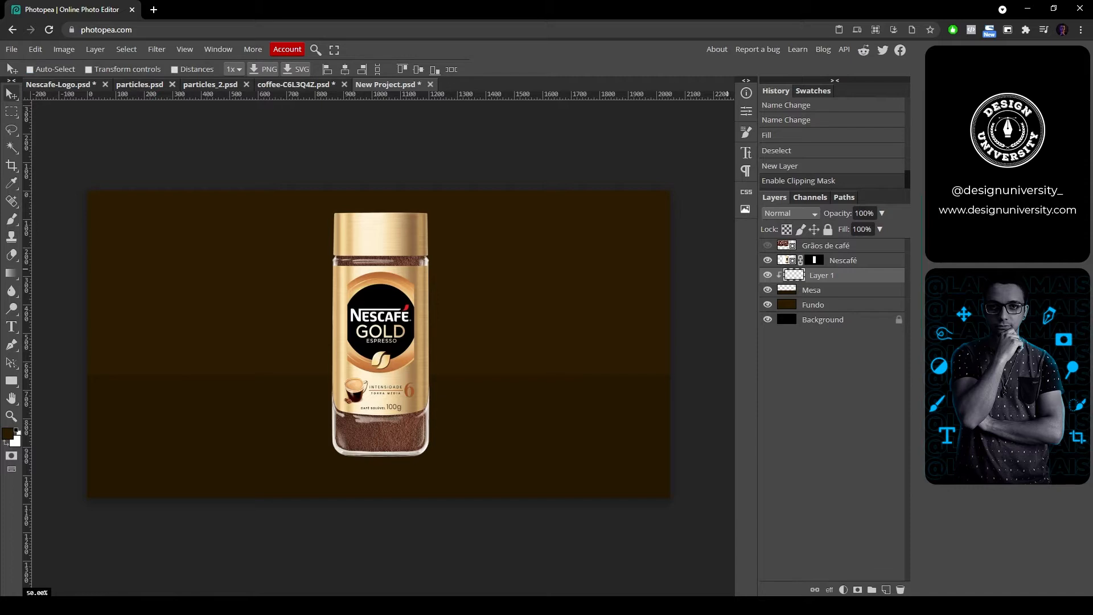
double_click(822, 276)
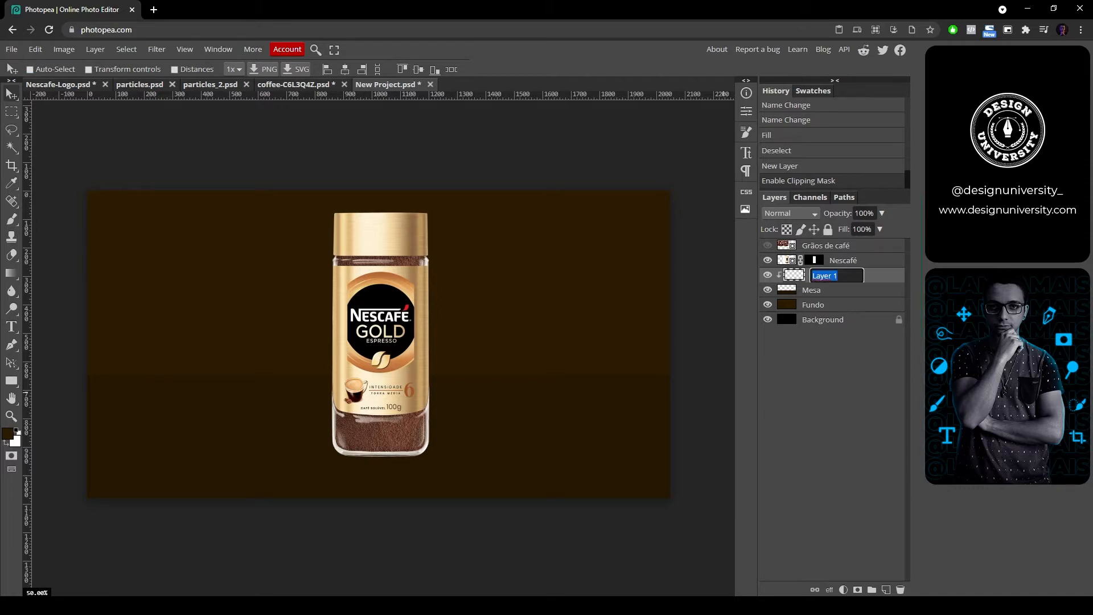
type("Luz")
key("Return")
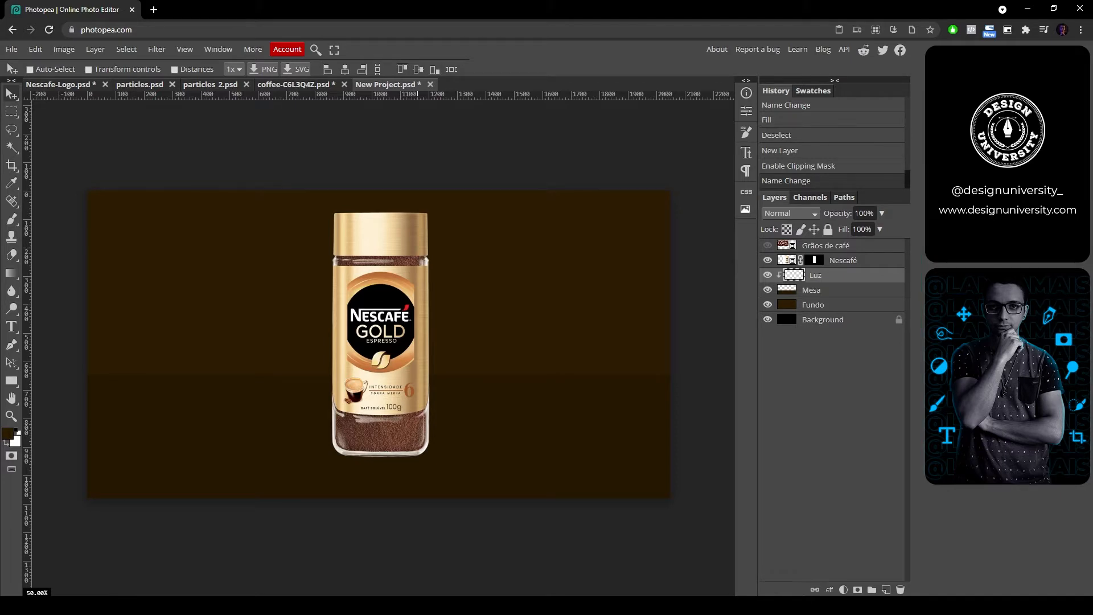
Step: Set up a large, flattened elliptical brush with 0% hardness, wider than the jar
key("b")
right_click(459, 399)
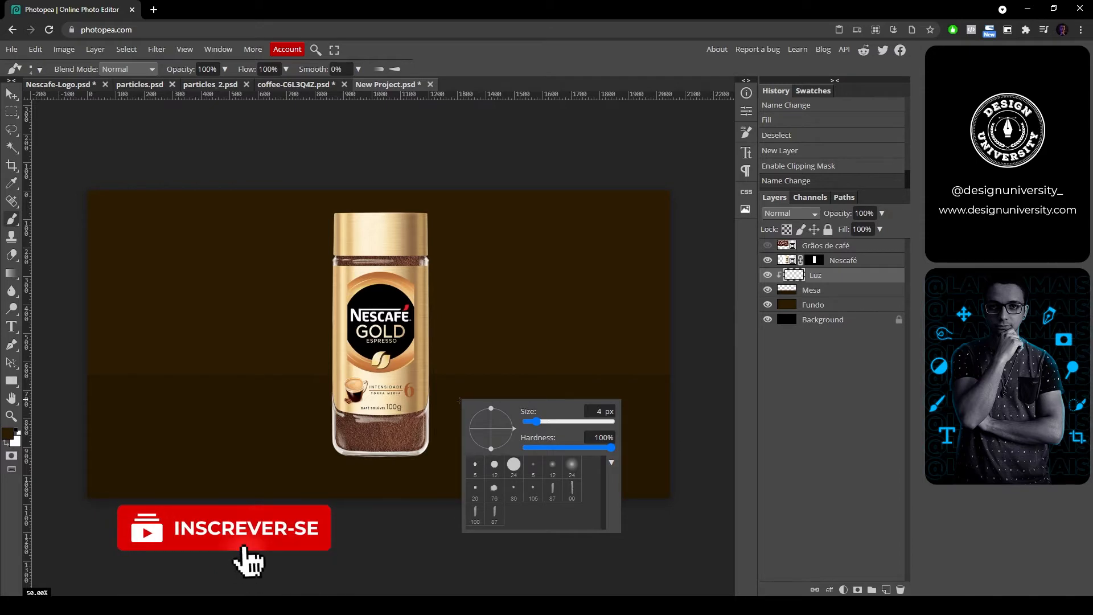
left_click_drag(491, 408, 490, 423)
left_click_drag(611, 447, 522, 448)
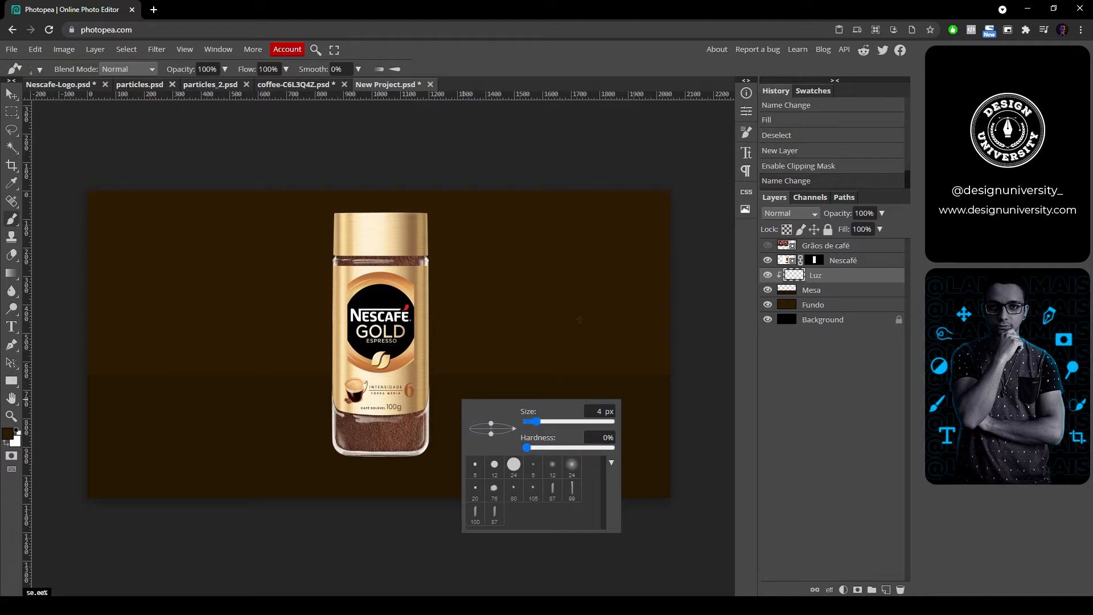
left_click(614, 140)
left_click_drag(372, 456, 518, 454)
left_click_drag(376, 431, 442, 433)
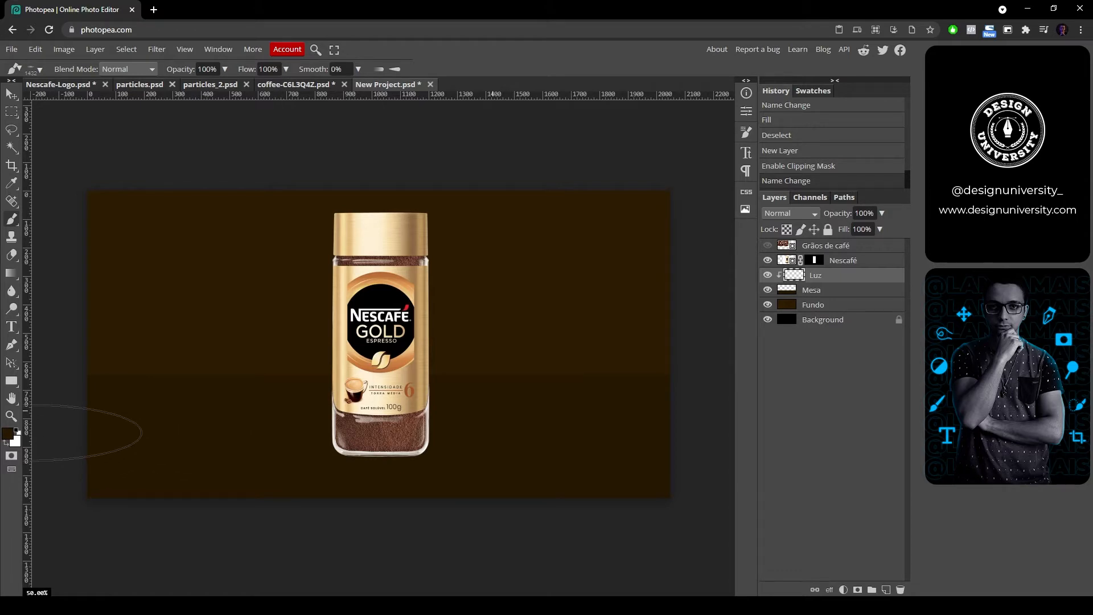
Step: Try a single soft brush stamp in brown #47300f around the jar's base, then undo it
left_click(8, 433)
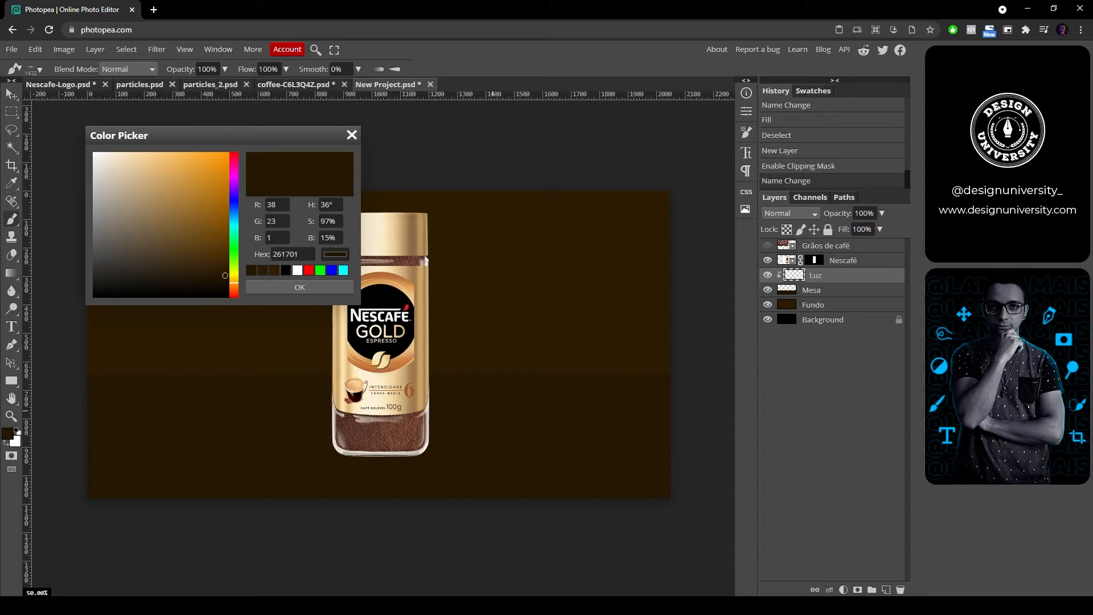
mouse_move(225, 275)
left_mouse_down()
mouse_move(202, 250)
mouse_move(200, 260)
left_mouse_up()
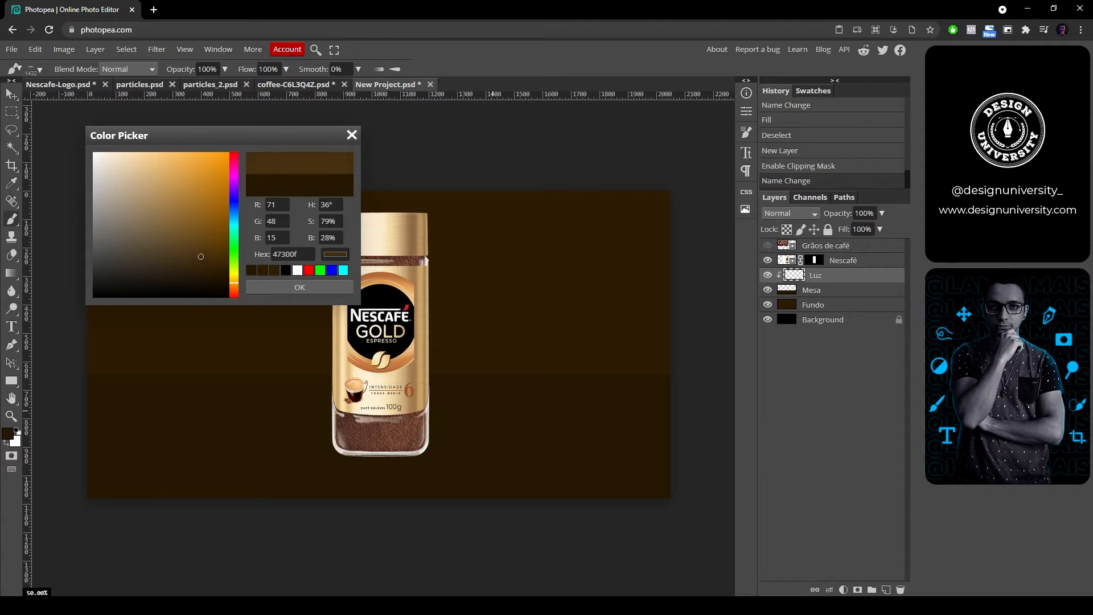
left_click(299, 287)
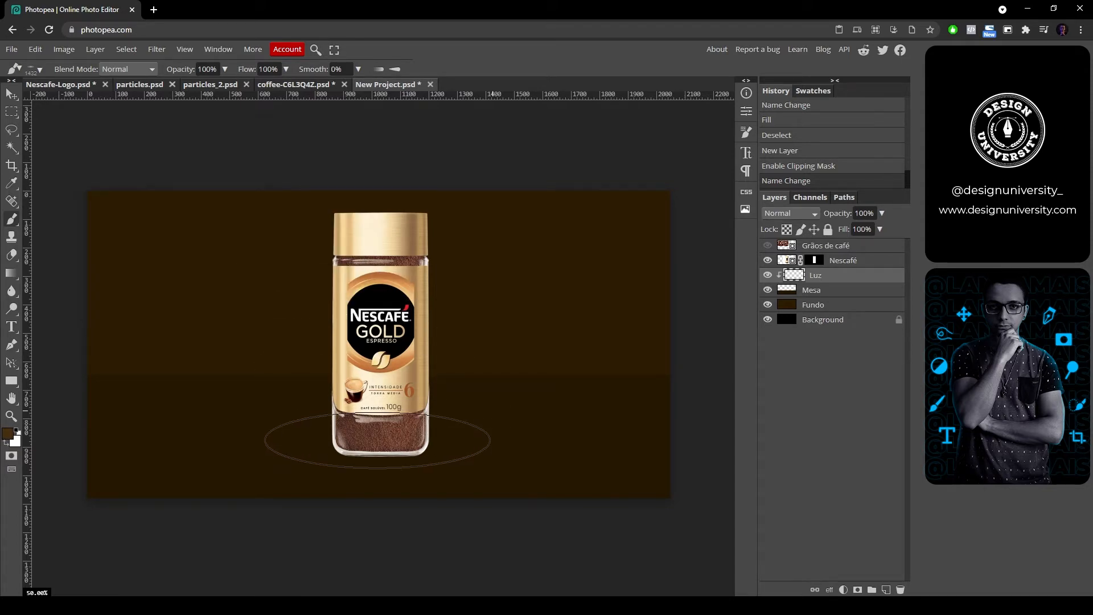
left_click(378, 439)
key("ctrl+z")
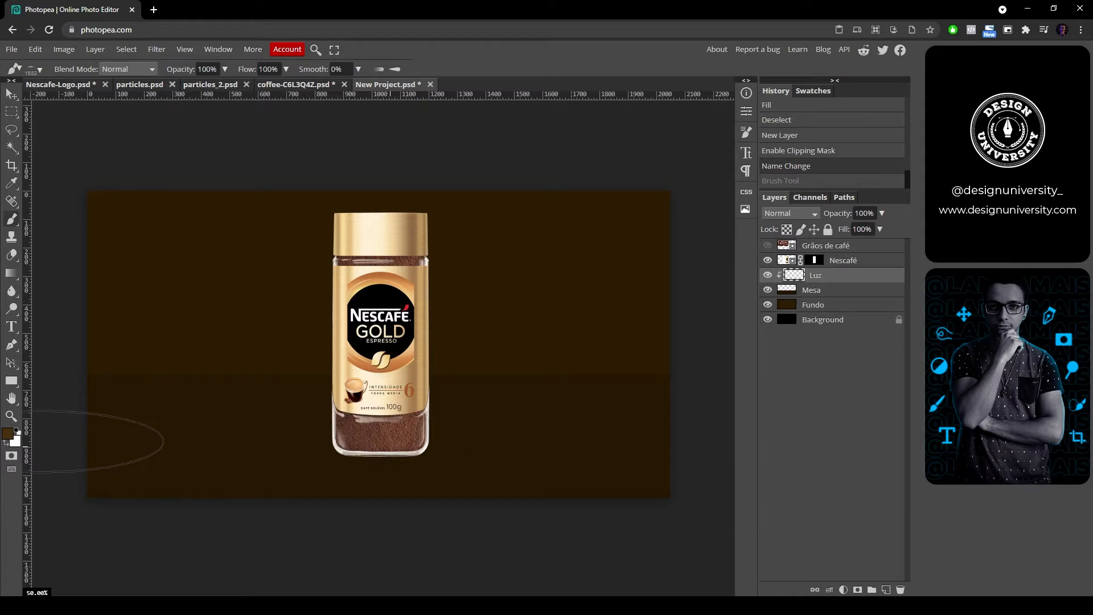
Step: Sample the table's brown, brighten it to #3a2301 and paint a soft glow around the jar's base on the Luz layer
left_click(474, 429, "alt")
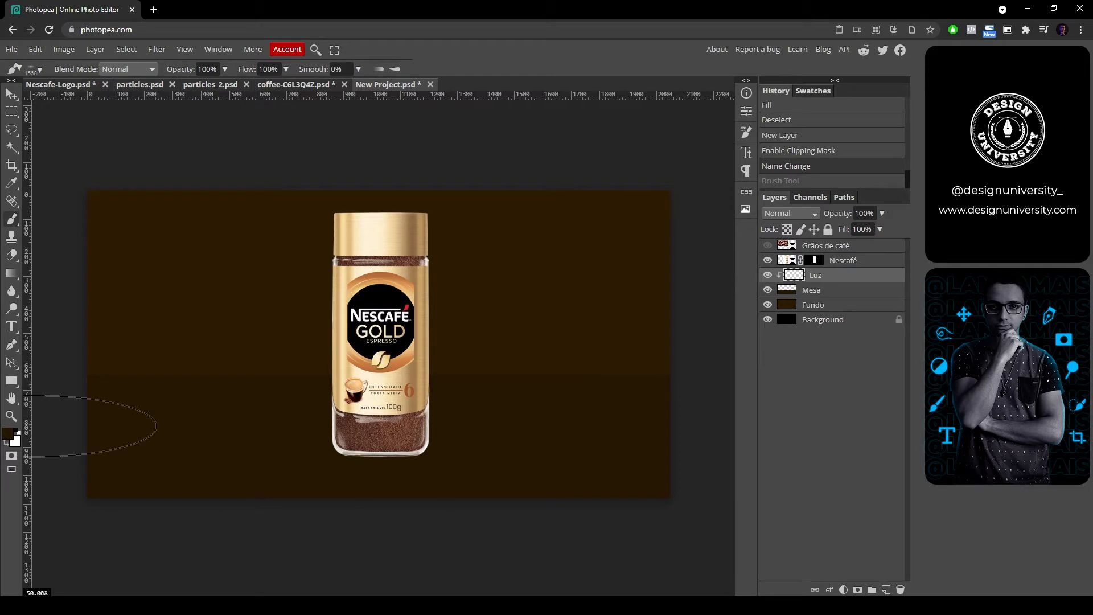
left_click(8, 433)
left_click_drag(226, 276, 226, 264)
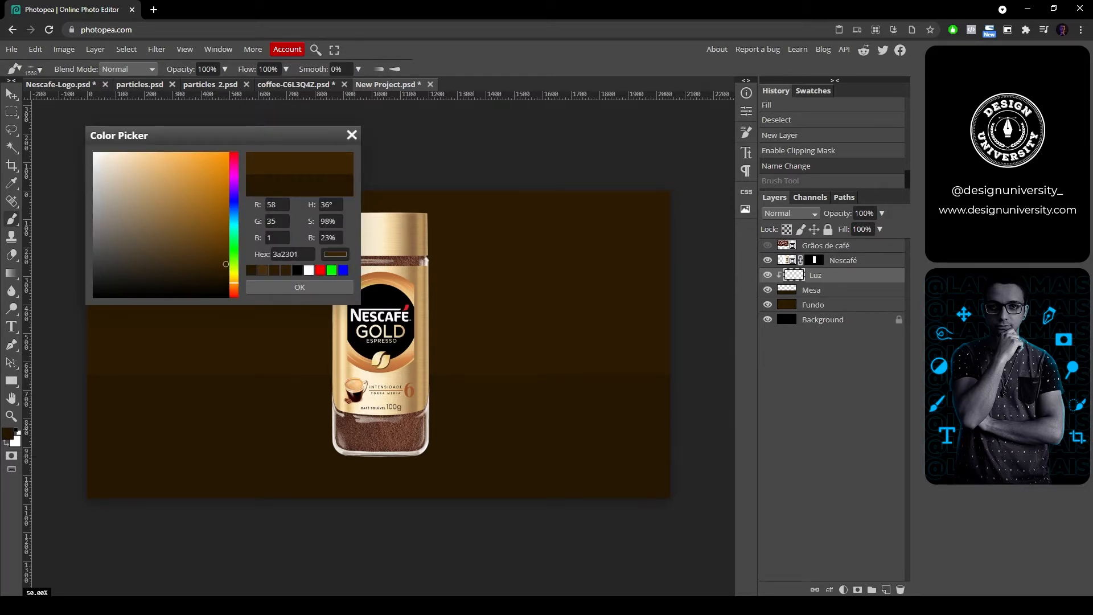
left_click(299, 287)
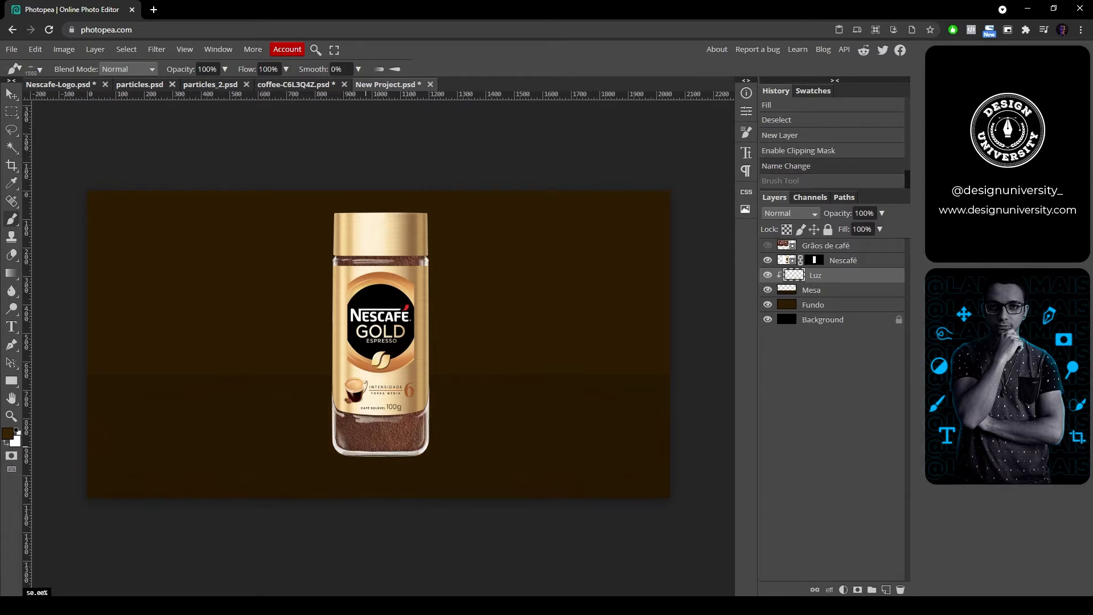
left_click_drag(373, 441, 381, 438)
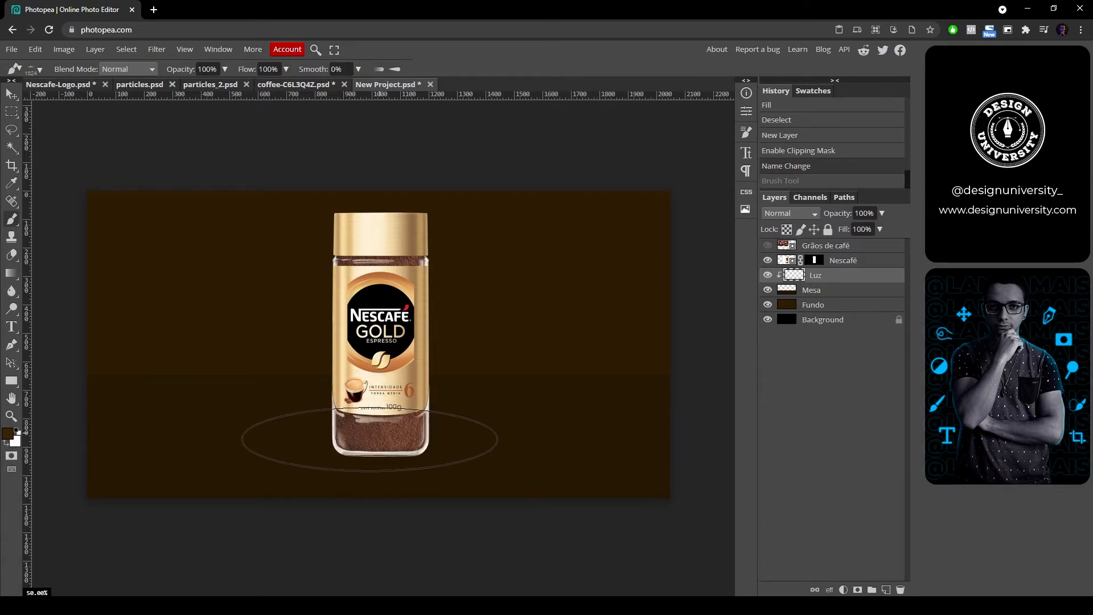
left_click(368, 441)
key("ctrl+z")
left_click(384, 435)
left_click_drag(377, 432, 402, 433)
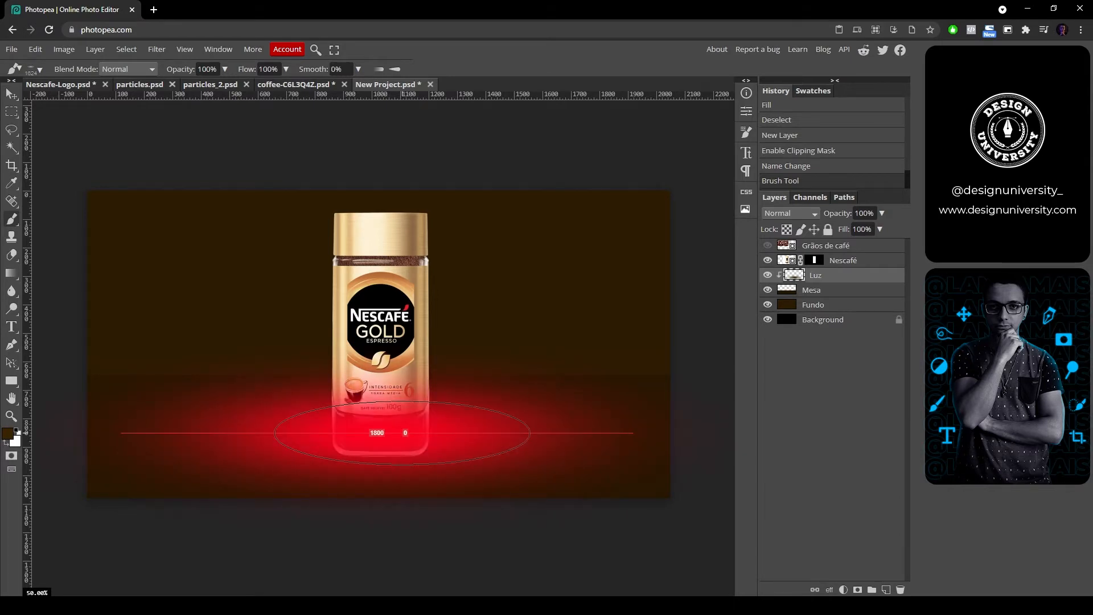
left_click(367, 433)
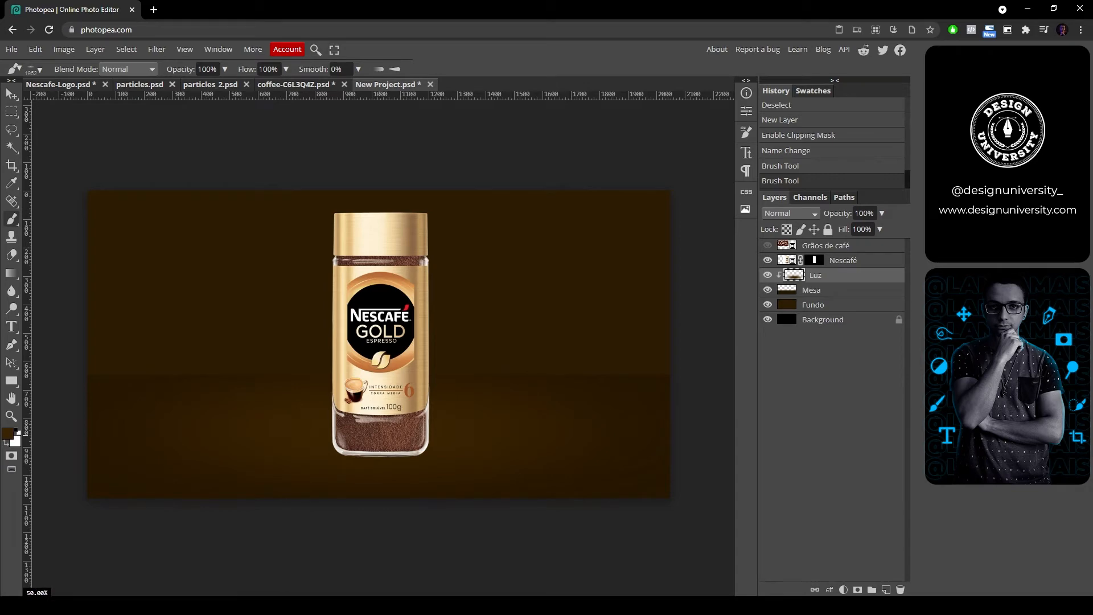
Step: Select the Nescafé layer and scale the jar down slightly about its centre
key("ctrl+plus")
key("ctrl+plus")
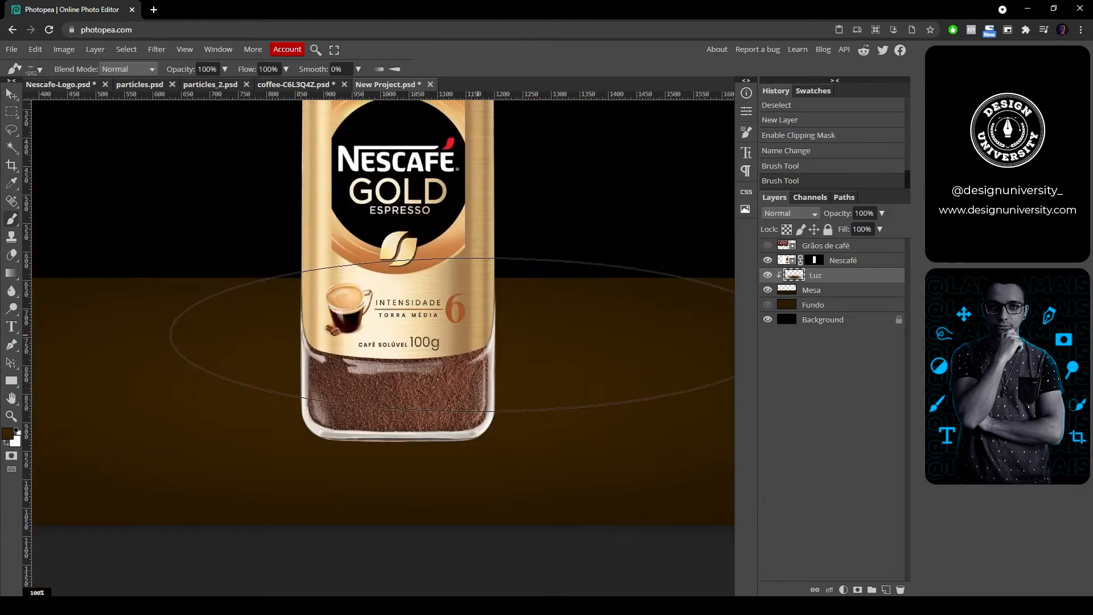
key("ctrl+0")
left_click_drag(571, 417, 674, 390)
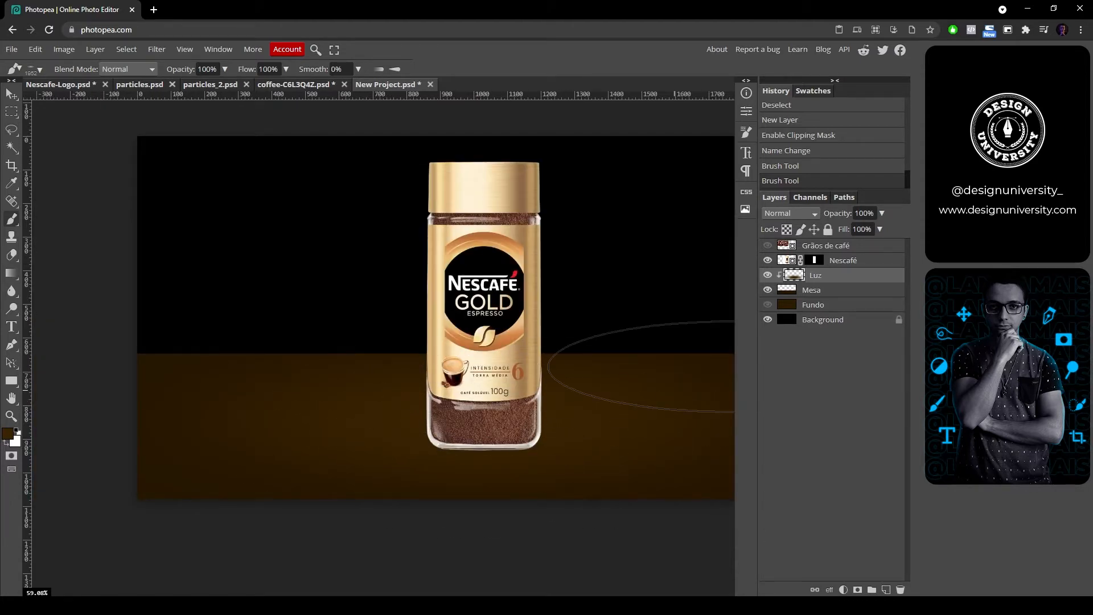
key("alt+bracketright")
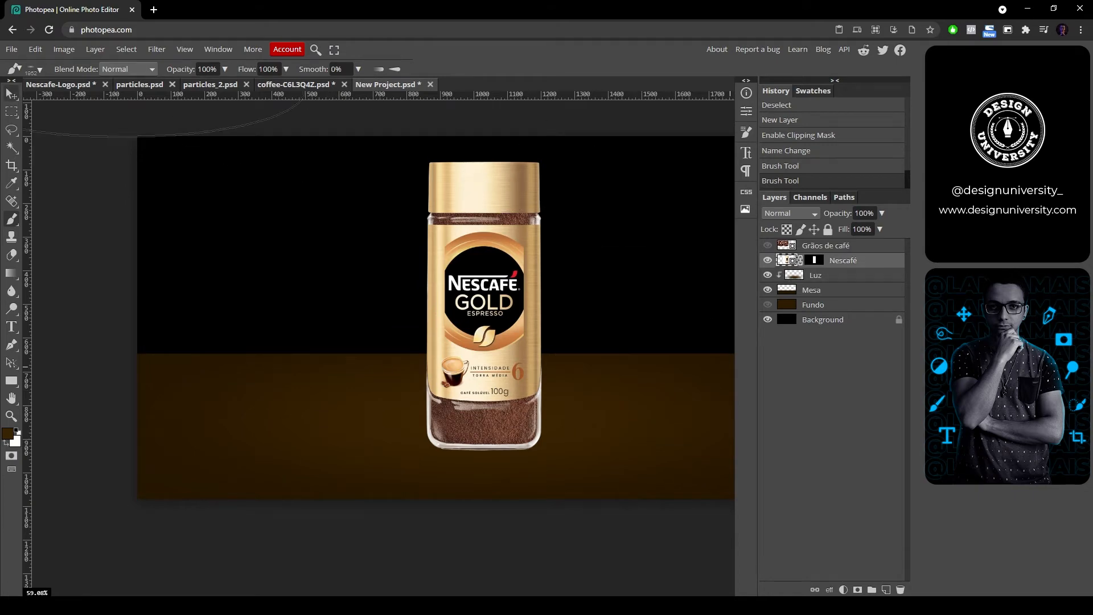
left_click(11, 93)
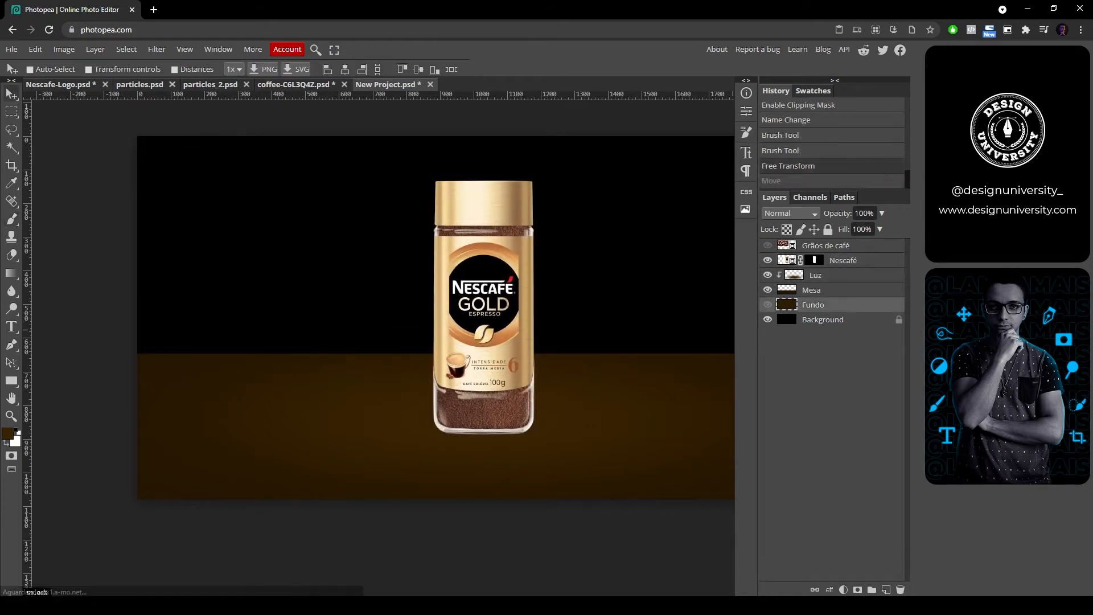
Step: Add a gradient fill layer directly above Fundo with Radial style and both Reverse and Dither enabled
left_click(815, 275)
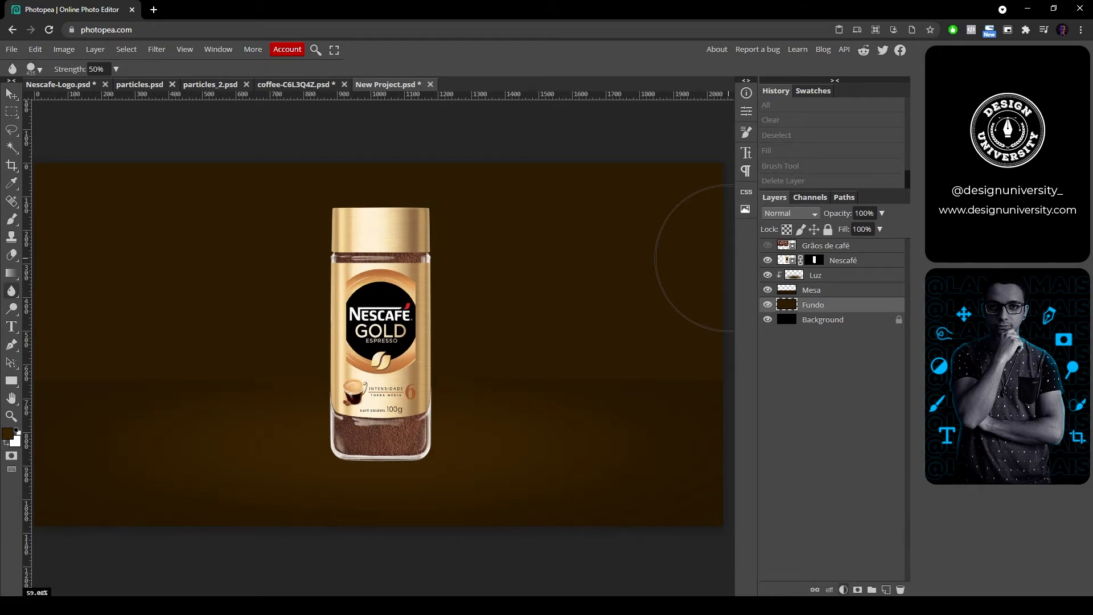
left_click(843, 589)
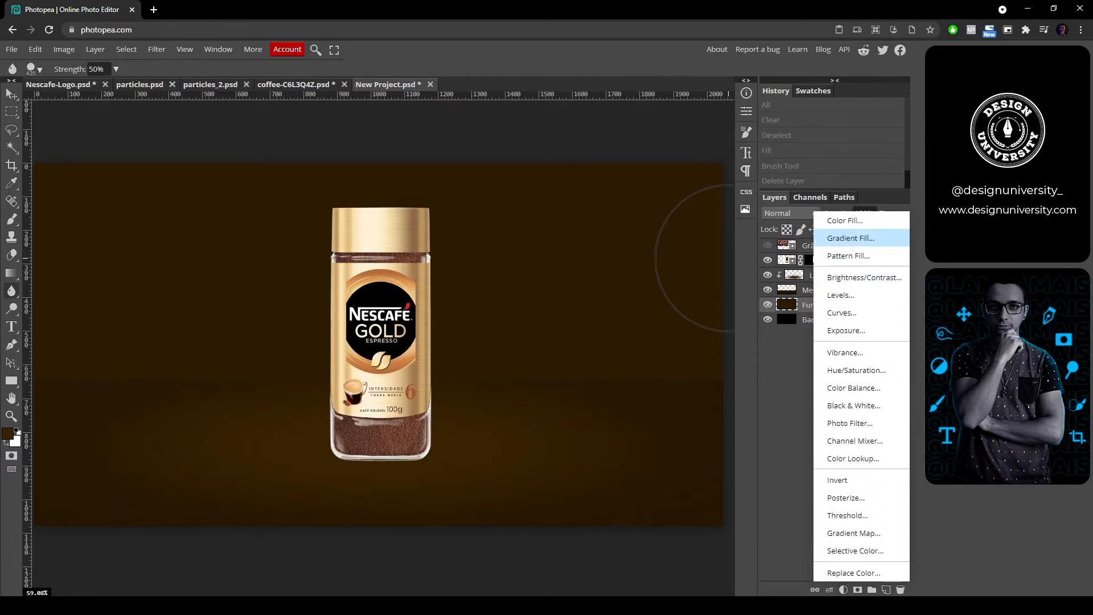
left_click(851, 238)
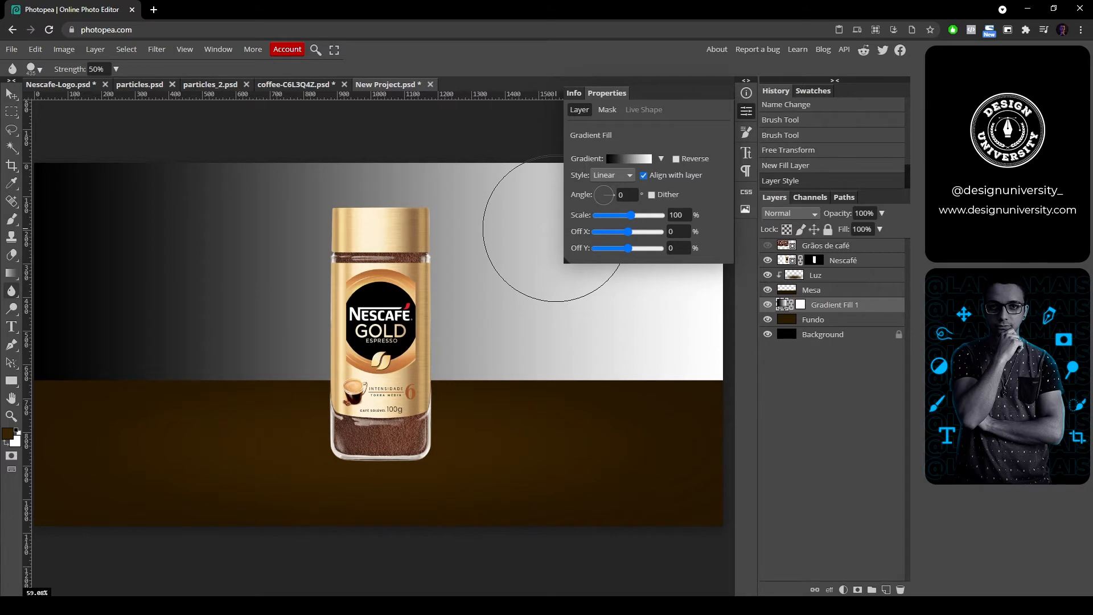
left_click(651, 195)
left_click(612, 175)
left_click(608, 198)
left_click(676, 159)
left_click(613, 174)
left_click(609, 196)
Step: Recolour the gradient's black 0% stop dark brown and its white 100% stop a medium brown
left_click(629, 158)
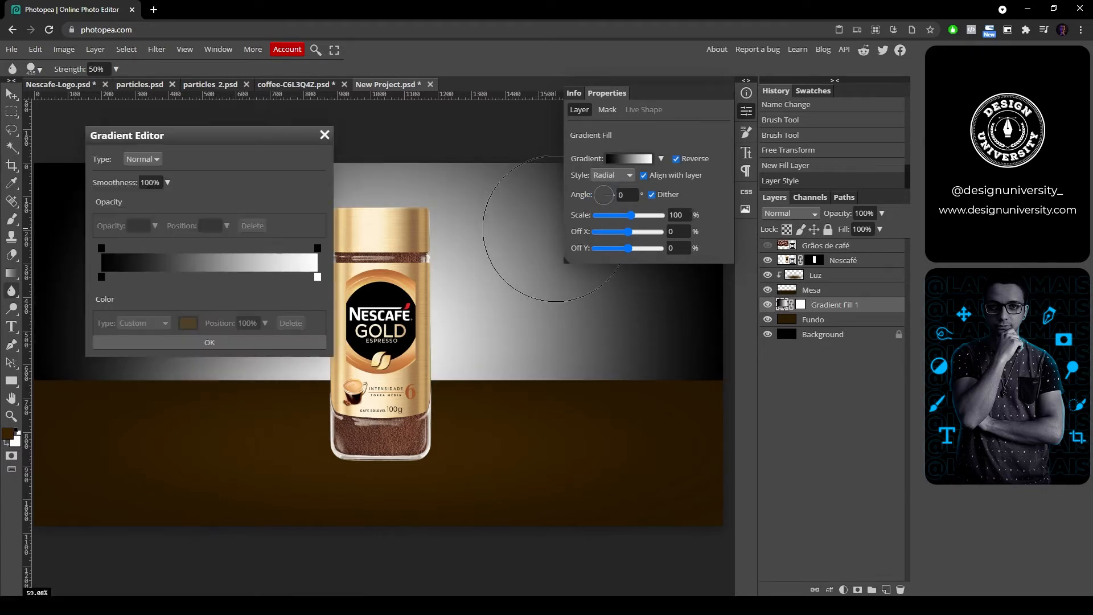
left_click(101, 276)
left_click(188, 323)
left_click(200, 256)
left_click_drag(200, 256, 220, 251)
left_click(299, 286)
left_click(318, 276)
left_click(188, 323)
left_click(226, 241)
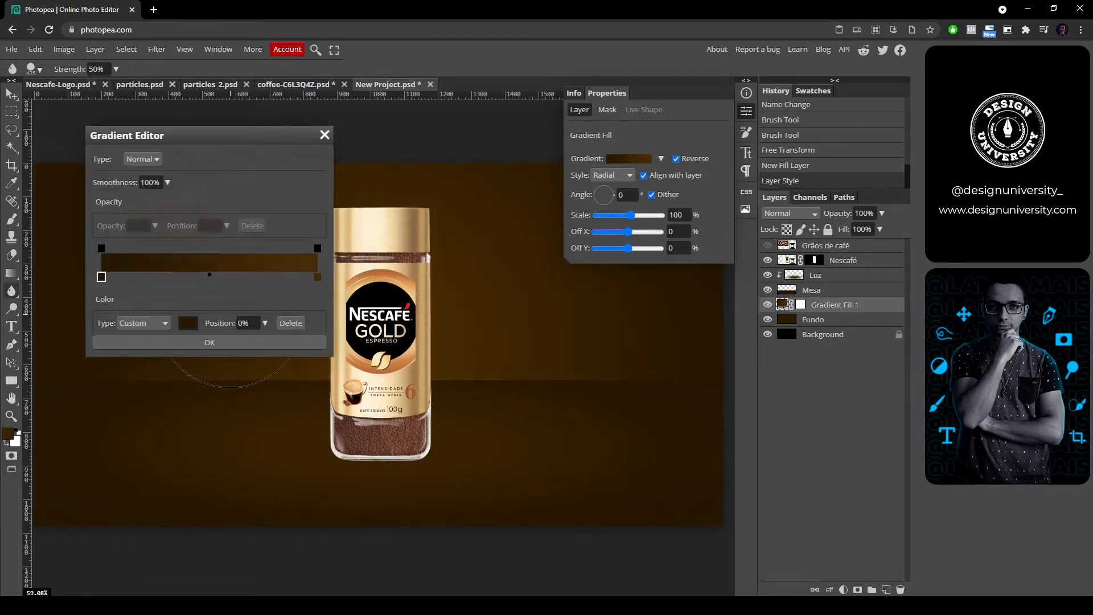
left_click(299, 287)
Step: Change the gradient's 100% stop to a brighter golden brown and accept the edited gradient
left_click(318, 277)
left_click(187, 323)
left_click(199, 237)
left_click(202, 232)
left_click(300, 287)
left_click(209, 342)
Step: Try an 80% scale for the gradient fill and return it to 100%
mouse_move(630, 216)
left_mouse_down()
mouse_move(612, 215)
mouse_move(623, 215)
left_mouse_up()
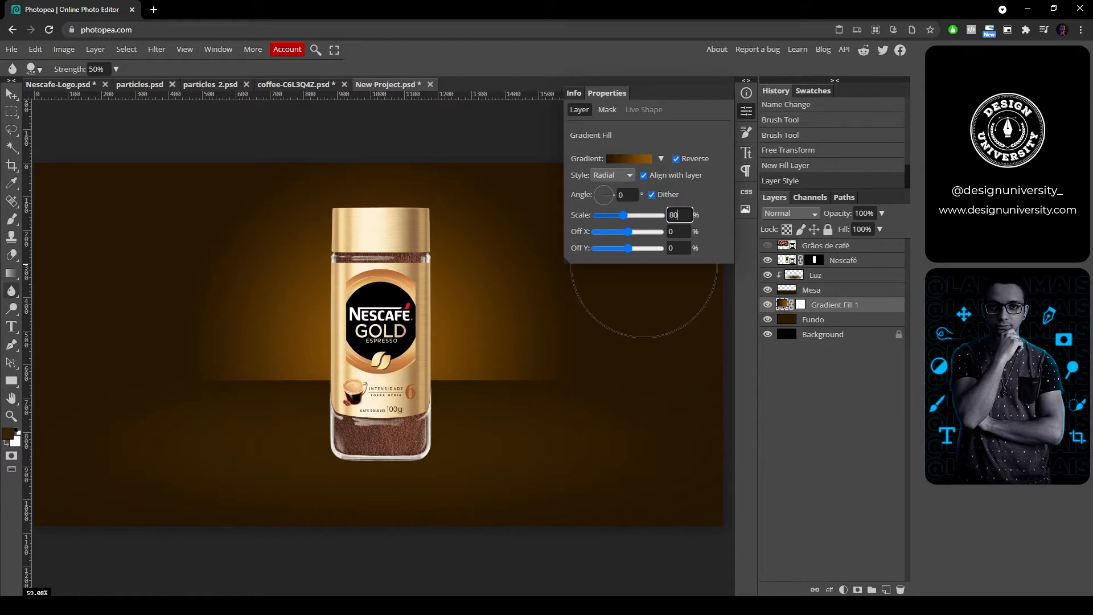
type("80")
key("Return")
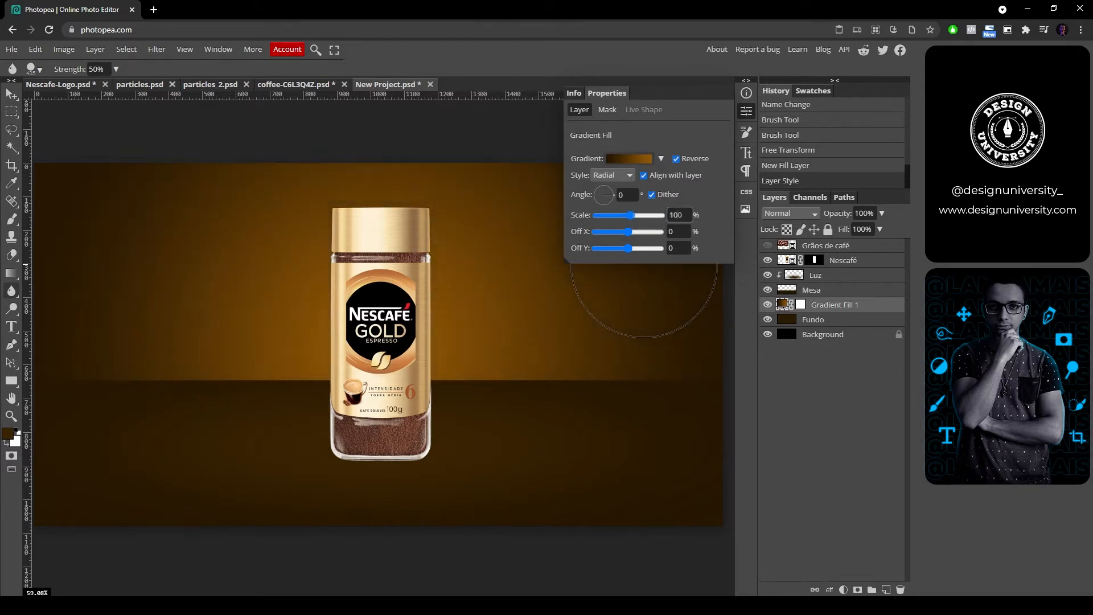
Step: Darken the gradient's 0% colour stop slightly and move it a little inward along the gradient
left_click(628, 158)
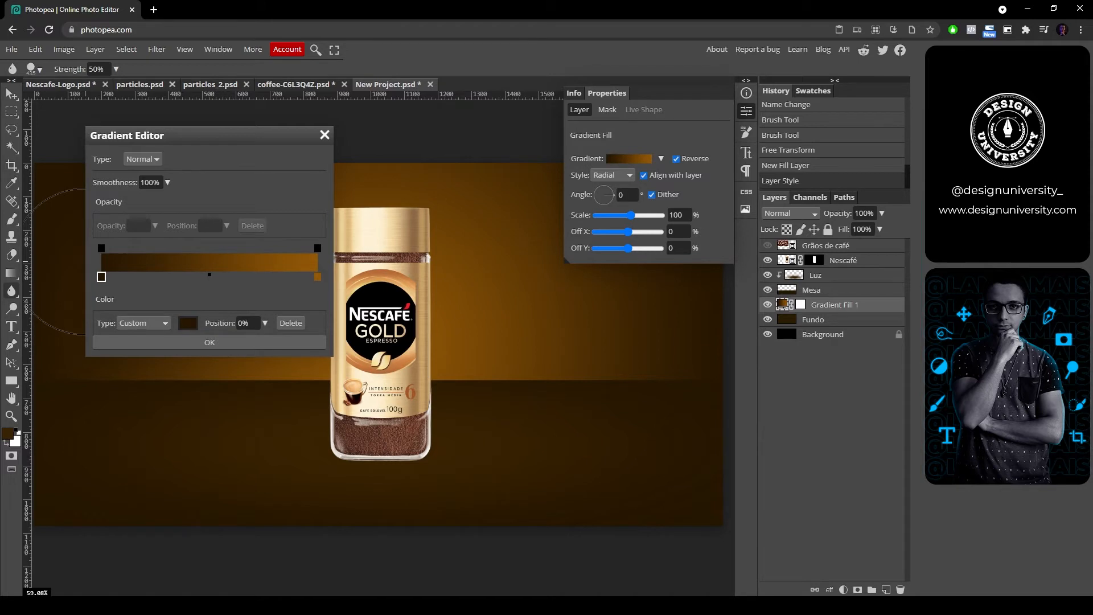
left_click(188, 322)
left_click_drag(199, 135, 486, 143)
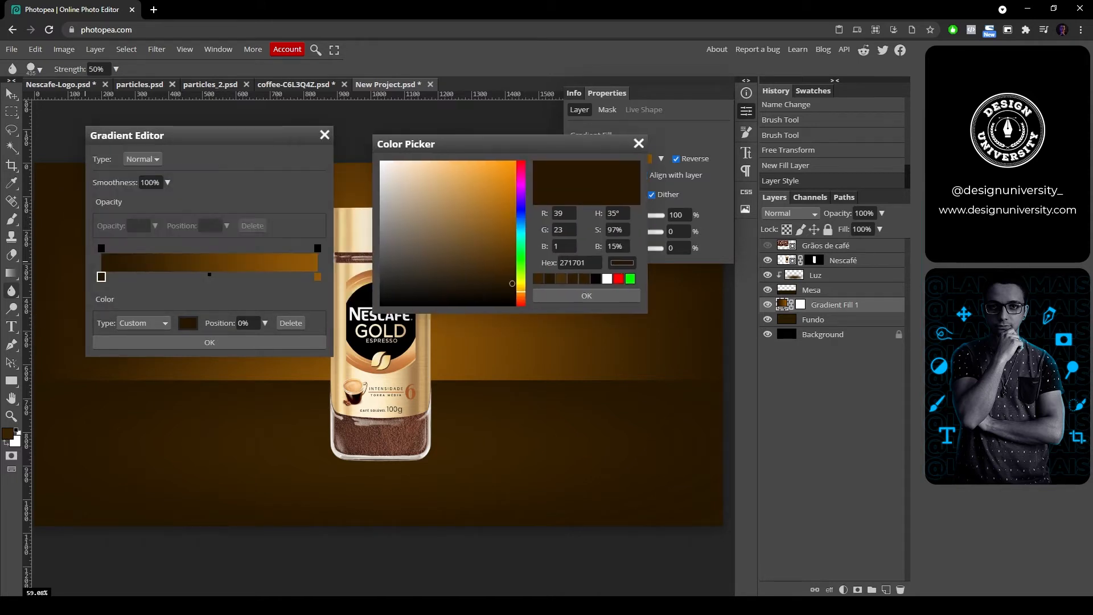
mouse_move(512, 283)
left_mouse_down()
mouse_move(510, 270)
mouse_move(512, 287)
left_mouse_up()
left_click(586, 296)
left_click_drag(239, 136, 845, 167)
left_click_drag(707, 307, 729, 307)
Step: Change the gradient's 100% stop to the warmer orange-brown #9f6536 and accept the gradient
left_click(922, 307)
left_click(794, 353)
mouse_move(197, 221)
left_mouse_down()
mouse_move(217, 219)
mouse_move(183, 206)
left_mouse_up()
left_click(234, 287)
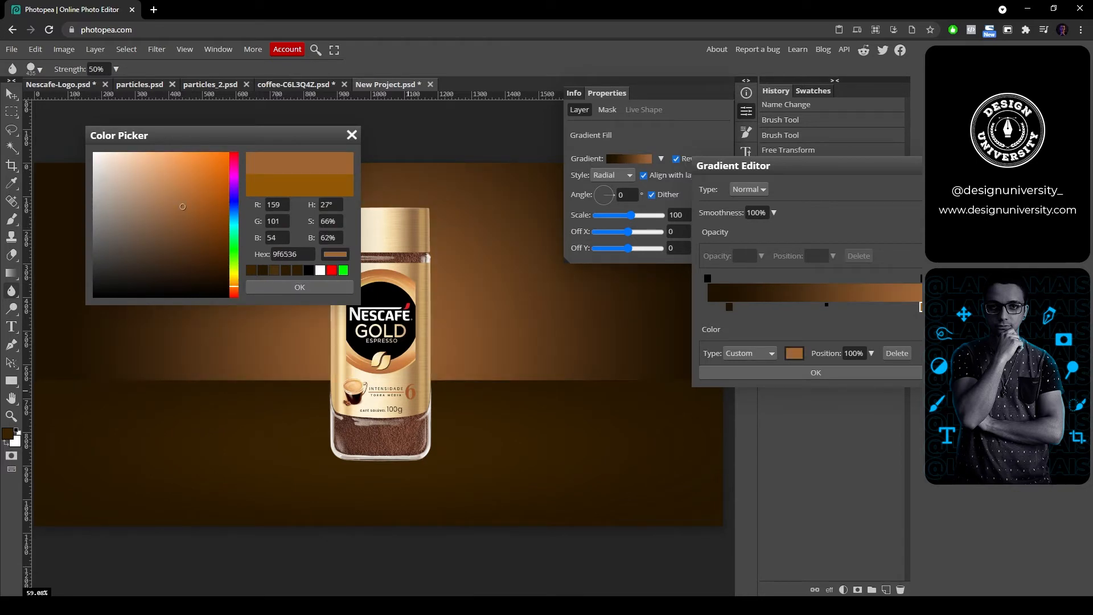
left_click(299, 287)
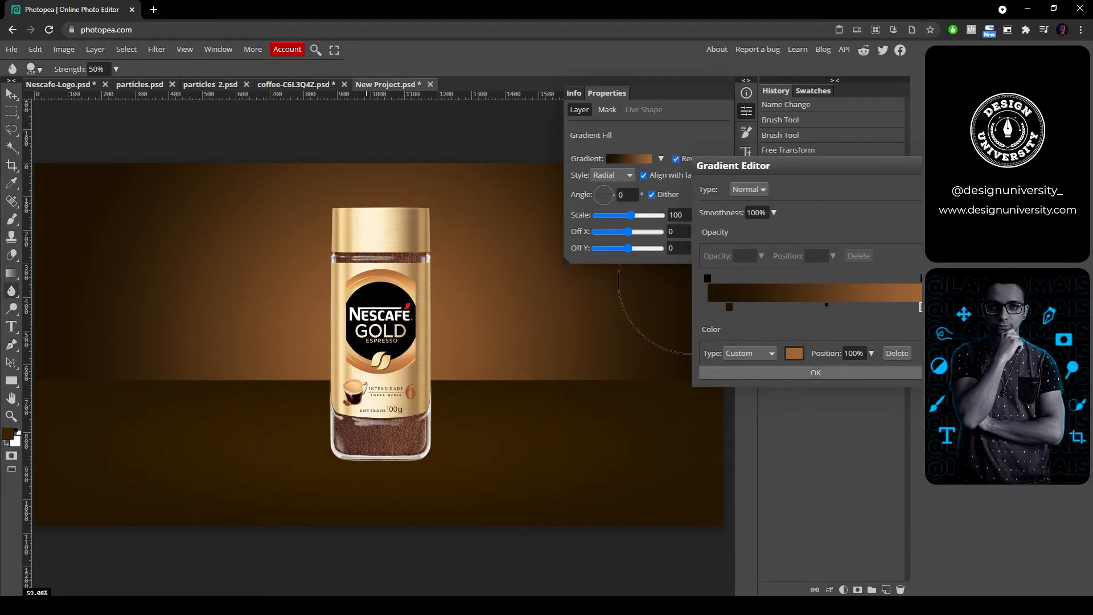
left_click(816, 372)
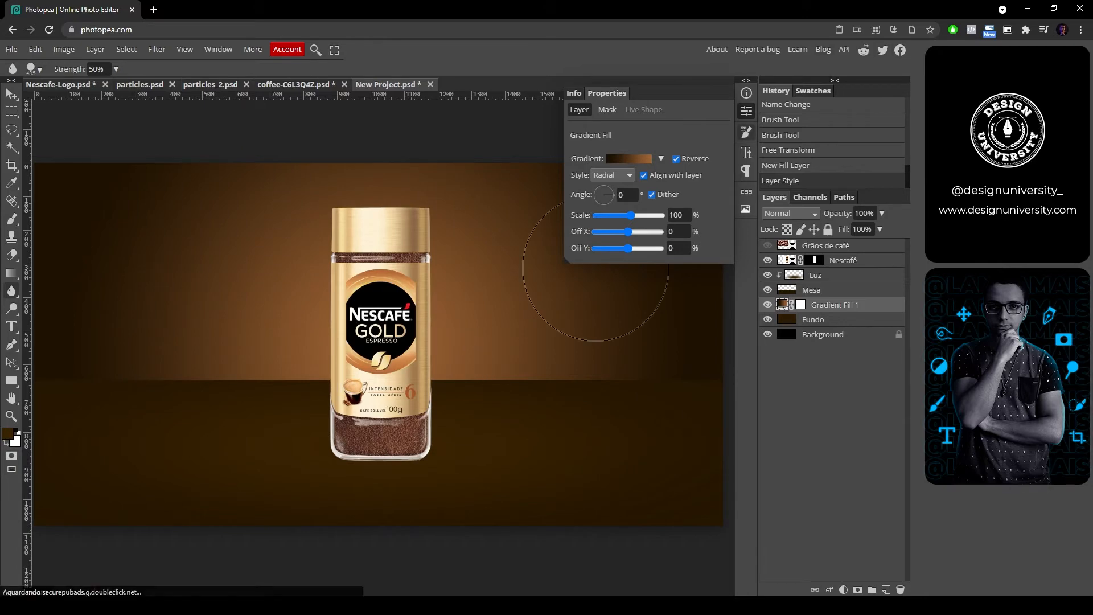
Step: Close the gradient fill's properties and clear all painted content from the Luz layer
left_click(746, 110)
left_click(815, 275)
key("ctrl+a")
key("Delete")
key("ctrl+d")
Step: Sample an orange-brown from the jar and stamp a large soft elliptical glow around its base on the Luz layer
key("b")
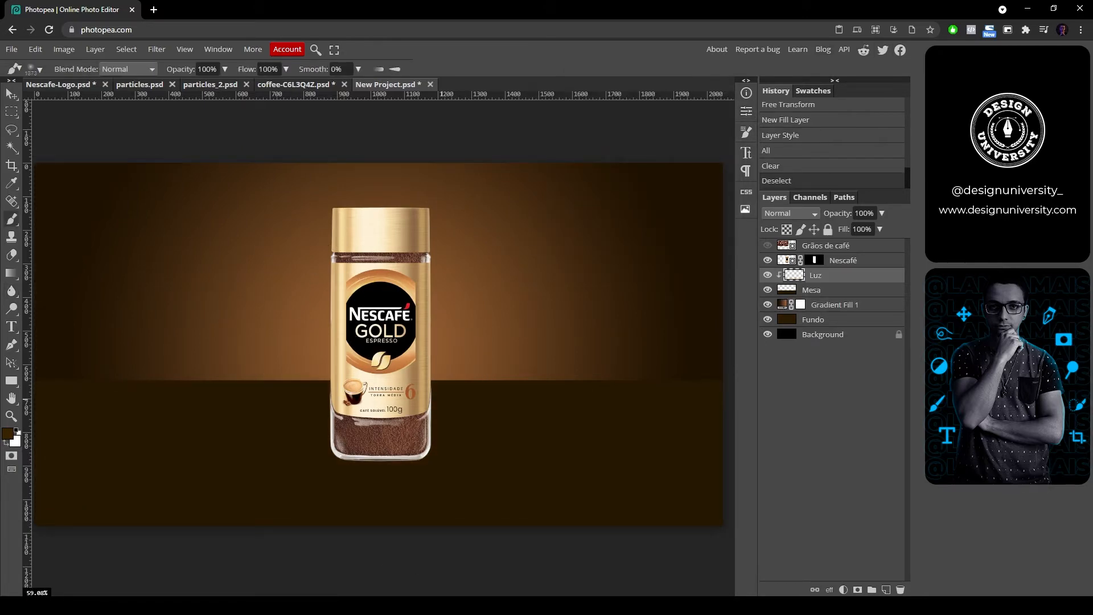
scroll(415, 410, "up", 4)
left_click(391, 317, "alt")
scroll(398, 378, "down", 5)
scroll(380, 365, "up", 2)
right_click(464, 417)
scroll(382, 399, "down", 2)
left_click(382, 398)
key("ctrl+z")
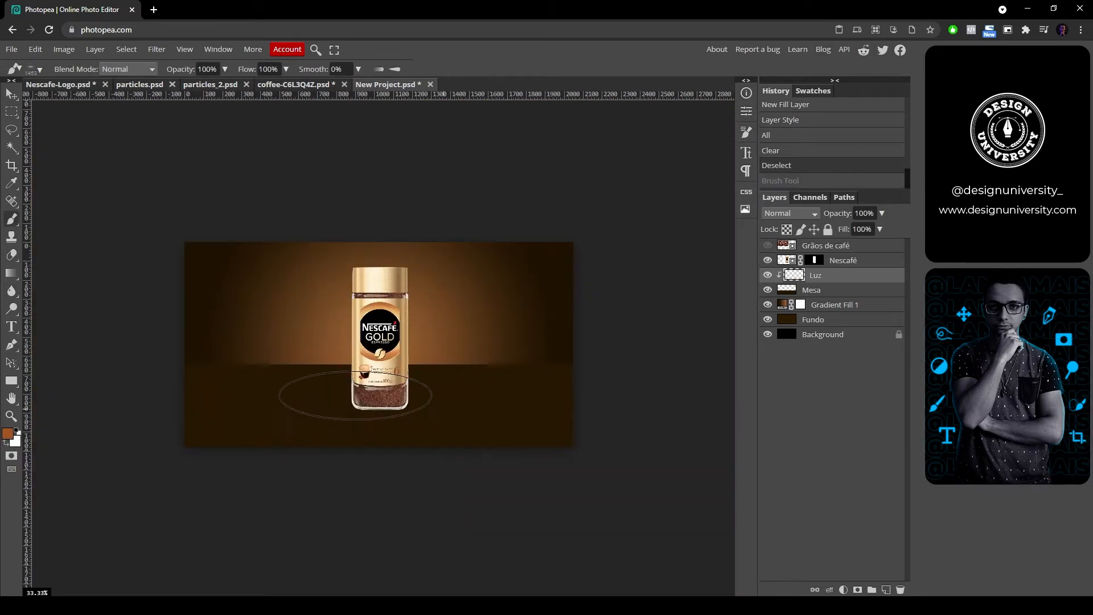
left_click(382, 399)
scroll(380, 342, "up", 3)
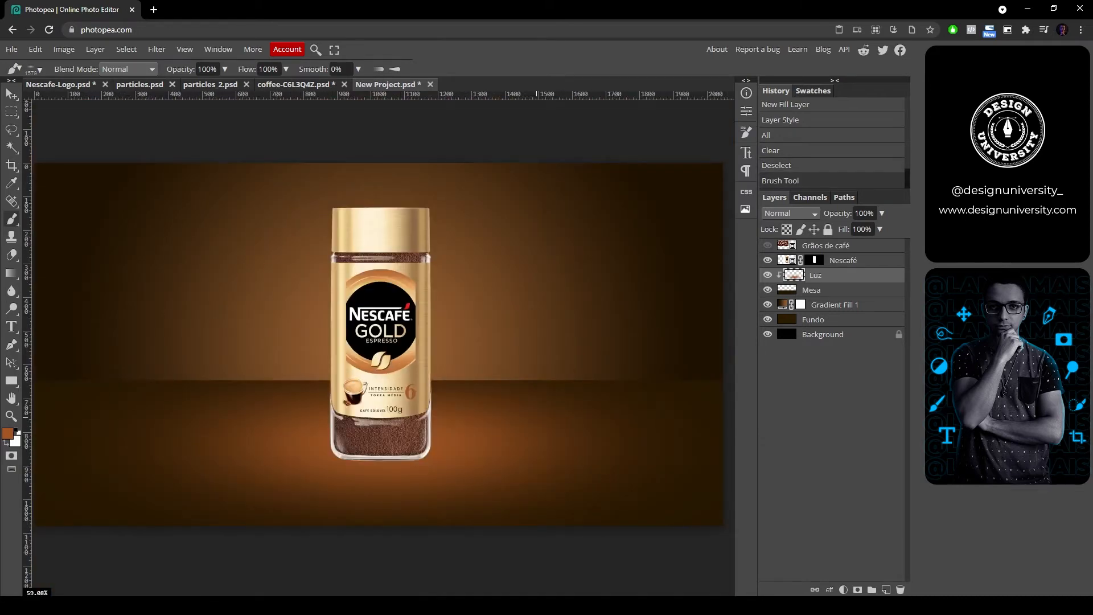
Step: Try Multiply, Screen, Linear Dodge and Color Dodge on the Luz layer, and settle on the Lighter Color blend mode
scroll(515, 405, "down", 2)
left_click(790, 213)
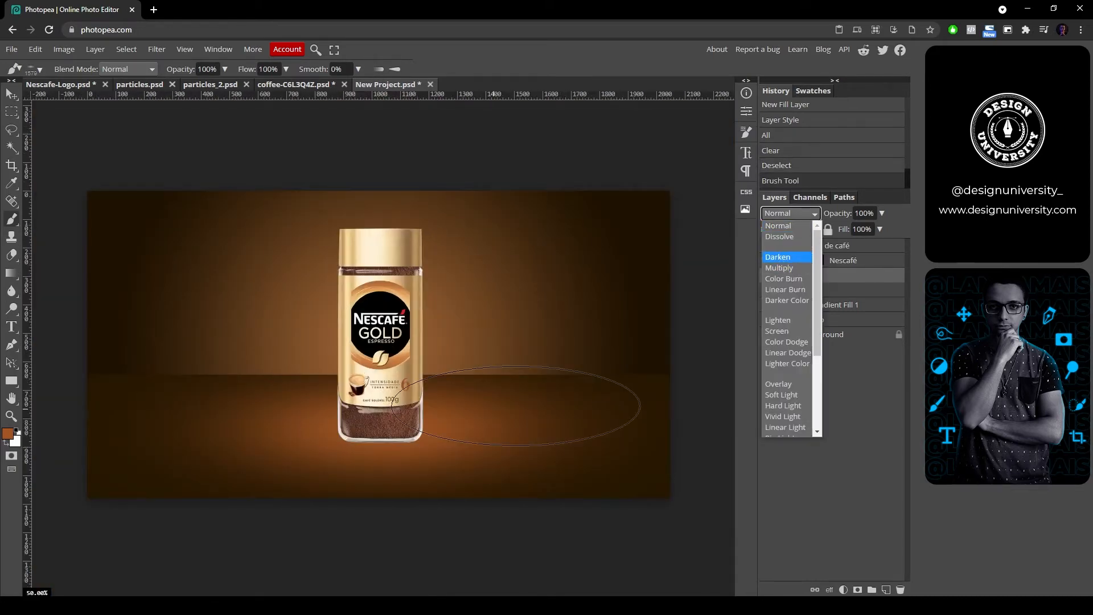
left_click(778, 268)
left_click(790, 213)
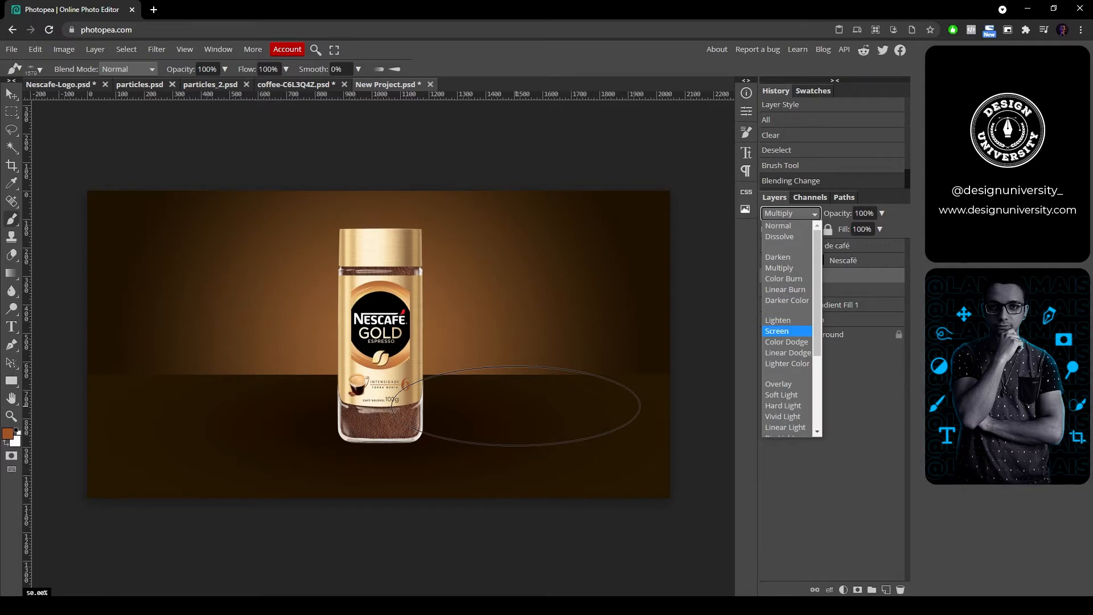
left_click(776, 330)
left_click(790, 213)
left_click(779, 352)
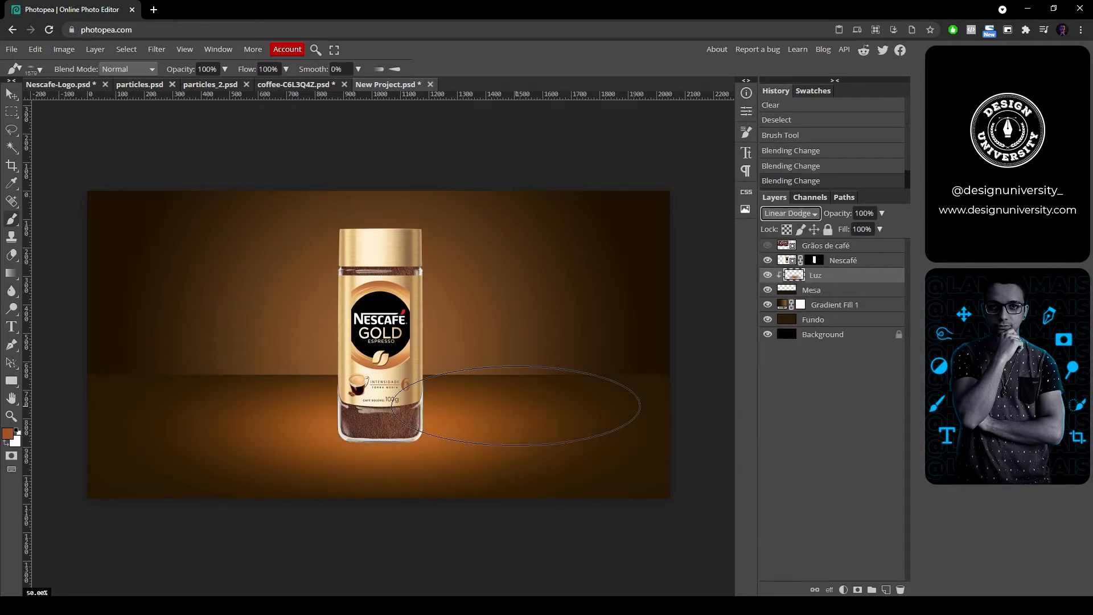
left_click(790, 213)
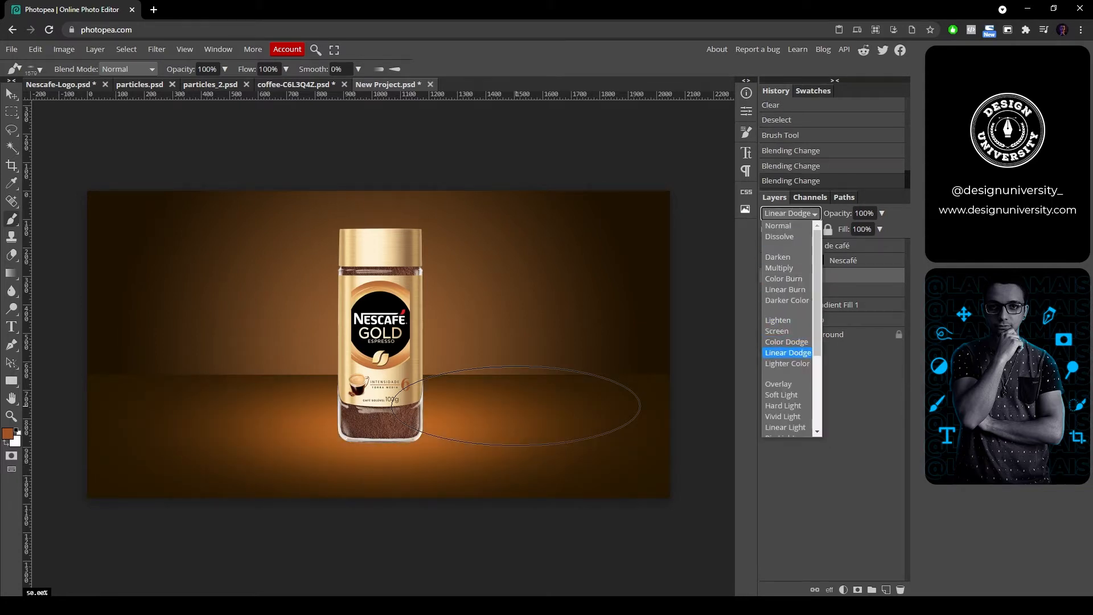
left_click(786, 341)
left_click(790, 213)
left_click(786, 363)
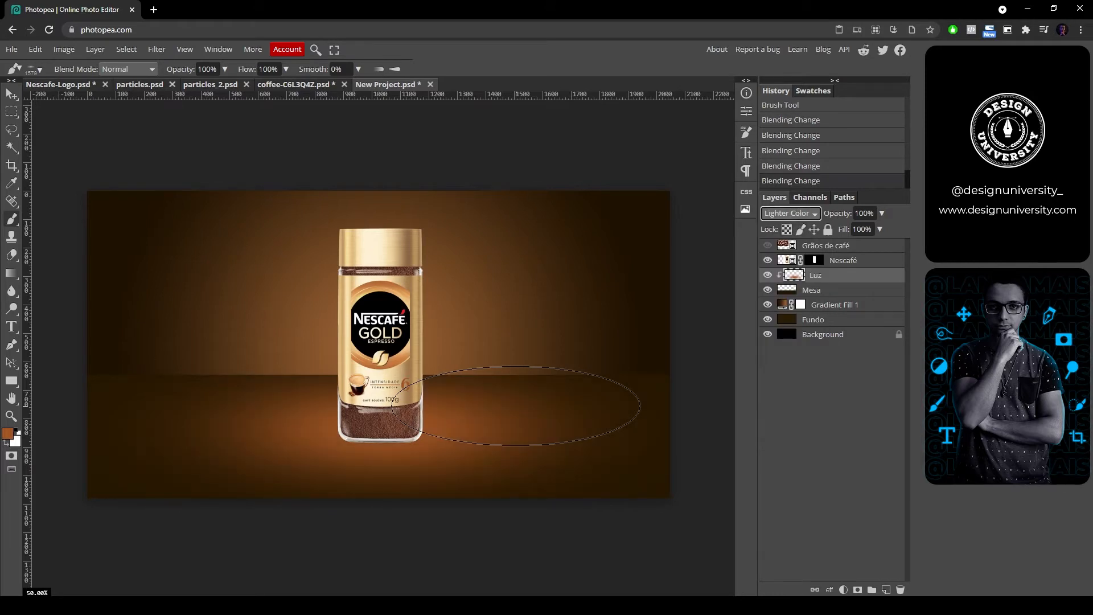
Step: Compare the table with and without the Luz glow, and reduce the layer's opacity to 60%
left_click(767, 275)
left_click(767, 275)
left_click(767, 275)
left_click(768, 275)
left_click_drag(868, 214, 815, 228)
type("80")
key("Return")
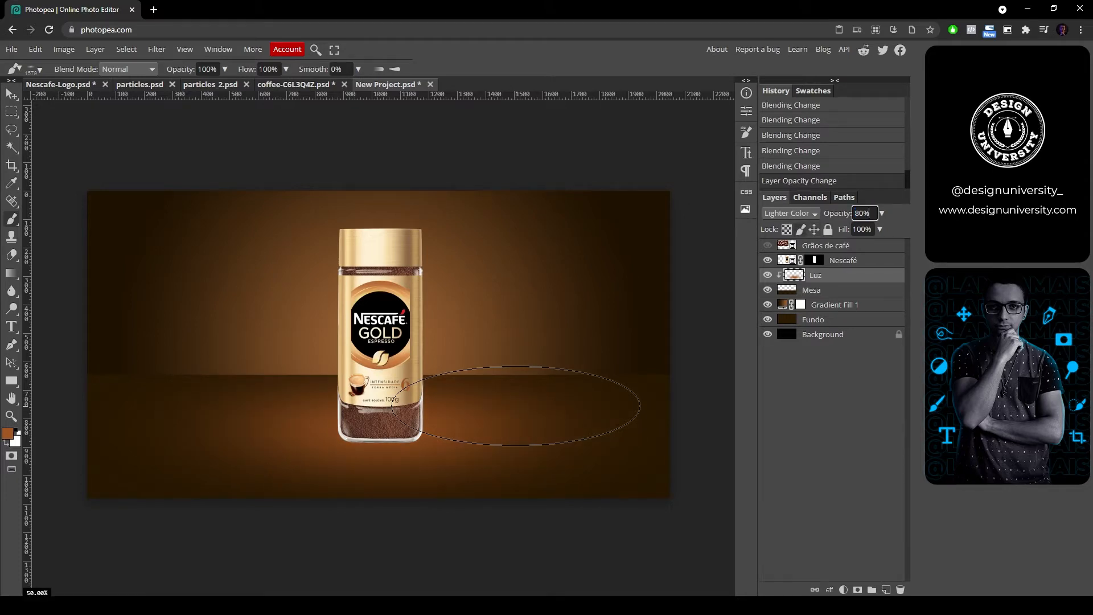
key("Return")
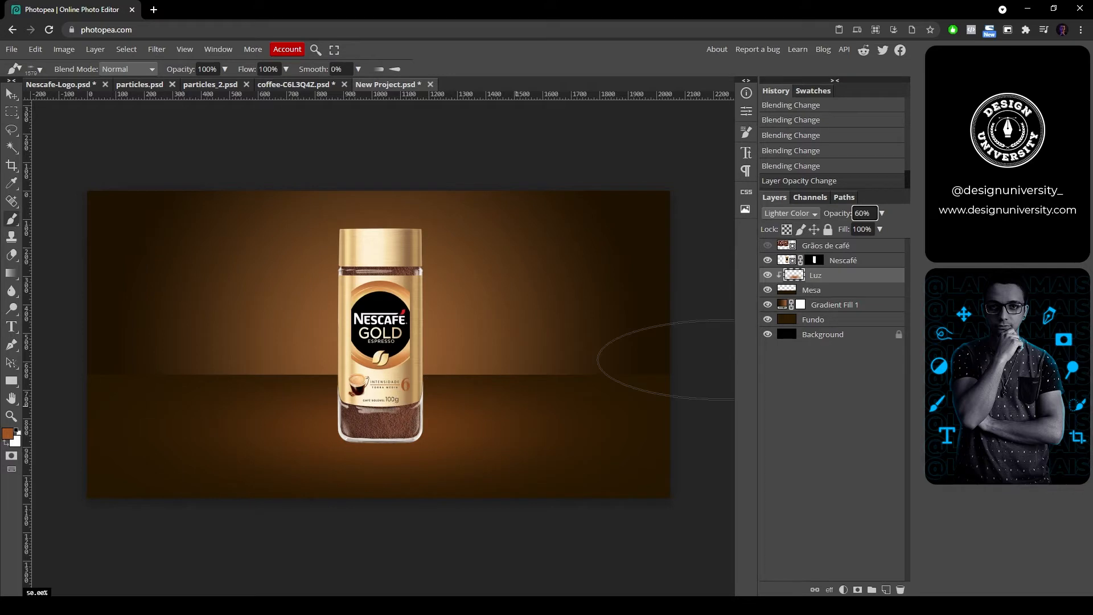
Step: Select the Mesa layer's pixels, fill them with the very dark brown #201400 and deselect
left_click(811, 289)
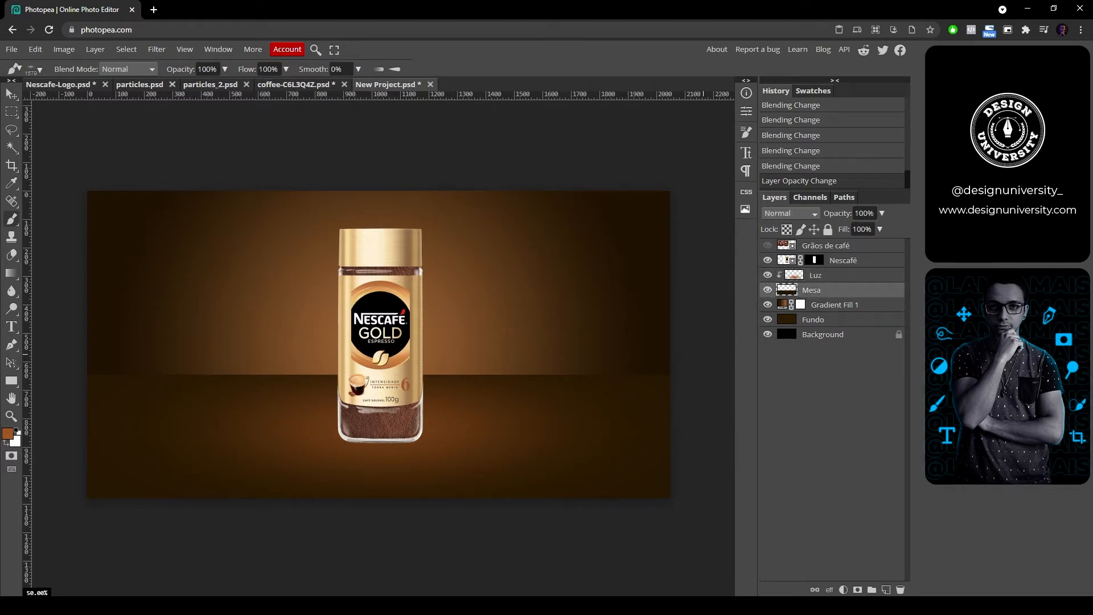
left_click(785, 290, "ctrl")
left_click(7, 434)
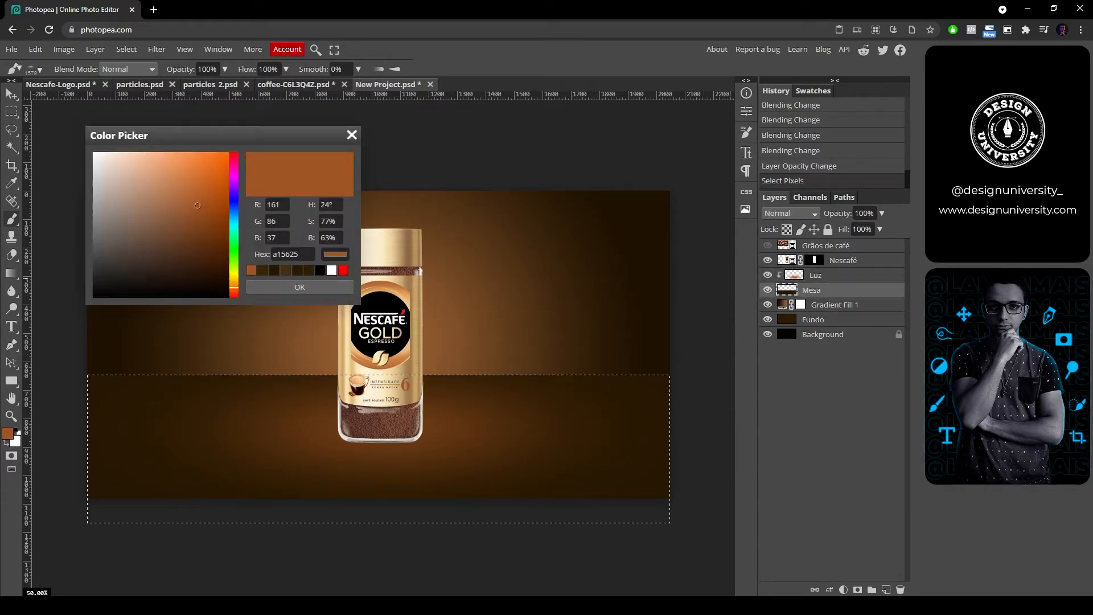
left_click(94, 377)
left_click_drag(226, 276, 227, 278)
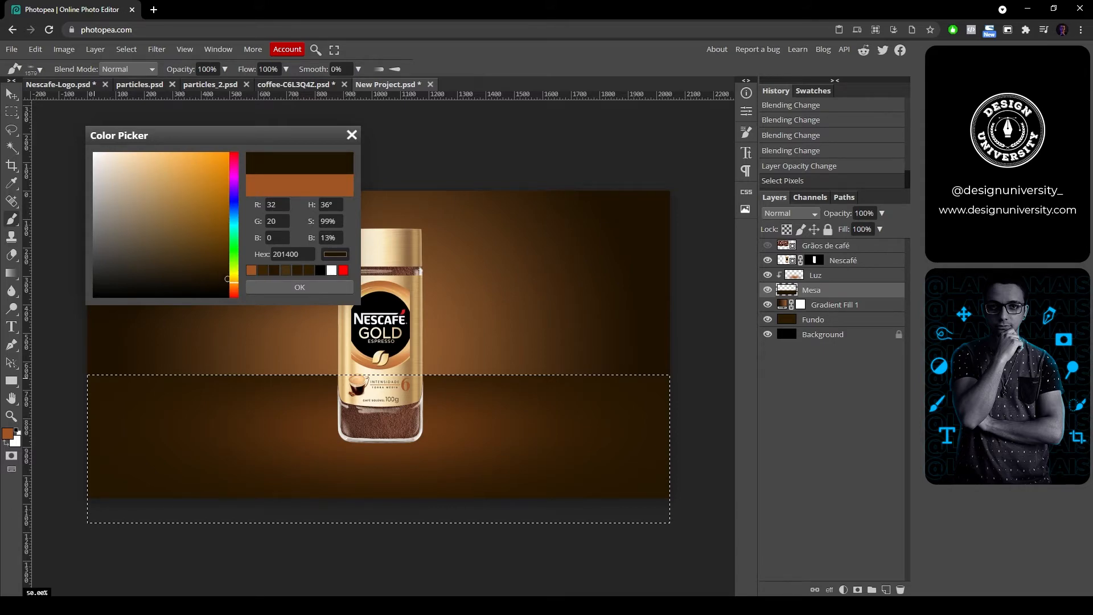
left_click(300, 286)
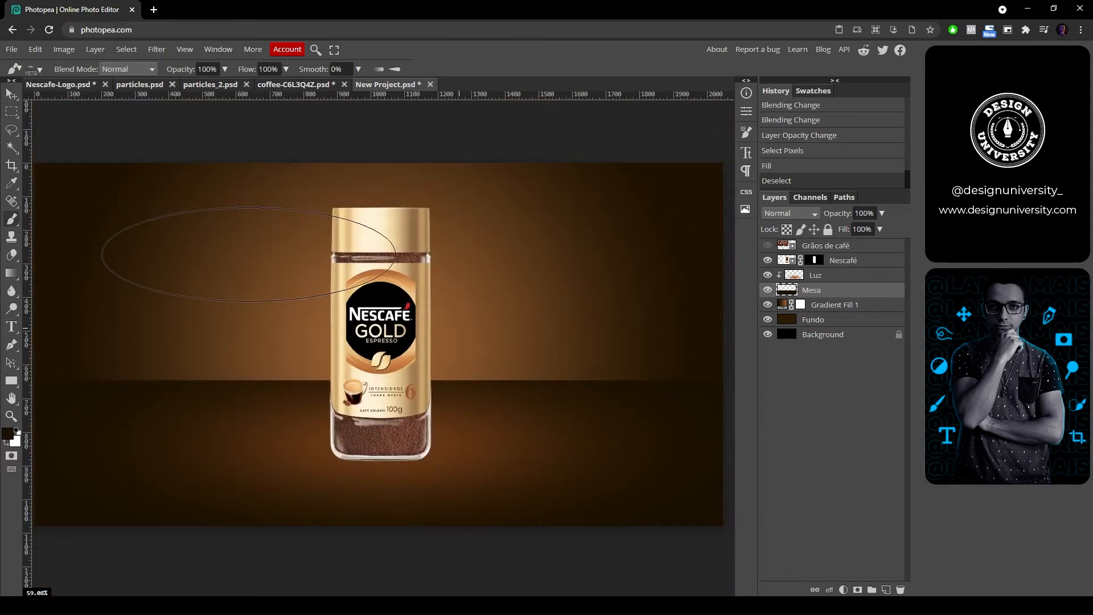
Step: Set Gradient Fill 1's scale to 80% and darken its 100% colour stop to brown #593011
scroll(655, 316, "down", 1)
scroll(609, 315, "up", 2)
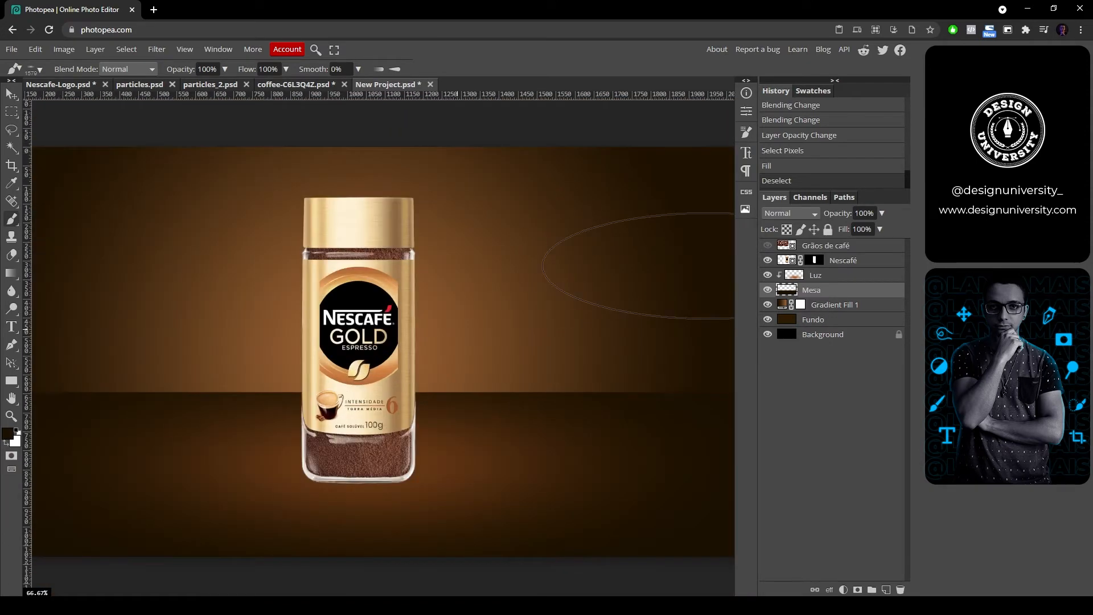
key("alt+bracketleft")
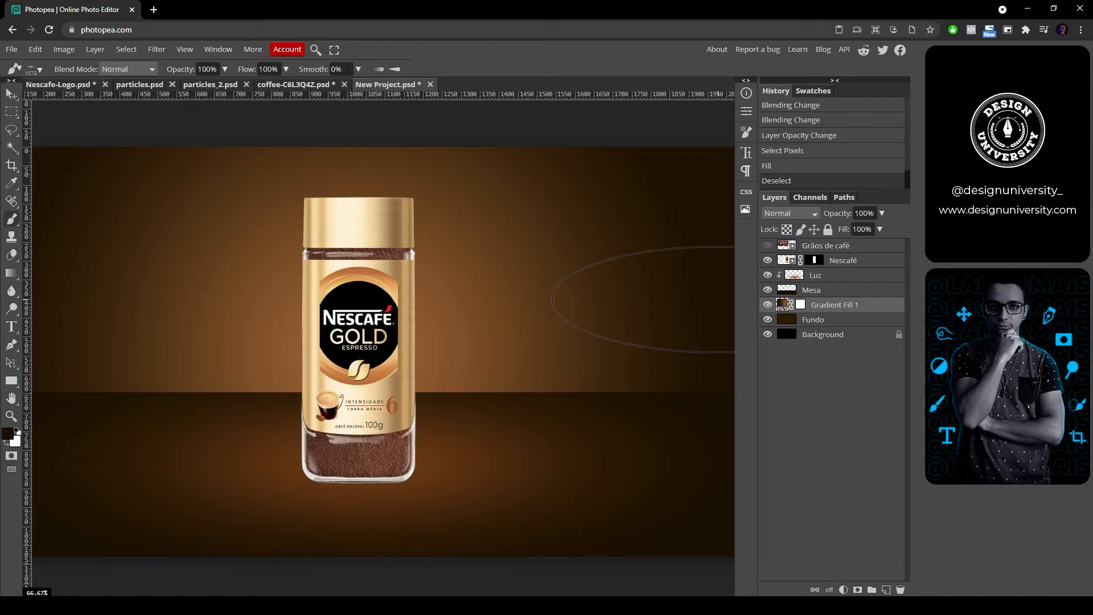
double_click(783, 304)
left_click_drag(639, 215, 630, 215)
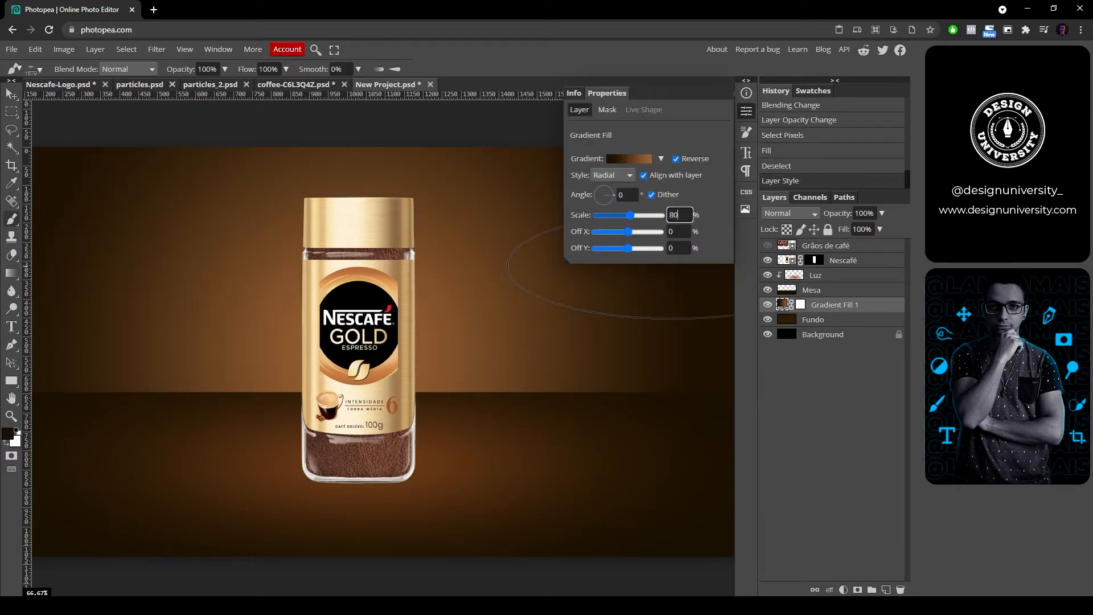
key("Return")
left_click(629, 159)
double_click(919, 305)
left_click(203, 246)
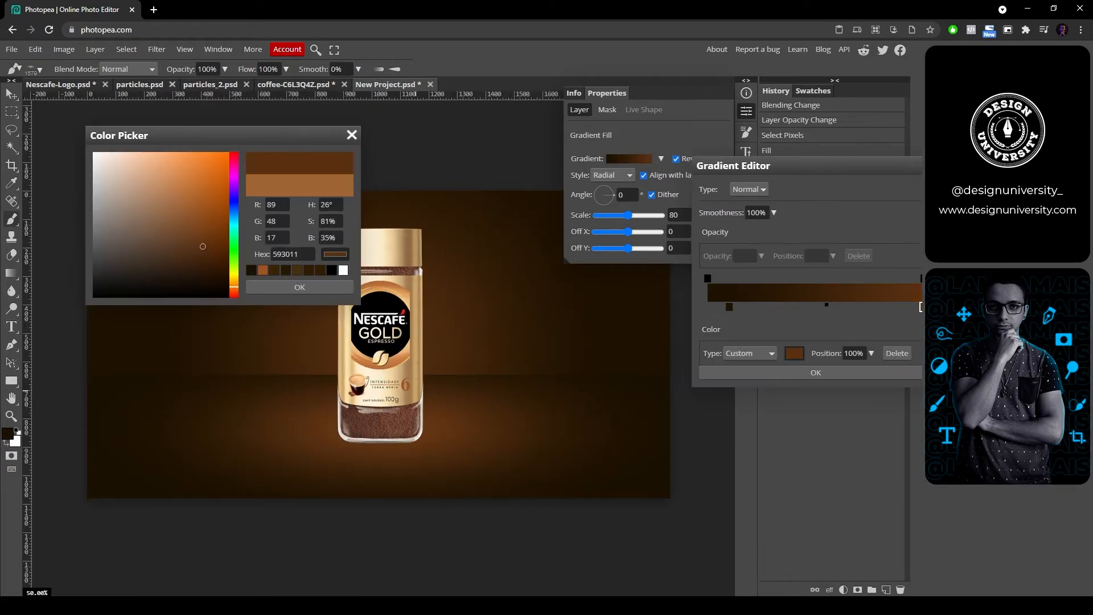
left_click(300, 288)
left_click(818, 373)
Step: Set the background gradient's scale to 100% and close its properties
double_click(676, 215)
type("100")
key("Return")
left_click(745, 111)
key("ctrl+1")
key("ctrl+0")
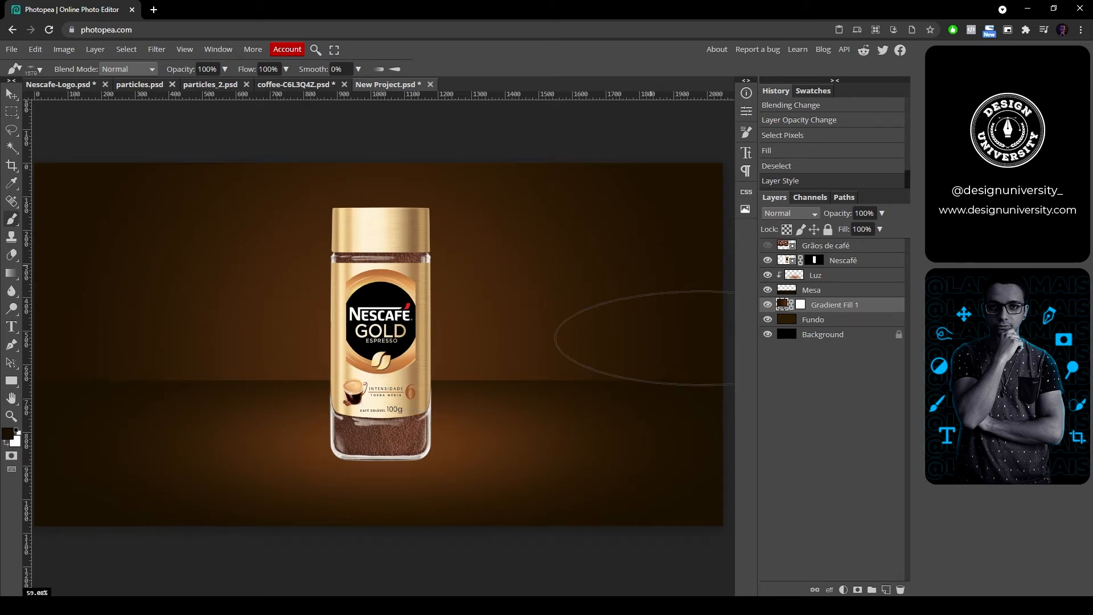
Step: Add a new layer above Luz and name it Sombra de Contato
left_click(815, 276)
key("ctrl+1")
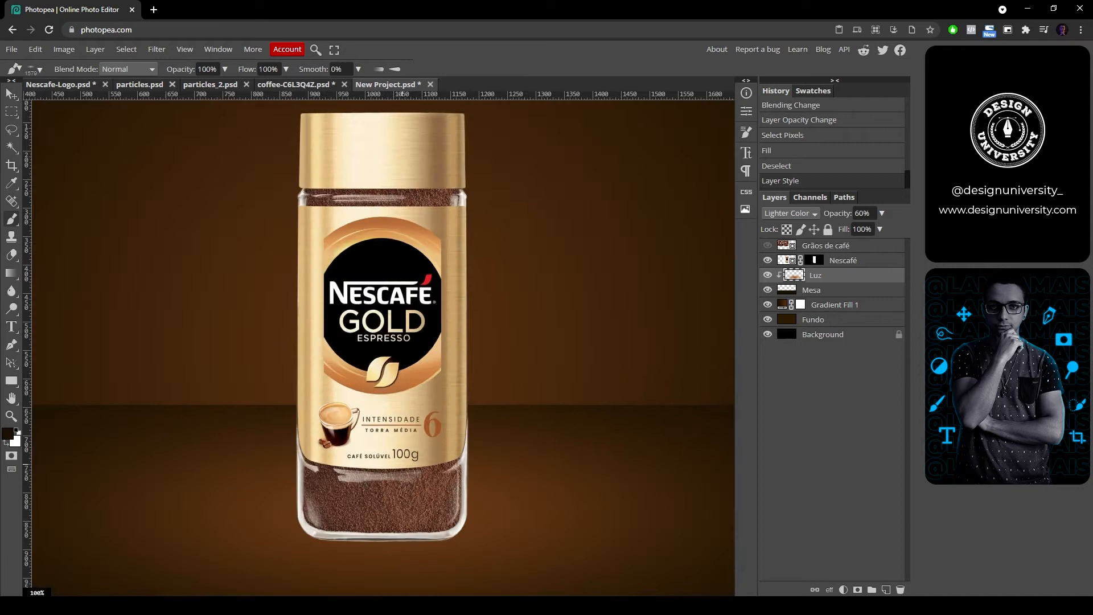
key("ctrl+shift+n")
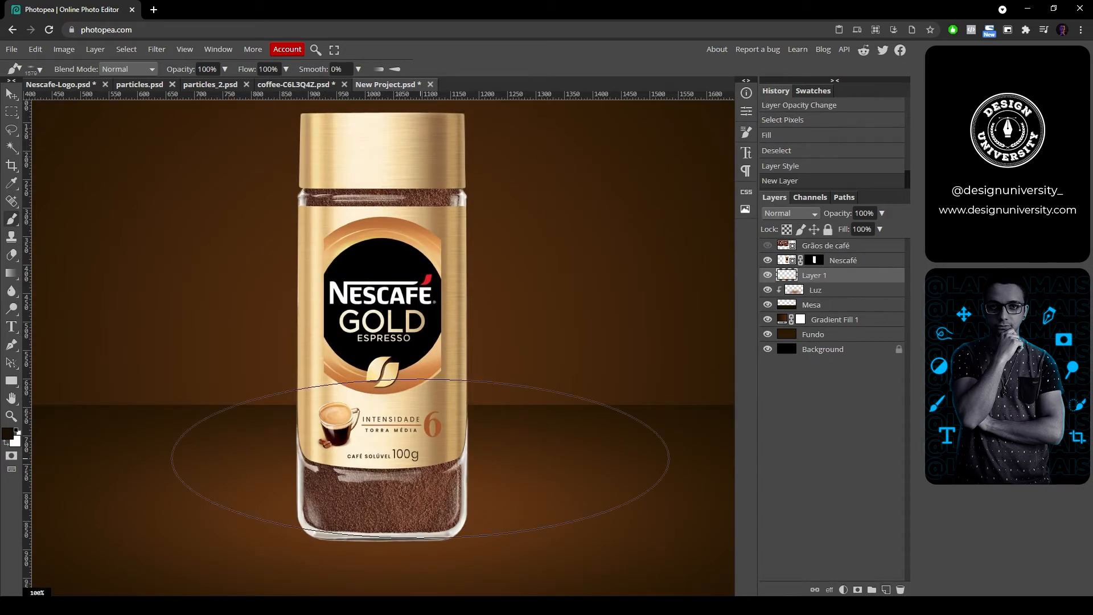
key("F2")
type("Sombra")
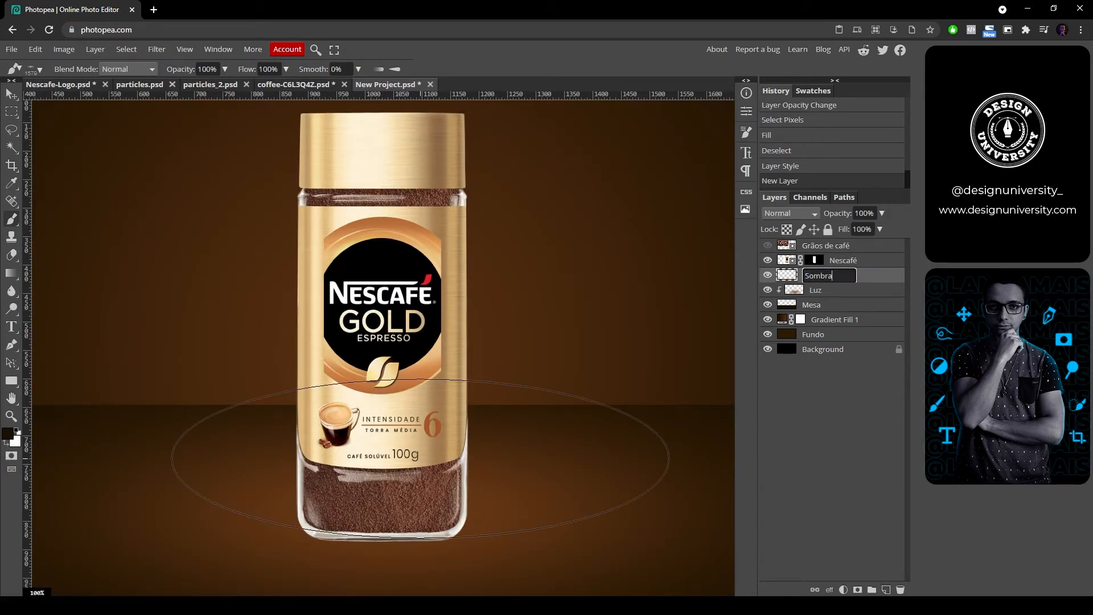
key("Return")
double_click(815, 275)
key("End")
type("de Contato")
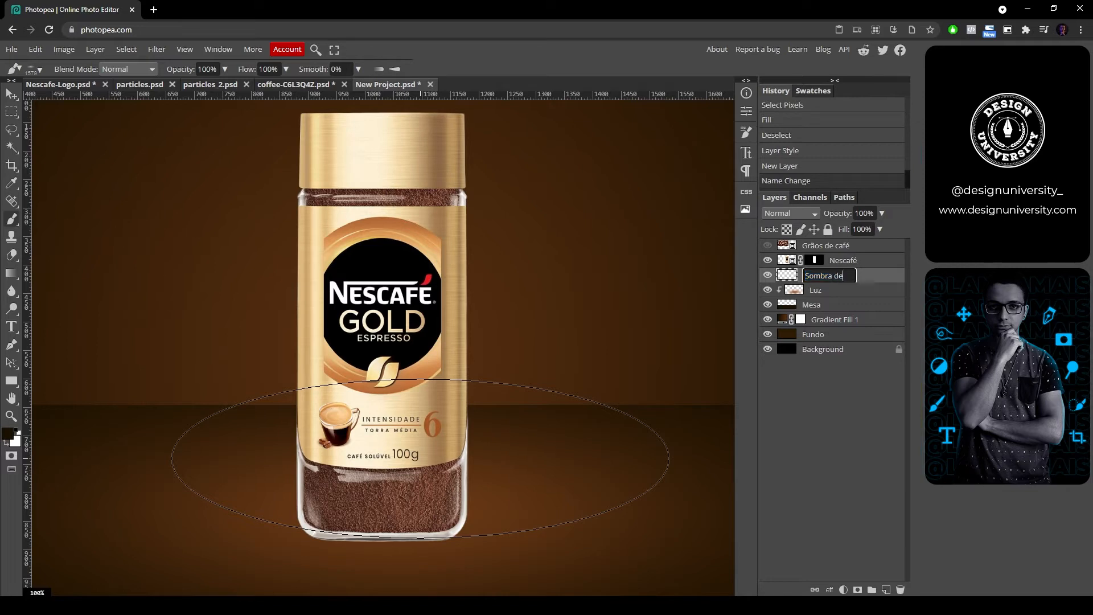
key("Return")
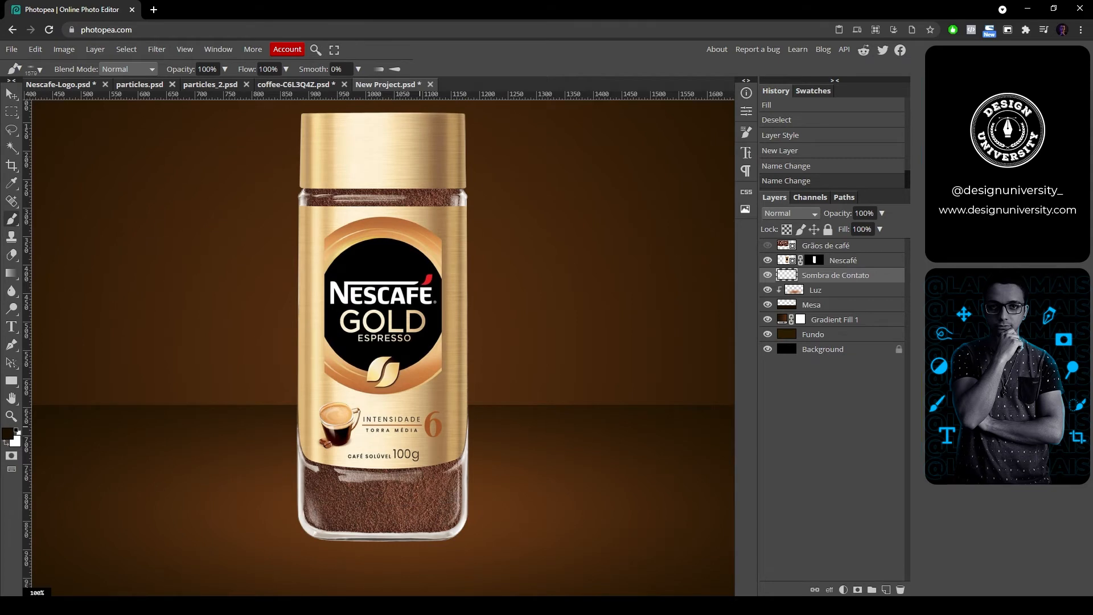
Step: Set the foreground colour to the dark brown #2b170a for the contact shadow
left_click(7, 434)
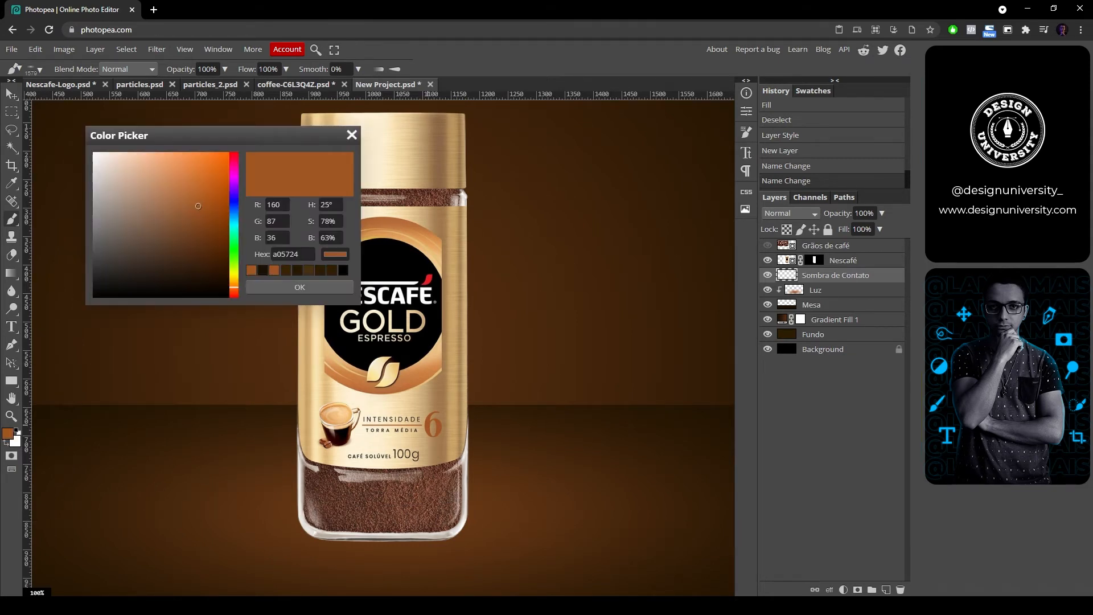
left_click_drag(199, 206, 199, 270)
key("Return")
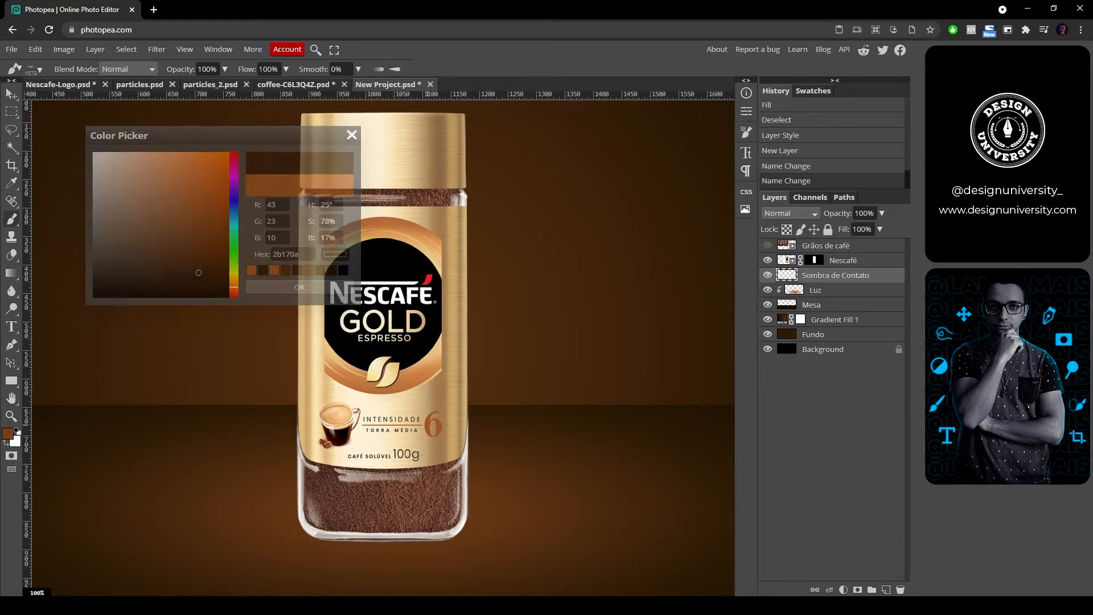
Step: Shrink the soft brush to 619 px, just wider than the jar's base, and flatten its tip into a thinner ellipse
key("bracketleft")
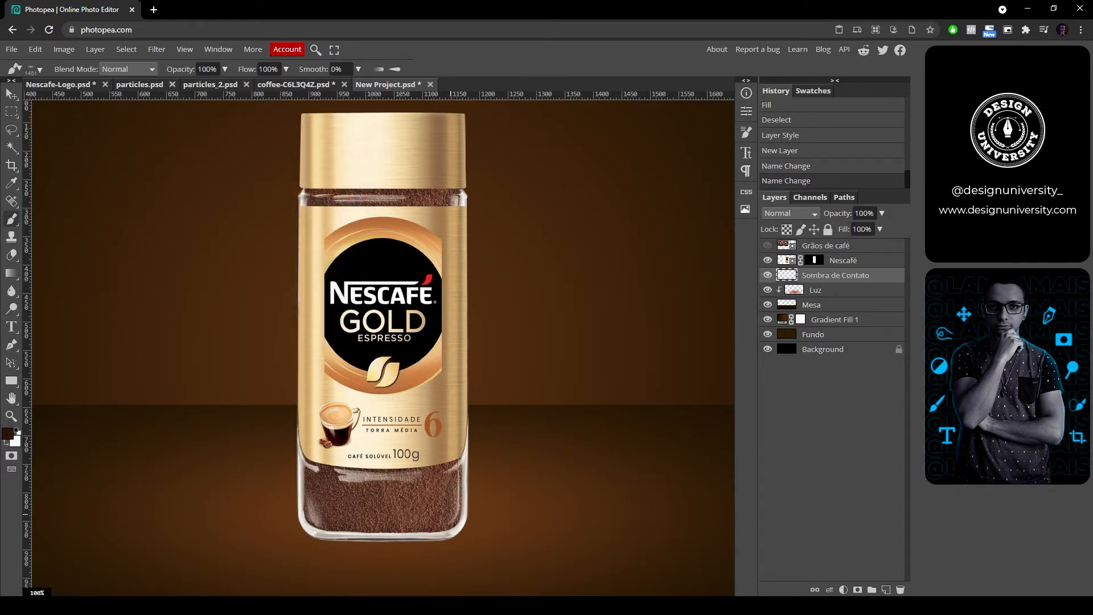
scroll(401, 530, "down", 1)
key("bracketleft")
key("bracketleft")
key("bracketleft")
key("bracketleft")
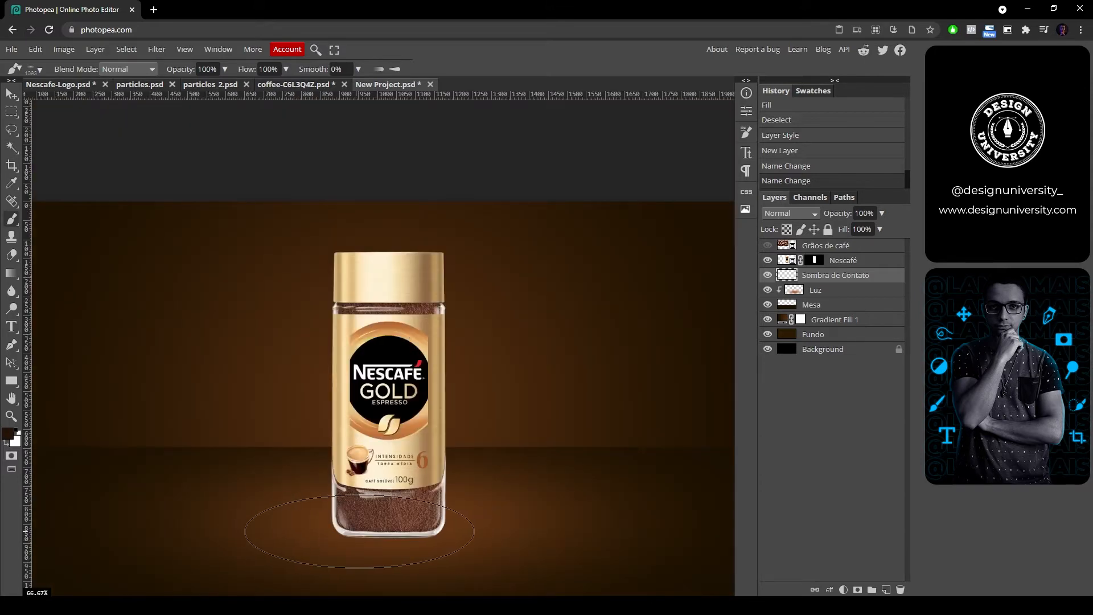
scroll(390, 536, "up", 1)
key("bracketleft")
key("bracketleft")
key("bracketleft")
key("bracketleft")
key("bracketleft")
key("bracketleft")
key("bracketleft")
key("bracketleft")
left_click_drag(395, 530, 416, 451)
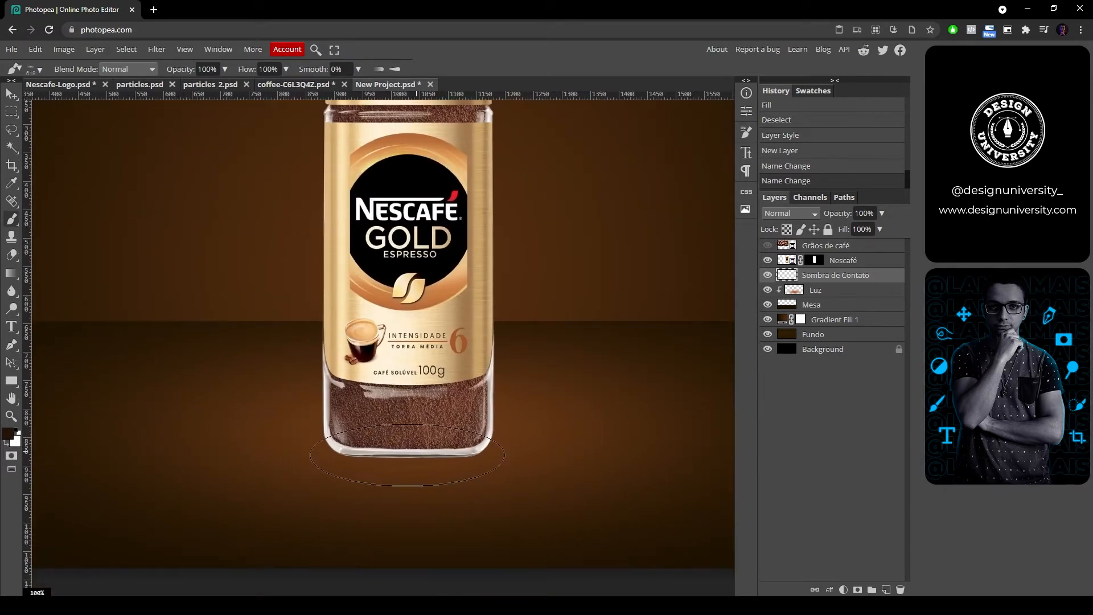
right_click(407, 453)
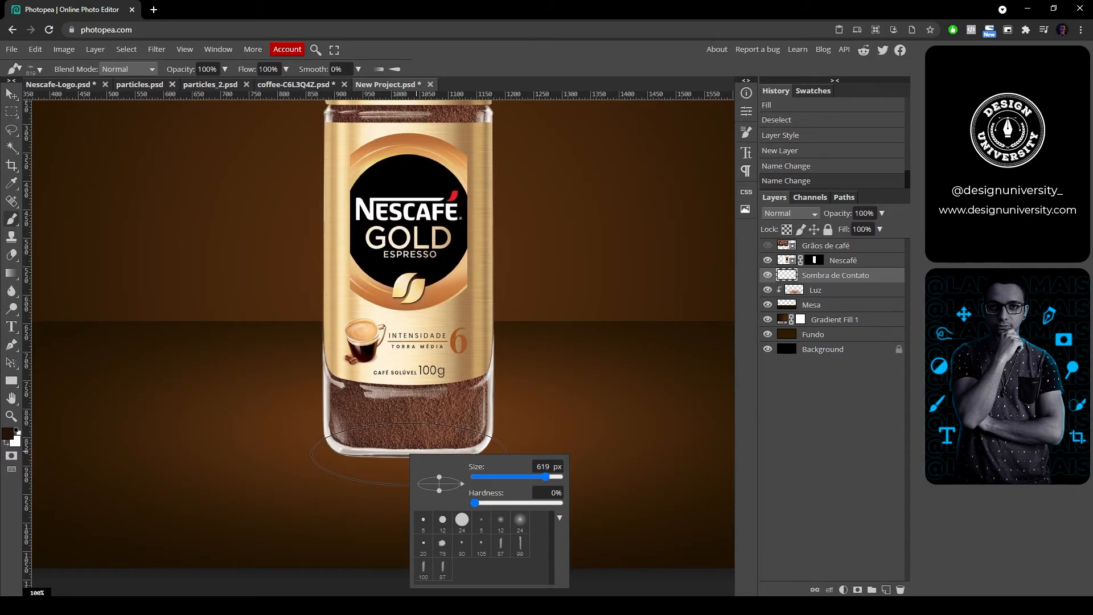
left_click_drag(438, 477, 438, 480)
Step: Try two soft contact-shadow stamps beneath the jar's base, the second with a smaller brush, and undo both
left_click(408, 454)
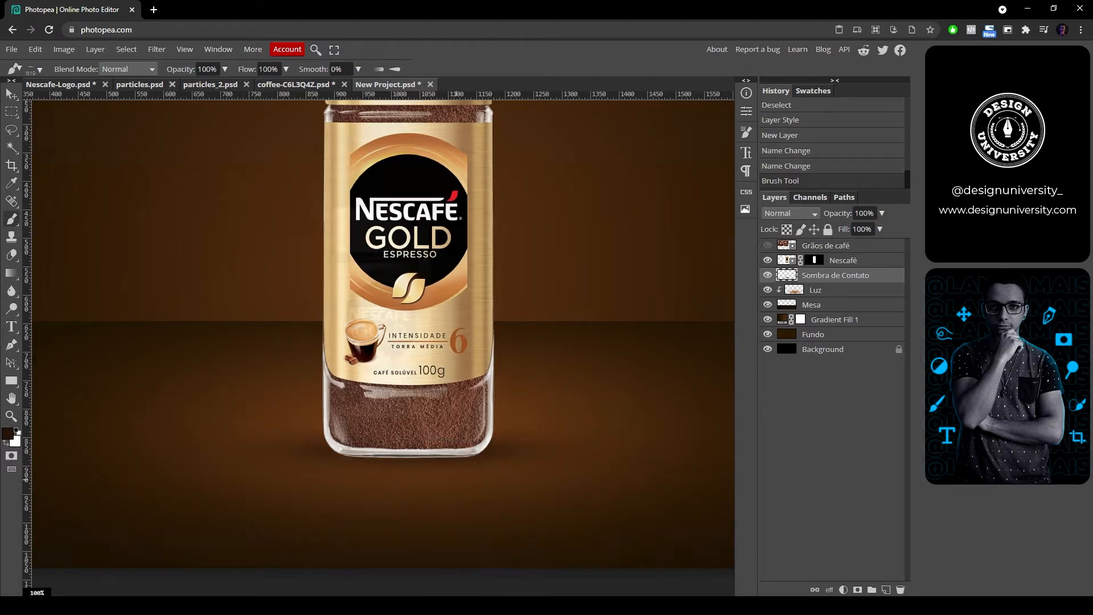
scroll(347, 469, "down", 5)
key("ctrl+z")
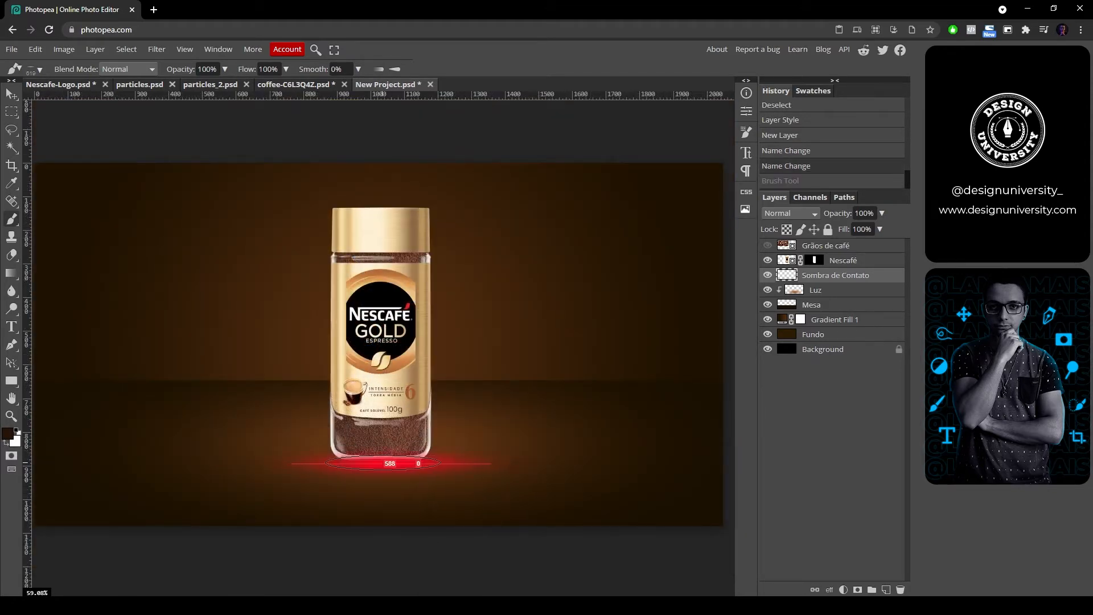
scroll(379, 464, "up", 1)
scroll(379, 465, "up", 2)
left_click(382, 462)
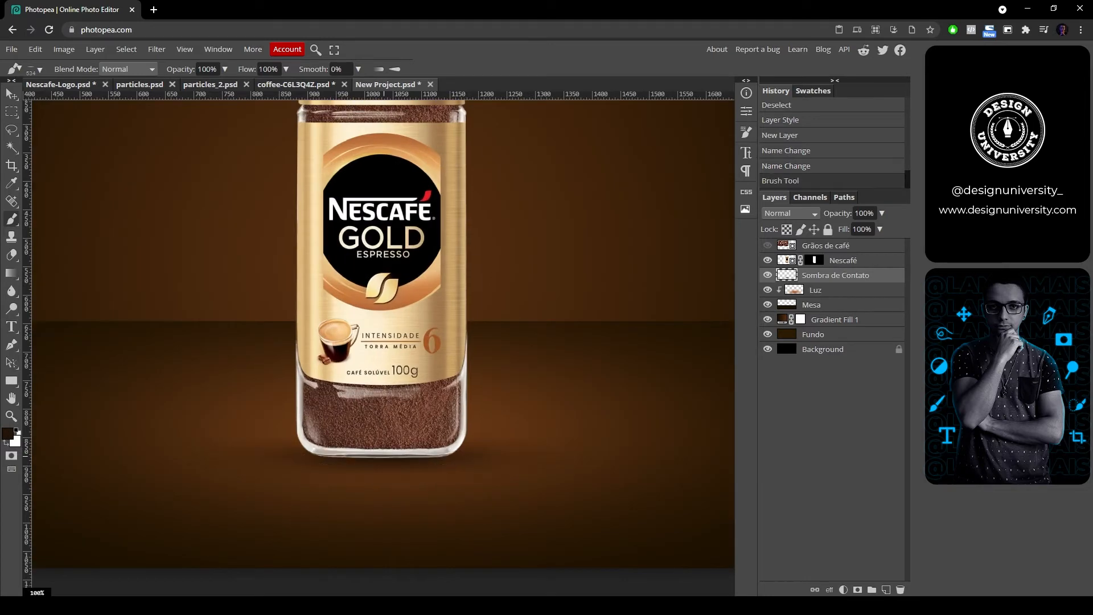
key("ctrl+z")
Step: Reduce the brush to about 420 px and stamp a dark soft shadow centred under the jar's bottom edge
scroll(382, 462, "up", 3)
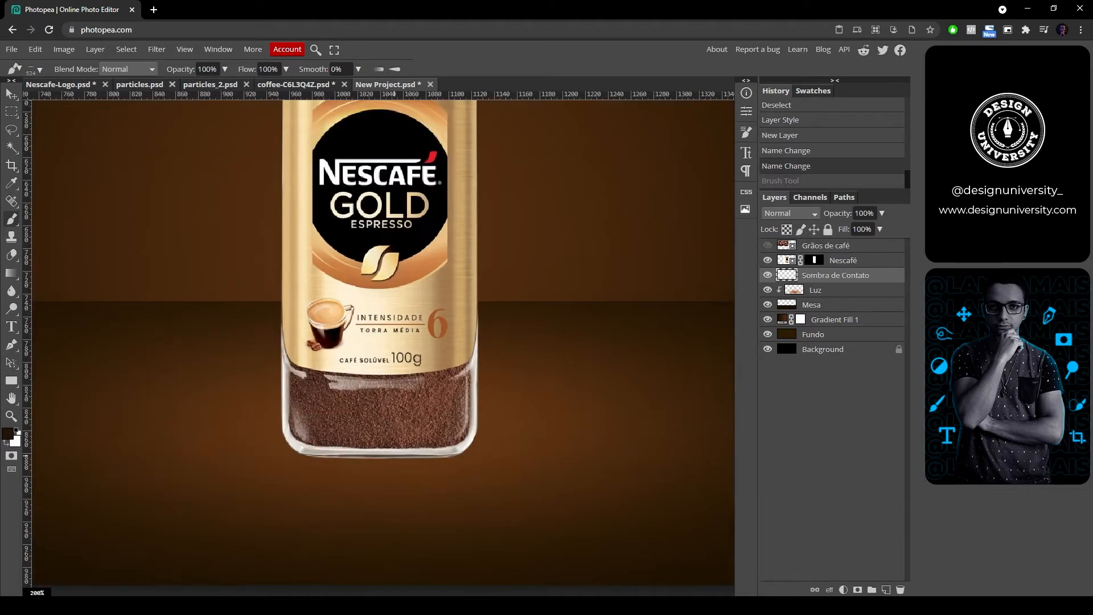
left_click_drag(378, 458, 375, 458)
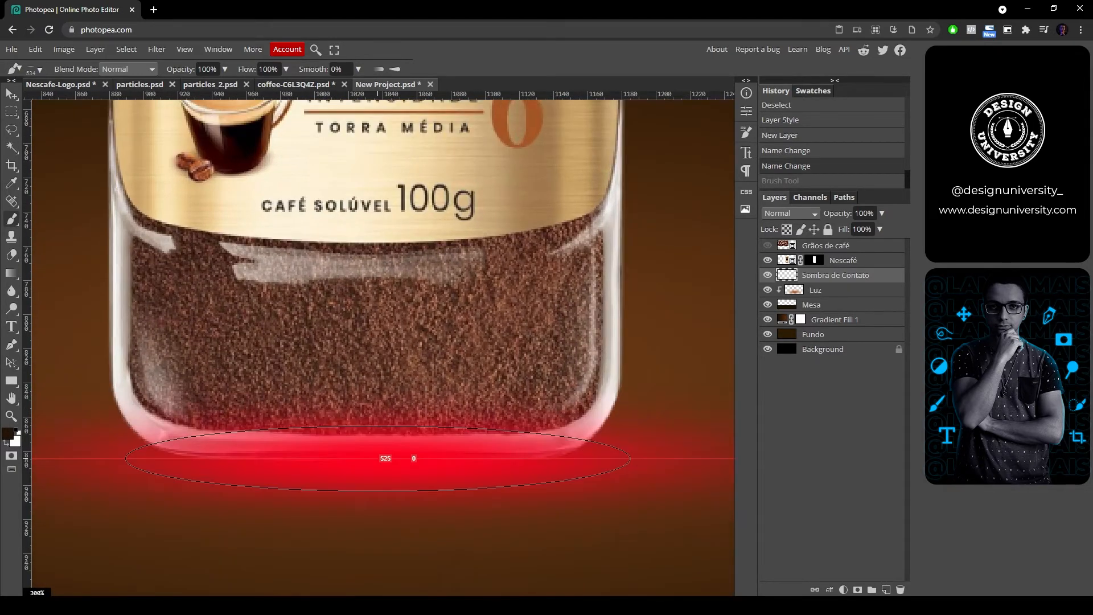
left_click(385, 458)
scroll(384, 458, "down", 3)
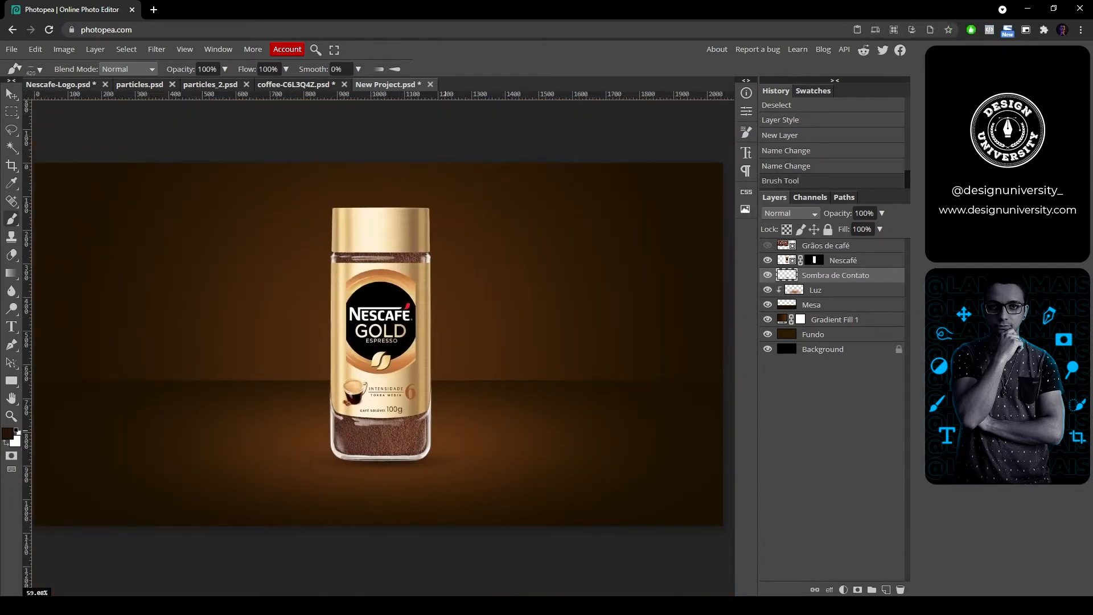
Step: Nudge the Sombra de Contato shadow vertically to align it with the underside of the jar
scroll(429, 459, "up", 3)
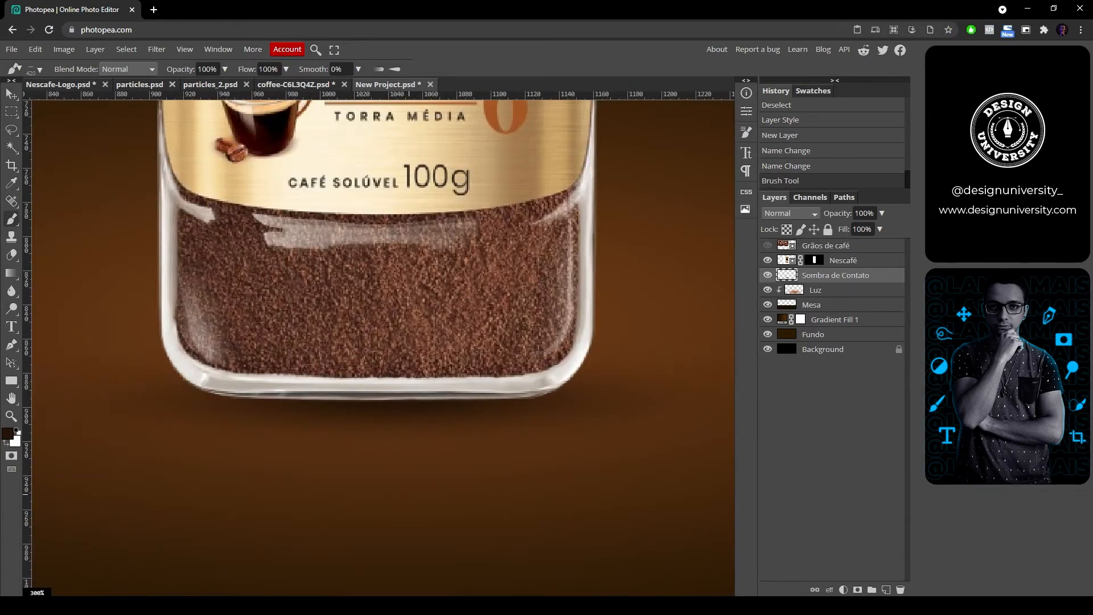
key("v")
key("shift+Up")
key("shift+Down")
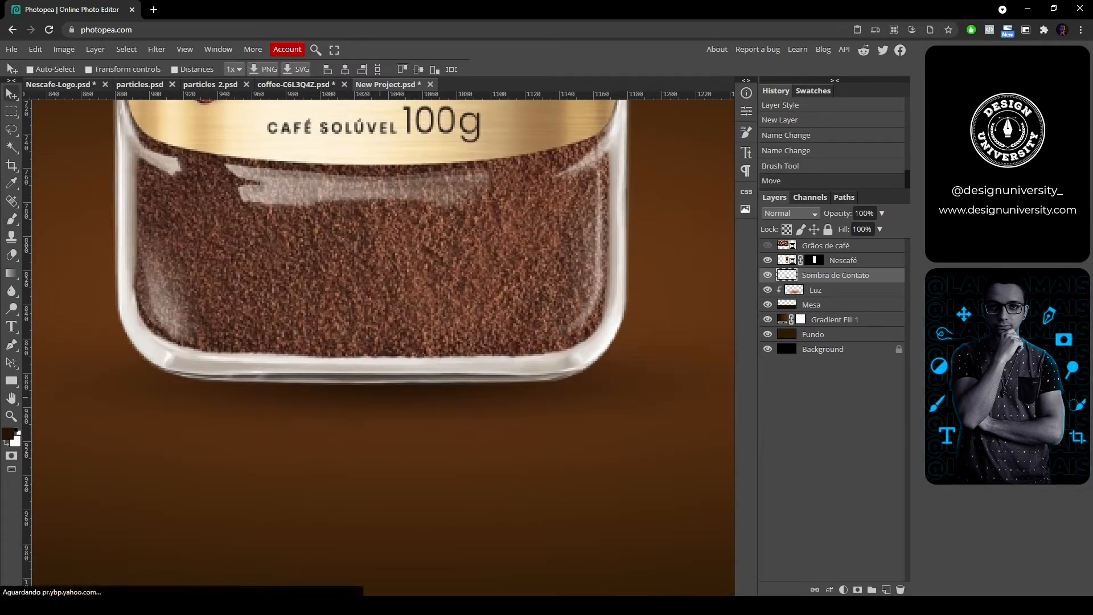
Step: Delete the contact shadow layer, add a new empty layer, and stamp a soft dark shadow beneath the jar's base
key("Delete")
key("ctrl+shift+n")
right_click(358, 373)
key("Escape")
key("b")
right_click(394, 373)
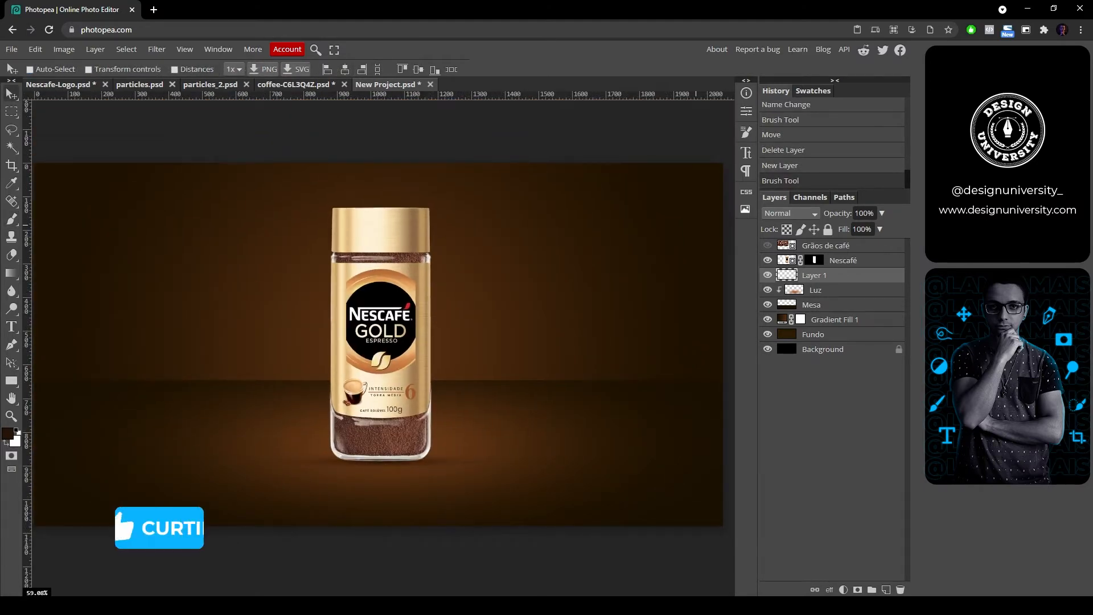
Step: Erase the shadow spilling out on both sides of the jar's base with a soft eraser
key("e")
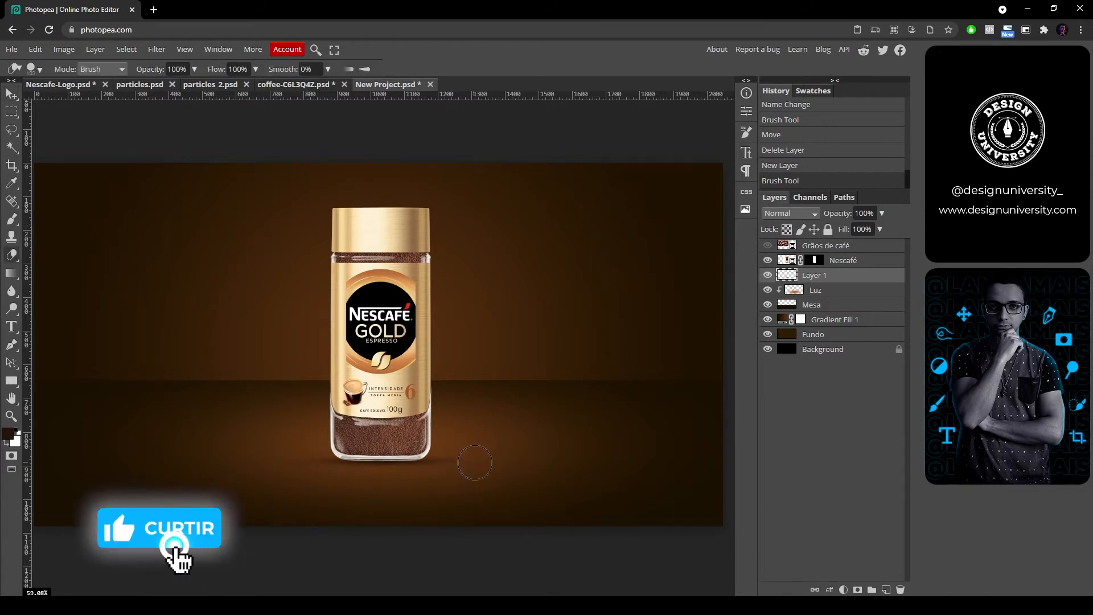
right_click(469, 461)
left_click(494, 452)
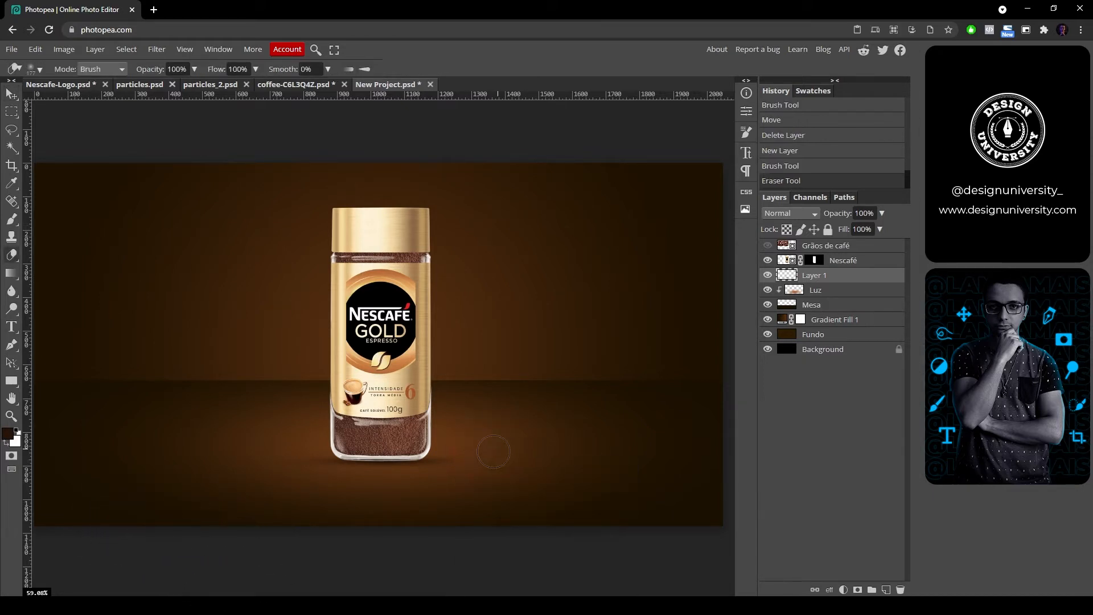
left_click(463, 460)
left_click(461, 464)
left_click(309, 461)
left_click_drag(308, 459, 364, 465)
left_click_drag(433, 468, 465, 472)
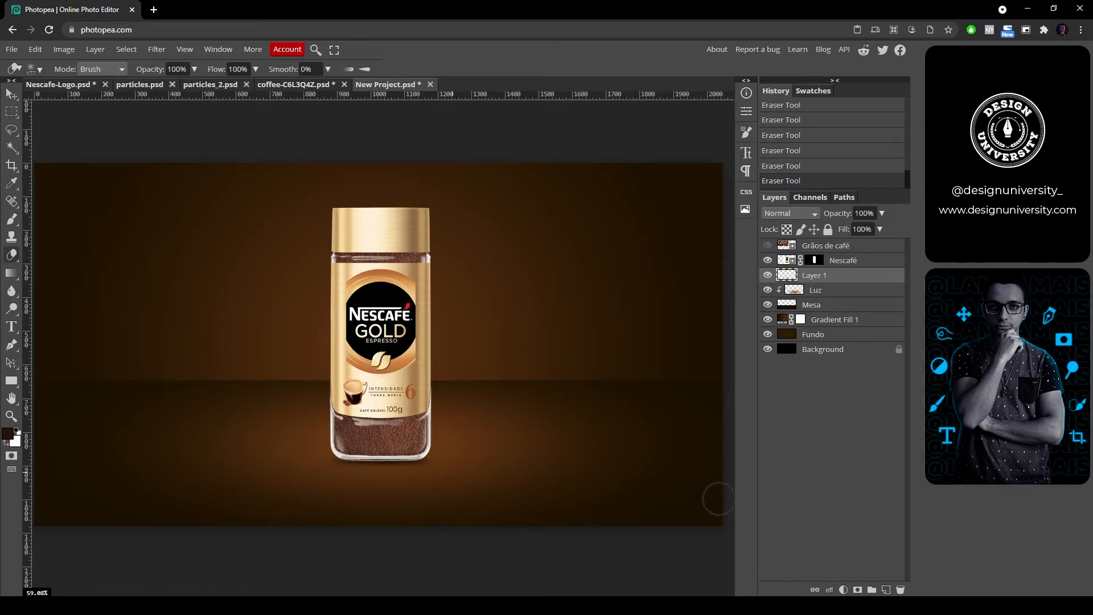
Step: Rename the shadow layer "Sombra de contato" and add a new layer beneath it named "Sombra projetada"
double_click(814, 274)
type("Sombra de contato")
key("Return")
left_click(886, 590)
left_click_drag(816, 275, 816, 293)
double_click(817, 291)
type("Sombra projetada")
key("Return")
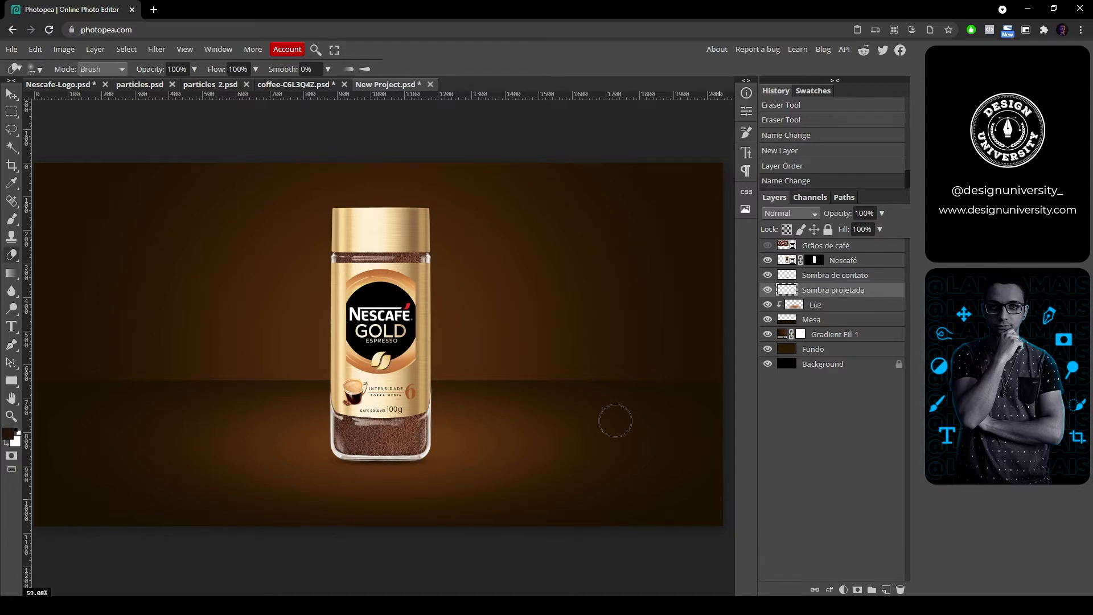
Step: Choose a slightly lighter dark brown as the foreground colour for brushing the projected shadow
scroll(376, 491, "up", 1)
scroll(472, 319, "down", 2)
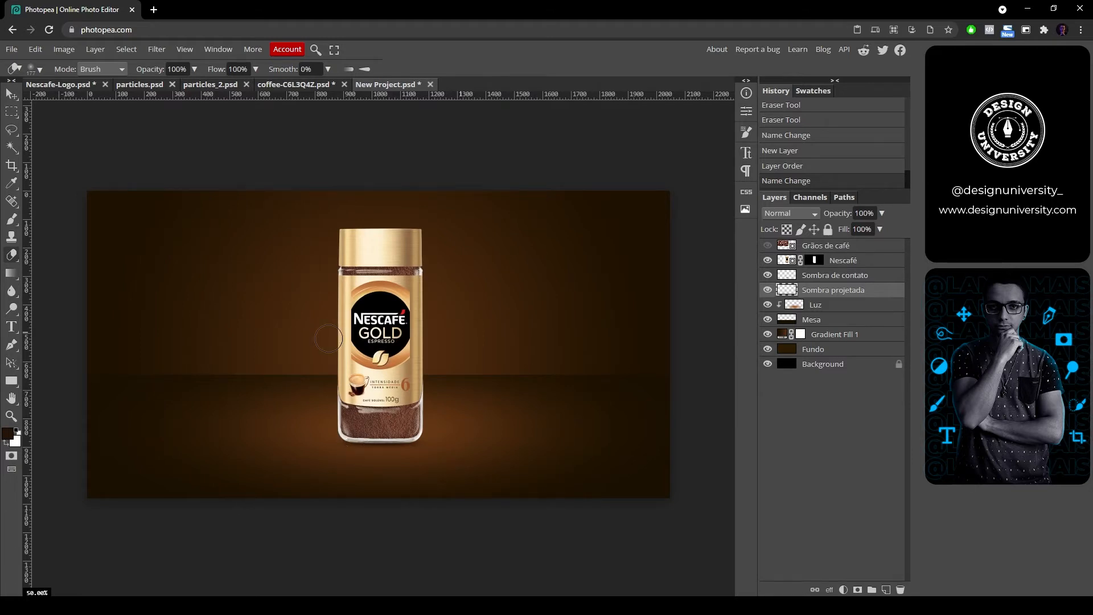
key("b")
mouse_move(380, 445)
left_mouse_down()
mouse_move(389, 448)
mouse_move(379, 445)
left_mouse_up()
scroll(379, 445, "up", 4)
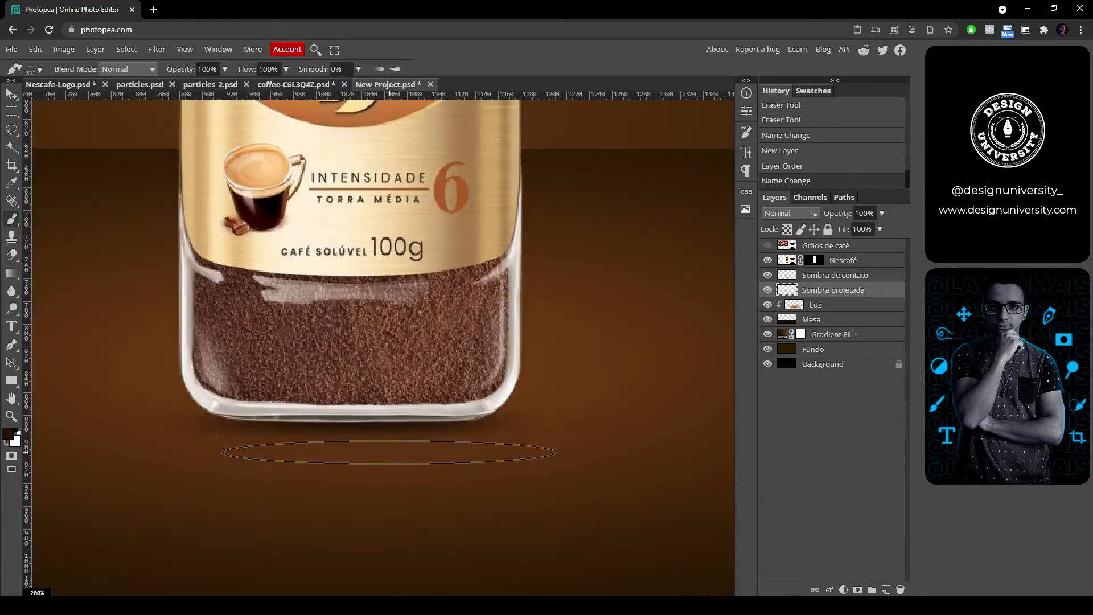
left_click(358, 422)
left_click(7, 433)
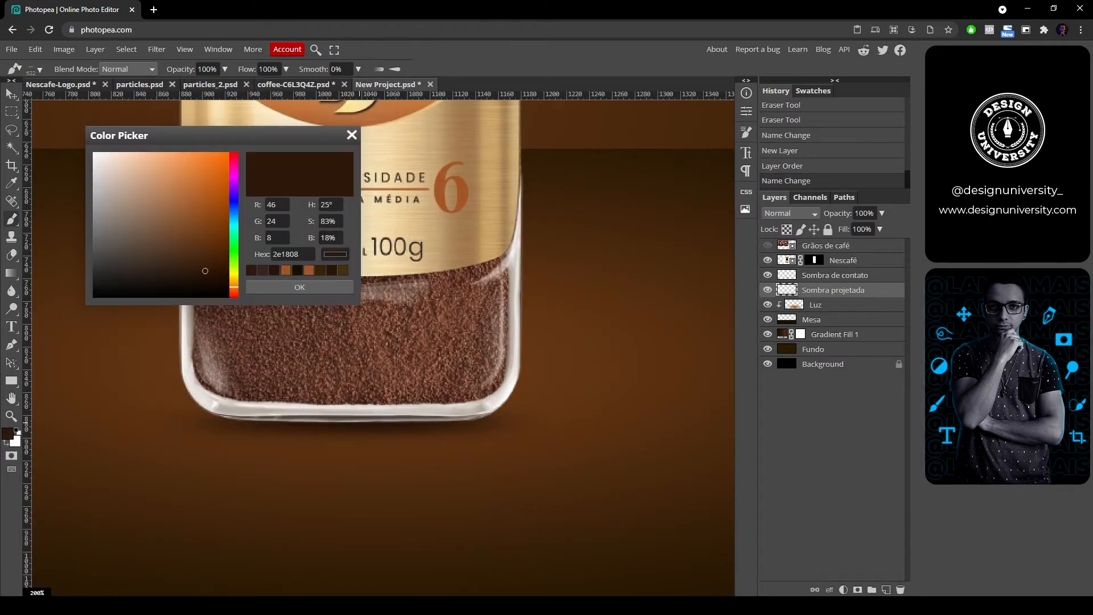
left_click_drag(205, 271, 206, 261)
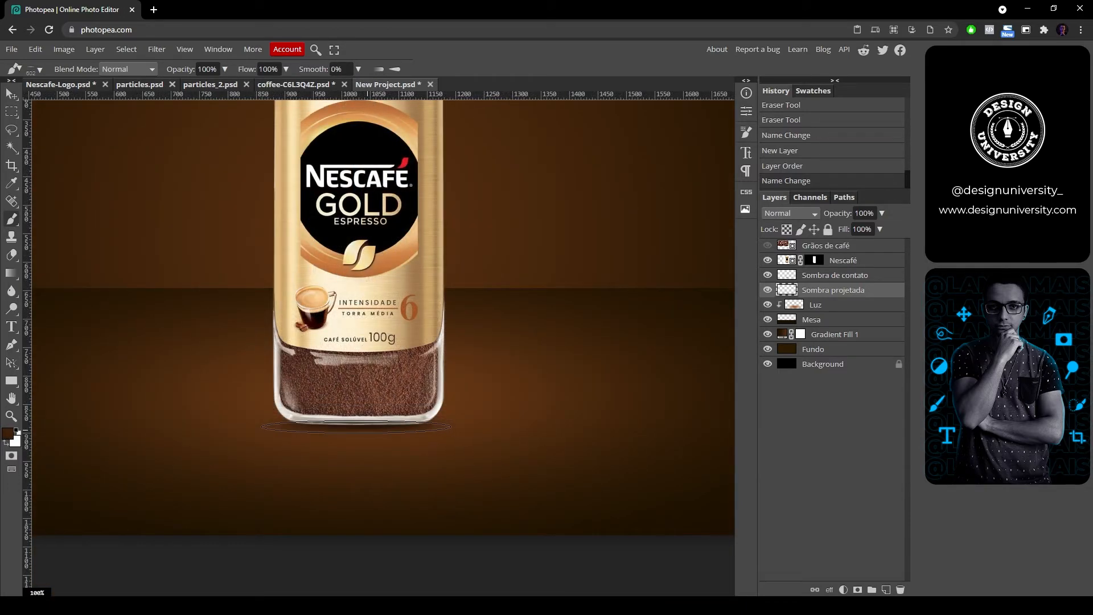
Step: Stamp a soft brown shadow just under the jar's base on Sombra projetada, undoing the misplaced attempts
left_click(362, 427)
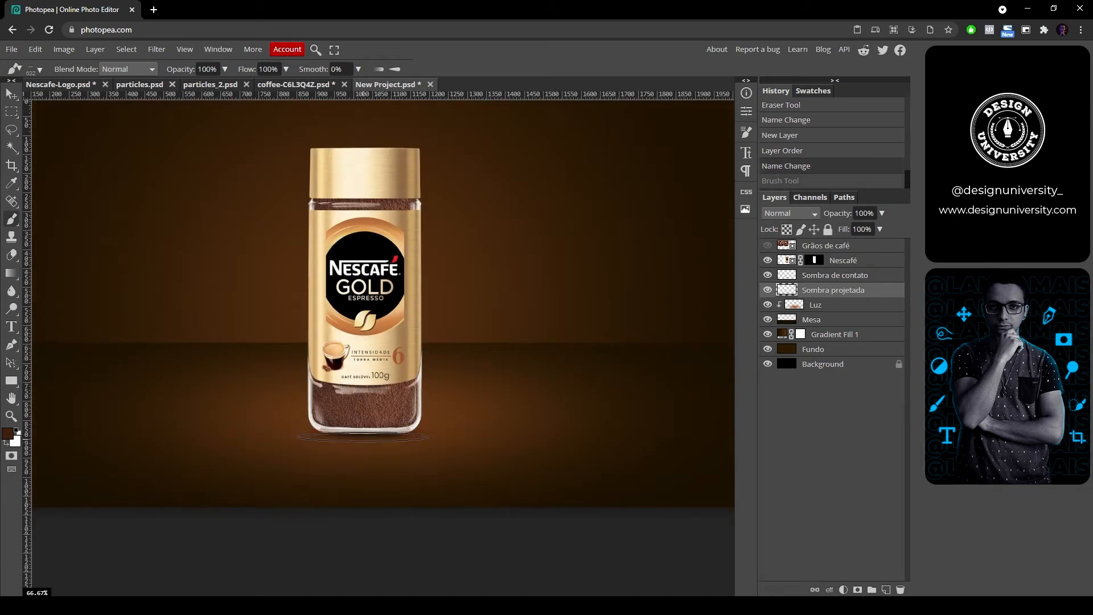
left_click(363, 437)
key("ctrl+z")
left_click(364, 436)
Step: Hide and show the Sombra projetada and Sombra de contato layers to compare the jar with and without its shadows
left_click(767, 290)
left_click(767, 290)
left_click_drag(767, 290, 767, 275)
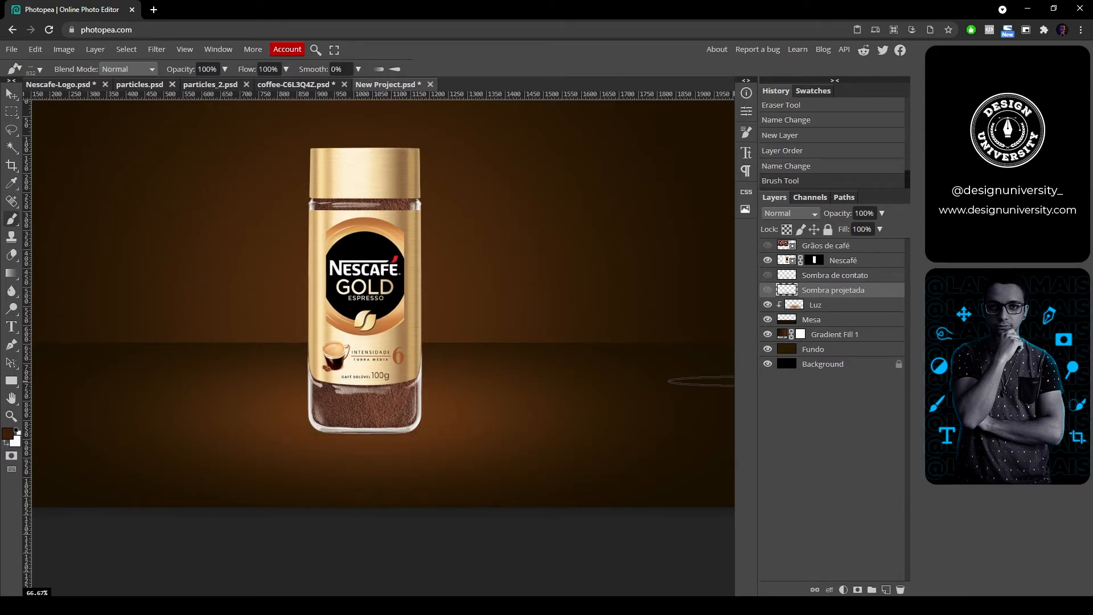
left_click(767, 290)
left_click(767, 275)
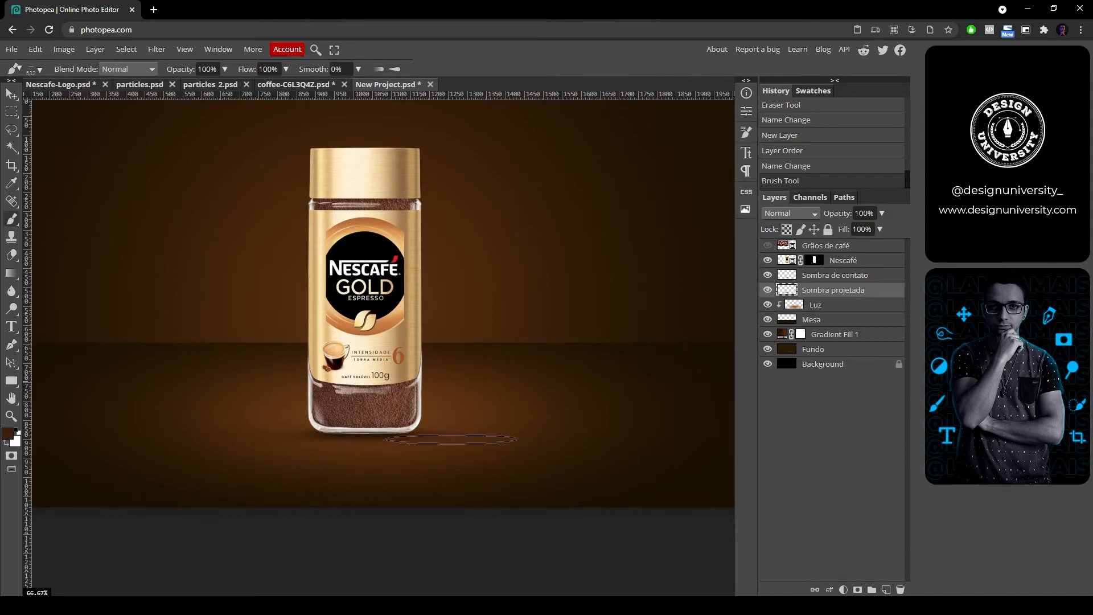
scroll(512, 431, "up", 2)
scroll(432, 481, "down", 3)
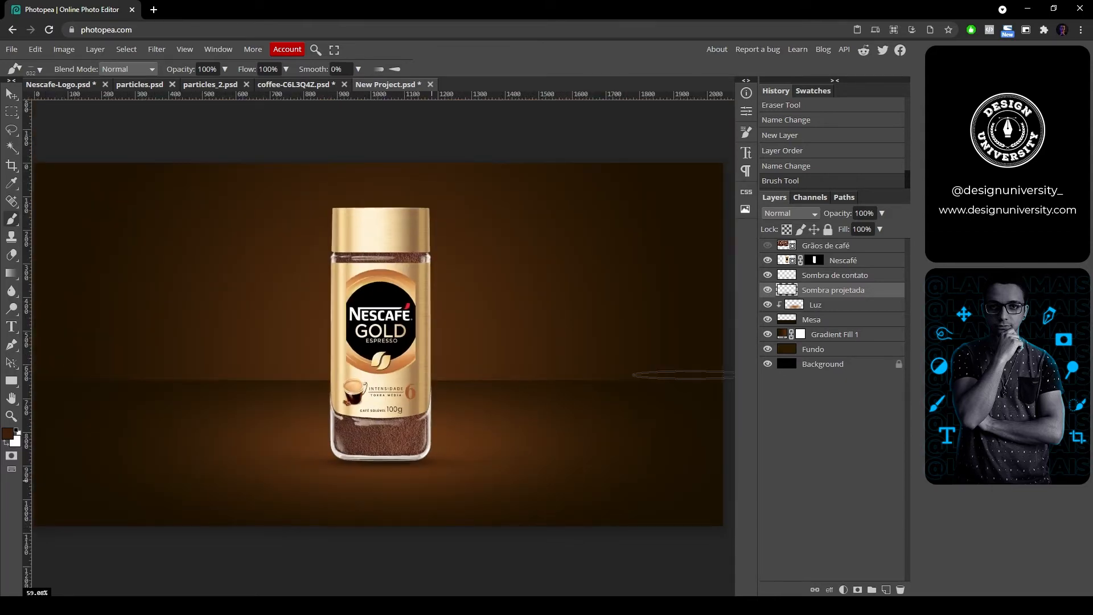
Step: Nudge the Sombra de contato and Sombra projetada layers up together towards the jar's base
key("v")
left_click(834, 274)
left_click(832, 289, "ctrl")
key("Up")
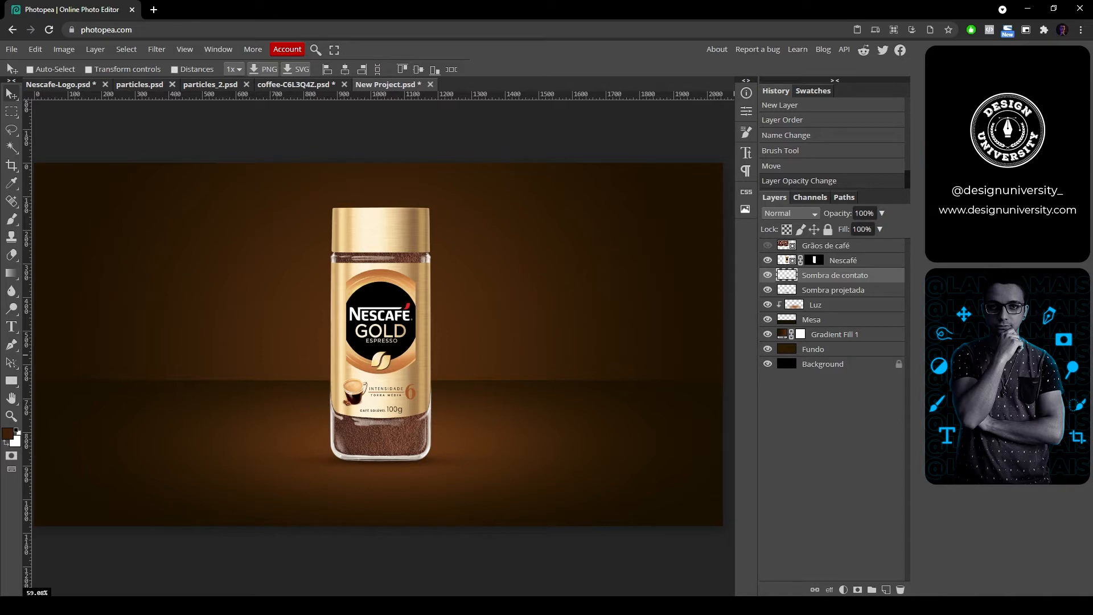
Step: Add a new layer above Grãos de café and fill it with Gray at 100% opacity
left_click(825, 245)
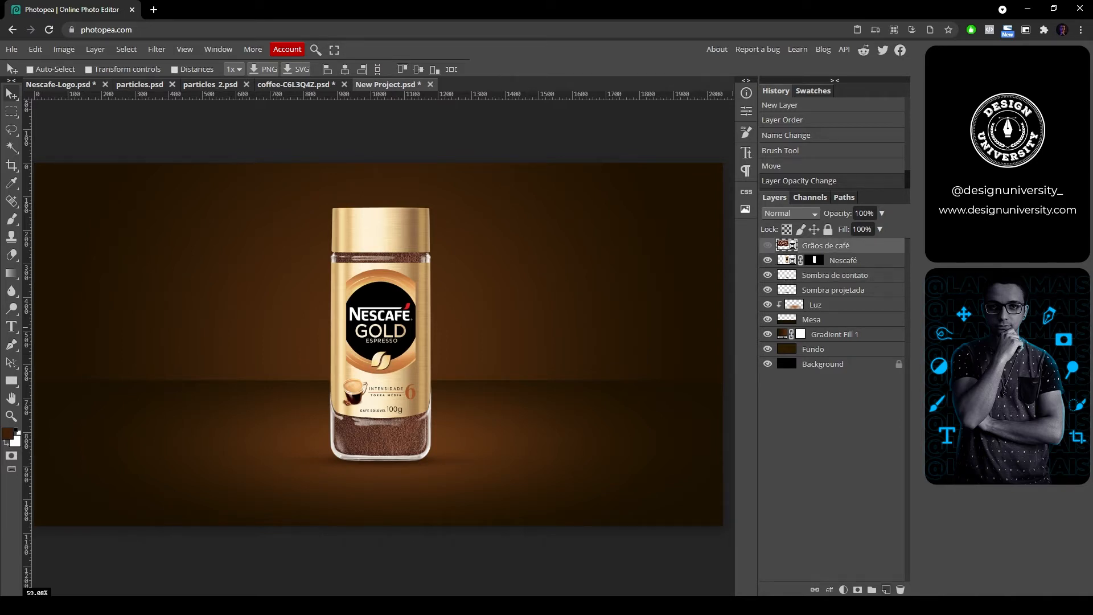
left_click(885, 590)
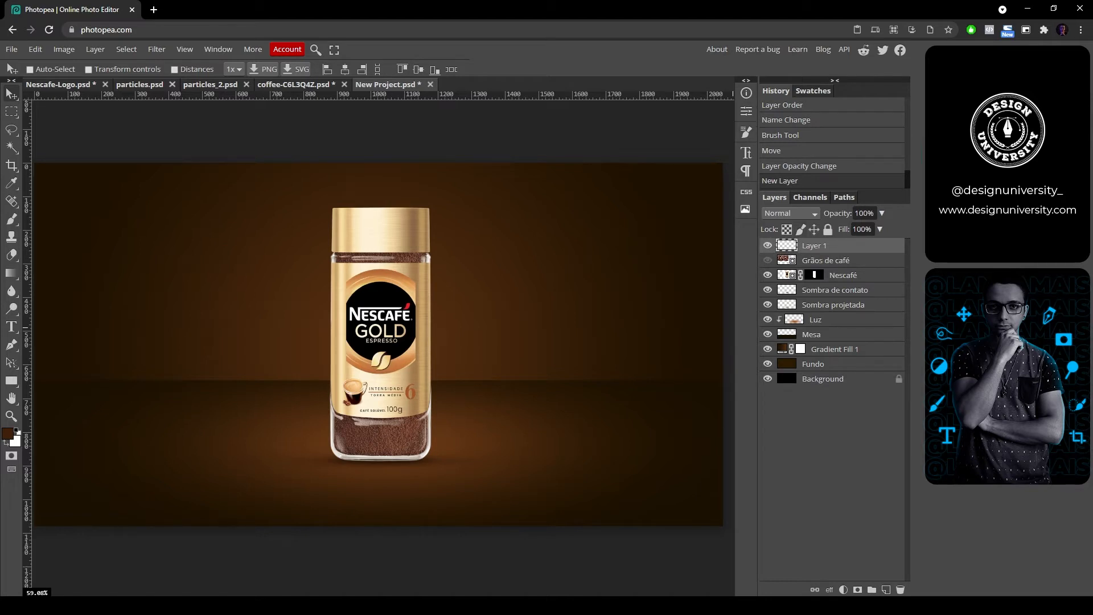
key("shift+F5")
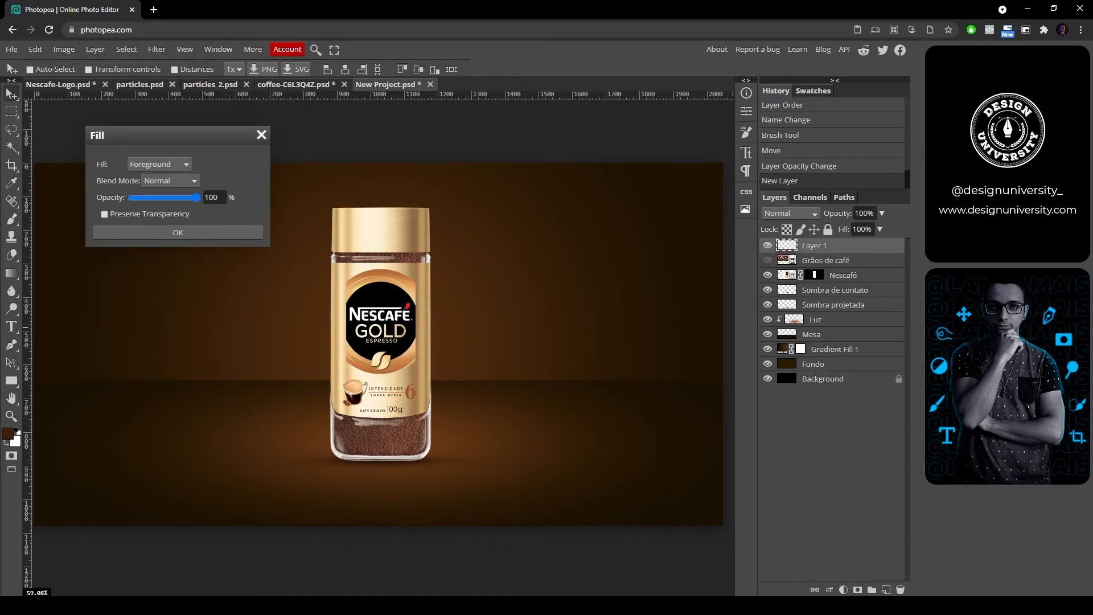
left_click(160, 164)
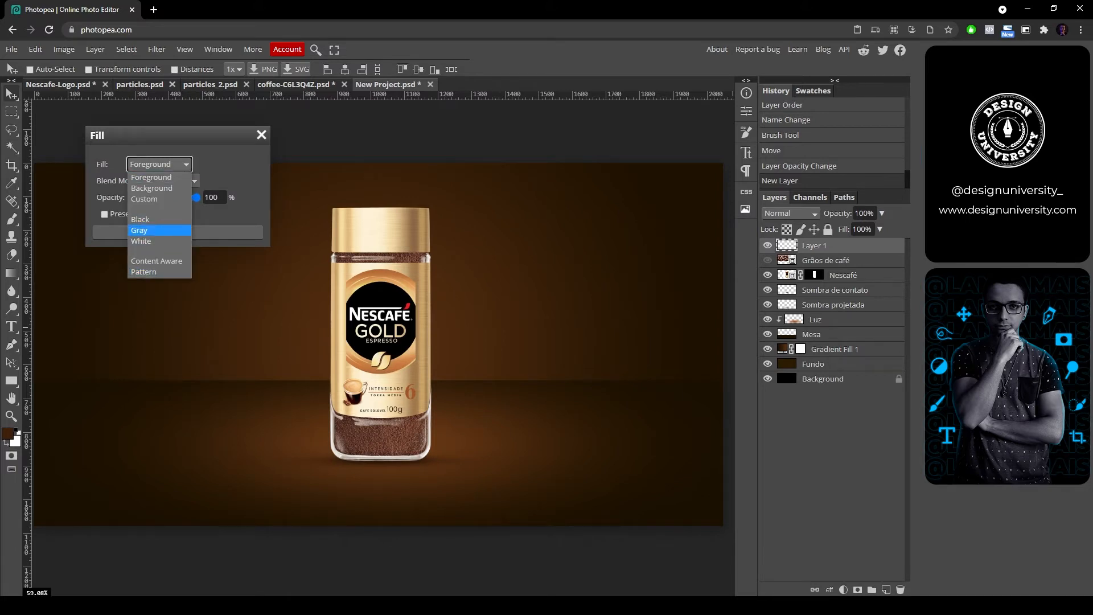
left_click(140, 230)
left_click(177, 232)
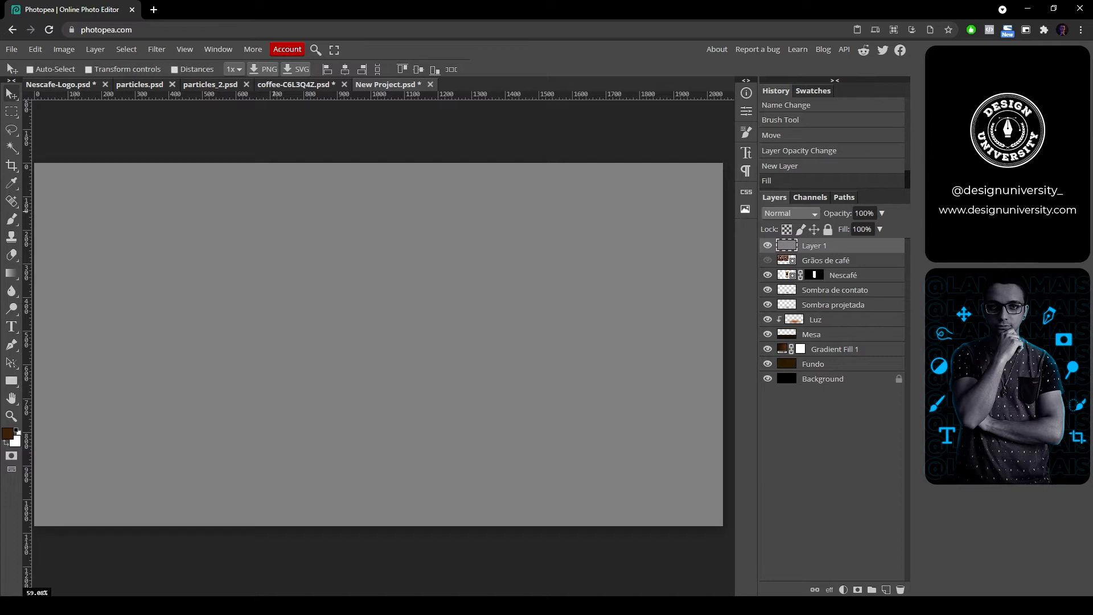
Step: Set the gray layer's blend mode to Luminosity and name it "HELP COLOR"
left_click(790, 213)
scroll(787, 430, "down", 3)
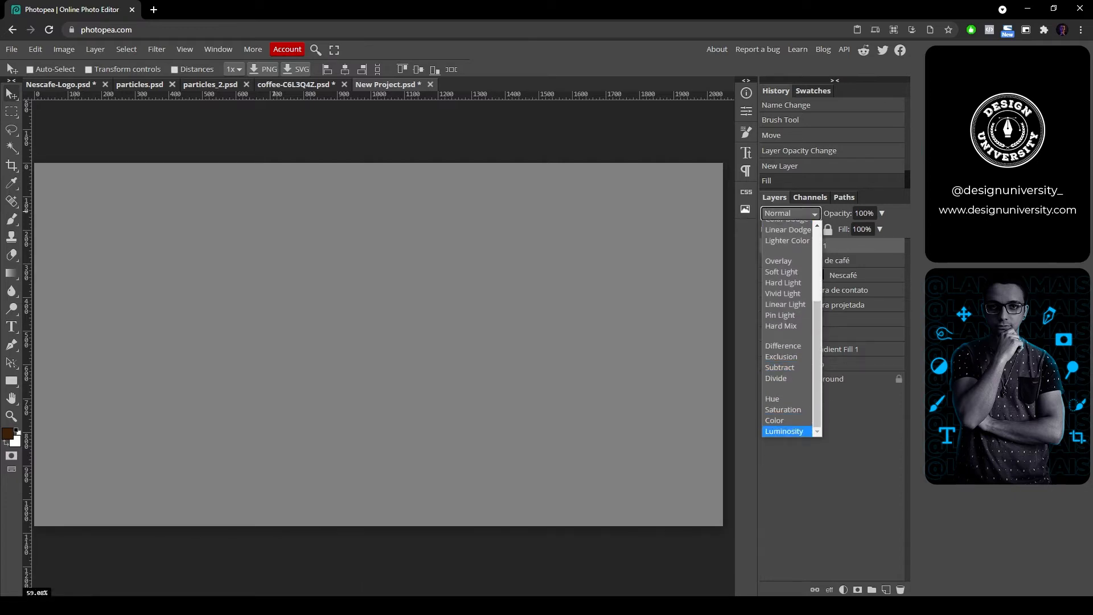
left_click(784, 431)
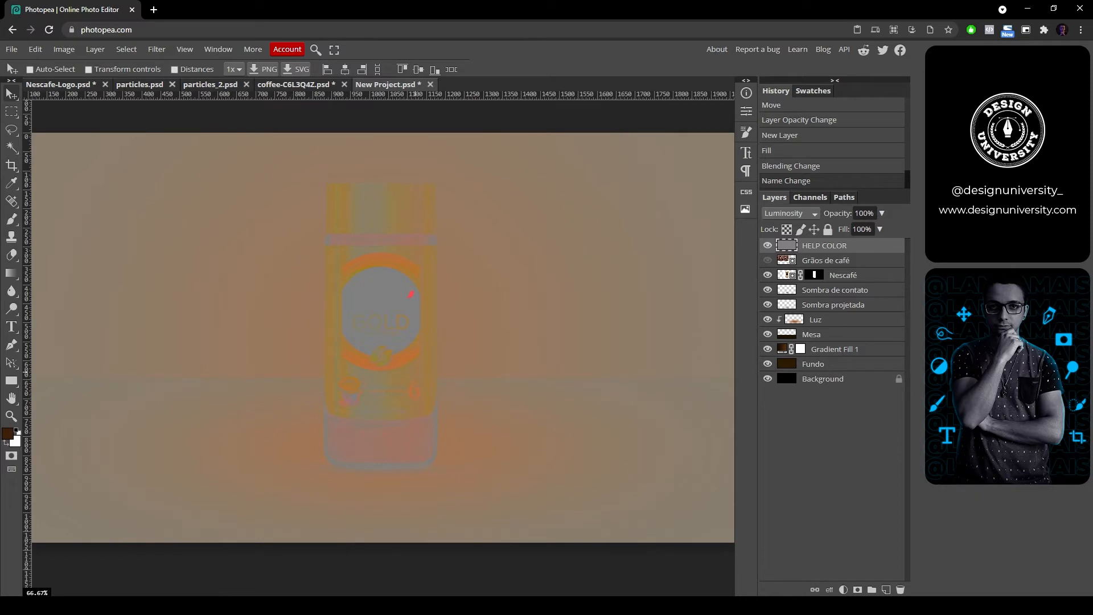
scroll(412, 371, "down", 1)
scroll(307, 343, "up", 1)
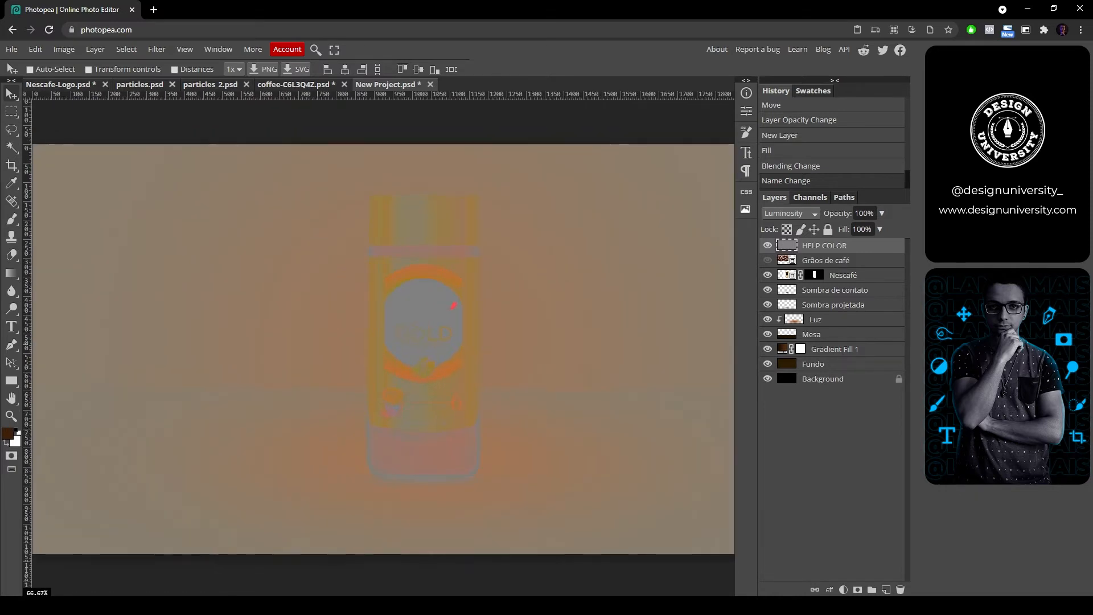
Step: Delete the Fundo layer beneath Gradient Fill 1
left_click(835, 291)
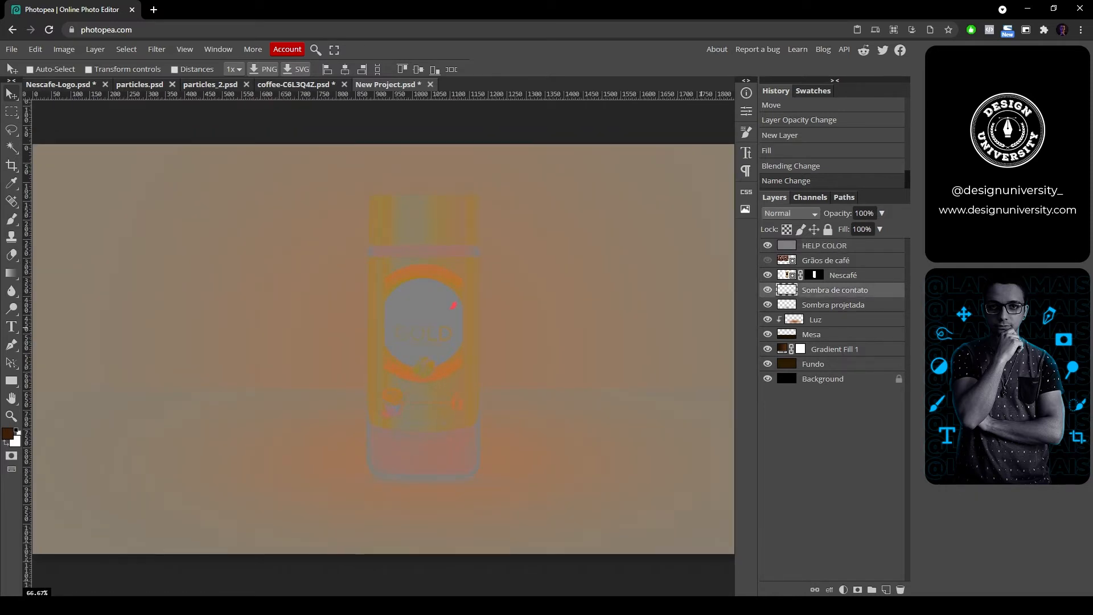
left_click(835, 320)
left_click(835, 365, "shift")
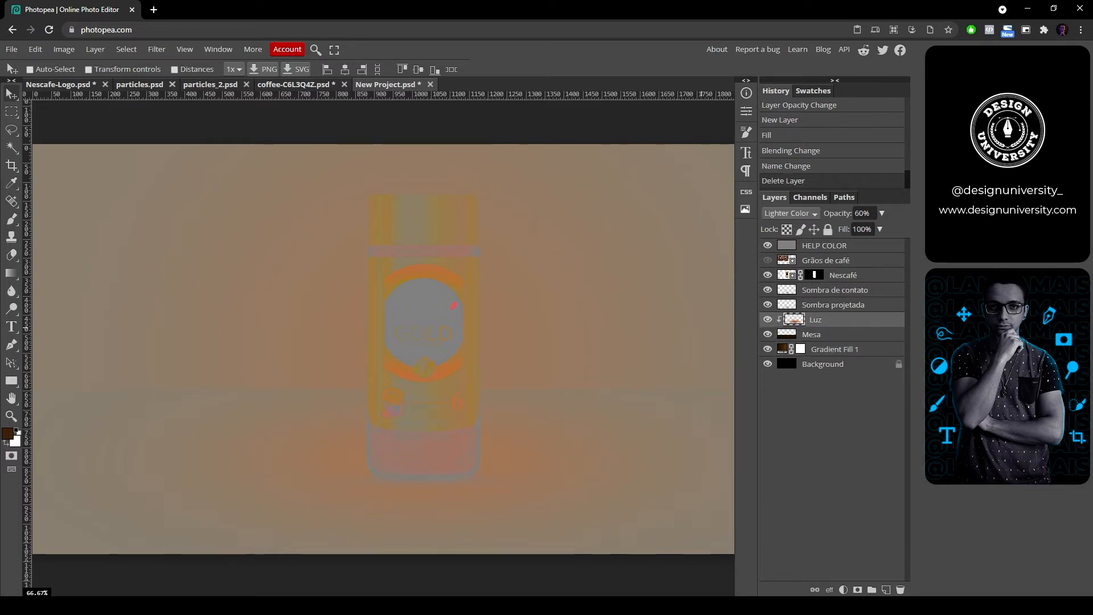
Step: Group the Luz, Mesa and Gradient Fill 1 layers and name the group "Background"
left_click(835, 349, "shift")
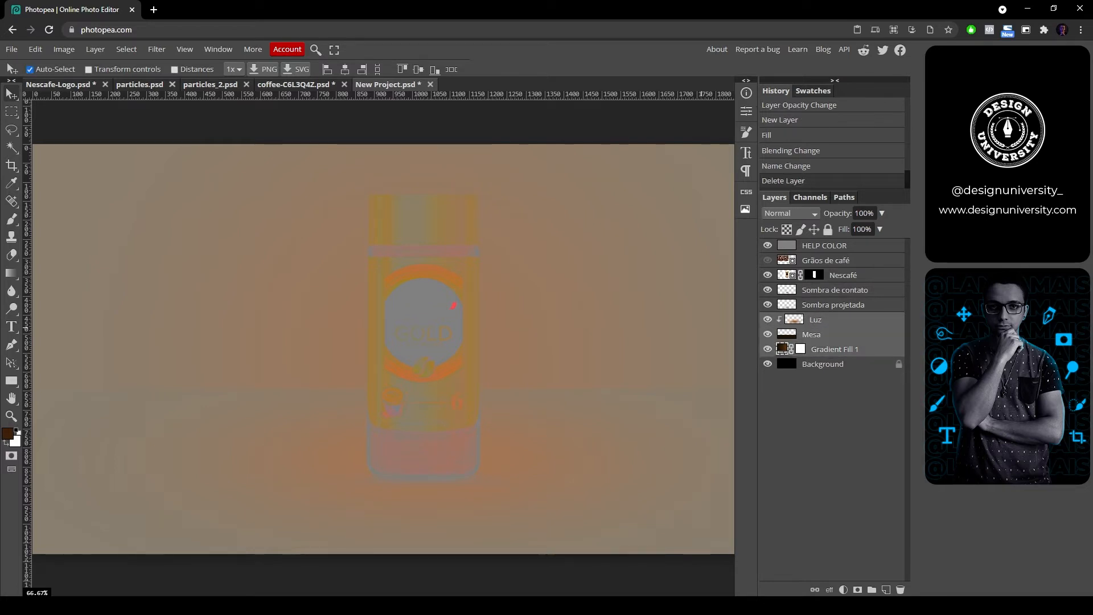
key("ctrl+g")
double_click(820, 320)
type("Background")
key("Return")
Step: Check the Background group by toggling its visibility, expand it, and set its blend mode to Normal
left_click(767, 320)
left_click(768, 319)
left_click(779, 319)
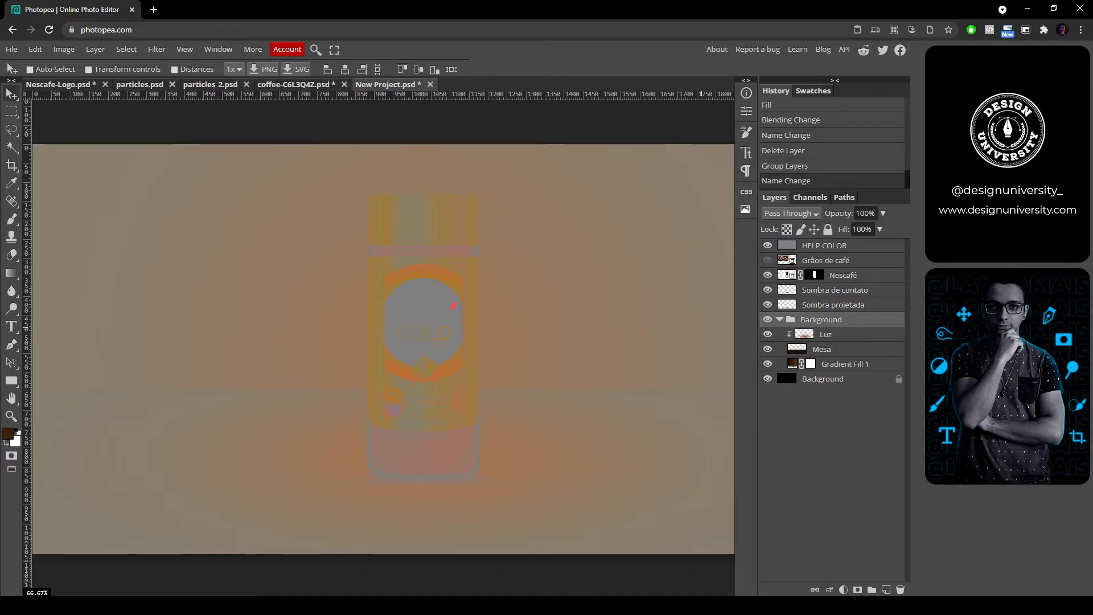
left_click(791, 213)
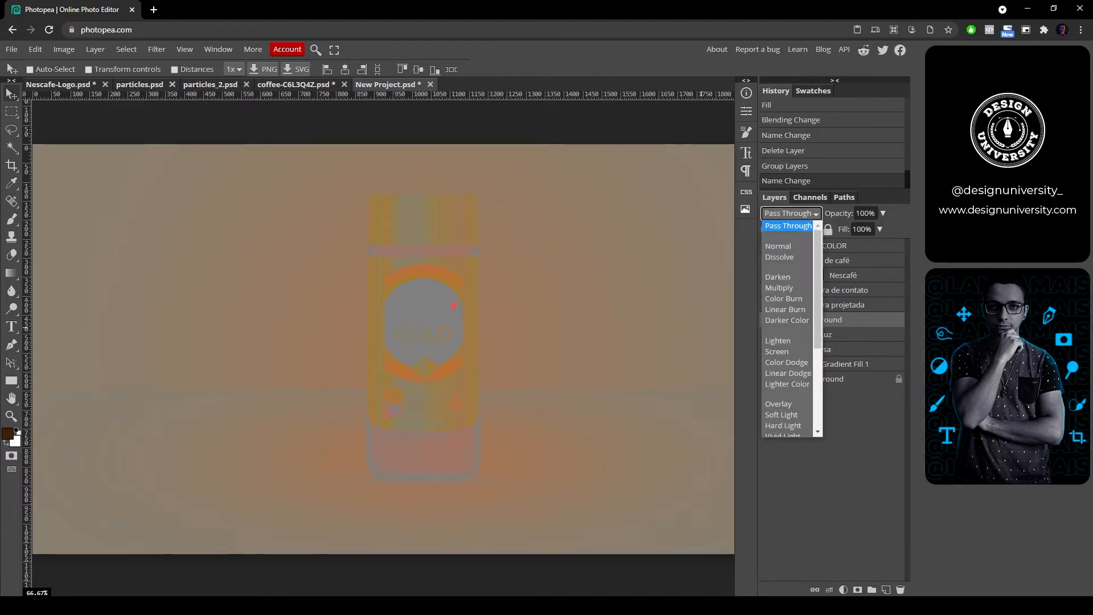
left_click(783, 246)
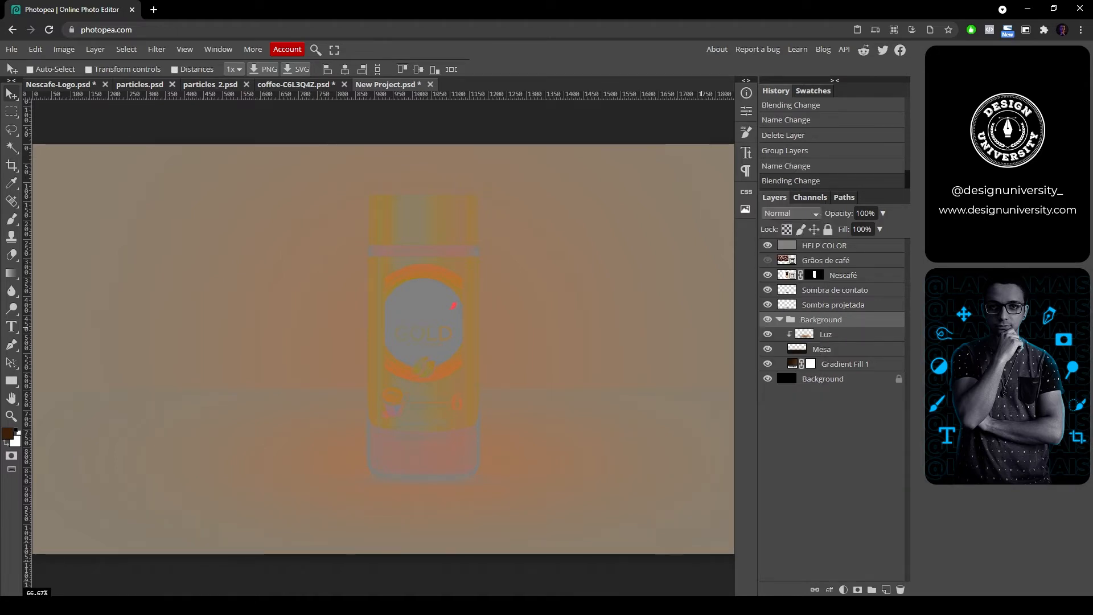
Step: Add a Color Balance adjustment above Luz and set its Shadows to Red 5, Green 0 and Blue -15
left_click(825, 334)
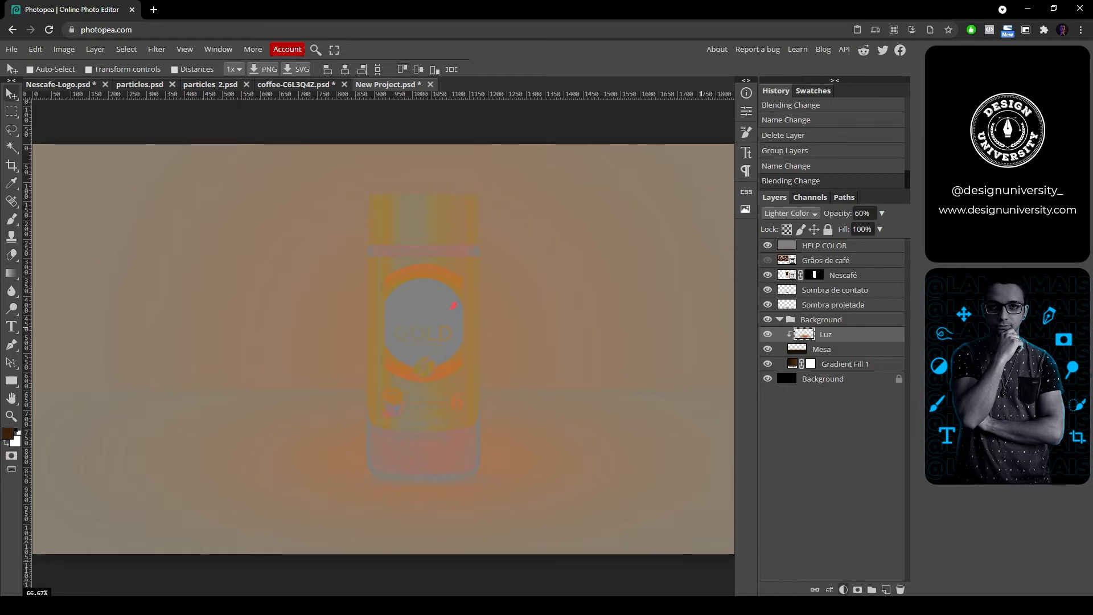
left_click(843, 589)
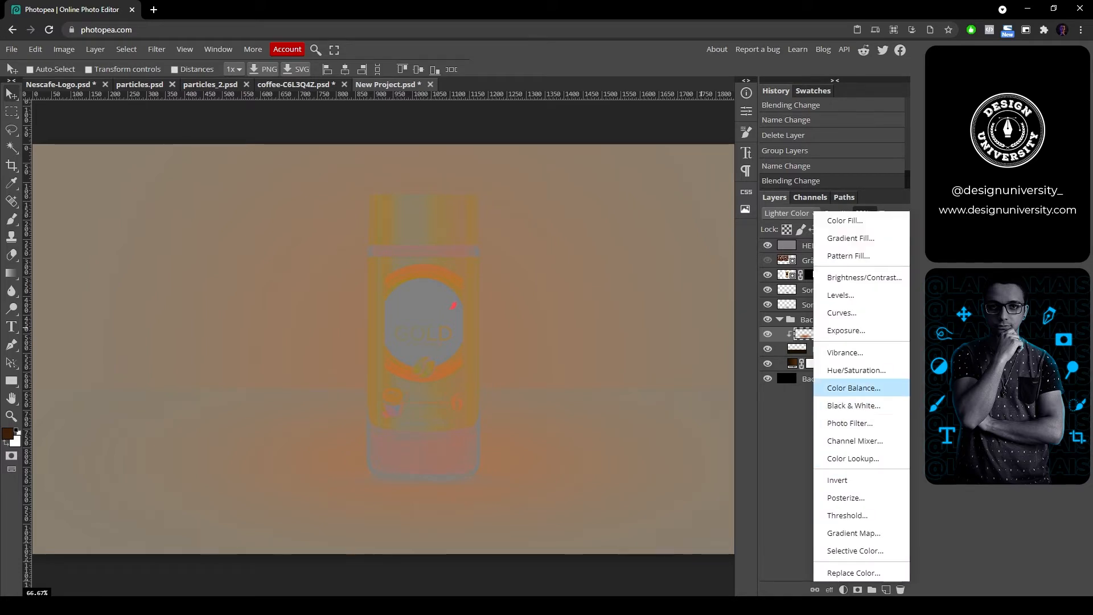
left_click(854, 388)
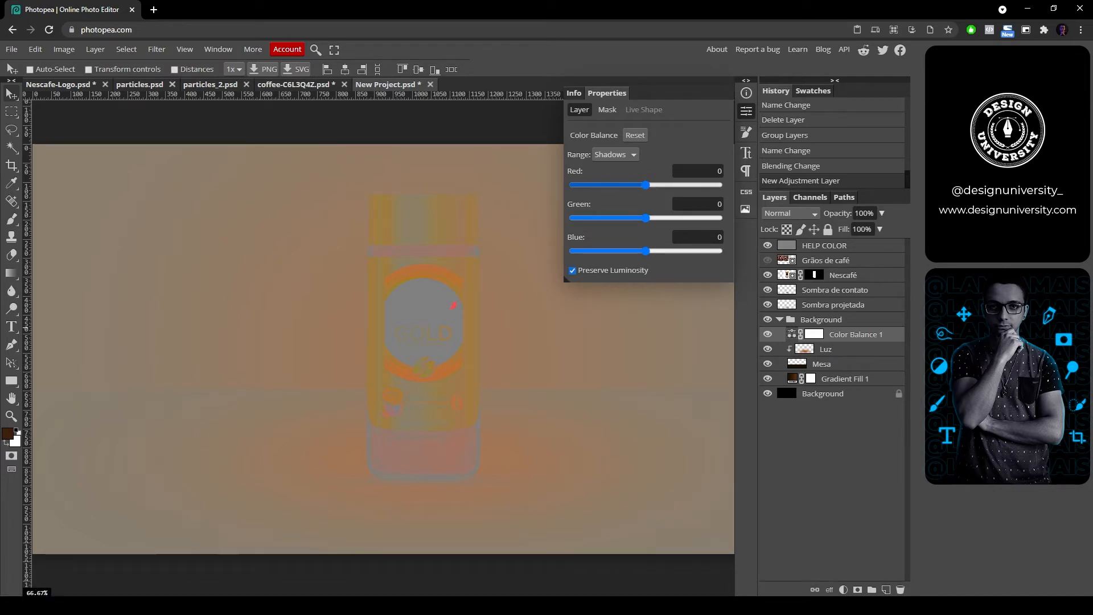
mouse_move(645, 218)
left_mouse_down()
mouse_move(659, 218)
mouse_move(648, 218)
left_mouse_up()
double_click(718, 204)
type("0")
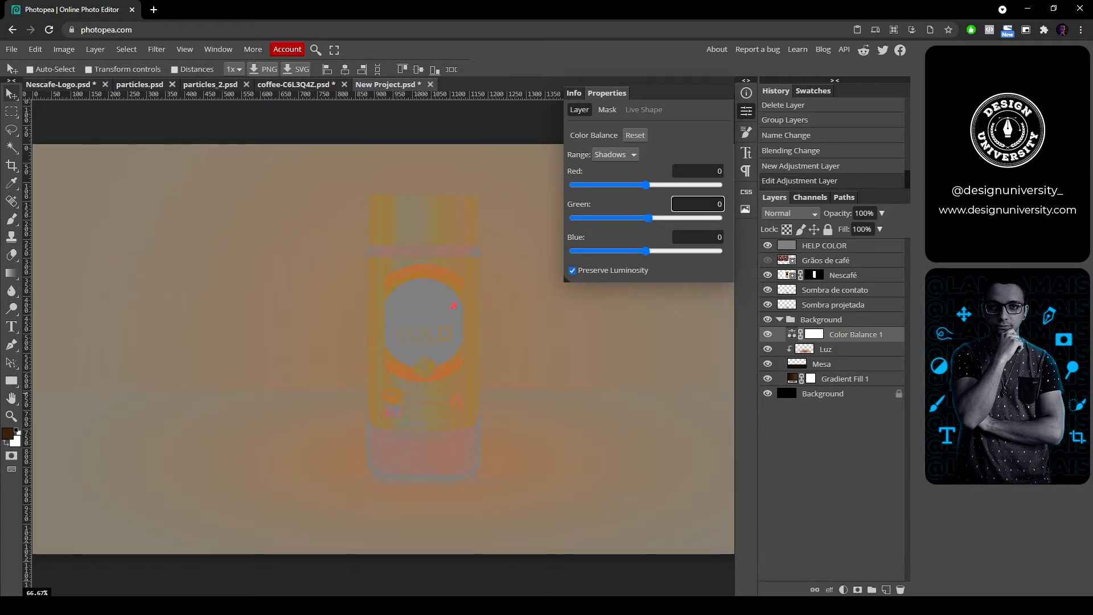
left_click_drag(645, 251, 632, 251)
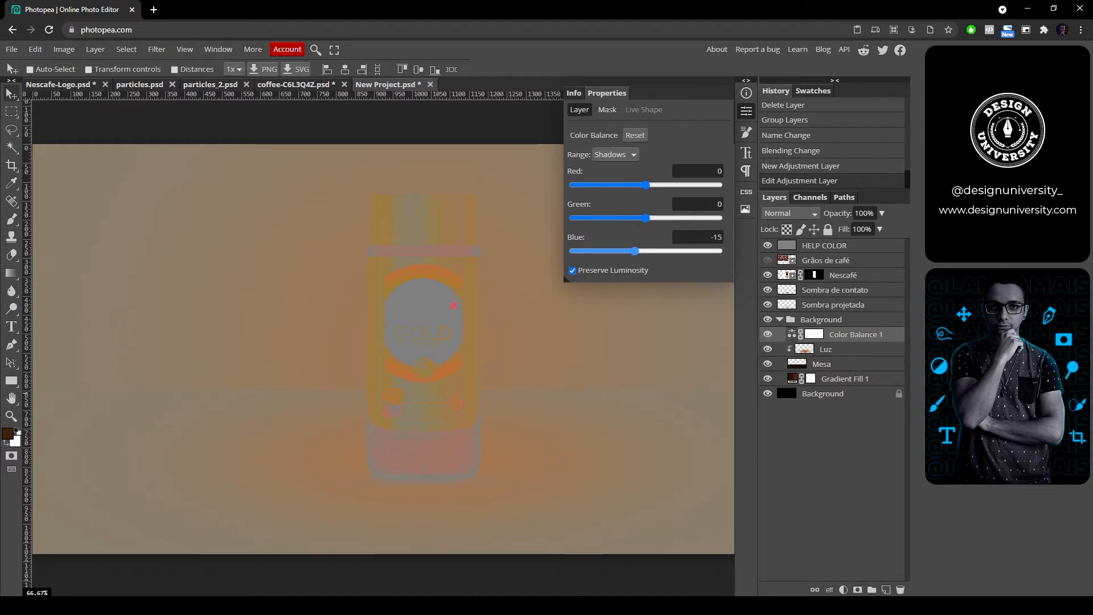
left_click_drag(646, 185, 650, 184)
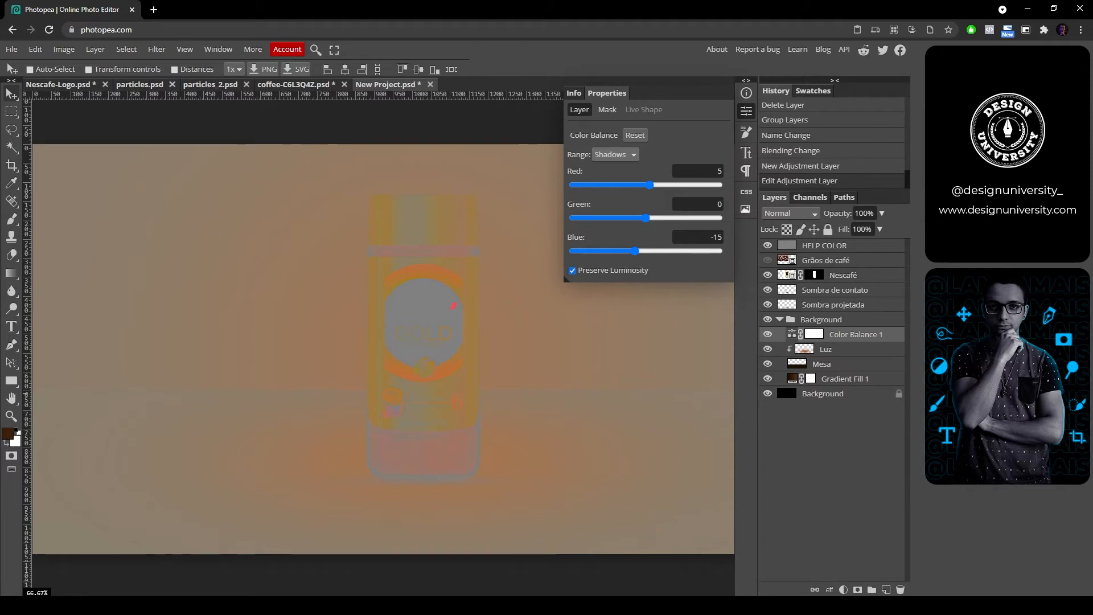
Step: Set the Color Balance adjustment's Midtones Blue value to -10
left_click(615, 155)
left_click(611, 179)
left_click_drag(645, 251, 639, 251)
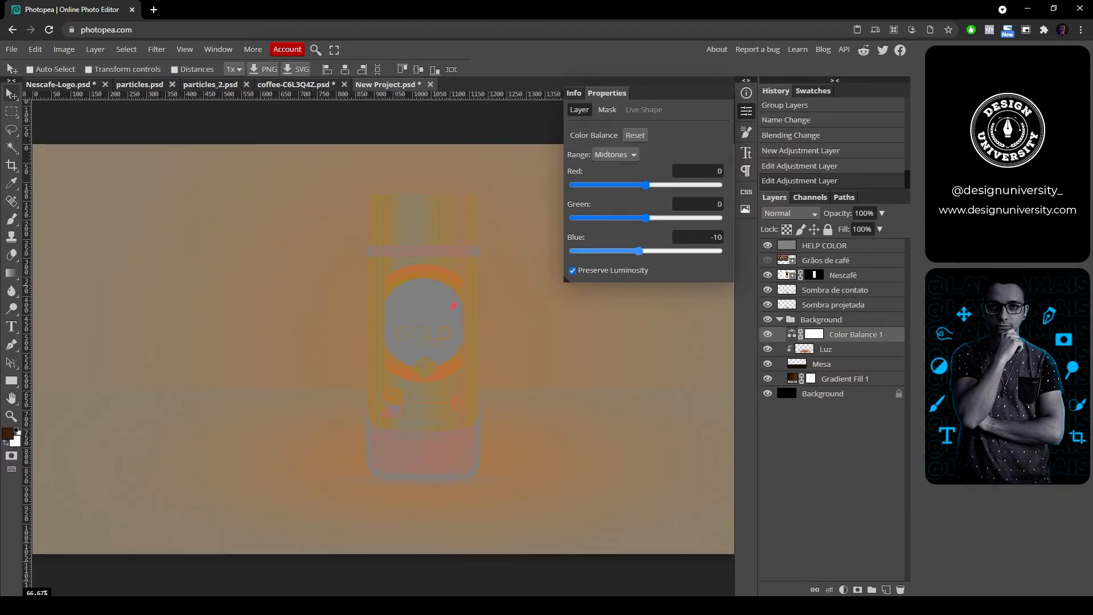
Step: Set the Color Balance adjustment's Midtones Red to 5 and its Highlights Red, Green and Blue all to 5
left_click_drag(645, 185, 650, 185)
left_click(615, 154)
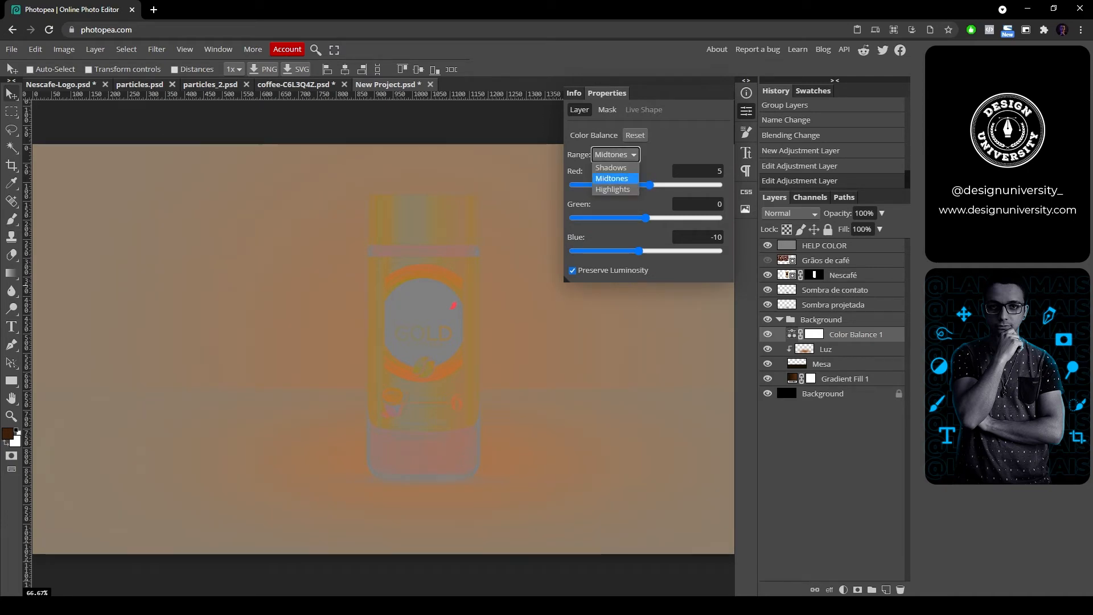
left_click(613, 189)
left_click_drag(645, 185, 649, 185)
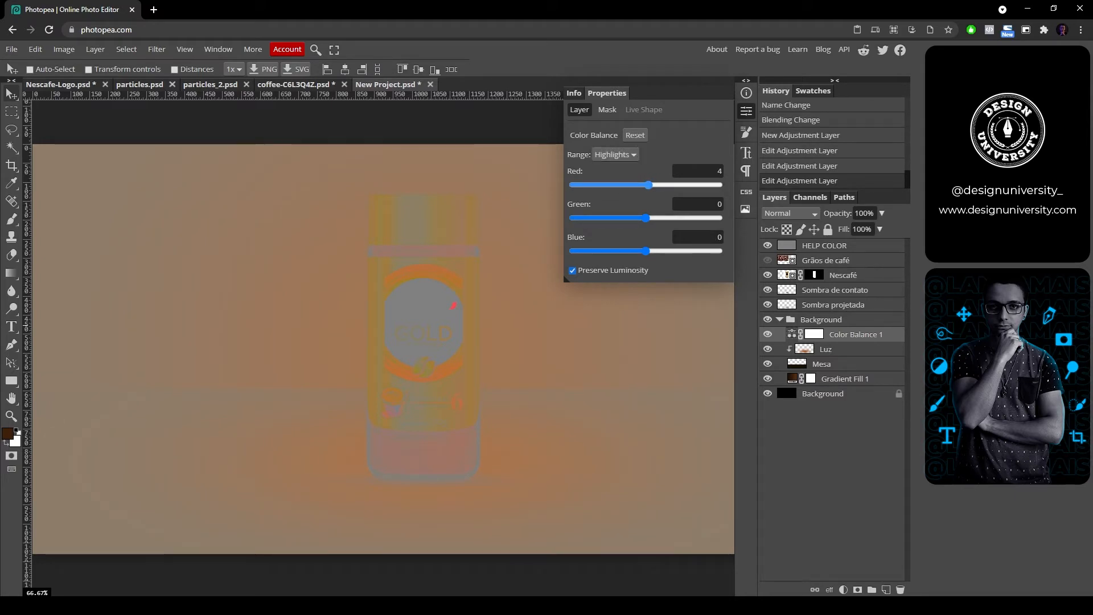
left_click_drag(646, 251, 648, 251)
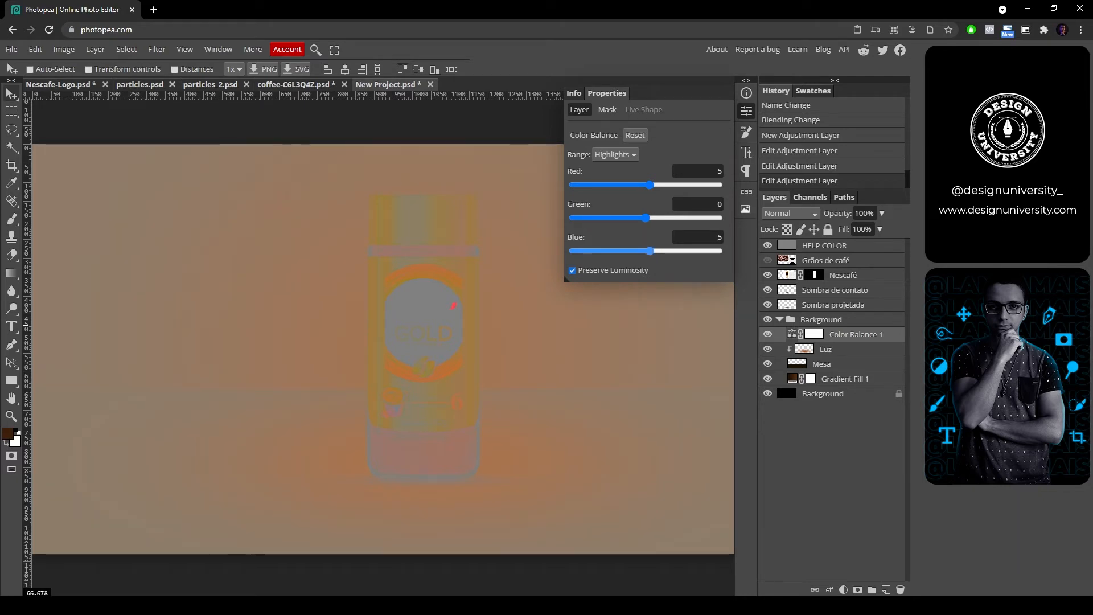
left_click_drag(650, 251, 649, 218)
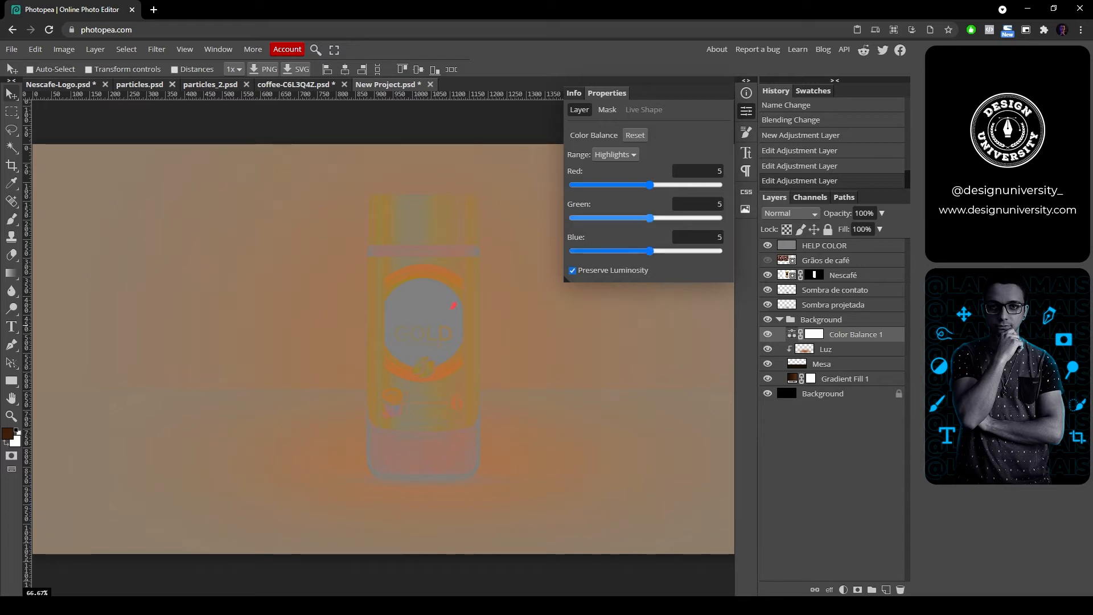
Step: Check the Color Balance 1 adjustment by toggling its visibility, and hide the HELP COLOR layer
left_click(767, 334)
left_click(768, 335)
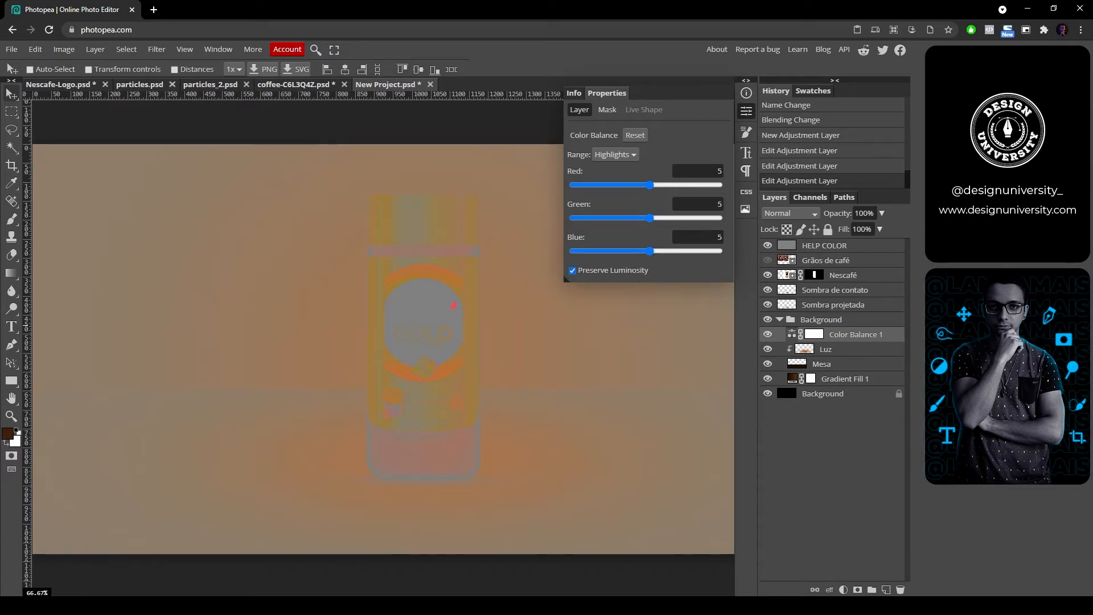
left_click(767, 245)
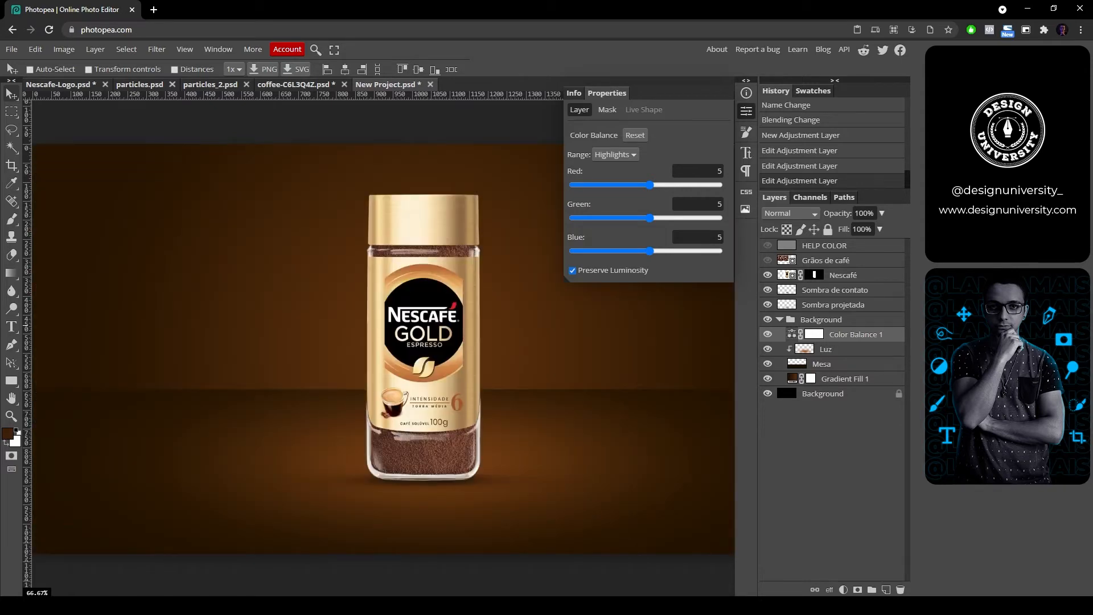
Step: Compare the composite with the Color Balance 1 adjustment switched off and on
left_click(768, 334)
left_click(767, 334)
left_click(767, 334)
left_click(768, 334)
left_click(768, 334)
left_click(767, 334)
left_click(767, 334)
left_click(767, 334)
left_click(767, 334)
left_click(767, 334)
left_click(768, 335)
left_click(767, 334)
Step: Add a Curves adjustment clipped to the Nescafé layer and shape a gentle S-curve with raised highlights and lowered shadows
left_click(786, 275)
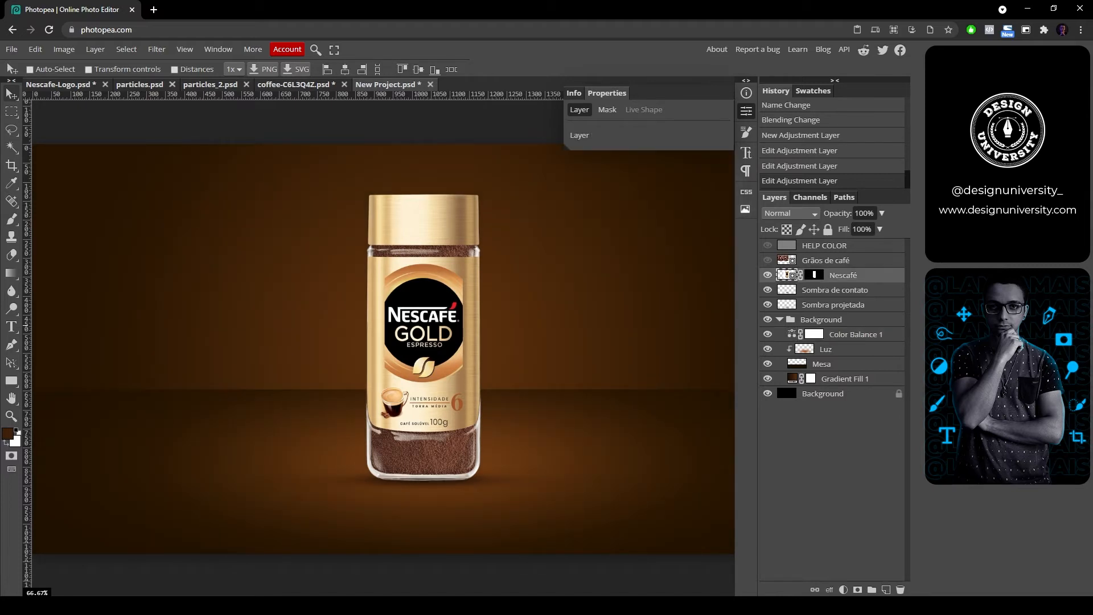
left_click(746, 111)
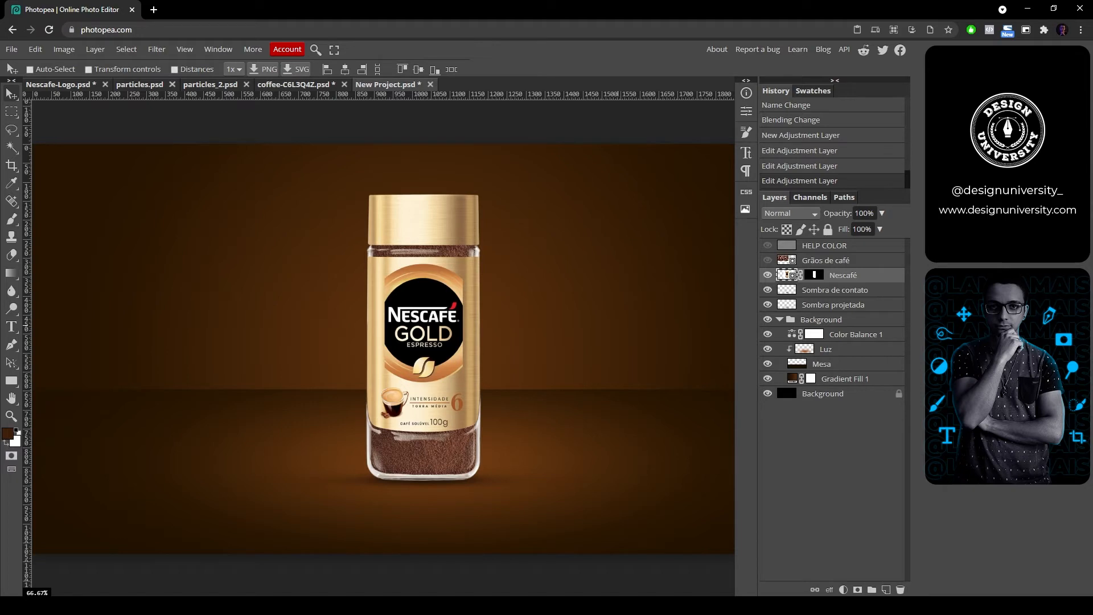
left_click(842, 589)
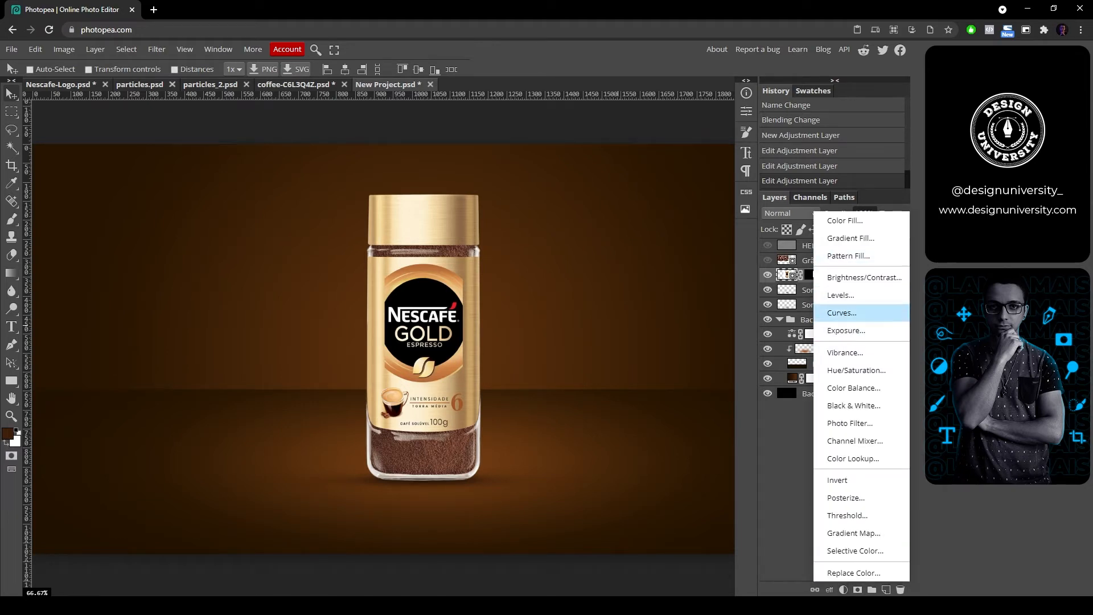
left_click(841, 313)
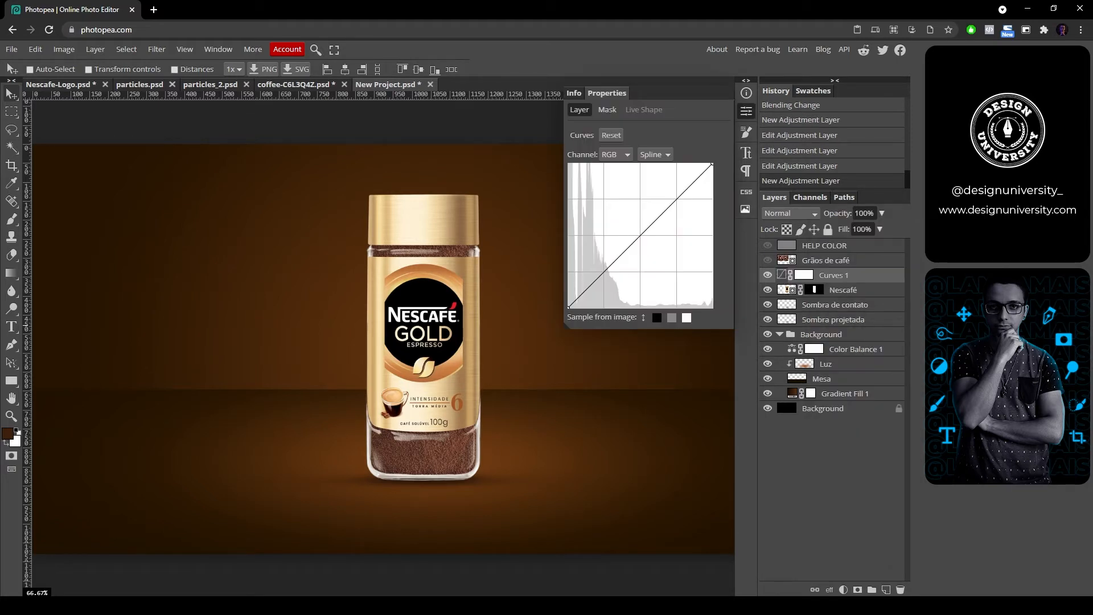
key("ctrl+alt+g")
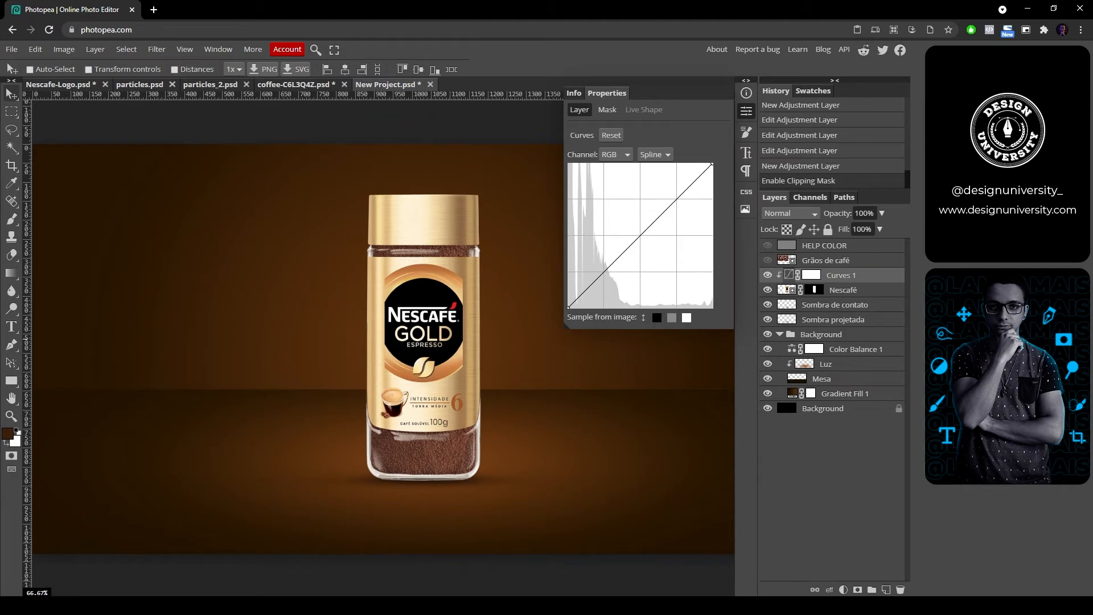
left_click_drag(667, 208, 673, 197)
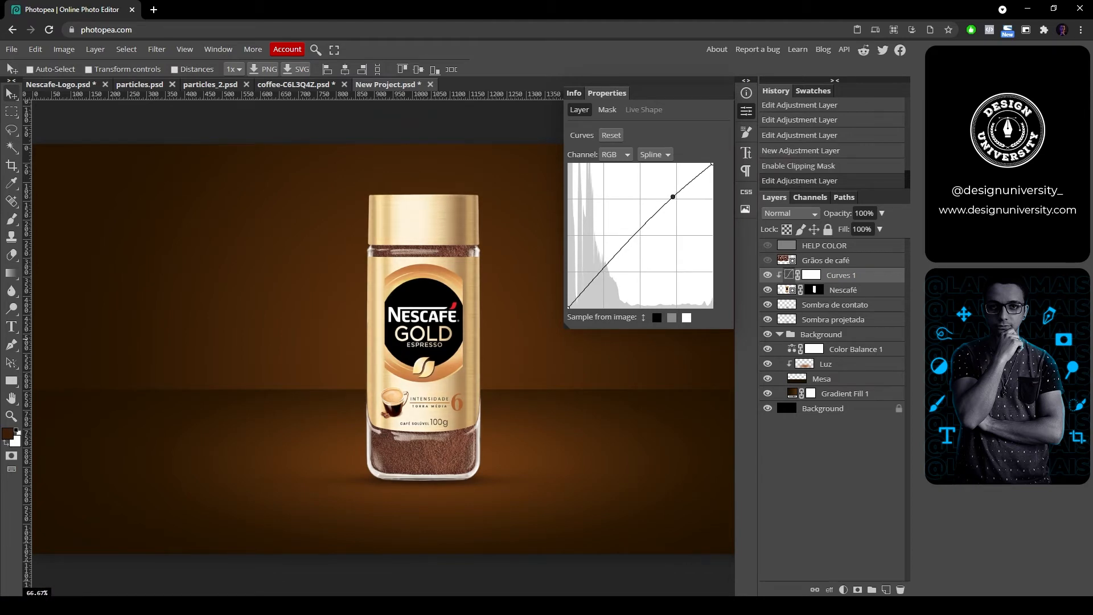
left_click_drag(608, 265, 605, 277)
left_click_drag(673, 196, 673, 195)
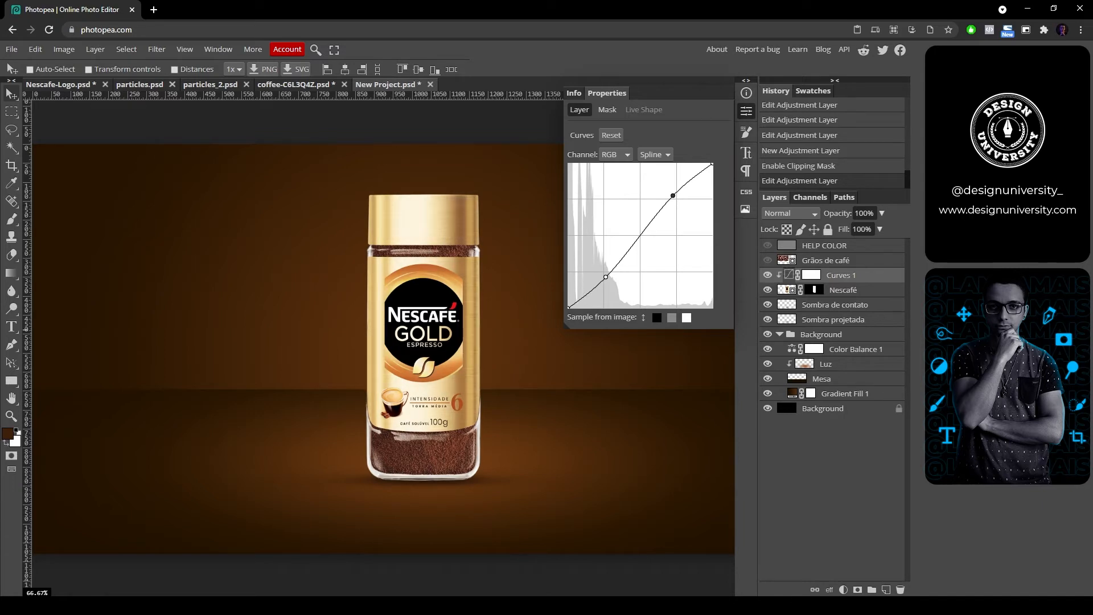
Step: Add a second clipped Curves adjustment, lower its midpoint slightly, and compare the jar with both Curves layers off and on
left_click(842, 589)
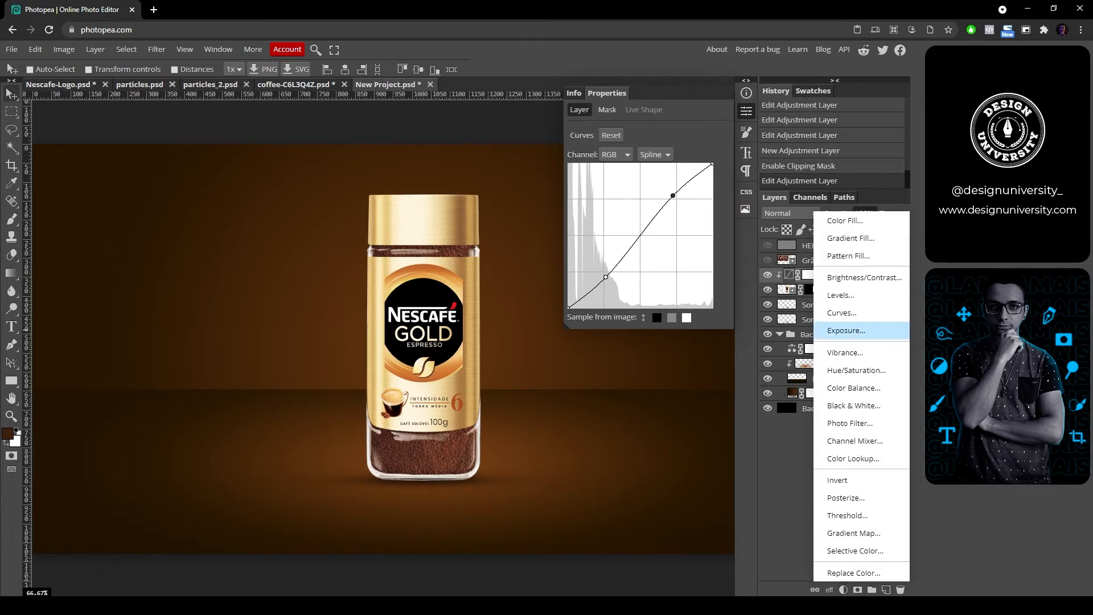
left_click(843, 313)
key("ctrl+alt+g")
left_click_drag(640, 235, 646, 240)
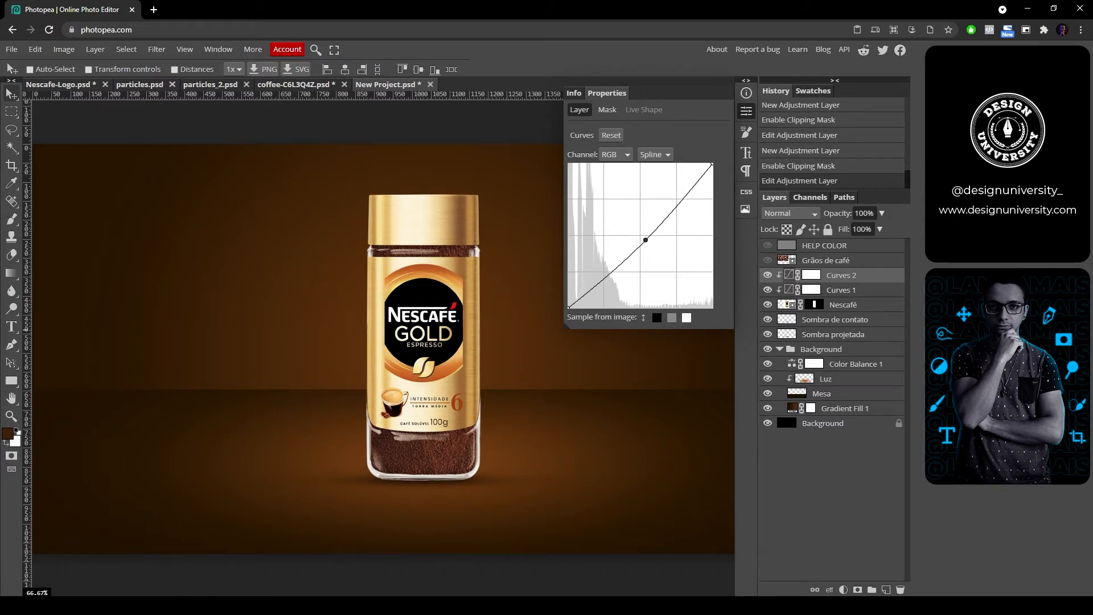
left_click_drag(767, 275, 767, 290)
left_click_drag(767, 290, 767, 275)
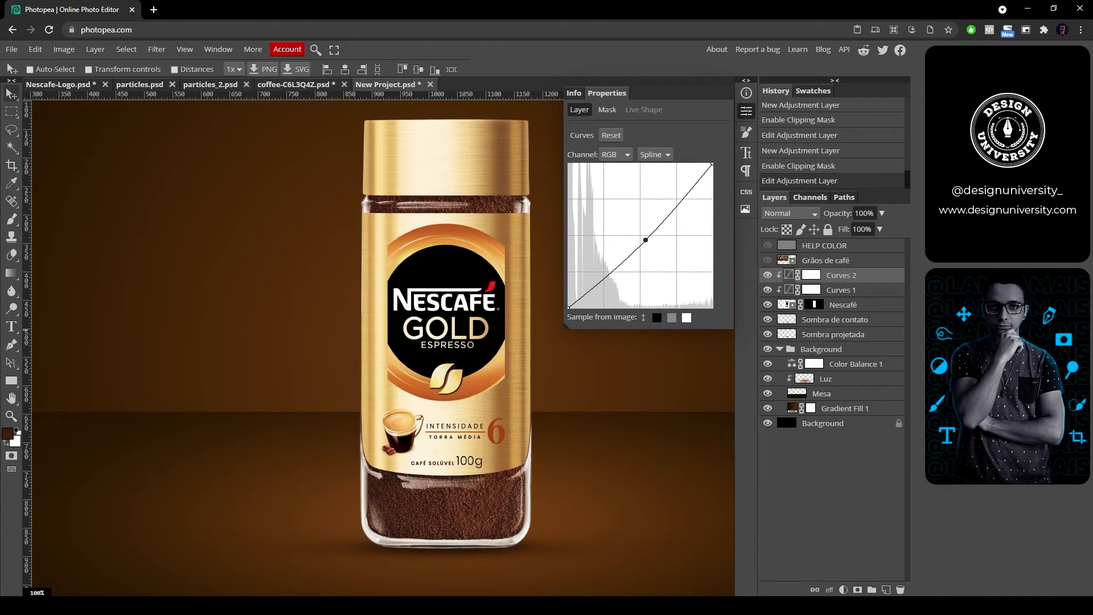
Step: Create a new layer above Curves 2, clip it to the jar, and fill it with Gray at 100% opacity
left_click(885, 589)
key("ctrl+alt+g")
key("shift+F5")
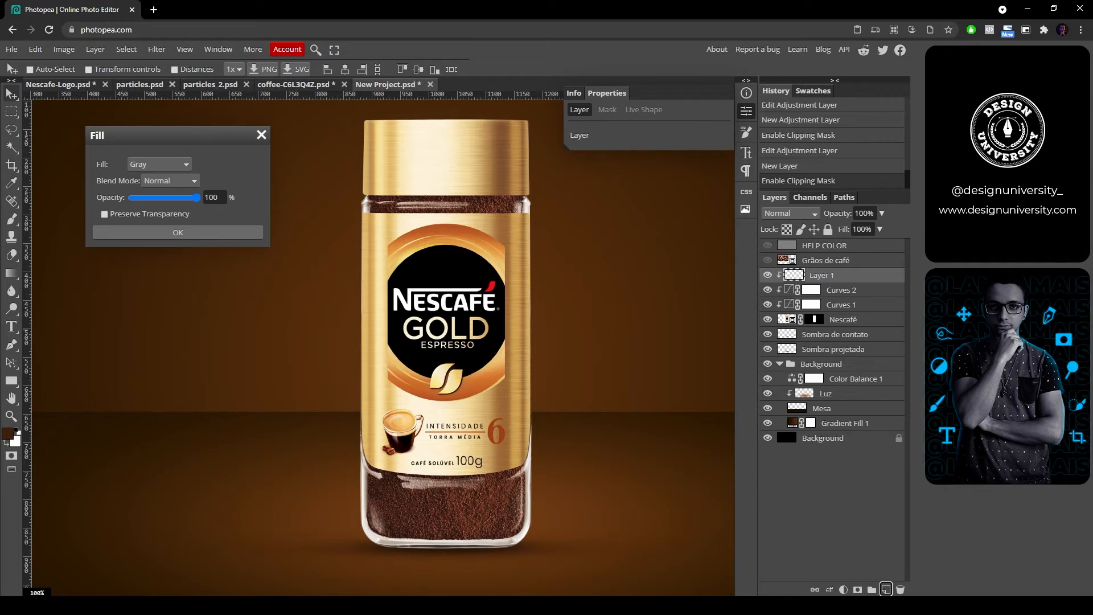
left_click(177, 232)
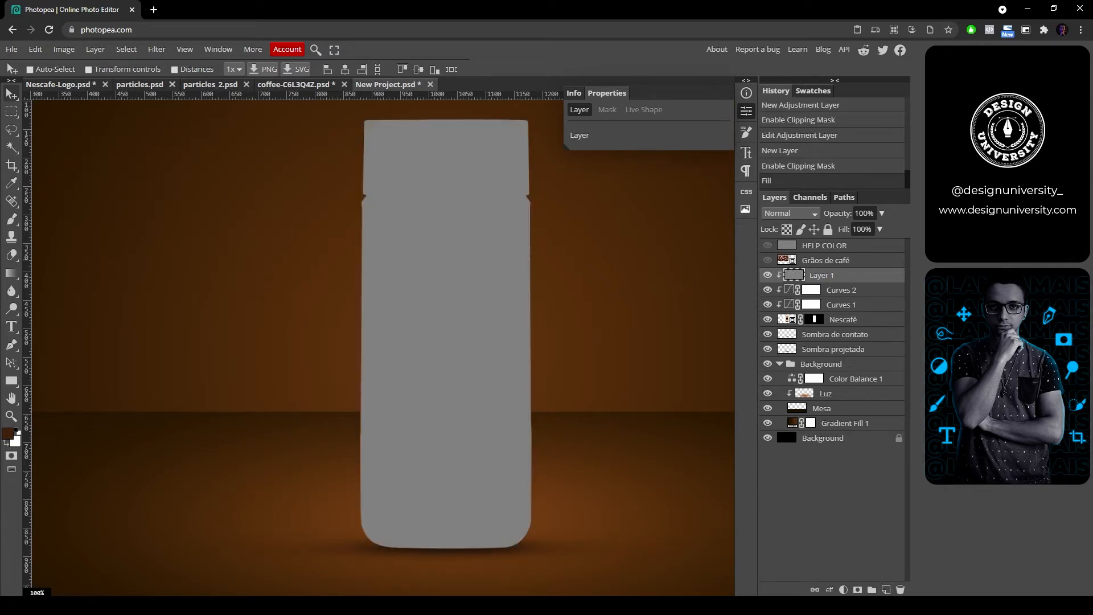
Step: Rename the gray layer as Dodge & Burn and set its blend mode to Overlay
double_click(821, 275)
type("Dodge & Burn")
key("Return")
left_click(767, 275)
left_click(767, 275)
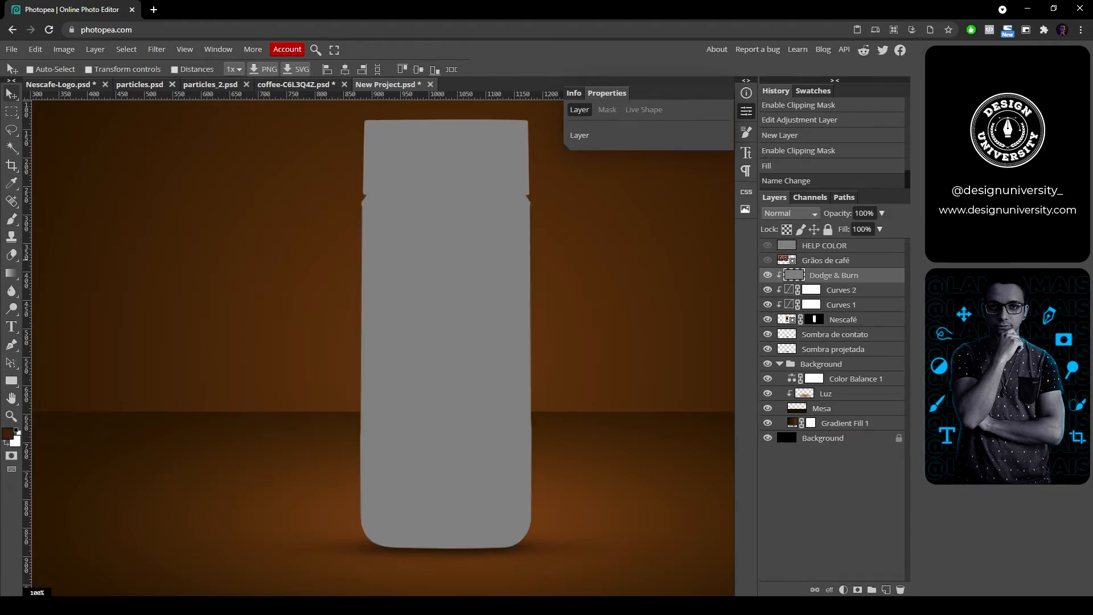
left_click(790, 213)
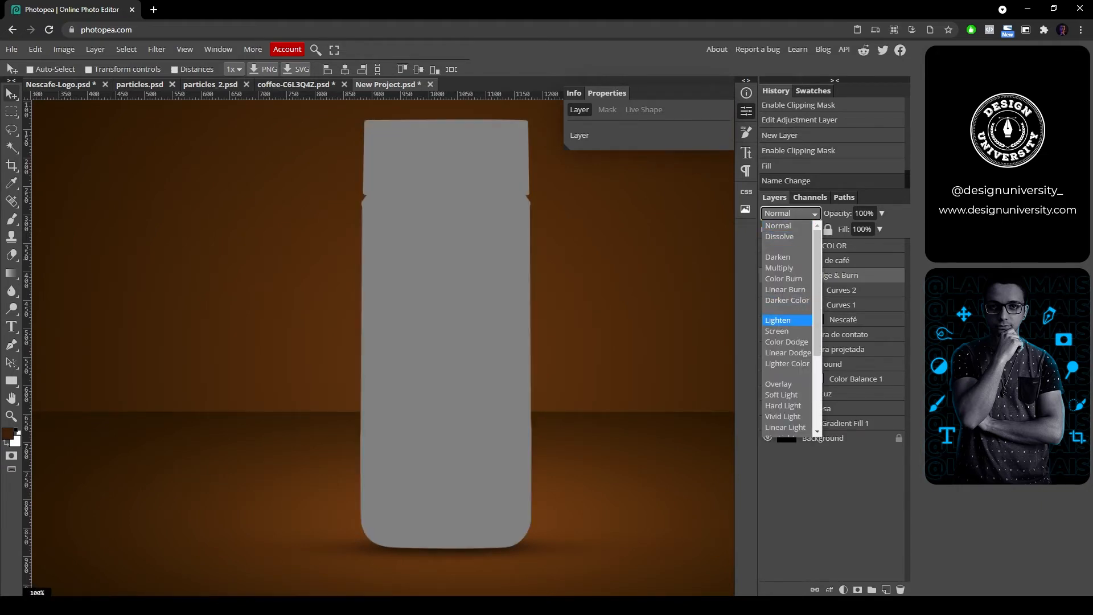
left_click(778, 383)
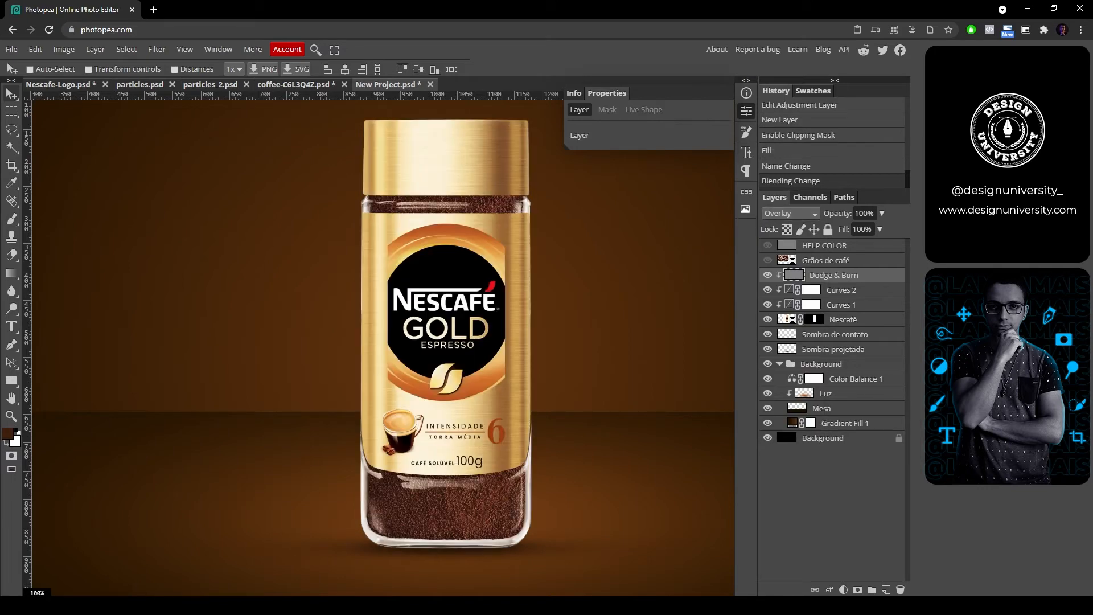
Step: Save the project as a PSD file named ArteNescafe in the Nescafé folder
key("ctrl+s")
left_click(12, 49)
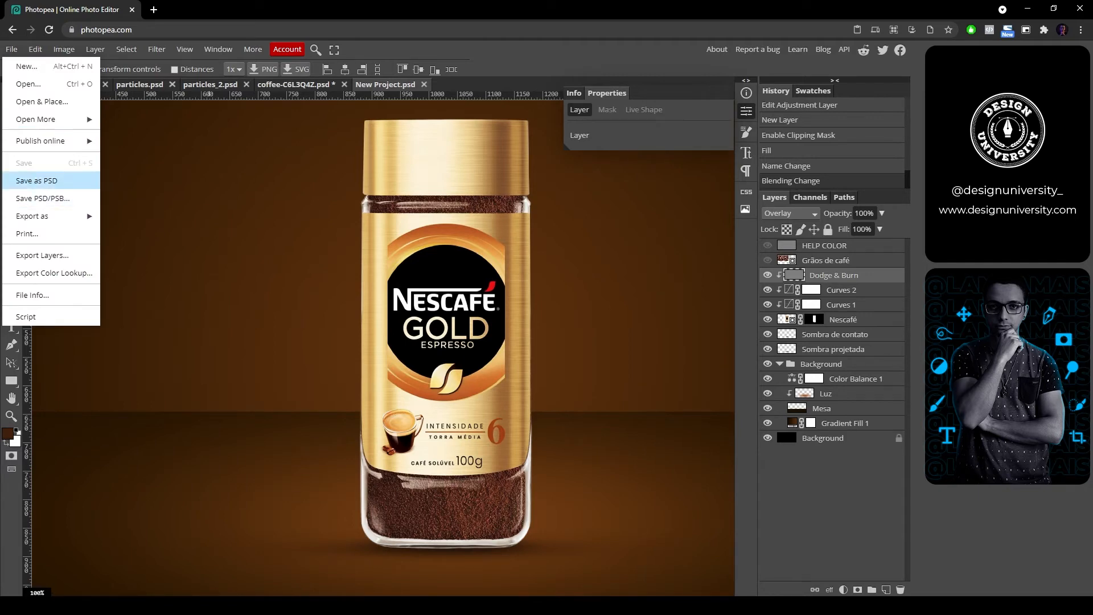
left_click(36, 180)
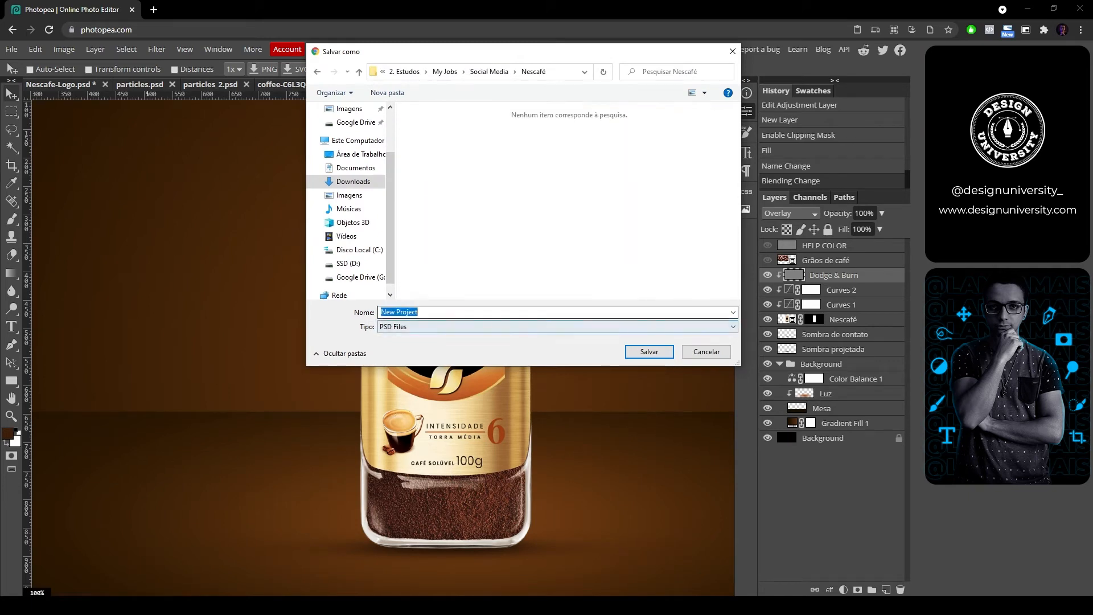
type("ArteNescafe")
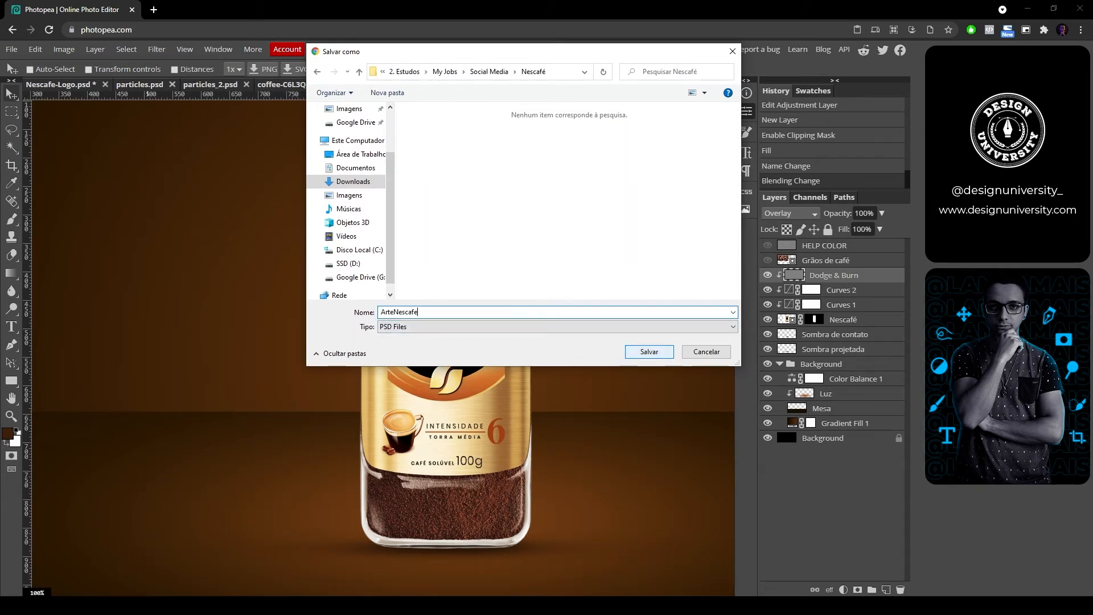
key("Return")
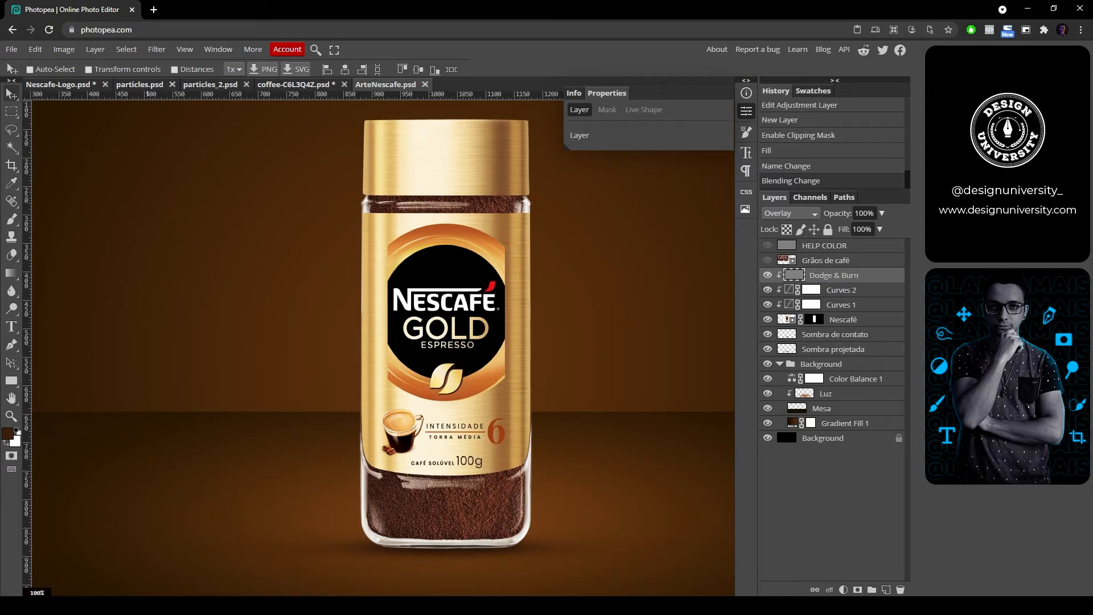
left_click(11, 49)
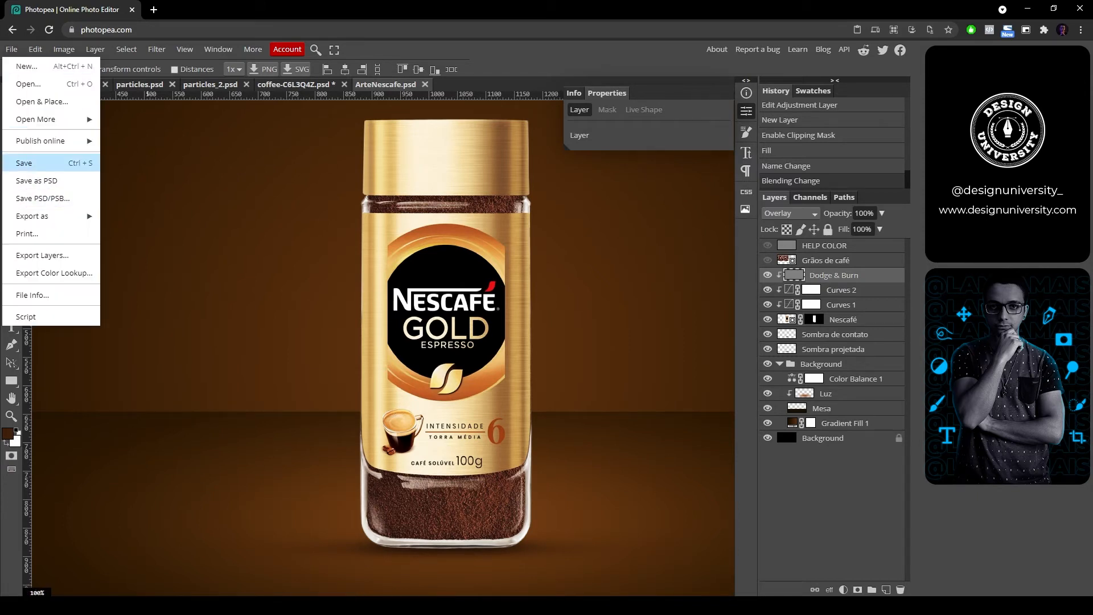
left_click(24, 163)
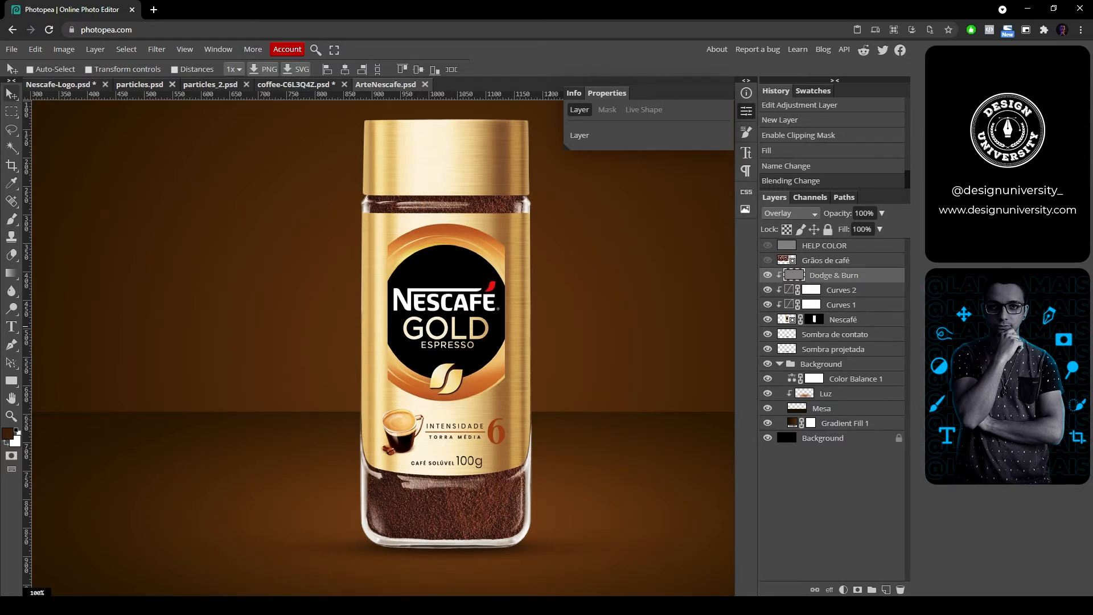
Step: Brighten the middle of the lid and the upper label using the Dodge tool with 0% hardness and 50% exposure
right_click(12, 308)
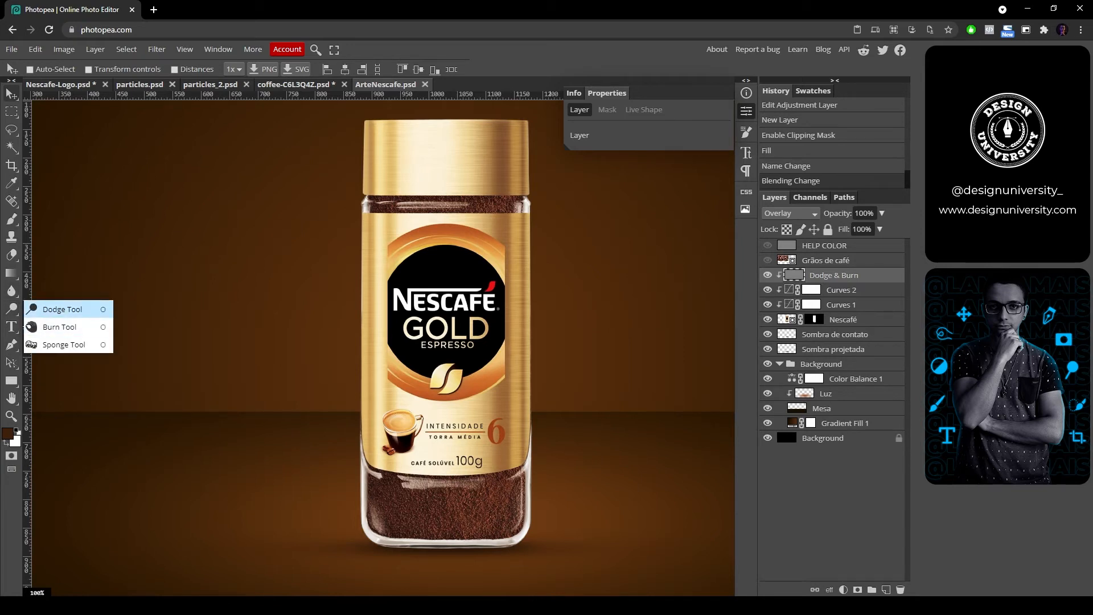
left_click(63, 309)
left_click_drag(389, 183, 404, 183)
right_click(407, 182)
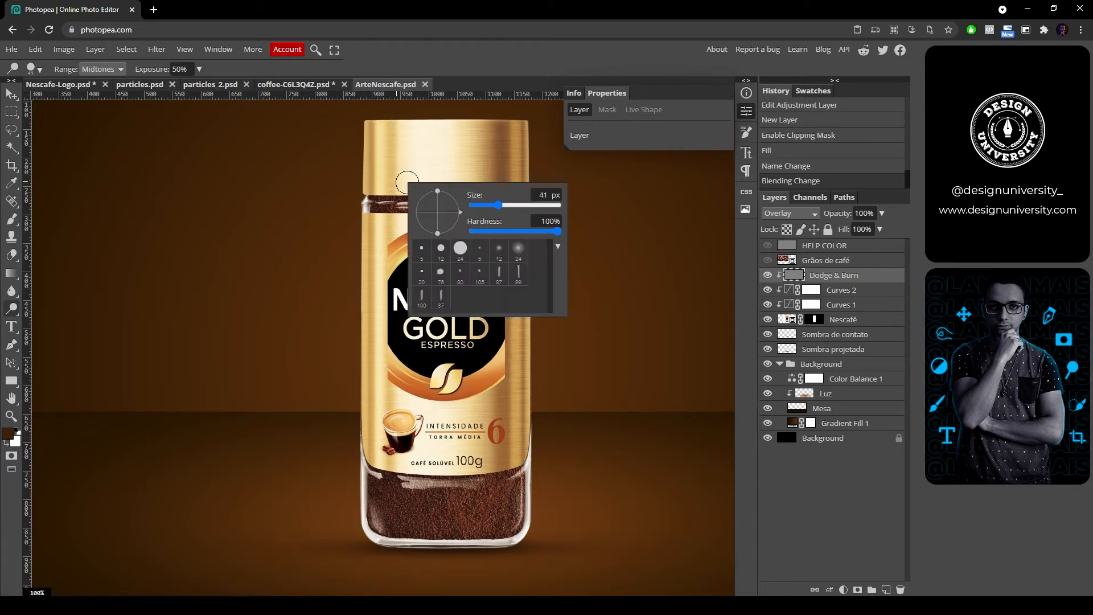
left_click_drag(557, 231, 470, 231)
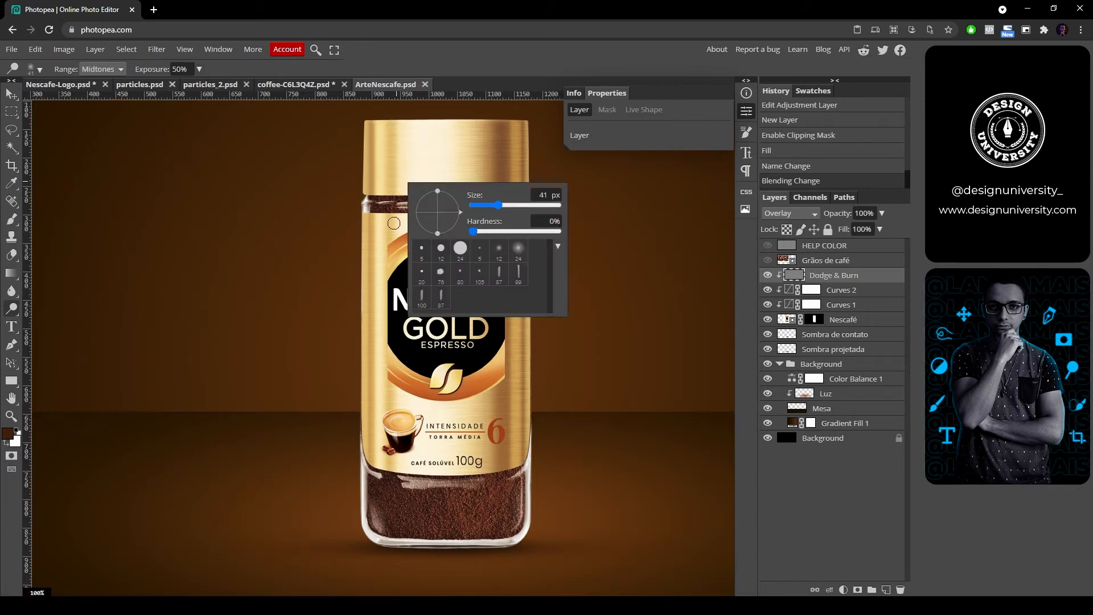
left_click_drag(412, 140, 440, 127)
left_click_drag(442, 214, 439, 221)
left_click_drag(414, 132, 410, 171)
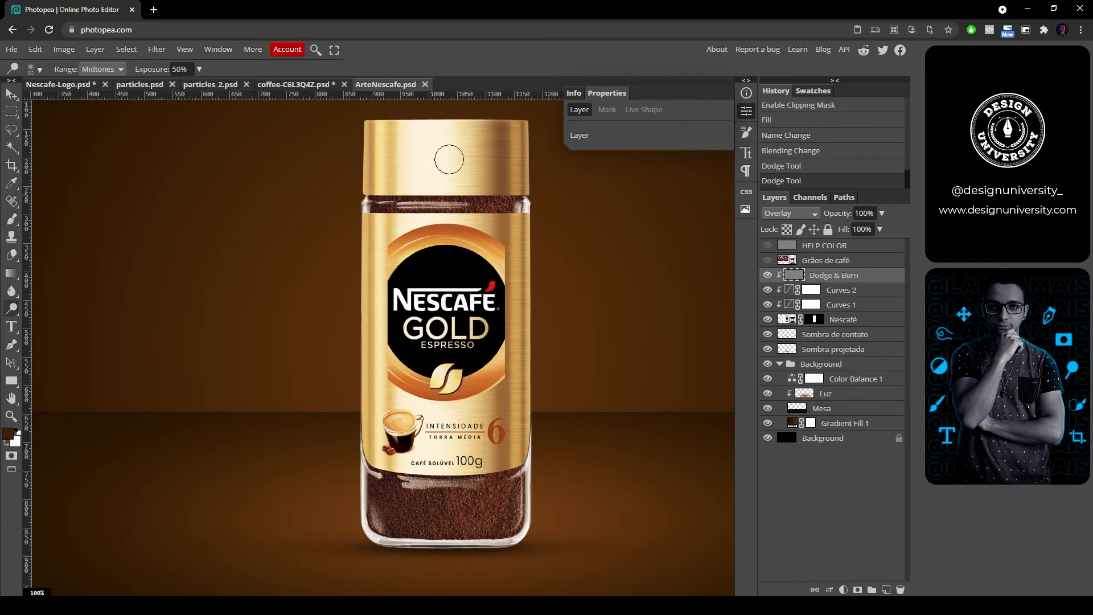
mouse_move(456, 136)
left_mouse_down()
mouse_move(456, 210)
mouse_move(408, 225)
mouse_move(413, 246)
mouse_move(436, 222)
mouse_move(439, 262)
left_mouse_up()
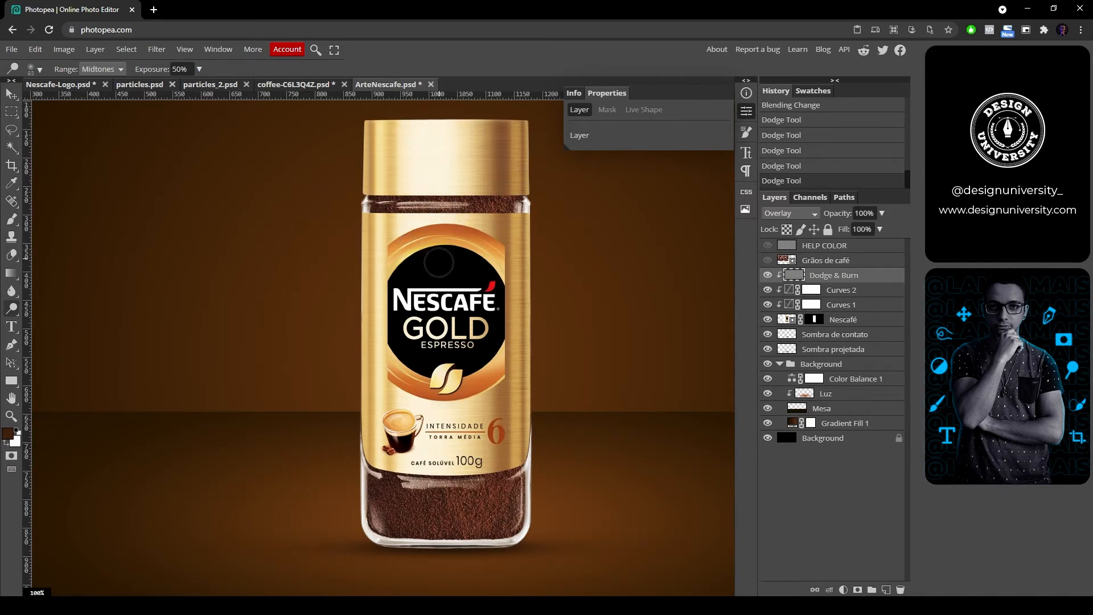
Step: Set the Dodge tool's exposure to 30%
left_click(179, 69)
type("30")
key("Return")
right_click(379, 235, "alt")
left_click_drag(382, 224, 378, 457)
key("ctrl+z")
Step: Brighten the jar's lower-right glass edge with small Dodge strokes, and check the Dodge & Burn layer by toggling its visibility
right_click(524, 500, "alt")
left_click_drag(530, 455, 513, 541)
right_click(523, 476, "alt")
left_click_drag(524, 472, 519, 476)
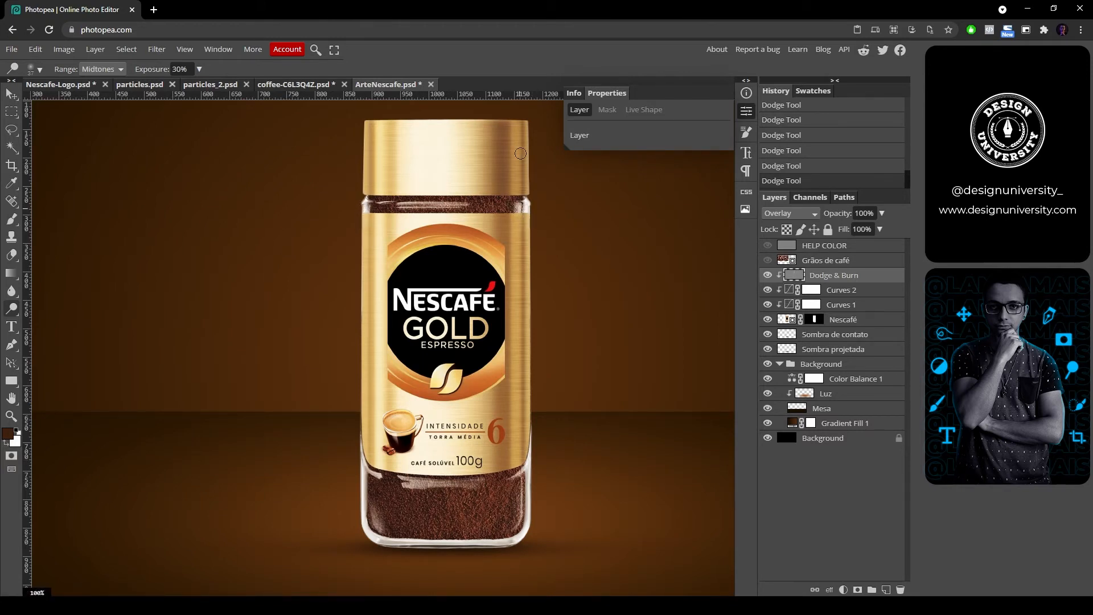
left_click(767, 275)
Step: Switch to the Burn tool, undo a test stroke on the lid, and set the exposure to 30% with an adjusted brush
right_click(12, 309)
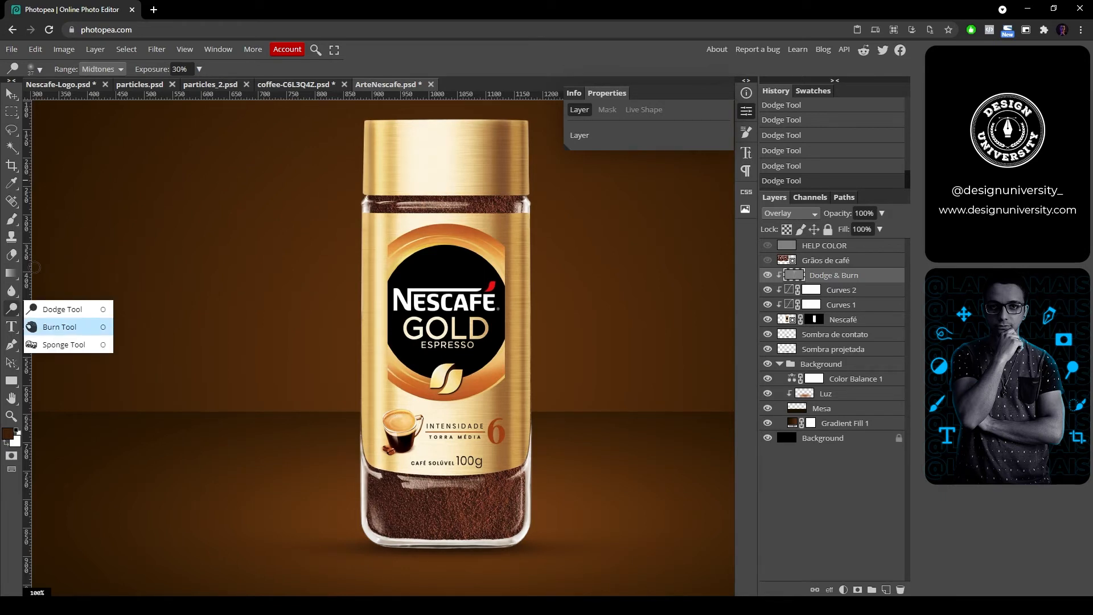
left_click(60, 327)
left_click_drag(503, 134, 500, 243)
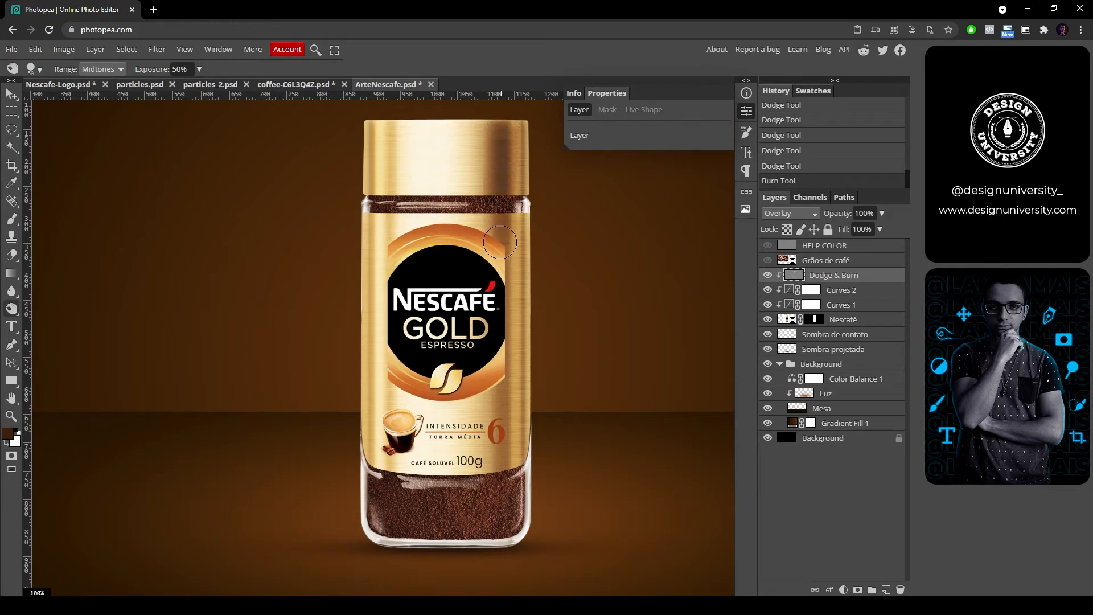
key("ctrl+z")
right_click(496, 133)
left_click_drag(626, 208, 563, 208)
left_click(182, 69)
type("30")
Step: Darken both side edges of the lid and jar with Burn strokes on the Dodge & Burn layer
right_click(504, 138, "alt")
left_click_drag(504, 137, 507, 284)
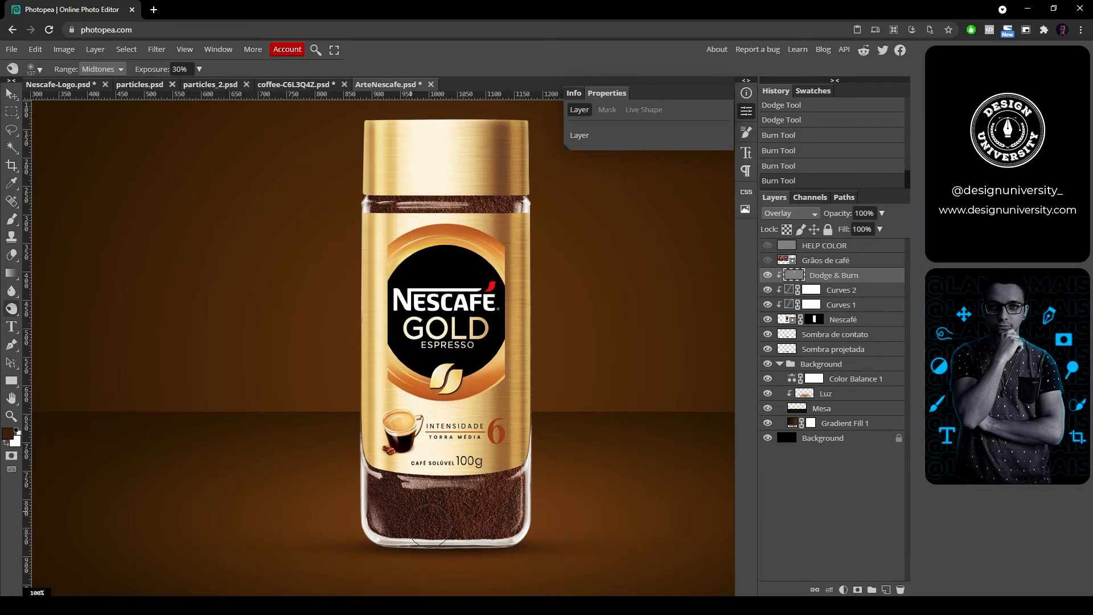
left_click_drag(372, 134, 376, 428)
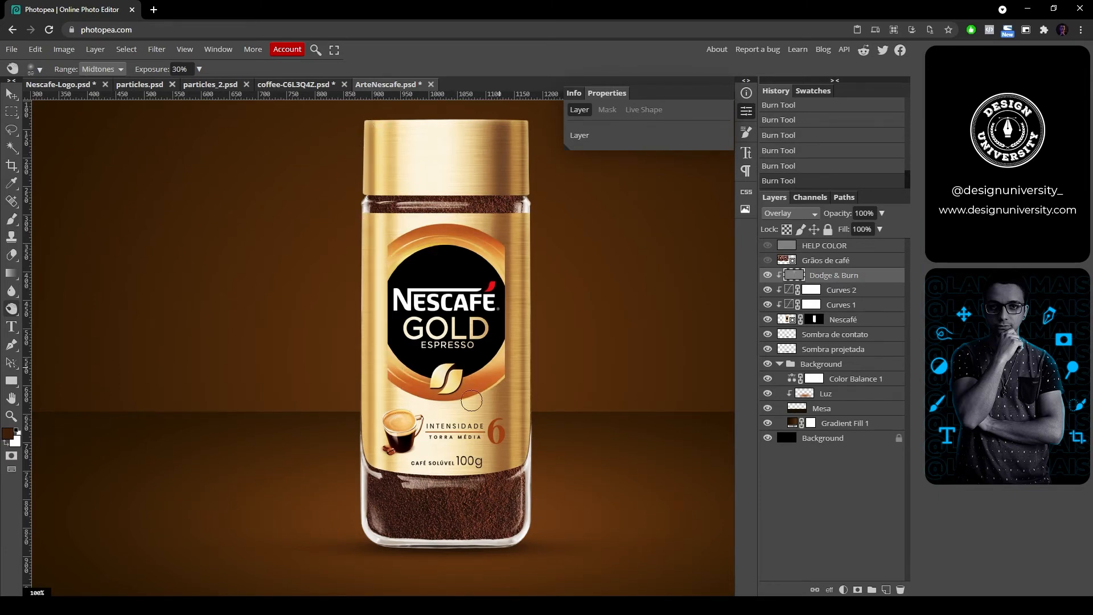
left_click_drag(516, 228, 522, 463)
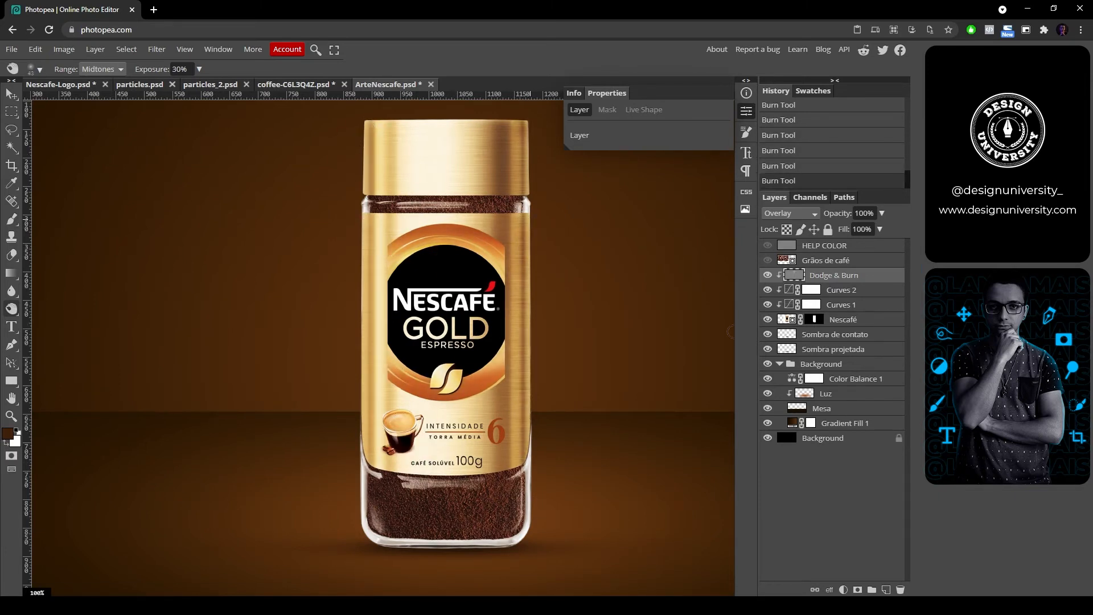
Step: Compare the jar with and without the Dodge & Burn layer, and check the shading in the full composition
left_click(767, 275)
left_click(767, 275)
left_click(768, 275)
left_click(768, 275)
left_click(767, 274)
left_click(768, 275)
left_click(767, 275)
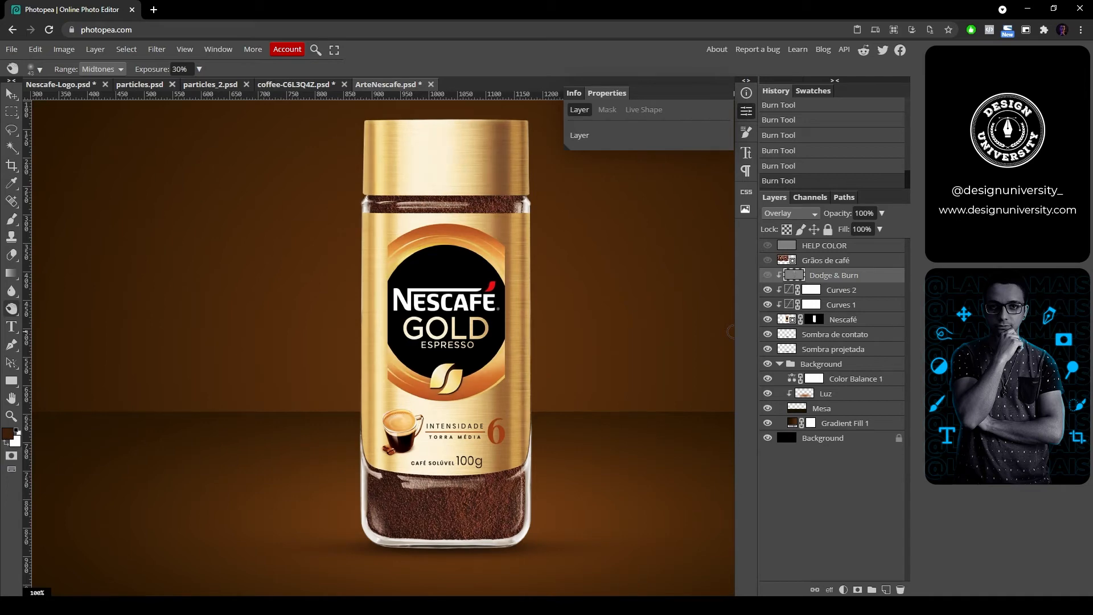
left_click(767, 275)
key("ctrl+minus")
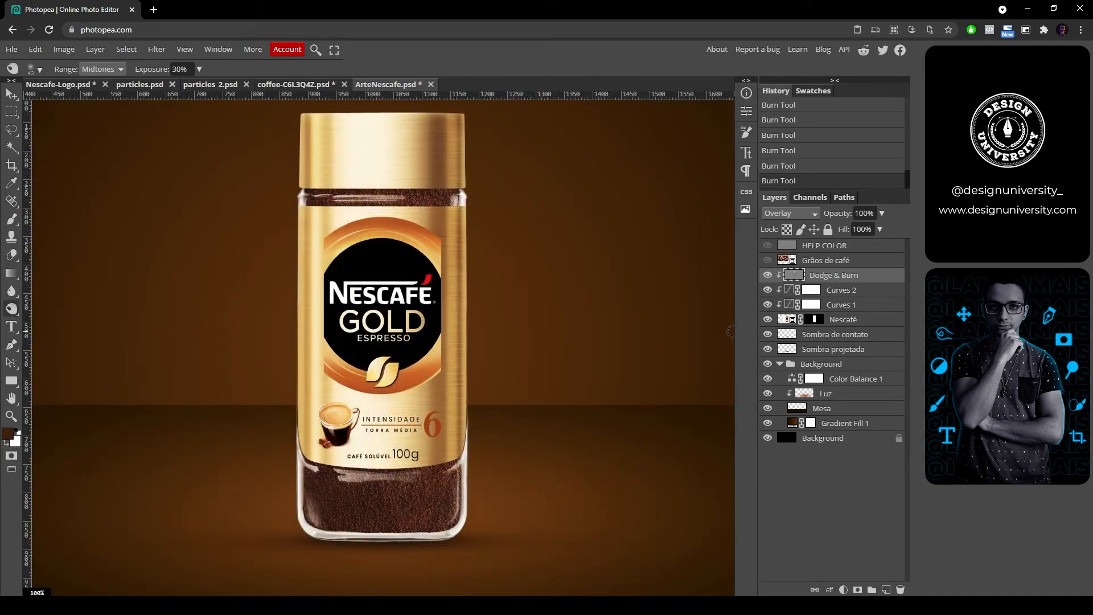
scroll(287, 269, "down", 1)
scroll(200, 267, "up", 1)
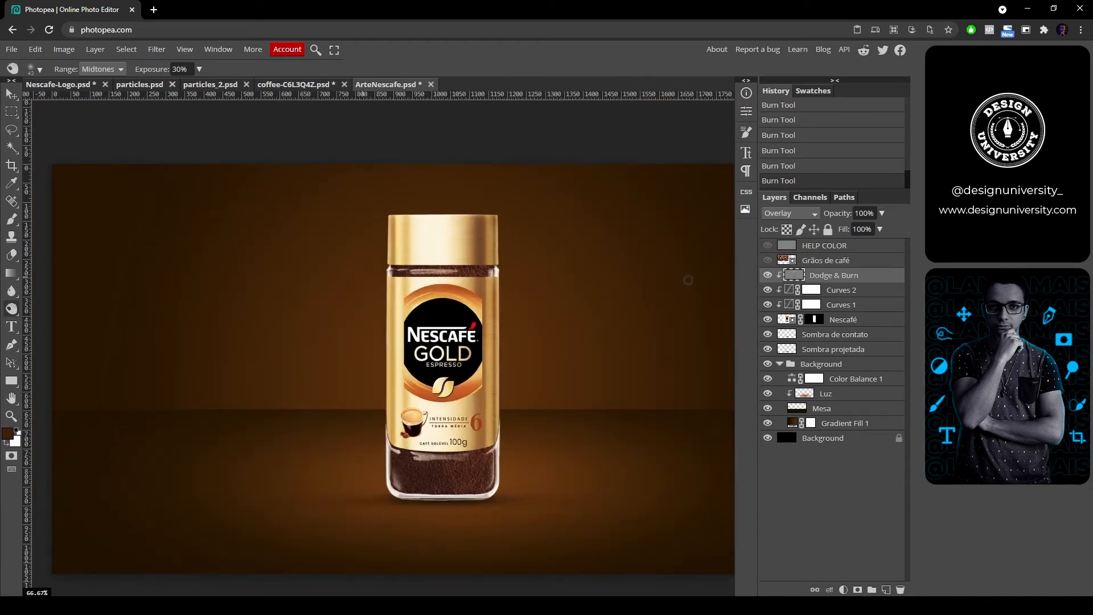
Step: Show the Grãos de café layer and move the bean photo down and to the right, with the Pen tool ready
left_click(767, 260)
scroll(212, 262, "down", 1)
scroll(265, 274, "up", 1)
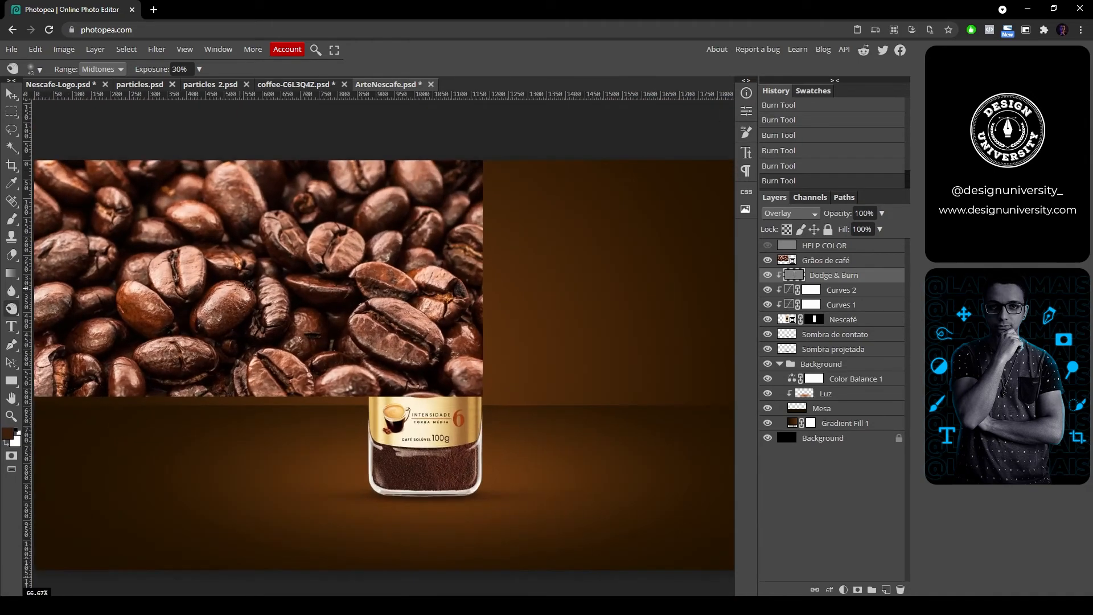
key("v")
left_click_drag(266, 274, 319, 302)
key("ctrl+z")
left_click(825, 260)
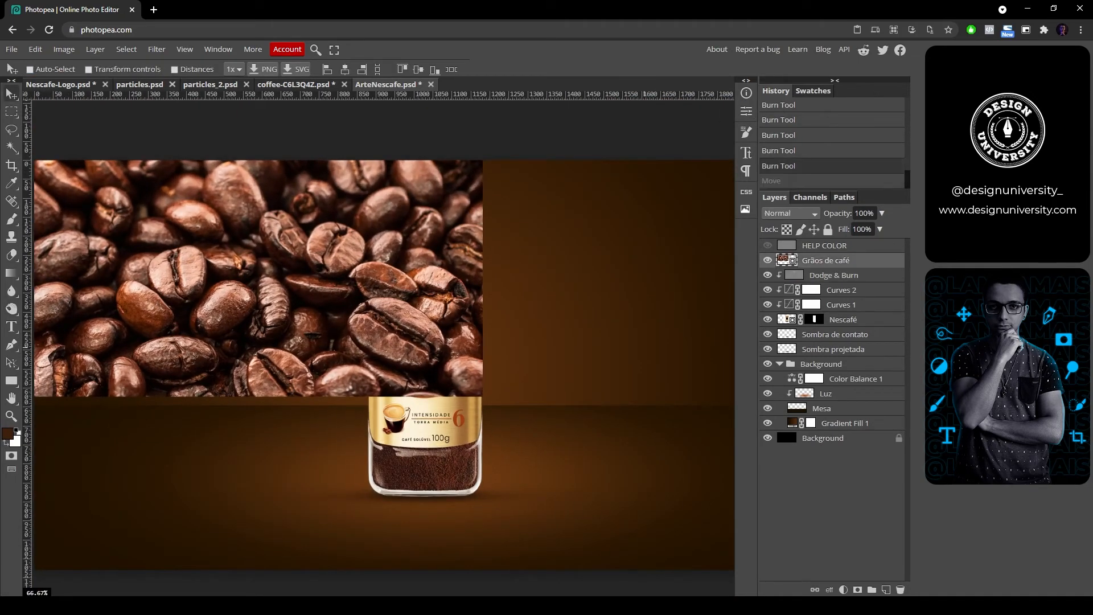
key("ctrl+plus")
key("ctrl+shift+z")
key("p")
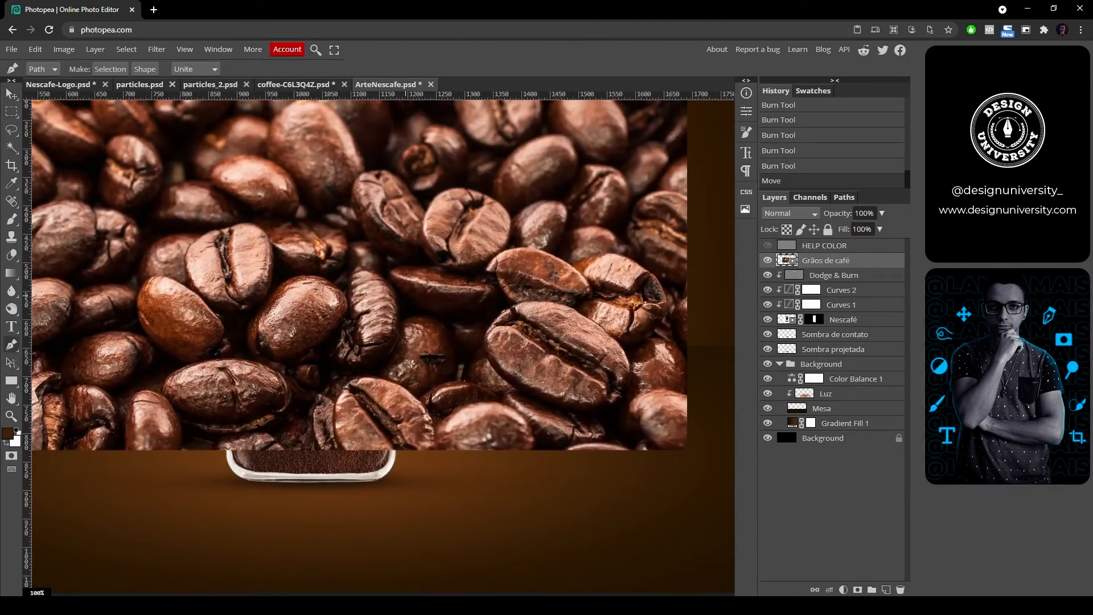
key("ctrl+plus")
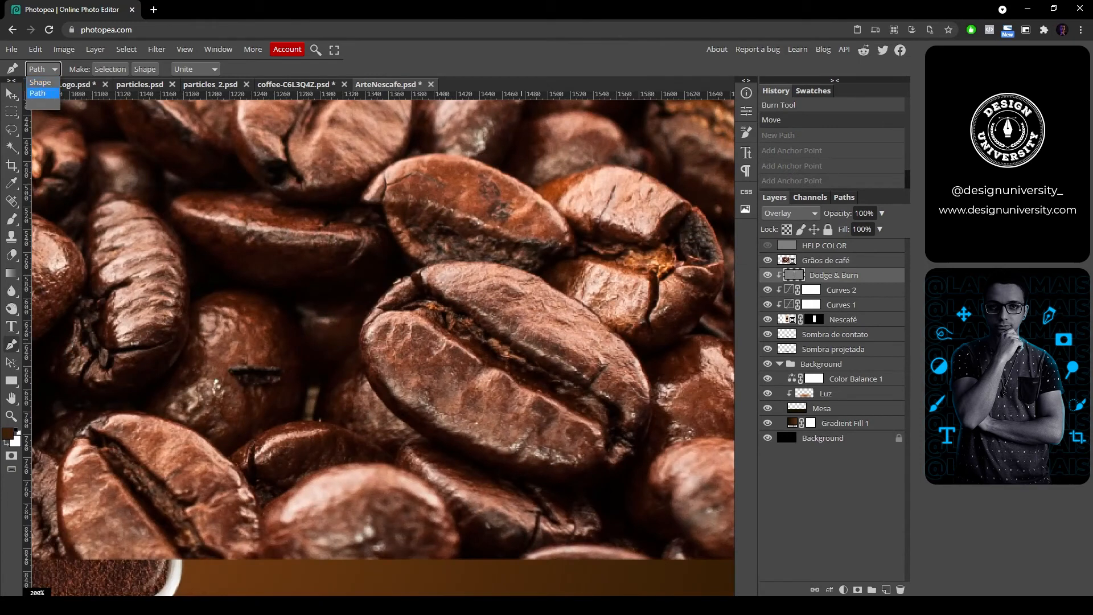
left_click(361, 349)
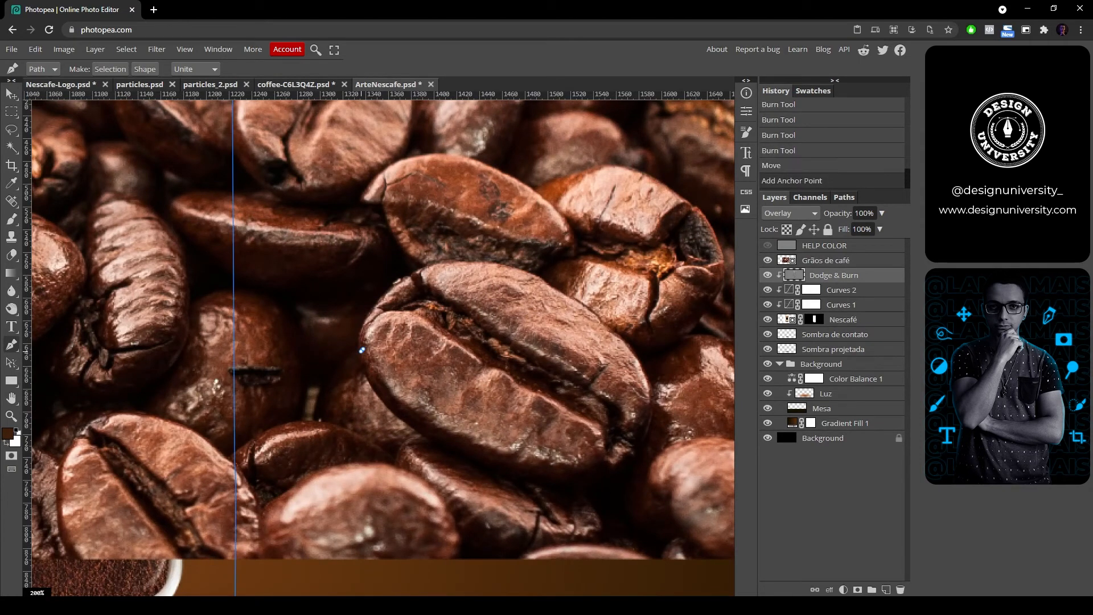
scroll(362, 349, "down", 3)
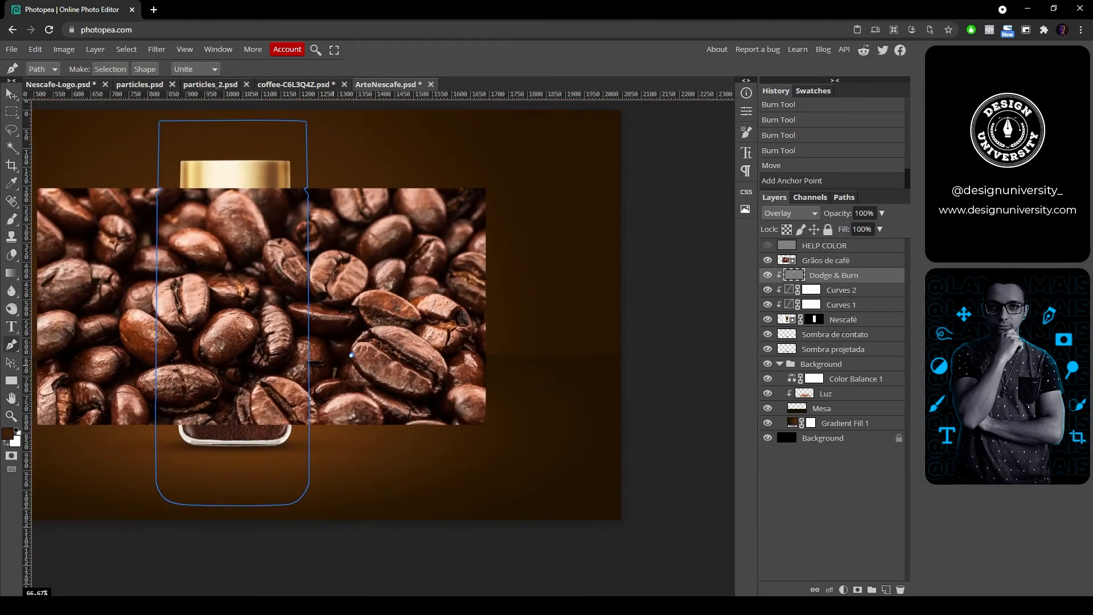
key("ctrl+z")
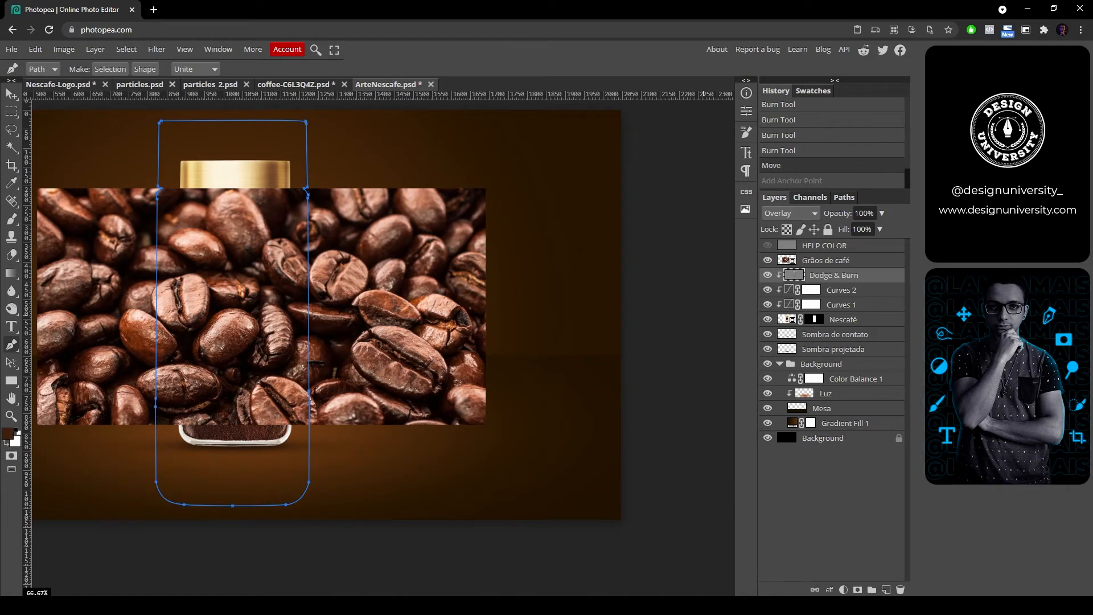
Step: Delete the jar's old work path and make Grãos de café the active layer
left_click(843, 197)
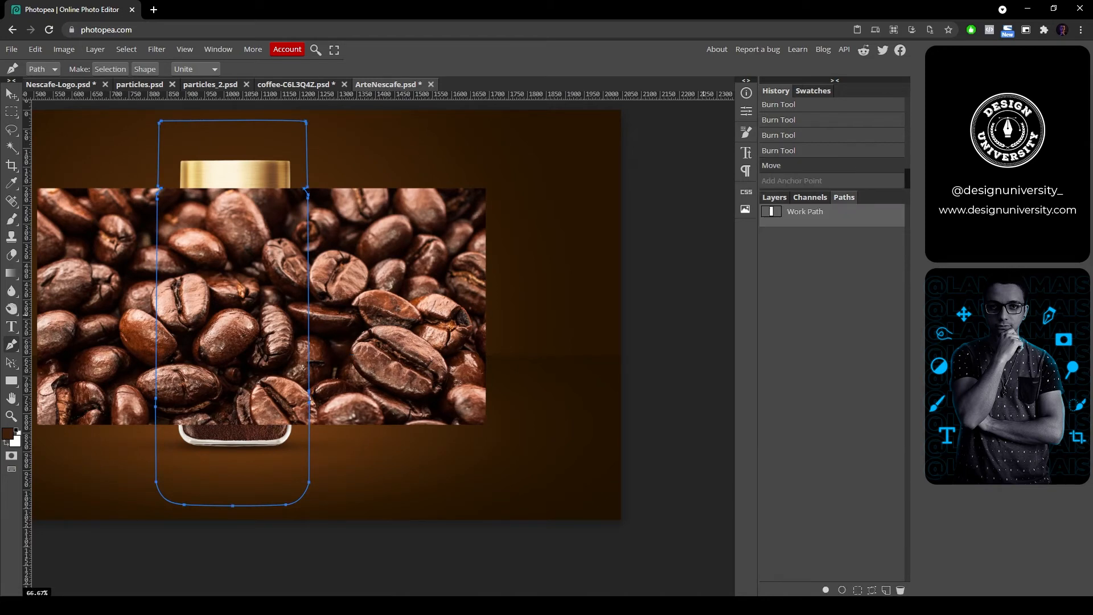
left_click(900, 590)
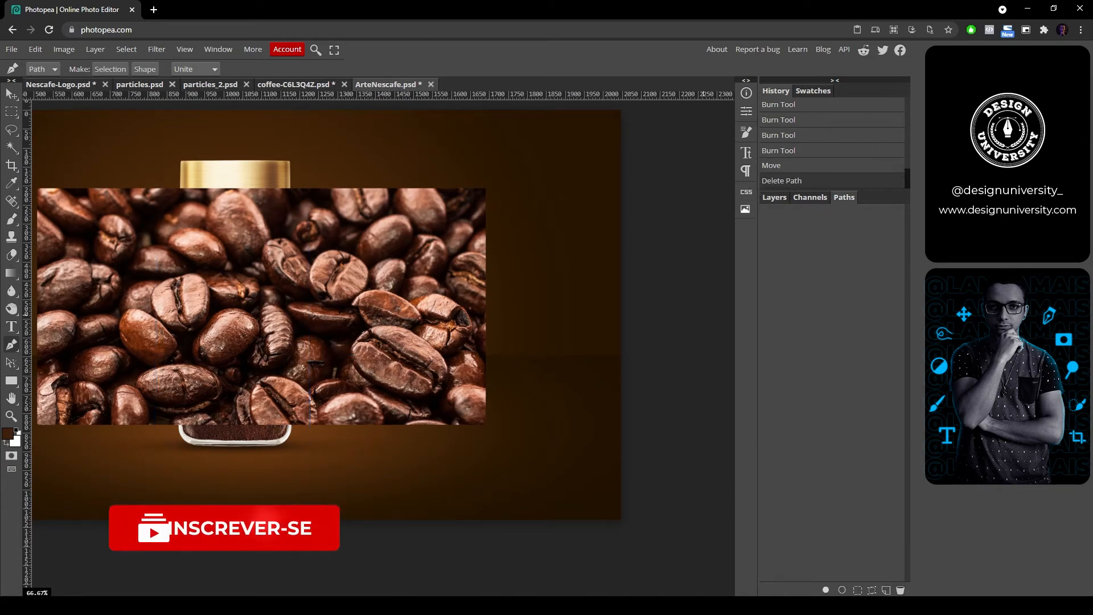
left_click(774, 198)
left_click(825, 260)
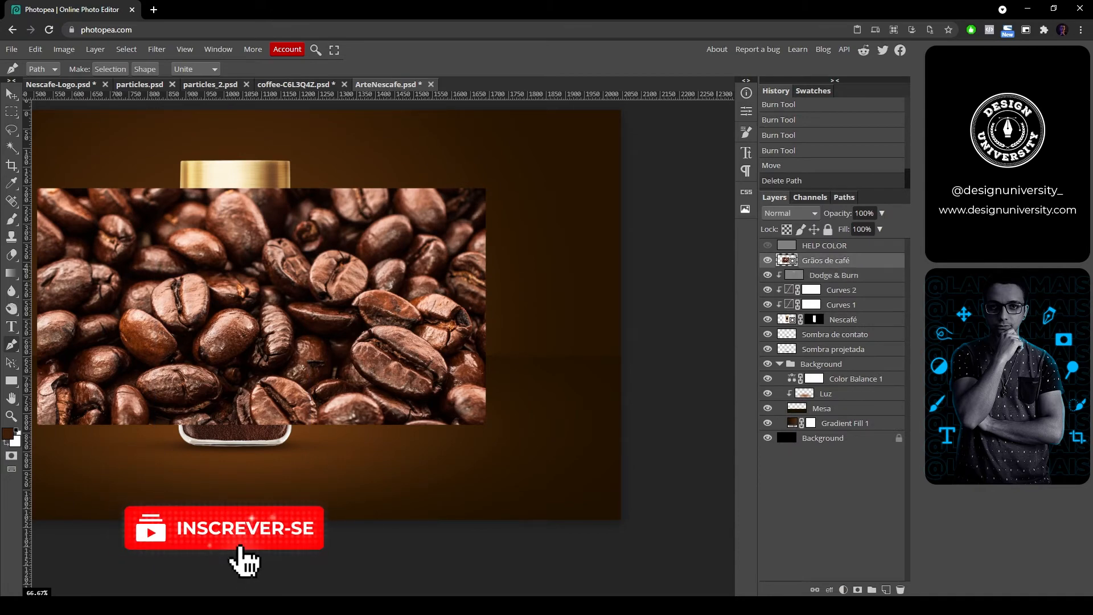
Step: Trace the left end and upper edge of the large lower-right coffee bean with a Pen path
scroll(323, 326, "up", 1)
left_click_drag(466, 371, 448, 326)
scroll(394, 339, "up", 4)
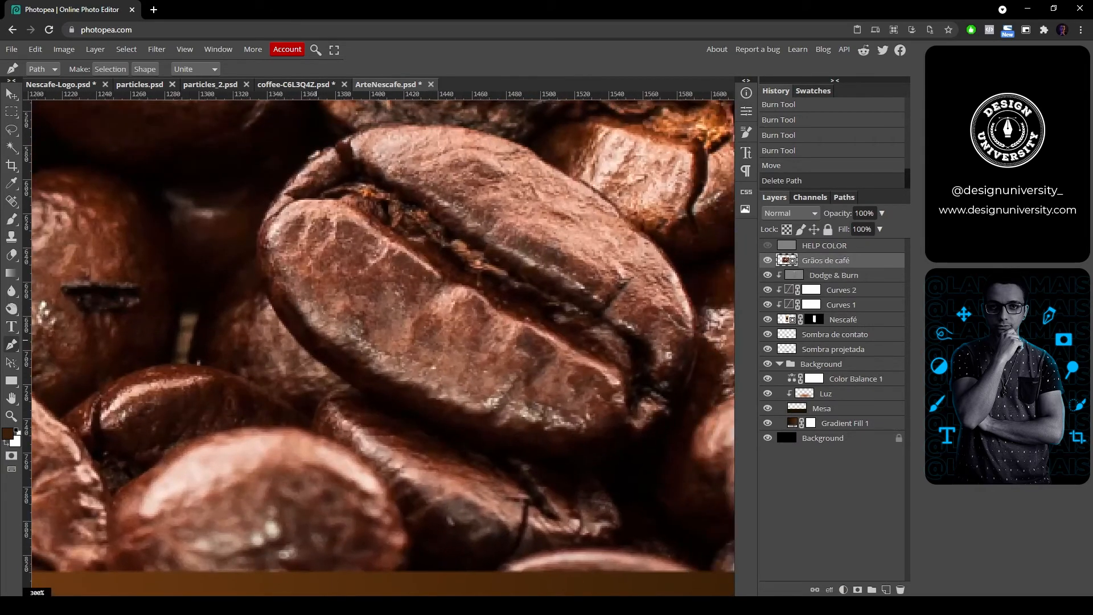
left_click(295, 342)
left_click_drag(257, 231, 266, 186)
left_click_drag(243, 289, 251, 288)
left_click(330, 147)
left_click(361, 130)
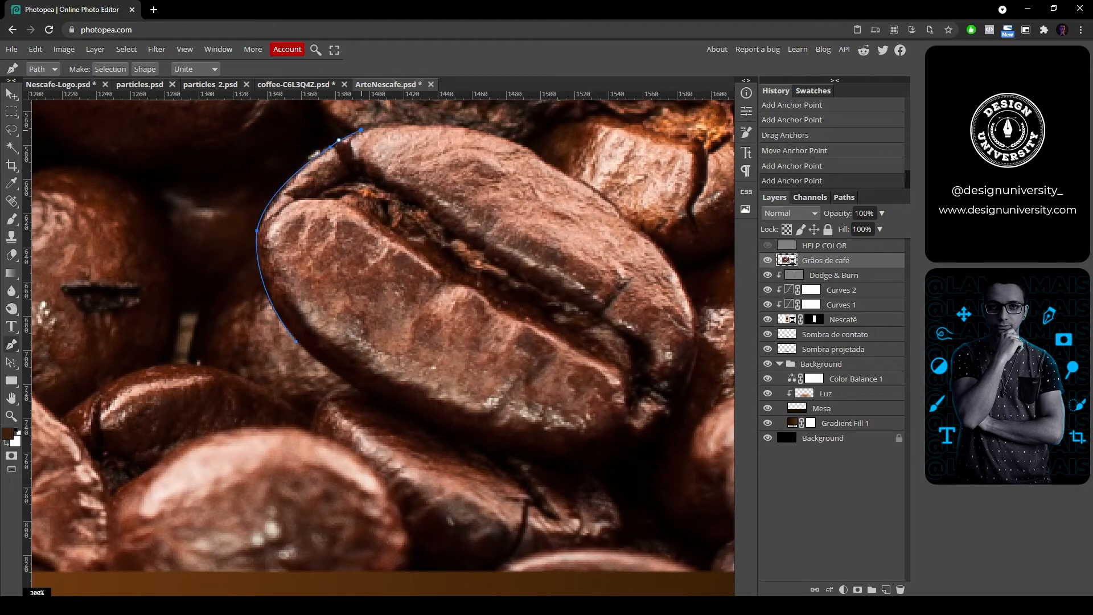
left_click_drag(413, 124, 441, 126)
left_click(494, 133)
left_click_drag(594, 180, 505, 199)
left_click(469, 184)
left_click(502, 204)
left_click(534, 236)
left_click(559, 254)
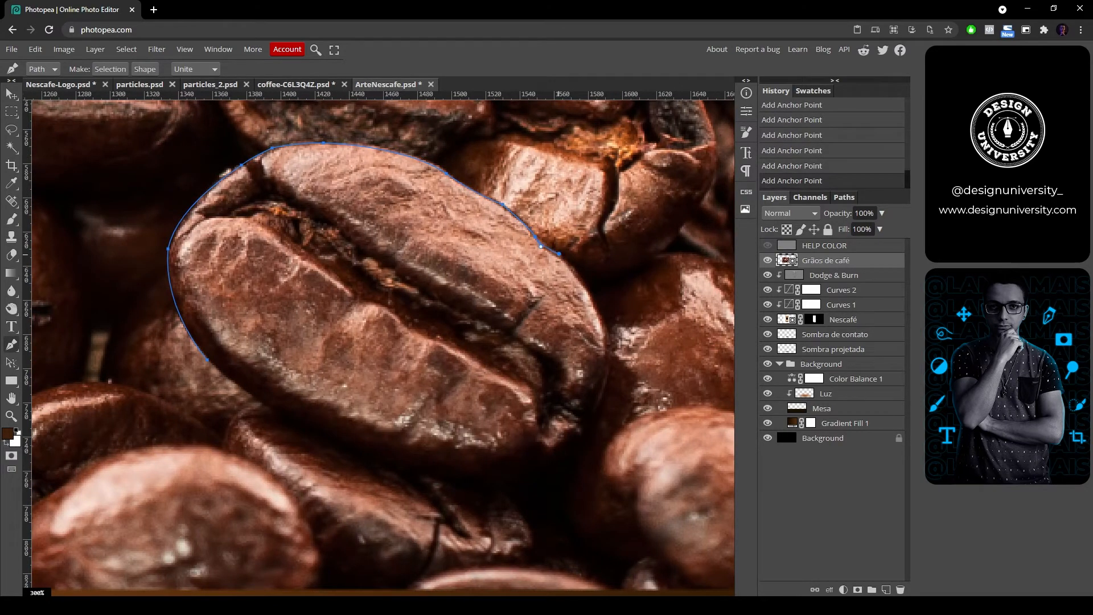
Step: Continue the Pen path around the large bean's right end and underside and close it at the starting anchor
left_click_drag(597, 330, 549, 248)
left_click_drag(560, 276, 552, 324)
left_click(530, 356)
left_click_drag(382, 392, 275, 376)
left_click(159, 278)
left_click_drag(418, 242, 300, 292)
scroll(300, 292, "down", 1)
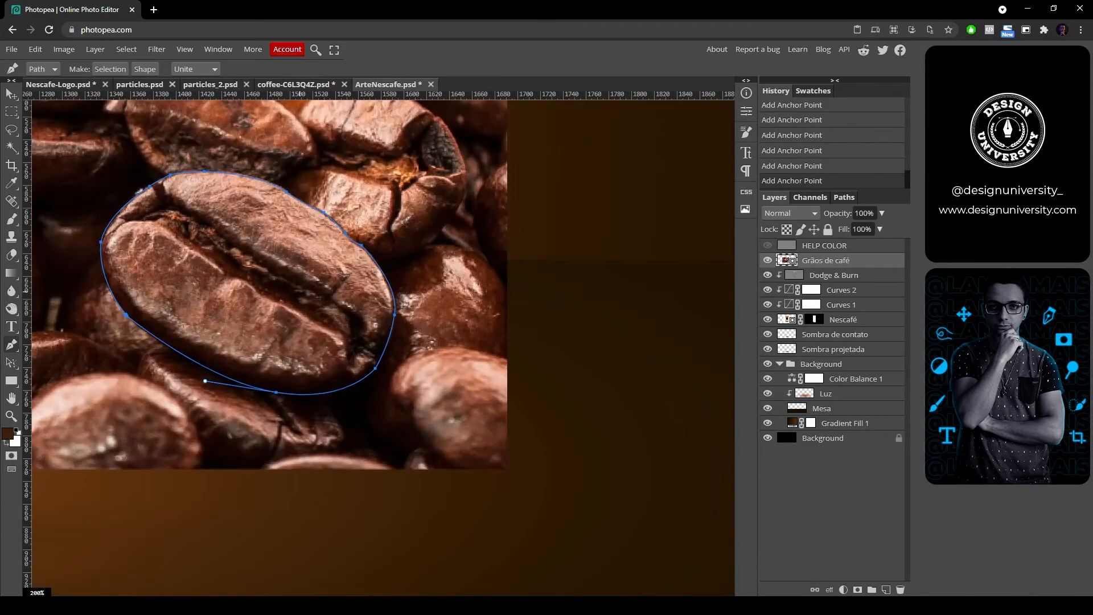
Step: Turn the bean path into a selection, copy it onto a new layer, and hide Grãos de café to inspect the cutout
key("ctrl+Return")
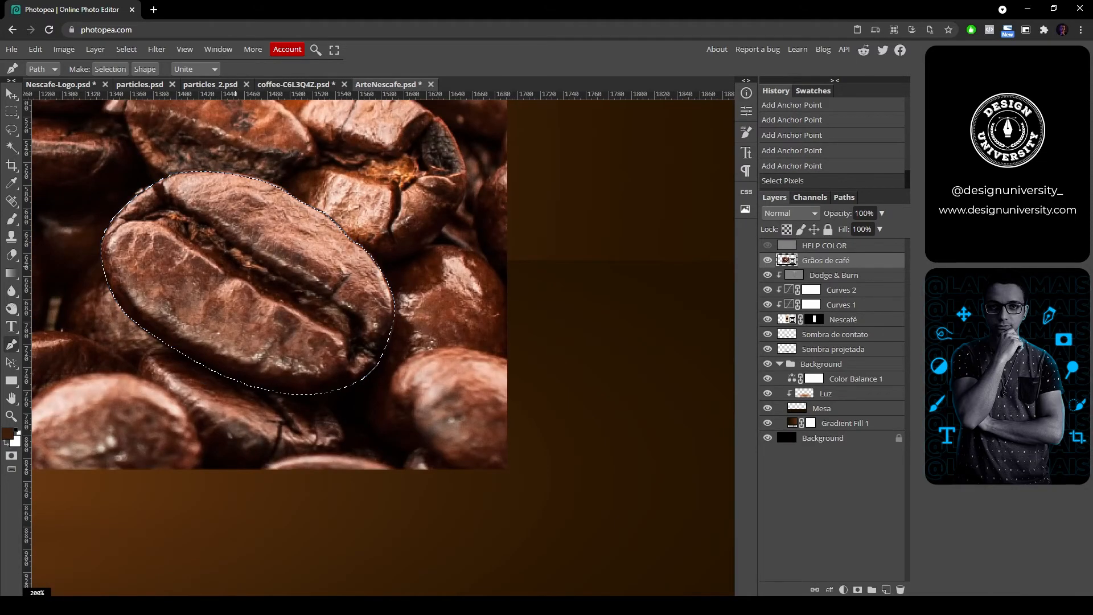
key("ctrl+j")
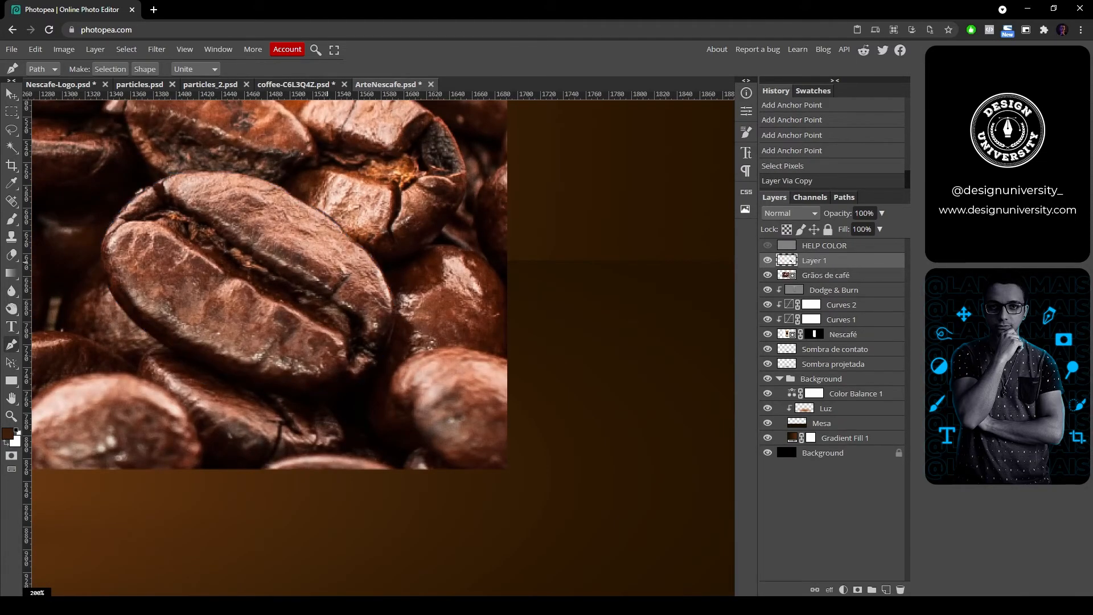
left_click(767, 275)
left_click(767, 261)
left_click(767, 260)
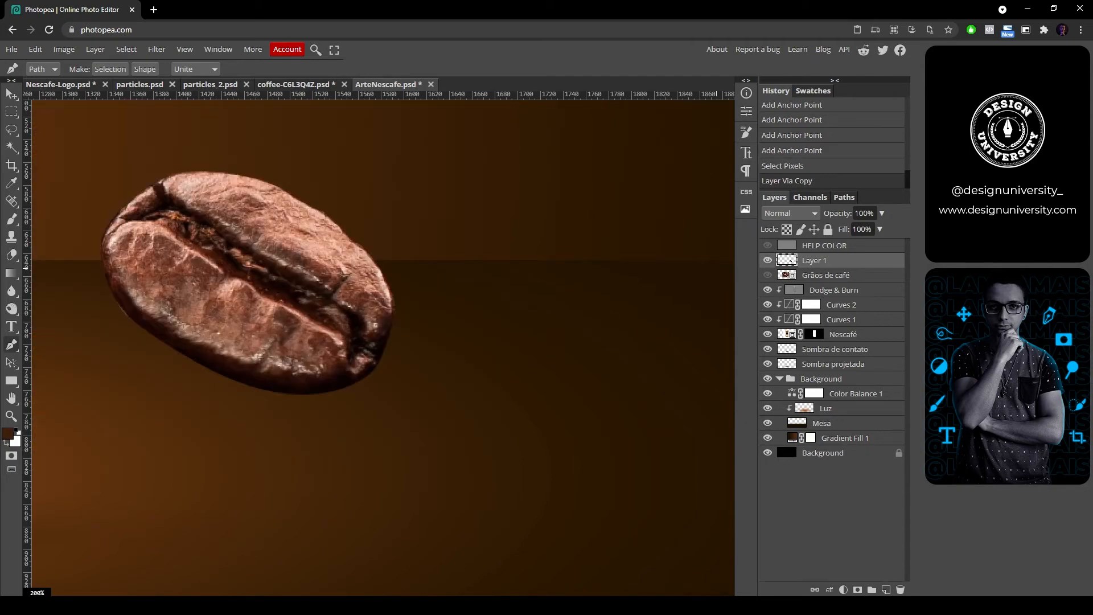
scroll(342, 319, "up", 1)
scroll(341, 321, "down", 3)
scroll(317, 323, "up", 2)
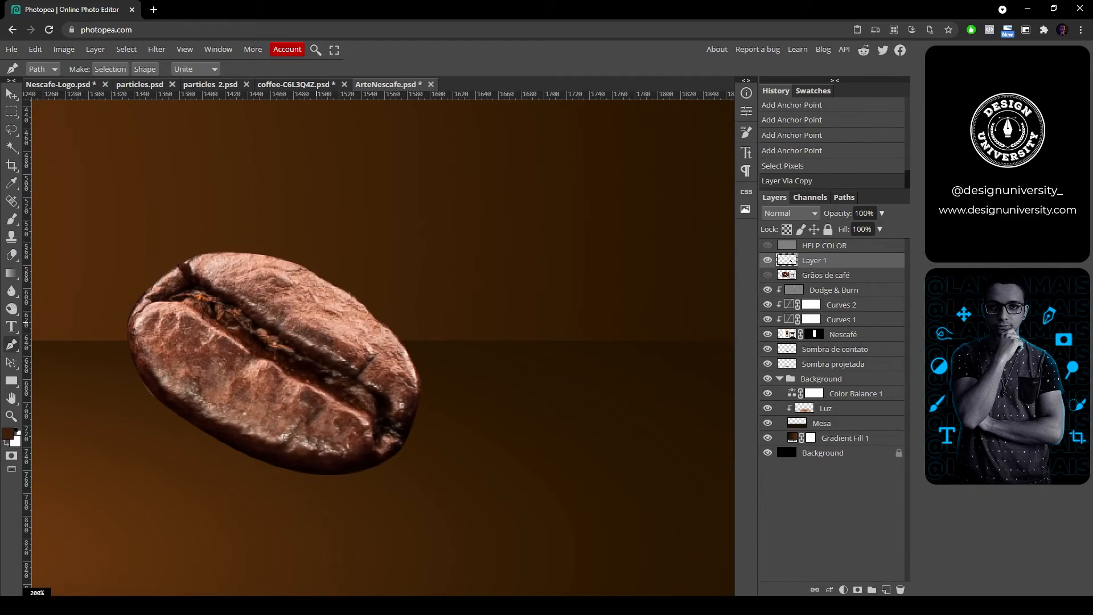
scroll(262, 318, "down", 3)
Step: Hide the cut-out bean's layer, show Grãos de café again, and make it the active layer for tracing another bean
left_click(767, 260)
left_click(767, 275)
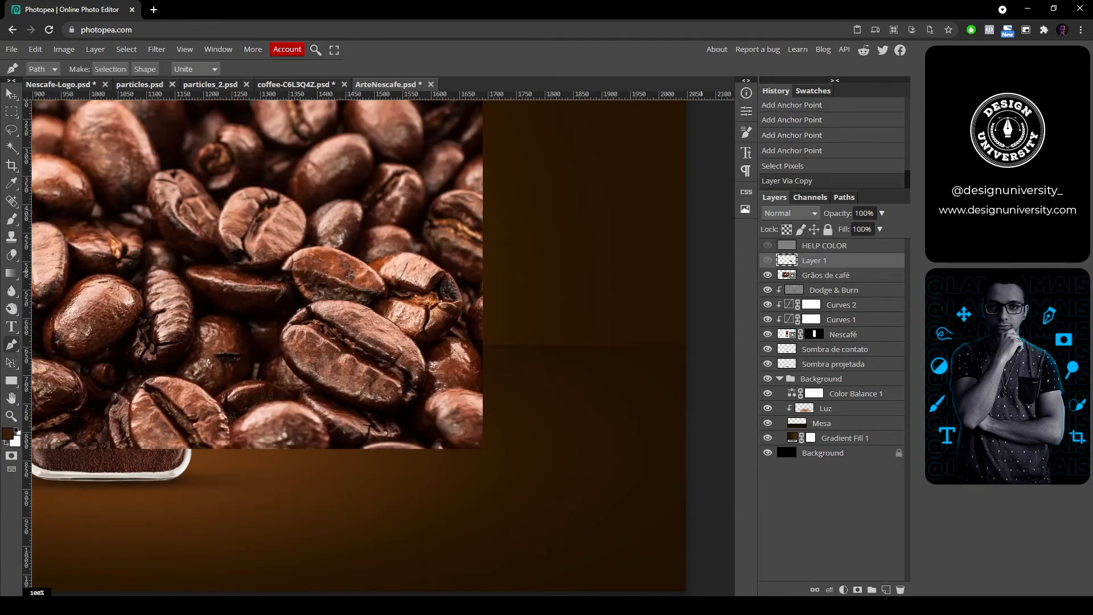
key("ctrl+0")
scroll(328, 353, "up", 3)
left_click_drag(336, 370, 327, 267)
scroll(353, 273, "up", 1)
left_click(825, 275)
Step: Clear the first bean's leftover work path so a separate outline can be started, undoing the misplaced anchor
left_click(259, 446)
key("ctrl+z")
left_click(843, 197)
left_click(899, 590)
left_click(774, 197)
key("ctrl+z")
key("ctrl+z")
Step: Trace a closed Pen path around the rounded bean with the vertical crease in the photo's left half
left_click(309, 467)
left_click_drag(244, 352, 247, 327)
left_click_drag(319, 269, 424, 246)
left_click(318, 269, "alt")
scroll(331, 271, "up", 2)
left_click(354, 264)
scroll(468, 253, "down", 2)
left_click_drag(495, 238, 529, 239)
left_click(556, 301)
left_click_drag(541, 396, 497, 479)
left_click(540, 396, "alt")
left_click_drag(457, 431, 401, 421)
left_click(366, 394)
Step: Convert the second bean's path into a selection, copy it onto a new layer, and check the cutout without the bean photo
scroll(525, 358, "down", 1)
key("ctrl+Return")
key("ctrl+j")
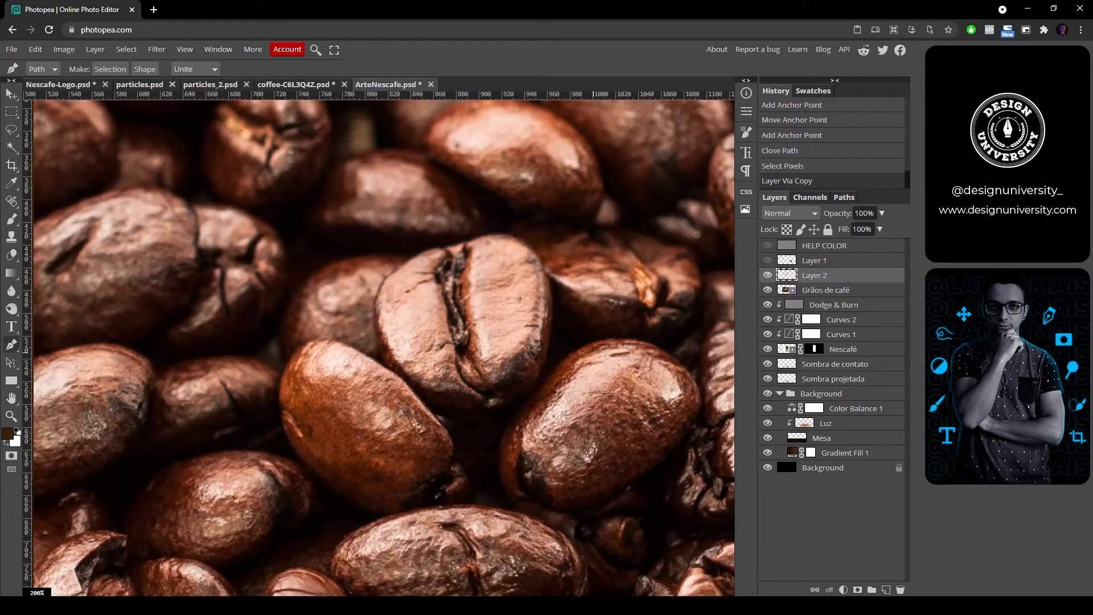
left_click(767, 289)
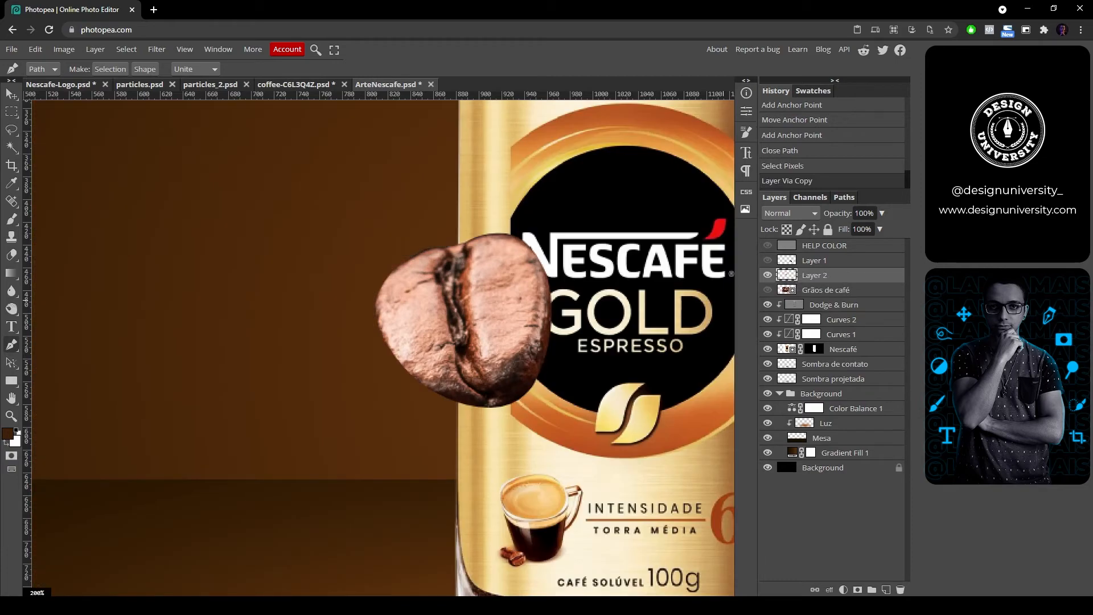
left_click(767, 289)
Step: Trace the round bean right of the photo's centre with a Pen path on Grãos de café, redoing the misplaced anchors
scroll(472, 373, "down", 2)
left_click_drag(471, 372, 285, 319)
scroll(440, 264, "up", 1)
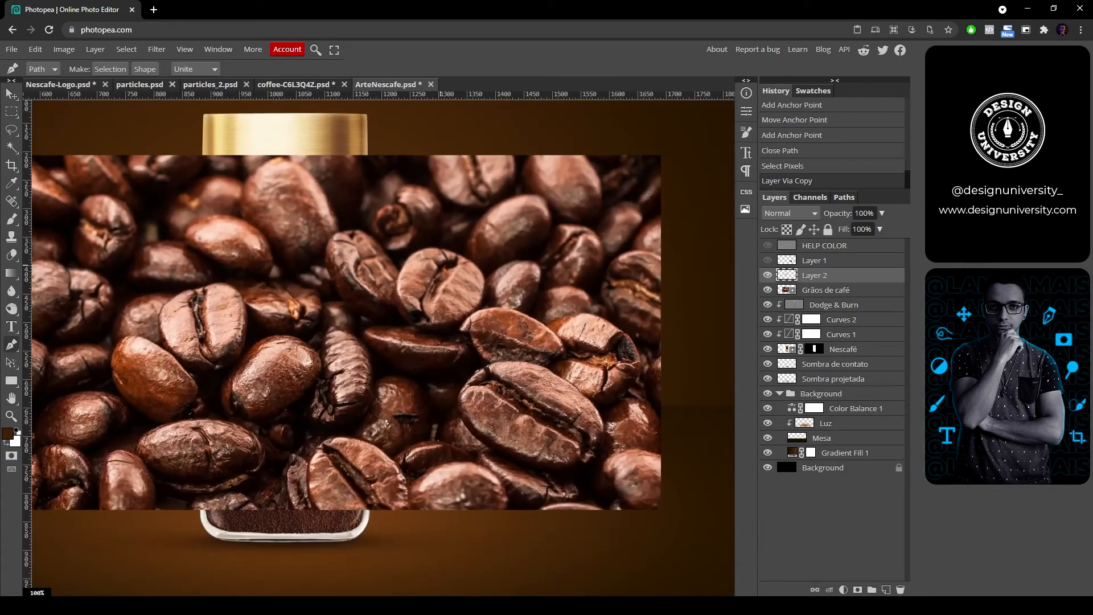
key("ctrl+plus")
left_click(825, 290)
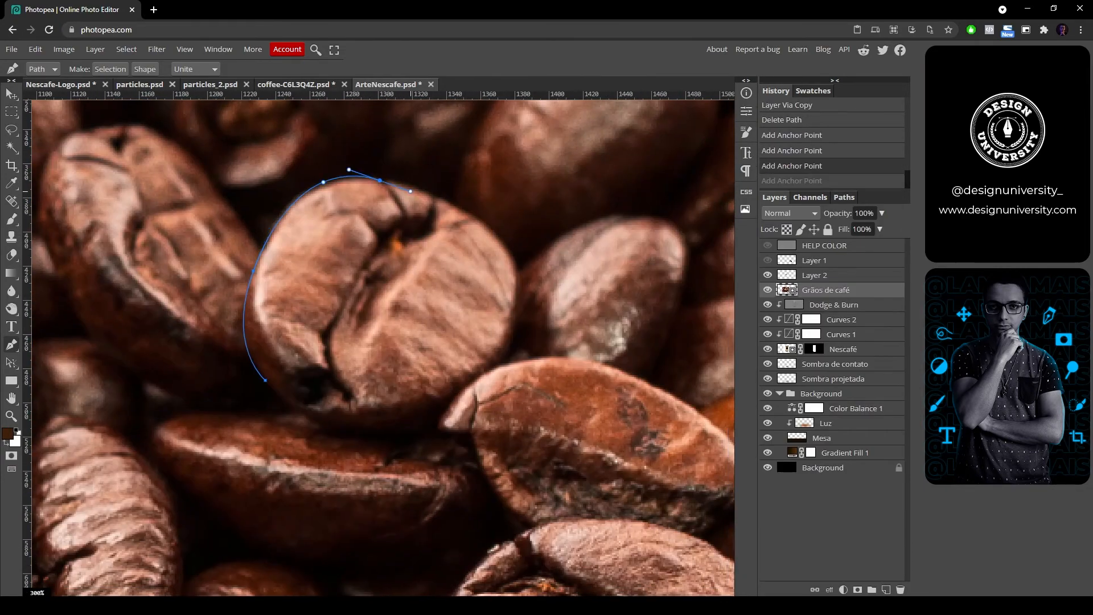
left_click_drag(410, 194, 403, 188)
left_click(405, 185)
left_click(433, 195)
left_click_drag(432, 239, 440, 291)
left_click_drag(387, 343, 329, 368)
left_click_drag(177, 343, 138, 305)
key("ctrl+z")
key("ctrl+z")
key("ctrl+z")
left_click_drag(351, 375, 256, 428)
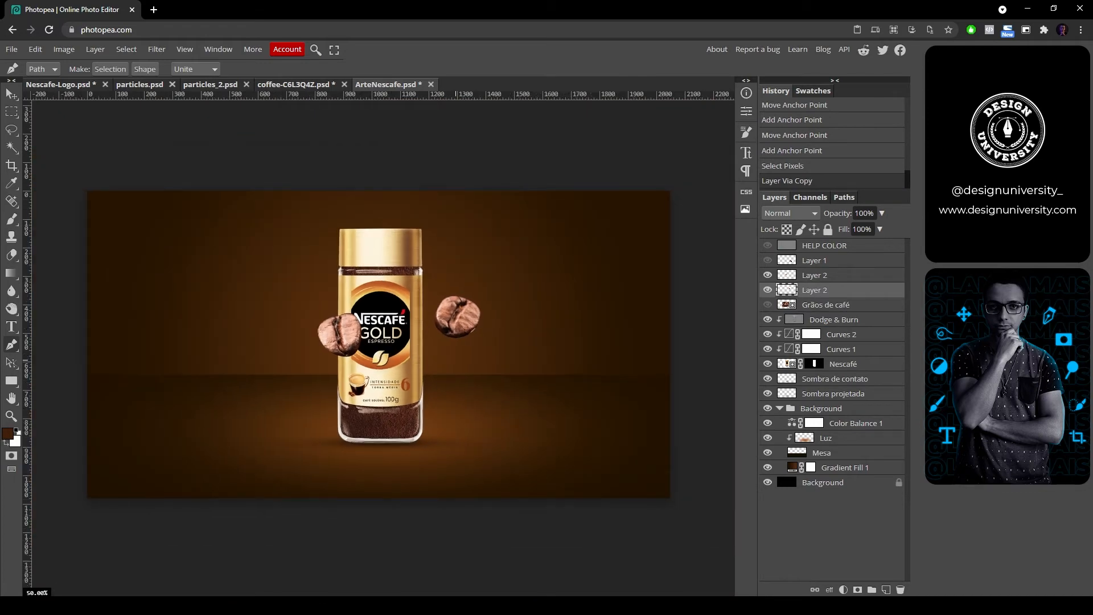
Step: Show the hidden Layer 1 bean again and set the canvas width to 1080 pixels
left_click(767, 260)
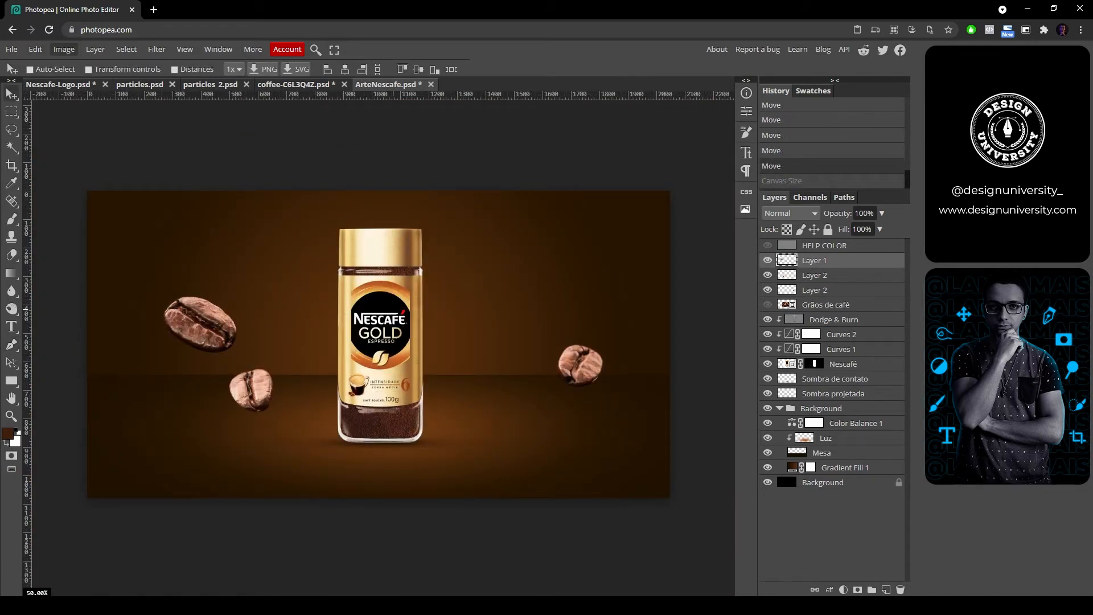
left_click(64, 49)
left_click(87, 180)
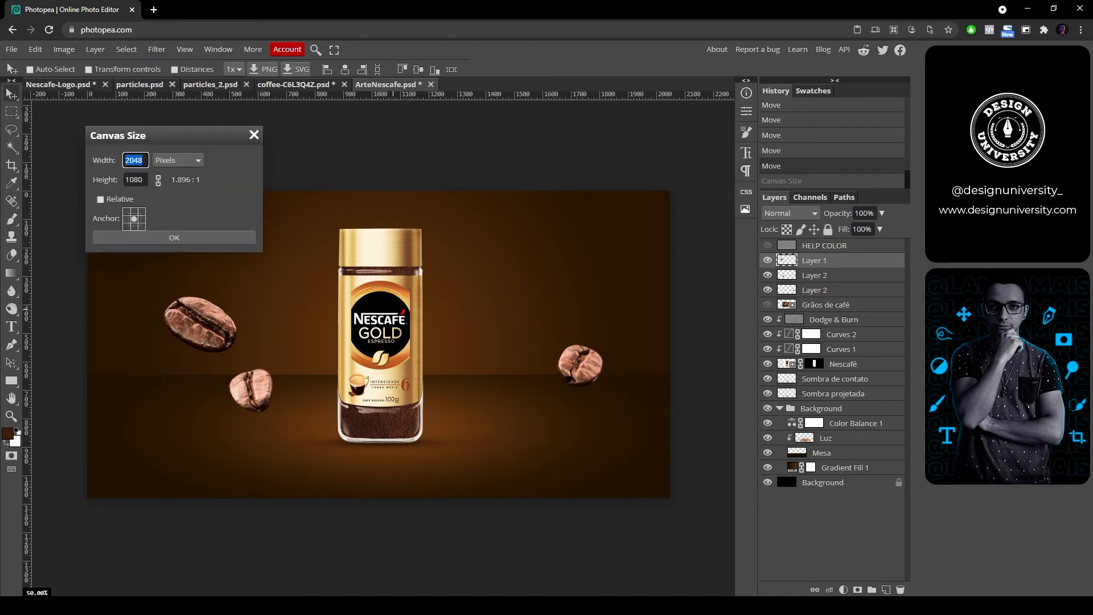
type("1080")
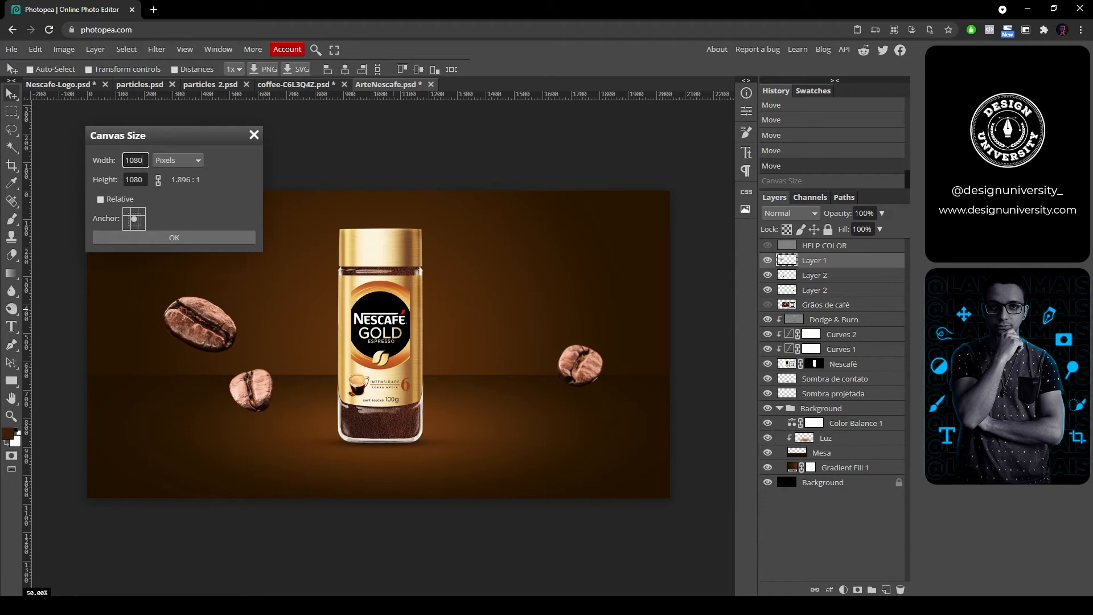
key("Return")
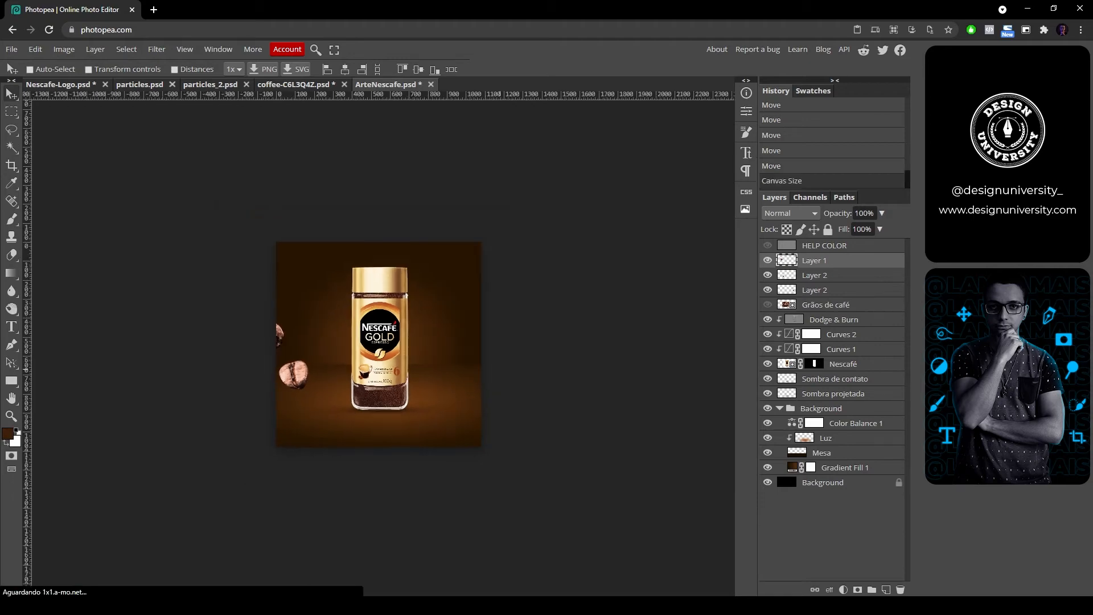
Step: Reposition the three cut-out beans inside the square canvas, two left of the jar and one to its upper right
key("ctrl+plus")
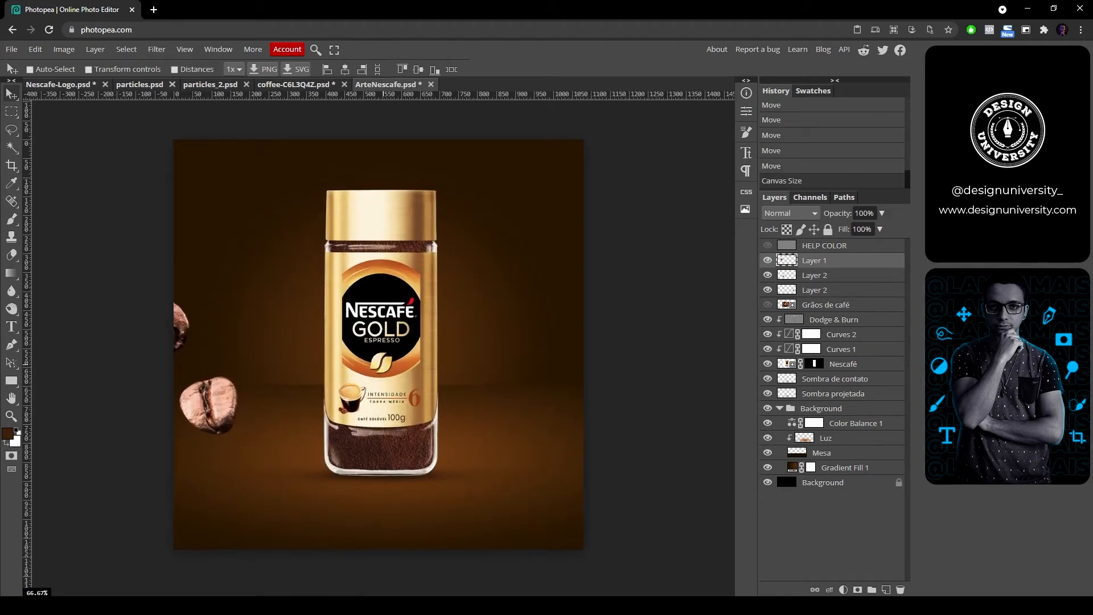
left_click_drag(181, 327, 300, 342)
left_click_drag(209, 405, 266, 445)
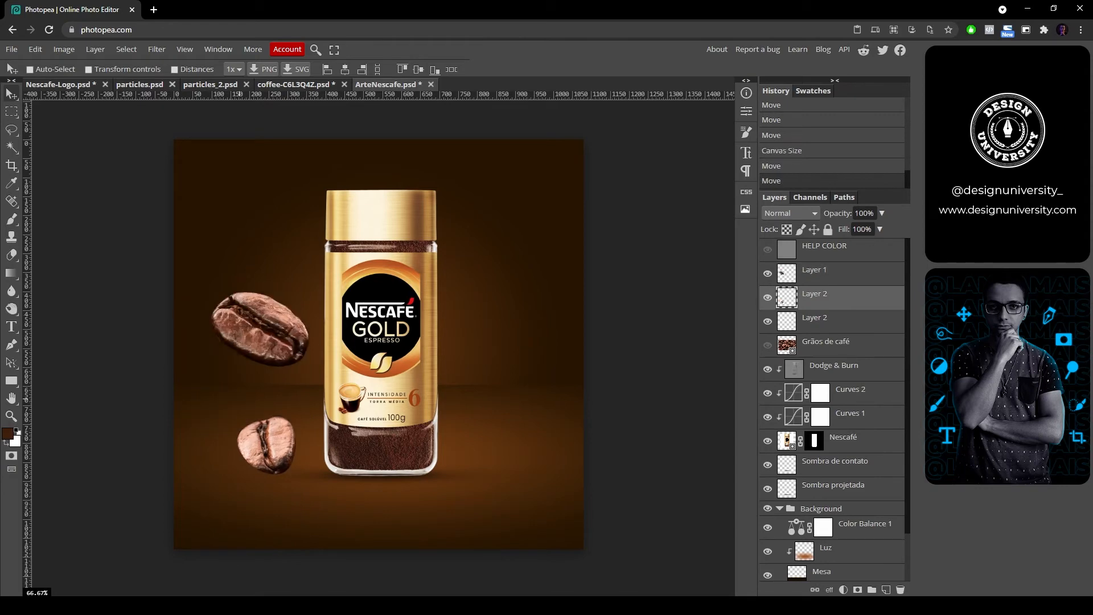
left_click_drag(632, 318, 552, 277)
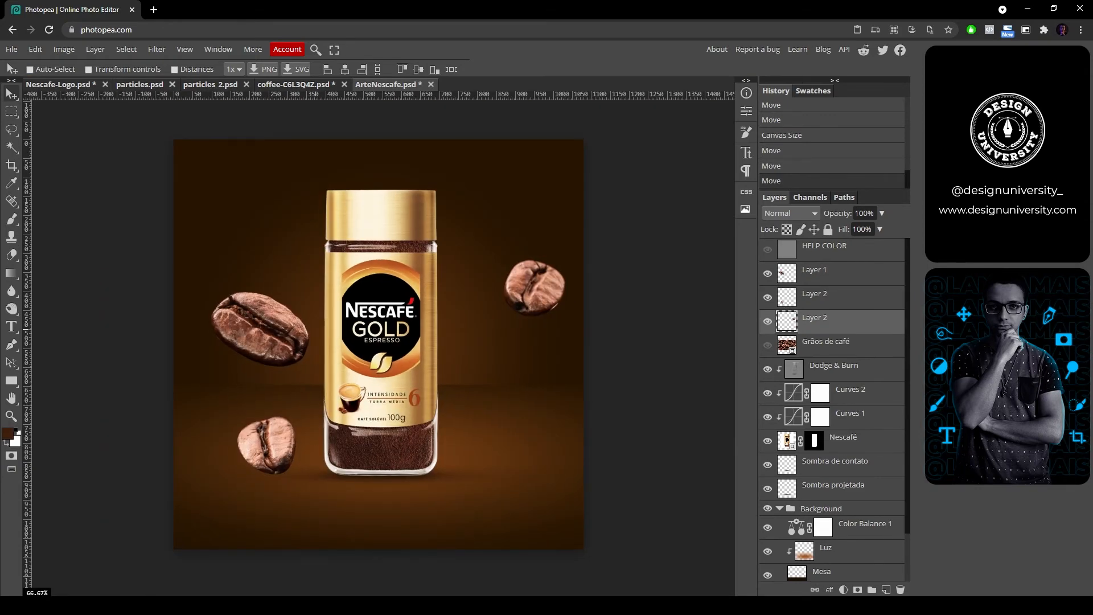
Step: Group the layers from Dodge & Burn down to Sombra projetada and name the folder Nescafé
scroll(842, 387, "down", 2)
left_click(844, 385)
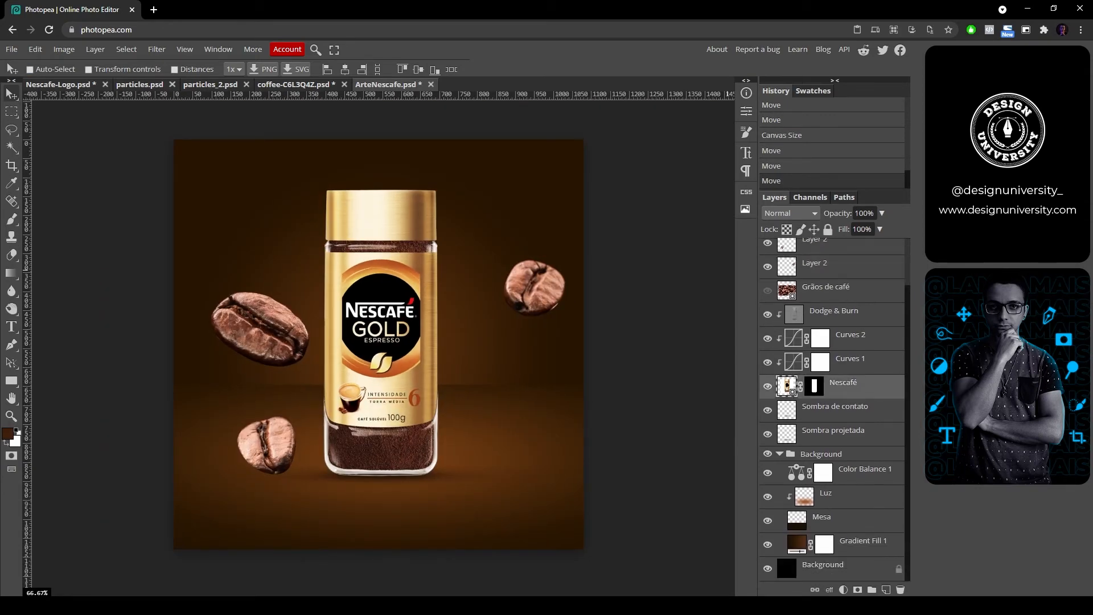
left_click(842, 314)
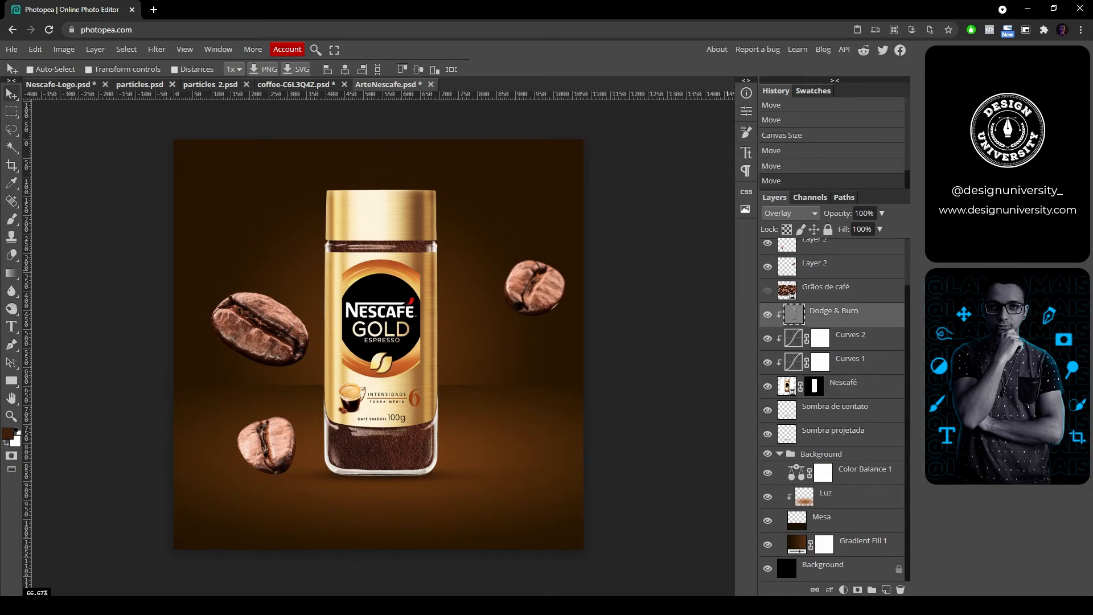
left_click(843, 434, "shift")
key("ctrl+g")
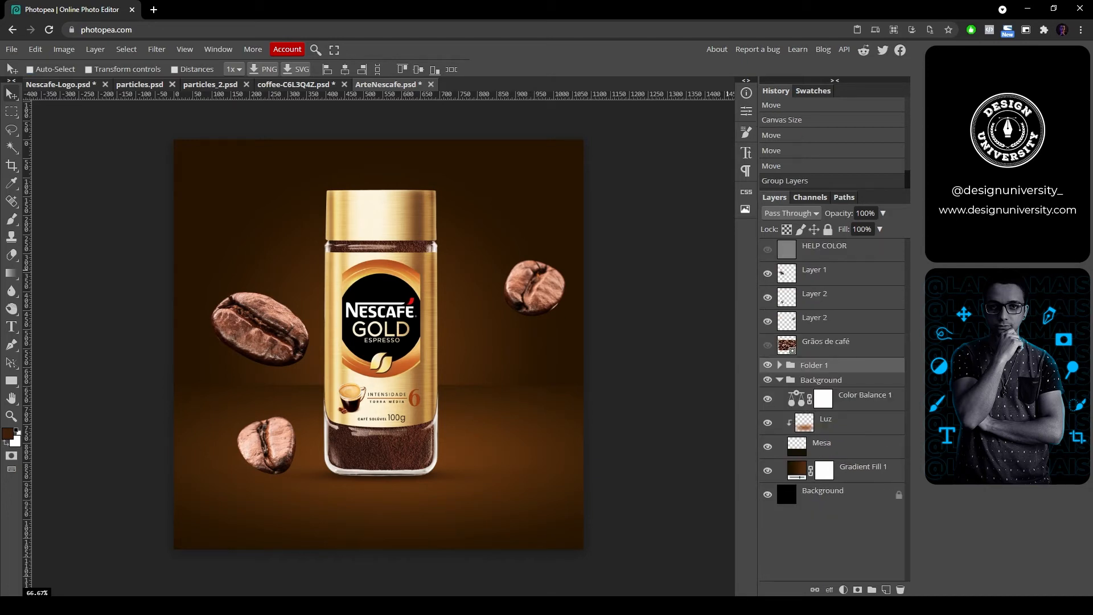
double_click(814, 365)
type("Nescafé")
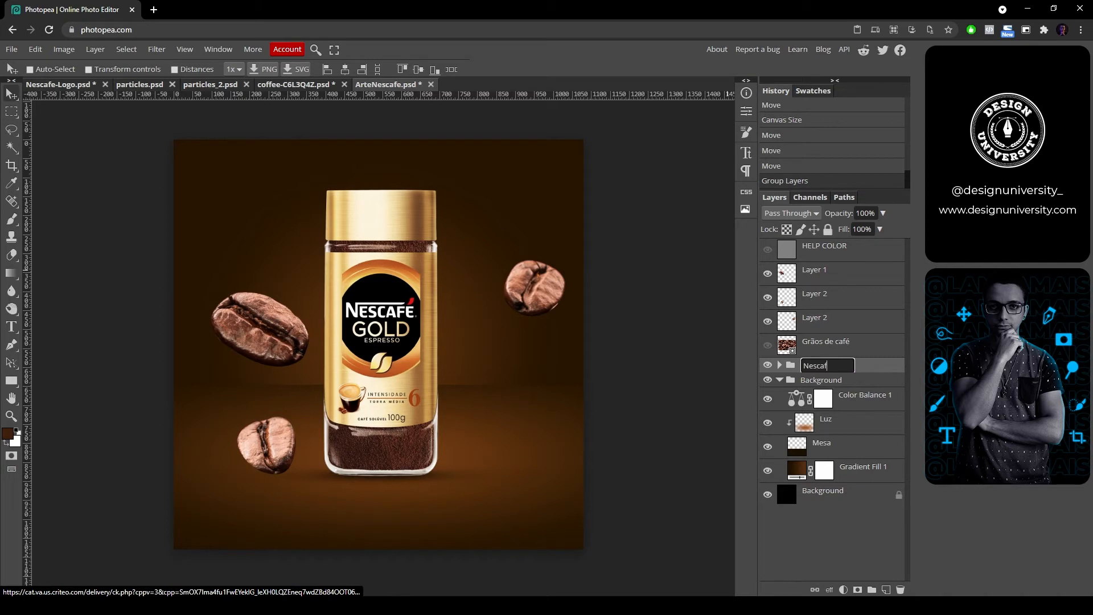
key("Return")
Step: Scale the Nescafé group down slightly about its centre so the jar has more room in the composition
key("ctrl+alt+t")
mouse_move(378, 191)
left_mouse_down()
mouse_move(378, 205)
mouse_move(379, 191)
left_mouse_up()
key("Escape")
left_click_drag(670, 191, 636, 208)
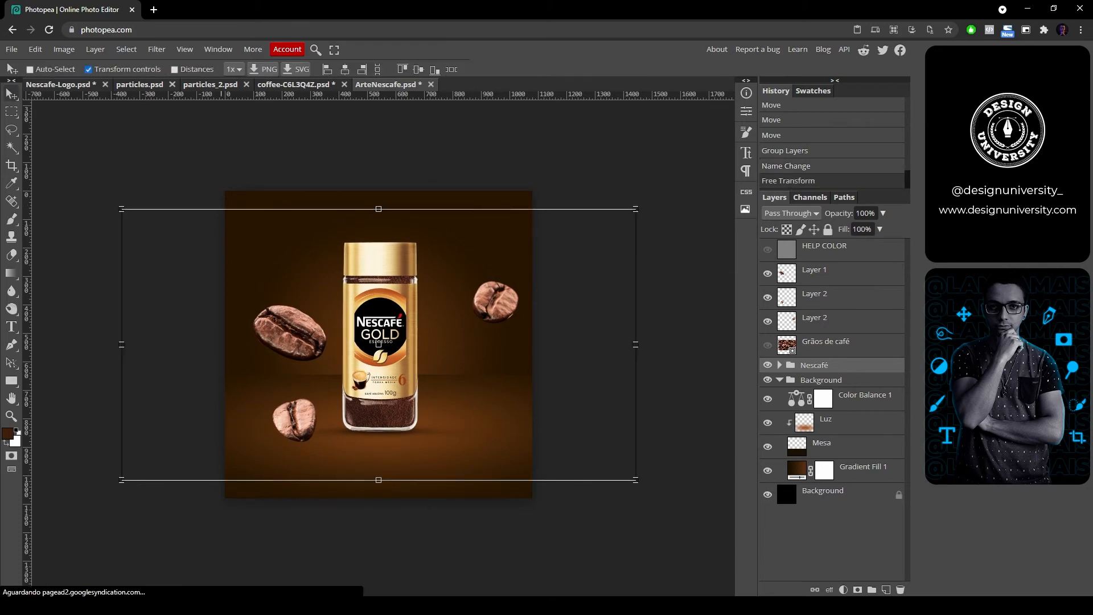
key("Return")
scroll(544, 331, "up", 2)
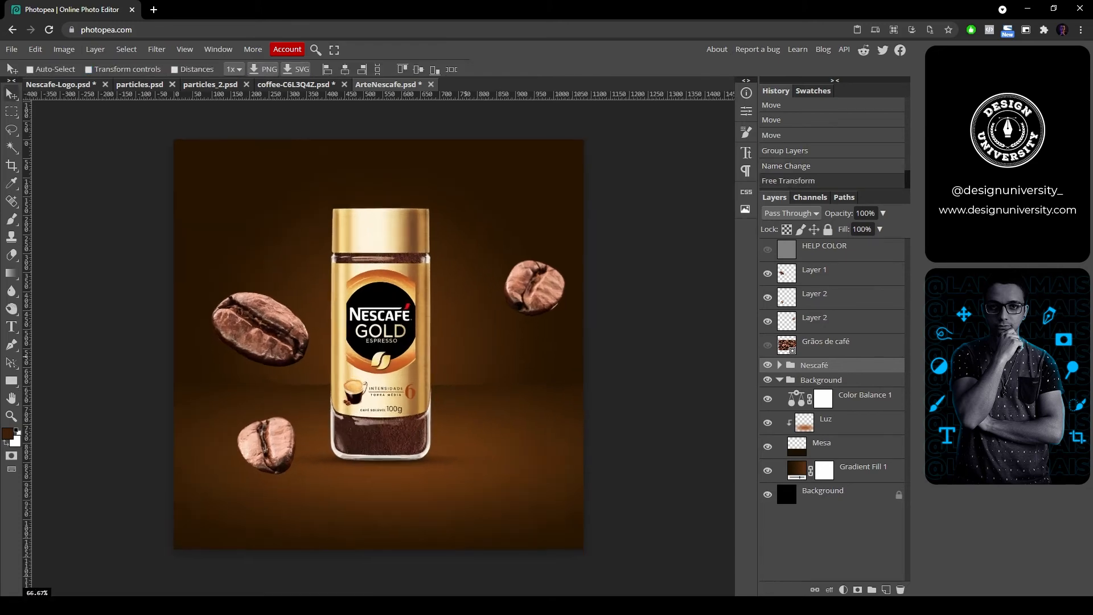
Step: Move the Layer 1 bean into the canvas's upper-left corner, shrinking it and rotating it to a steeper tilt
scroll(540, 335, "down", 1)
left_click_drag(279, 325, 250, 232)
key("ctrl+t")
left_click_drag(282, 198, 220, 205)
key("Return")
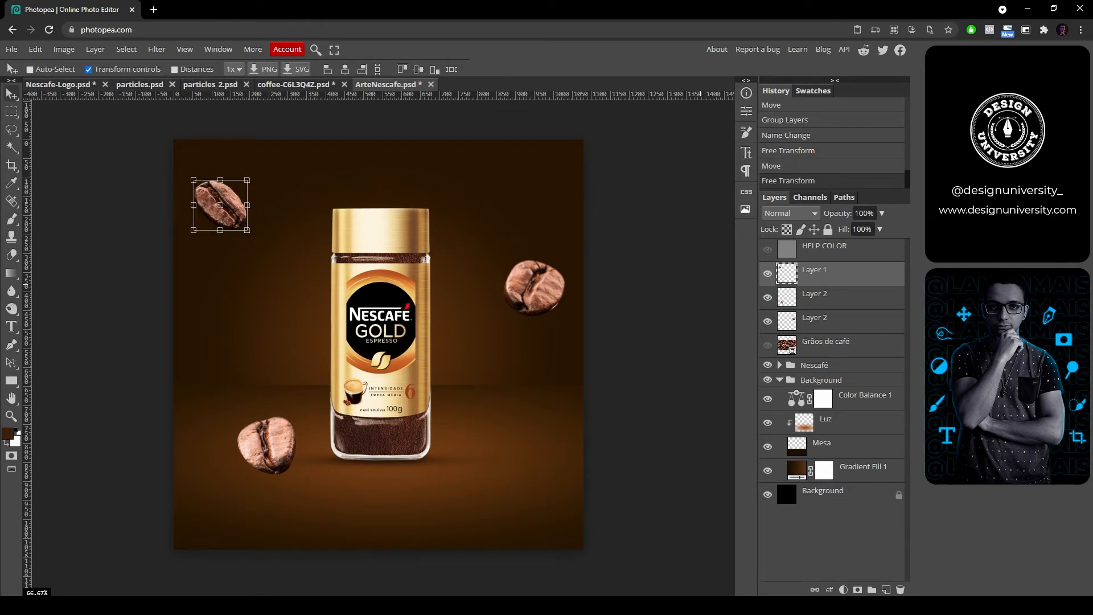
Step: Convert Layer 1 to a Smart Object and set up a Motion Blur with a -45° angle and 10 px distance
right_click(820, 270)
left_click(757, 439)
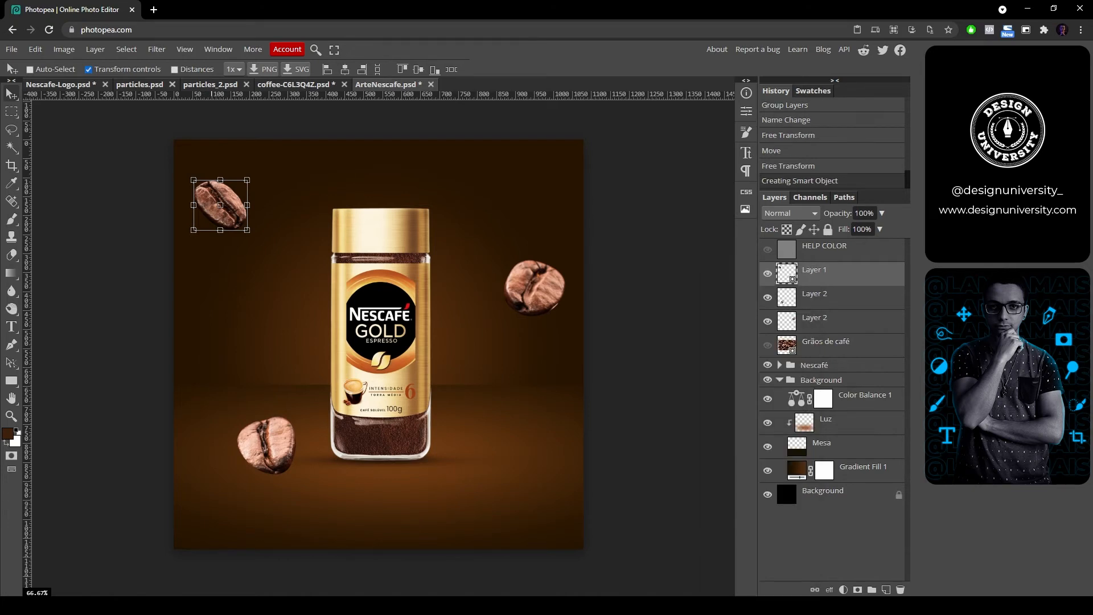
left_click(156, 49)
mouse_move(165, 163)
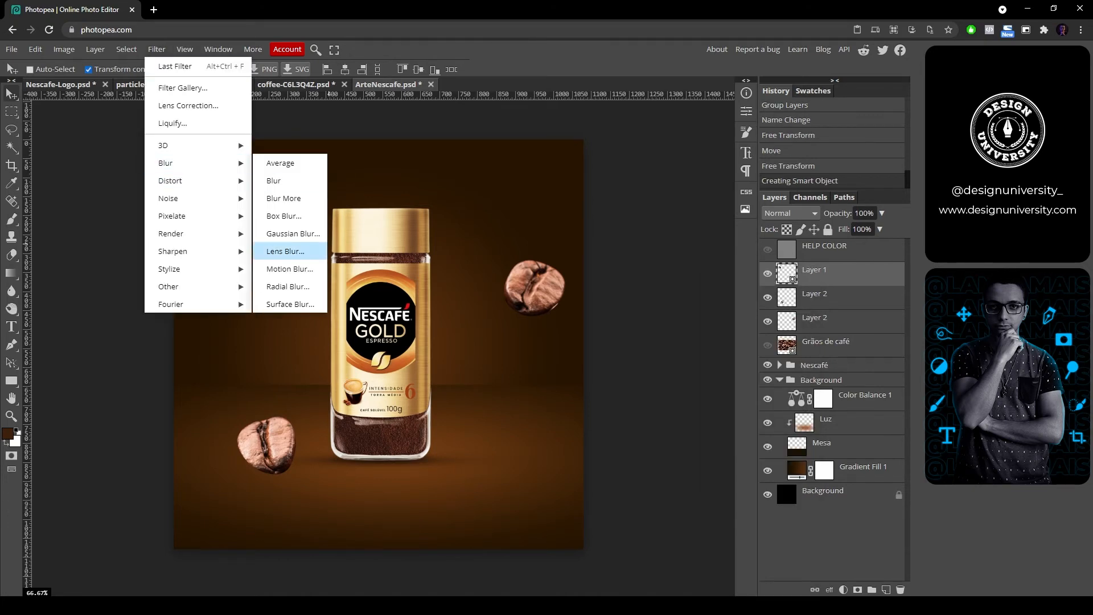
left_click(289, 268)
type("-52")
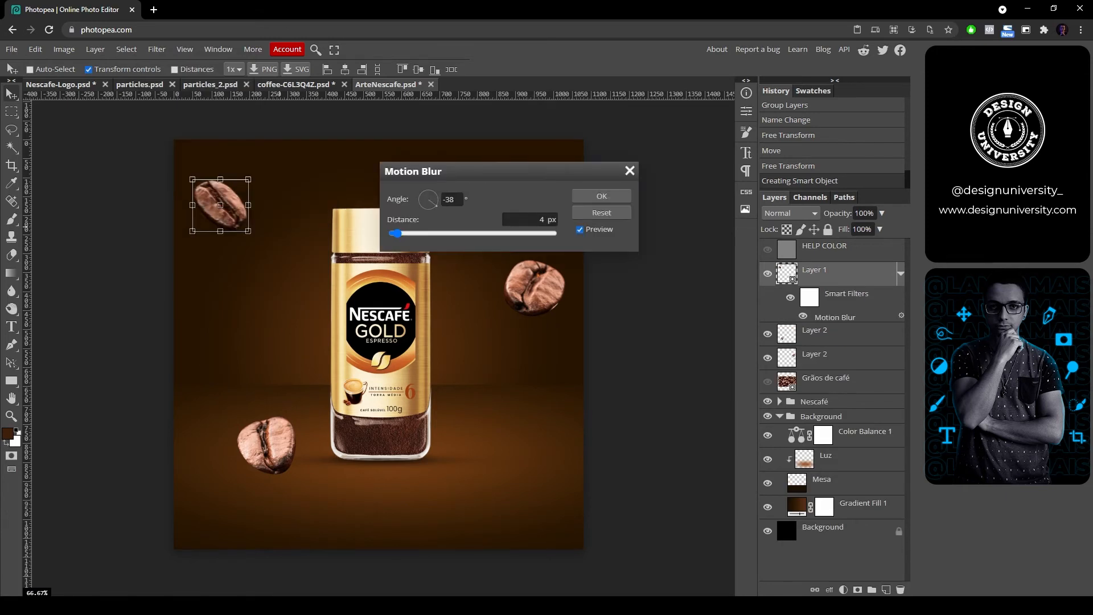
left_click(452, 199)
type("-45")
left_click_drag(395, 233, 408, 233)
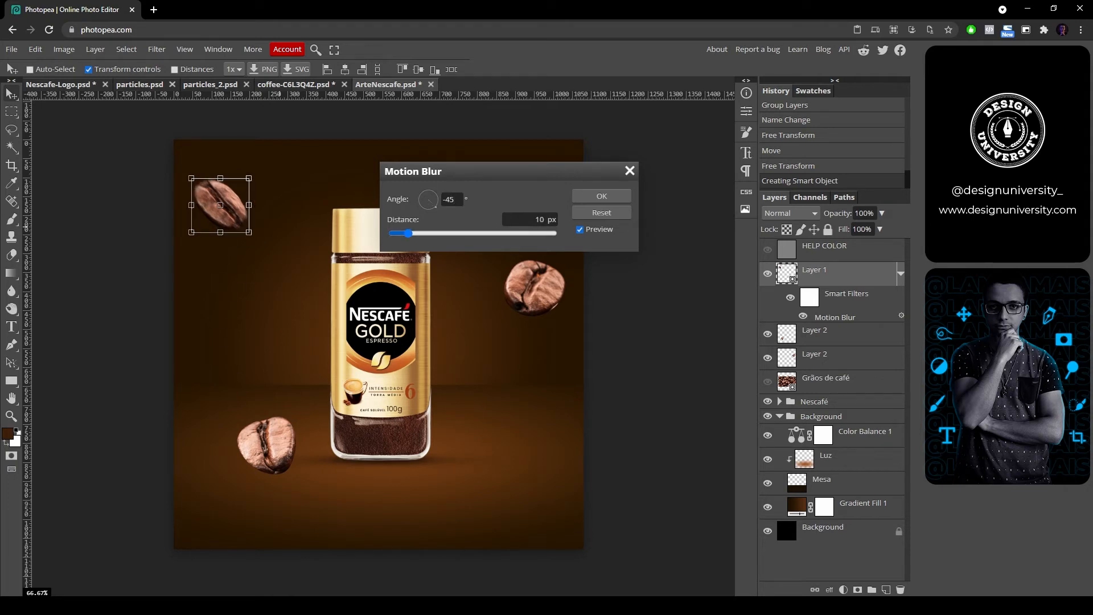
Step: Try a 20 px blur distance, settle on 15 px and apply the Motion Blur to the upper-left bean
left_click(538, 220)
type("20")
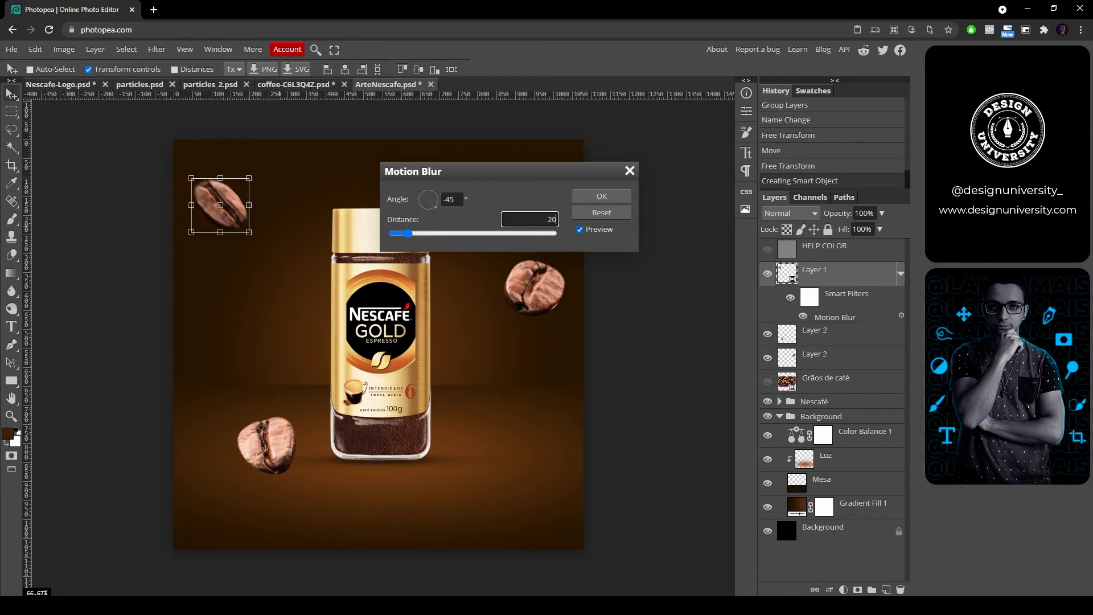
key("Return")
left_click(540, 219)
type("15")
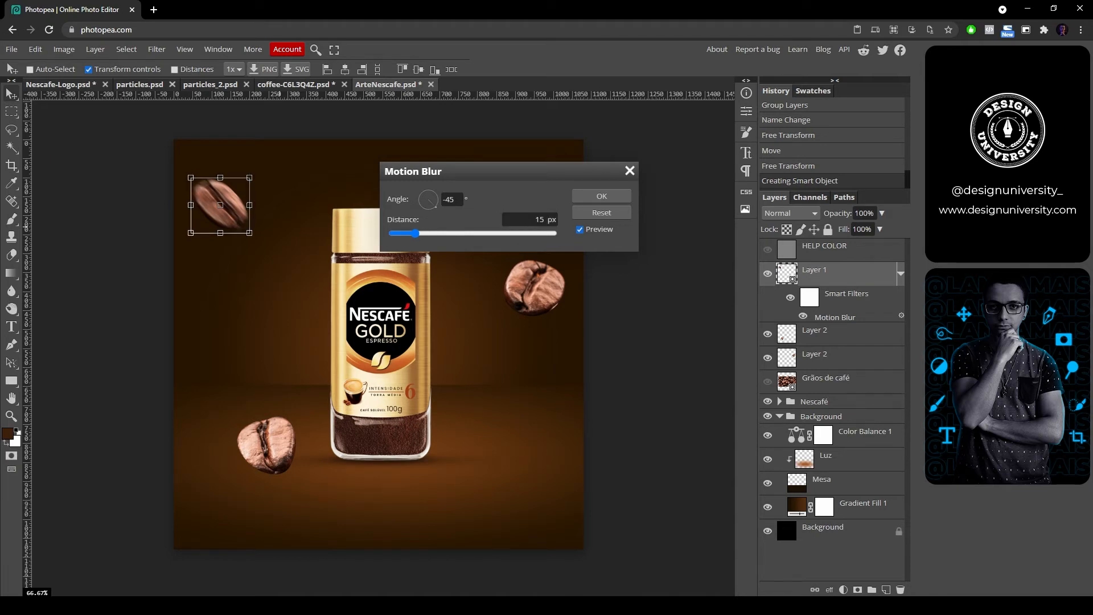
left_click(601, 195)
Step: Turn off the transform controls and reduce the Motion Blur distance on Layer 1 to 10 px
left_click(88, 69)
left_click(30, 69)
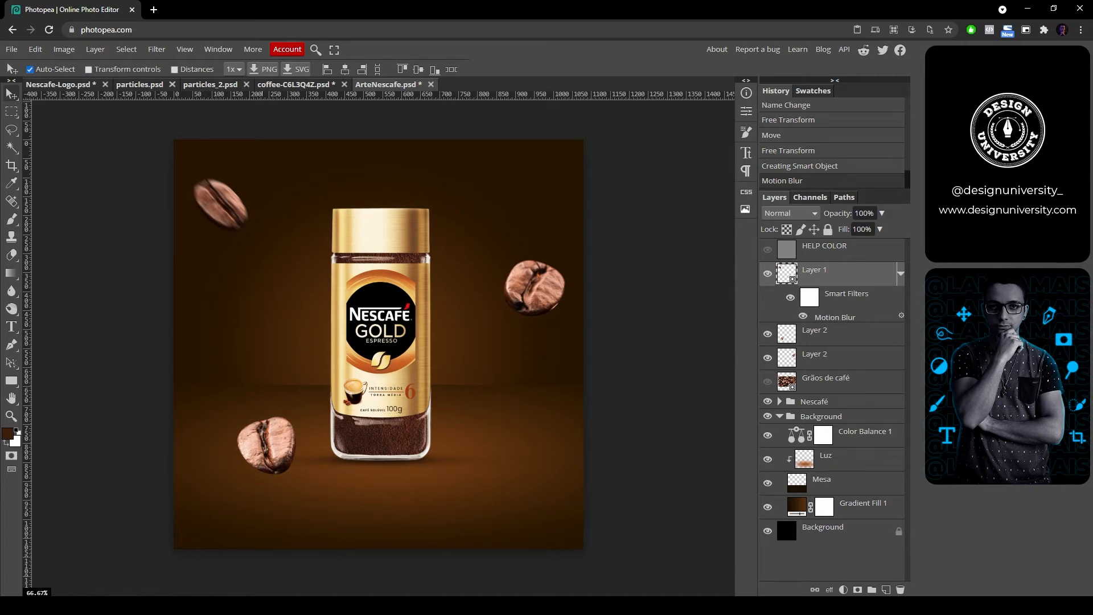
key("ctrl+1")
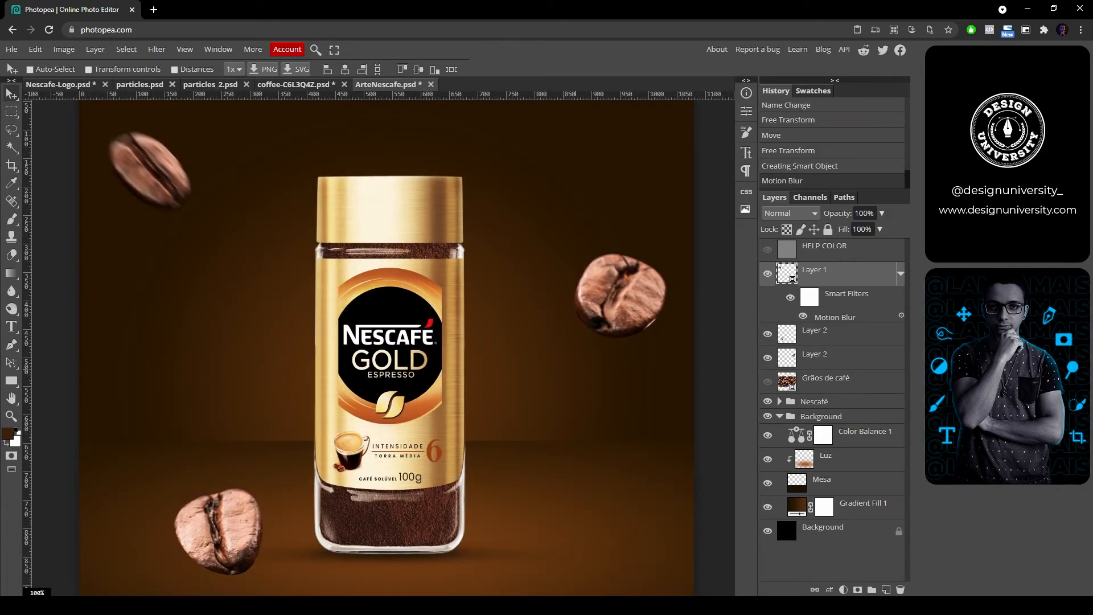
double_click(834, 317)
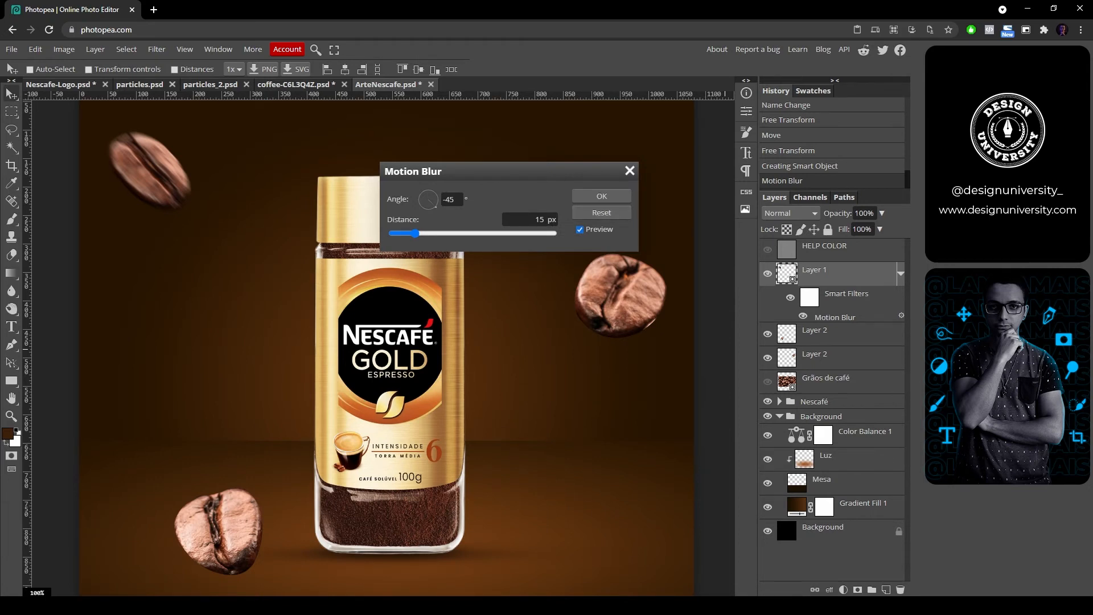
left_click_drag(513, 172, 499, 185)
left_click_drag(524, 233, 565, 230)
type("10")
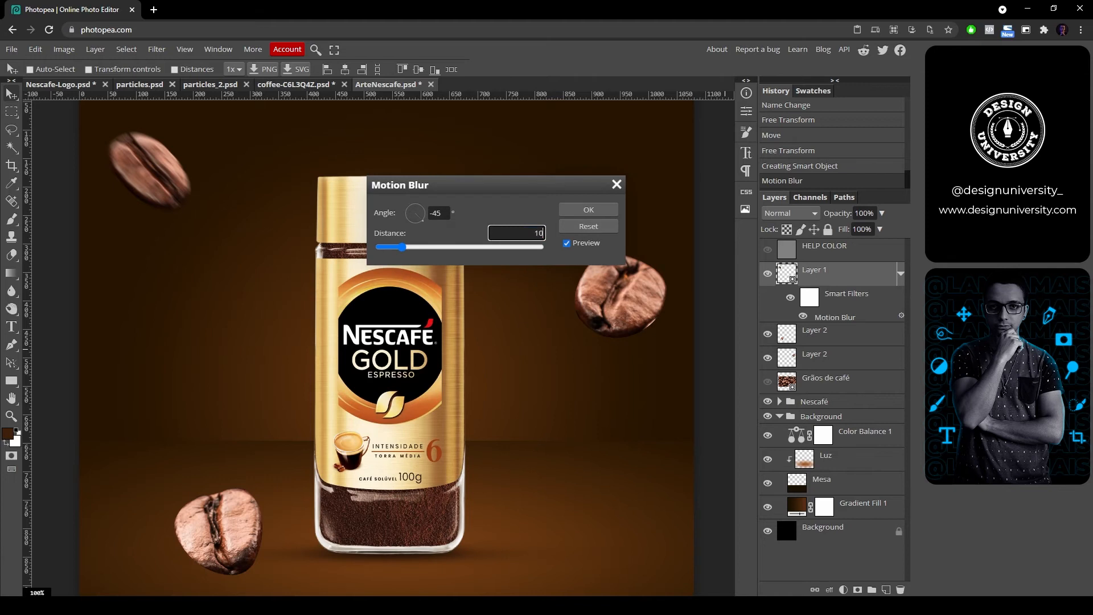
left_click(589, 210)
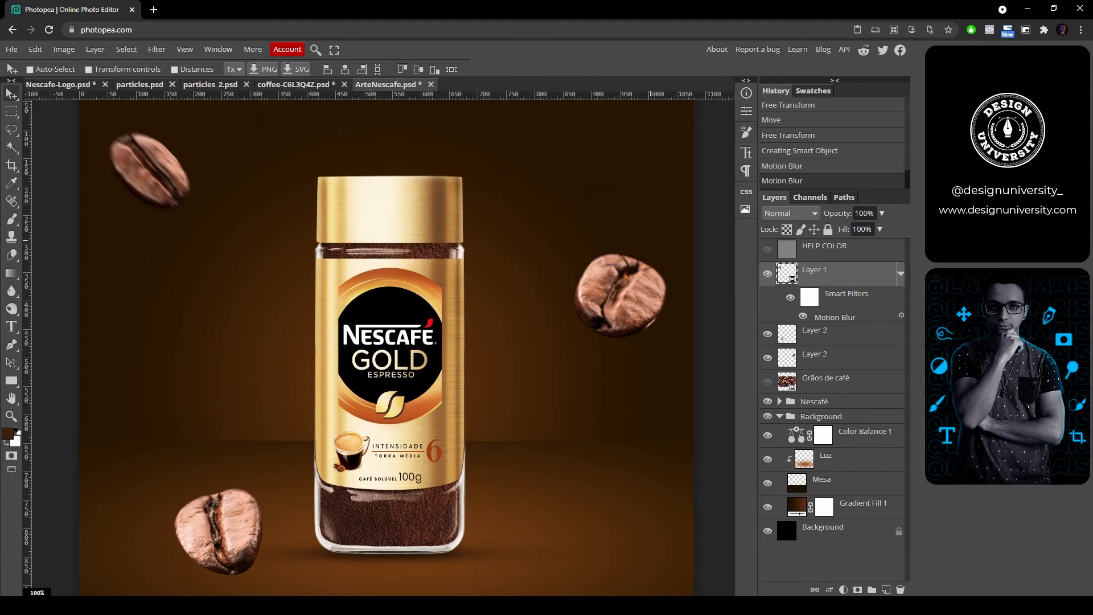
Step: Convert the two remaining bean layers, both named Layer 2, to Smart Objects
left_click(823, 334)
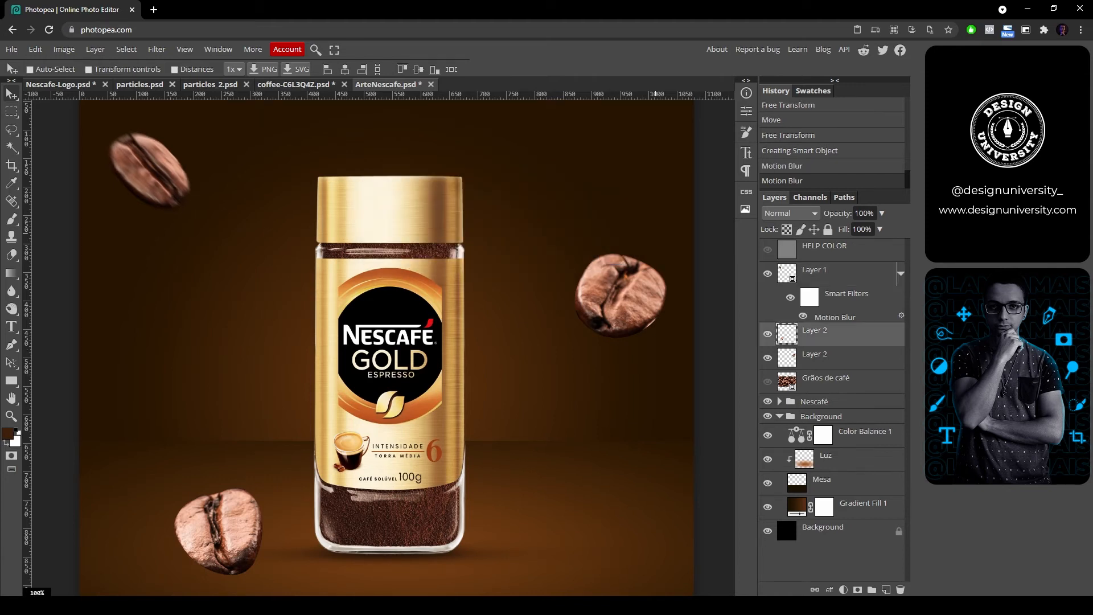
right_click(831, 334)
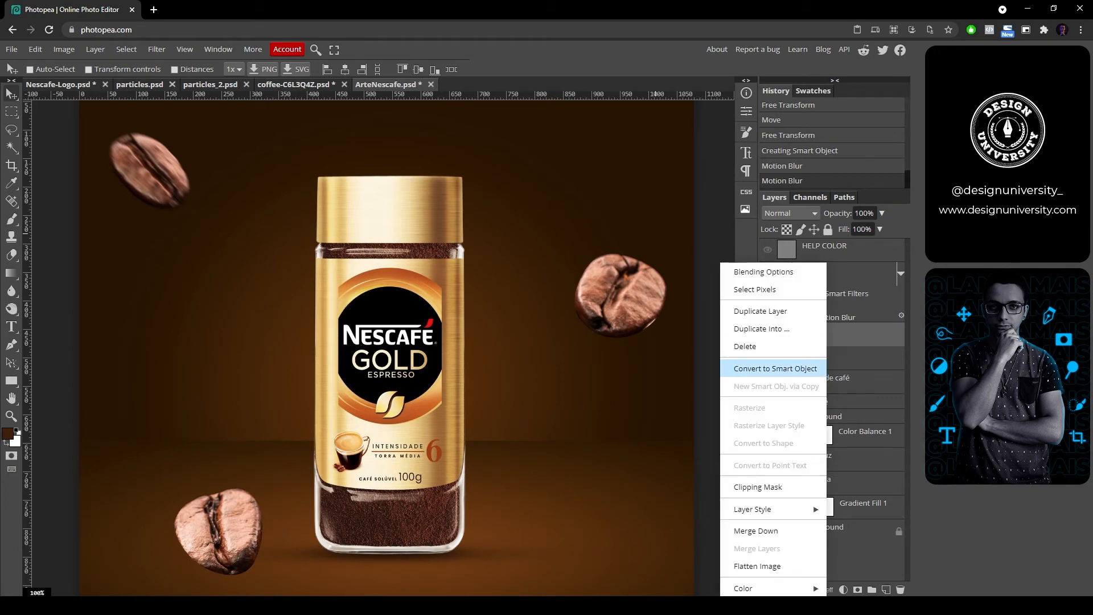
left_click(776, 368)
Step: Scale the lower-left bean to 48.17%, rotate it -27.9° and place it below the upper-left bean
left_click_drag(218, 535, 212, 393)
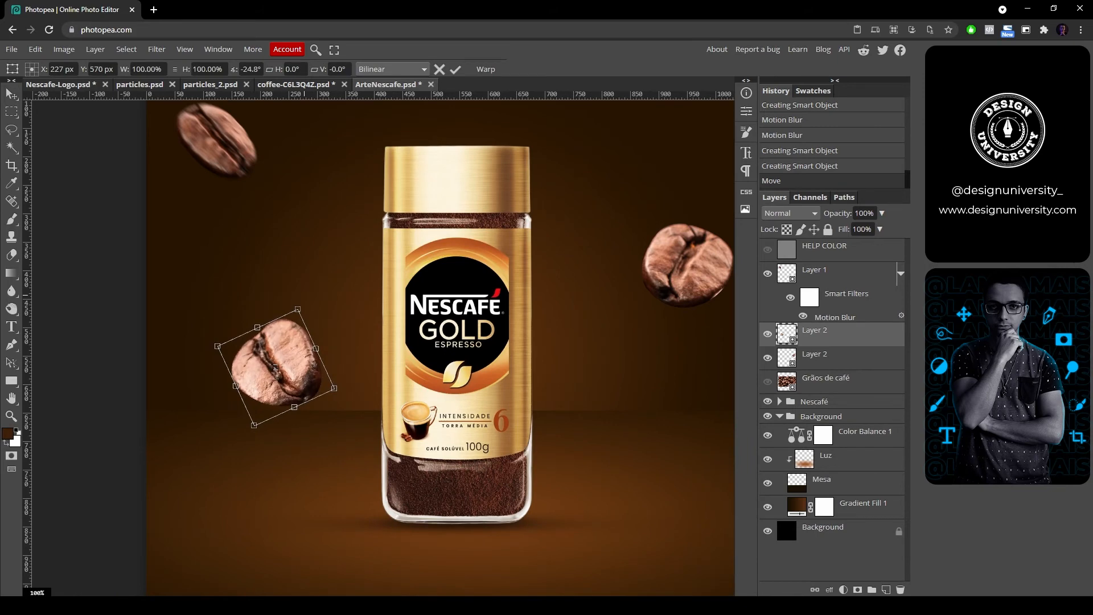
key("ctrl+z")
left_click_drag(305, 424, 286, 373)
left_click_drag(246, 369, 205, 269)
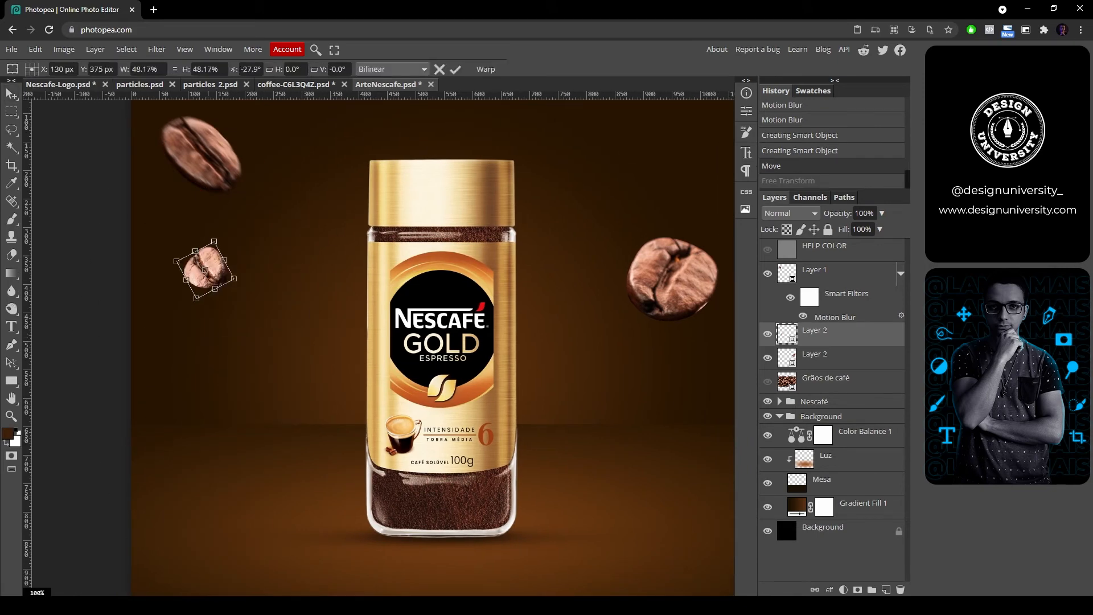
key("Return")
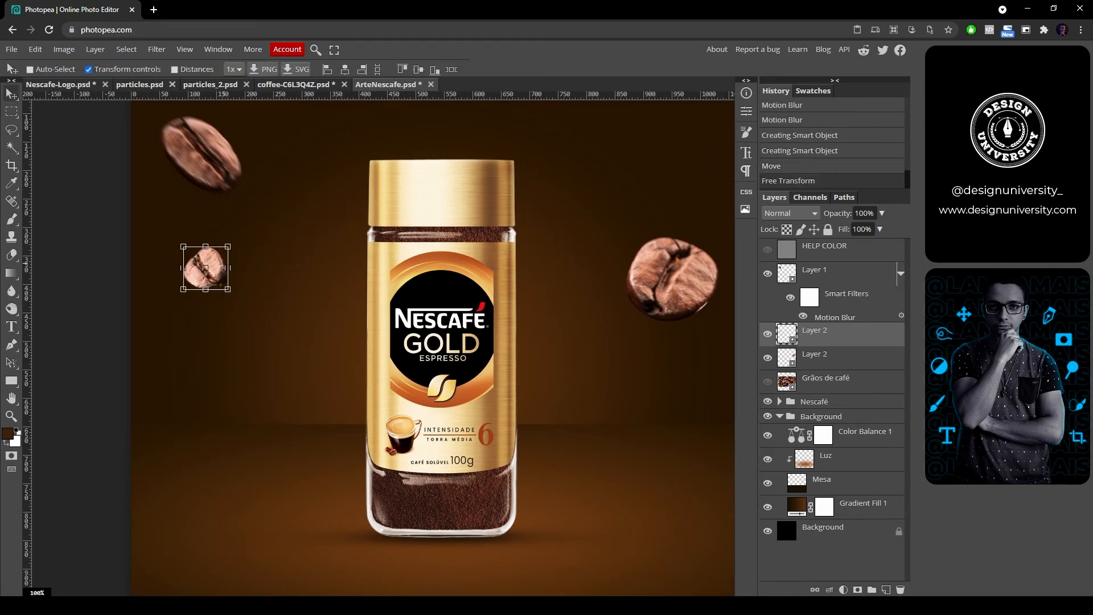
left_click_drag(206, 267, 210, 278)
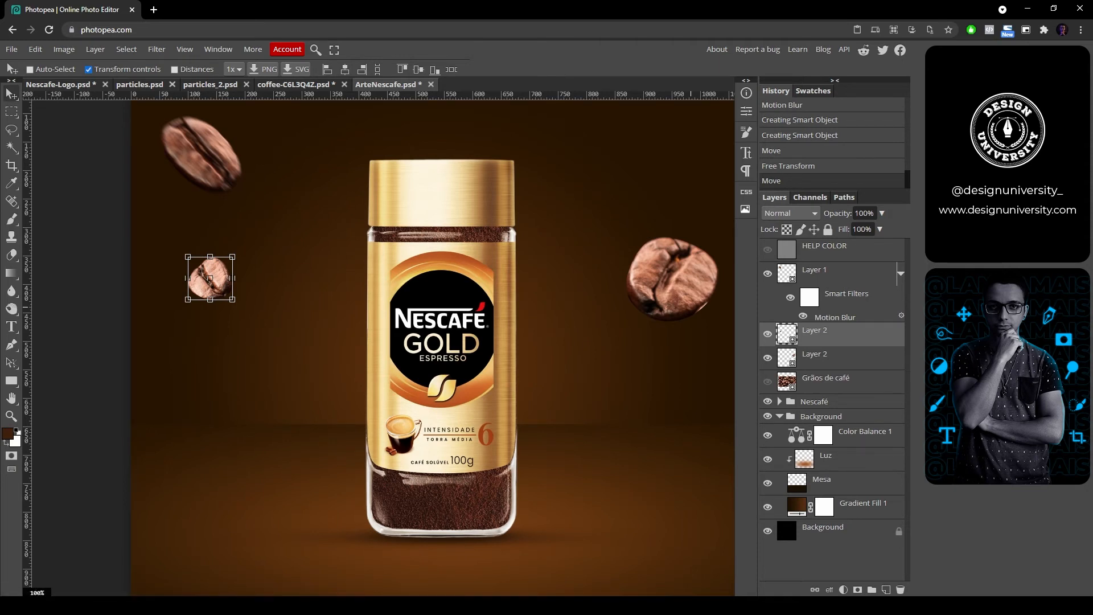
Step: Copy Layer 1's Motion Blur smart filter to the small bean's layer, and adjust that bean's rotation and position
left_click_drag(834, 317, 836, 335)
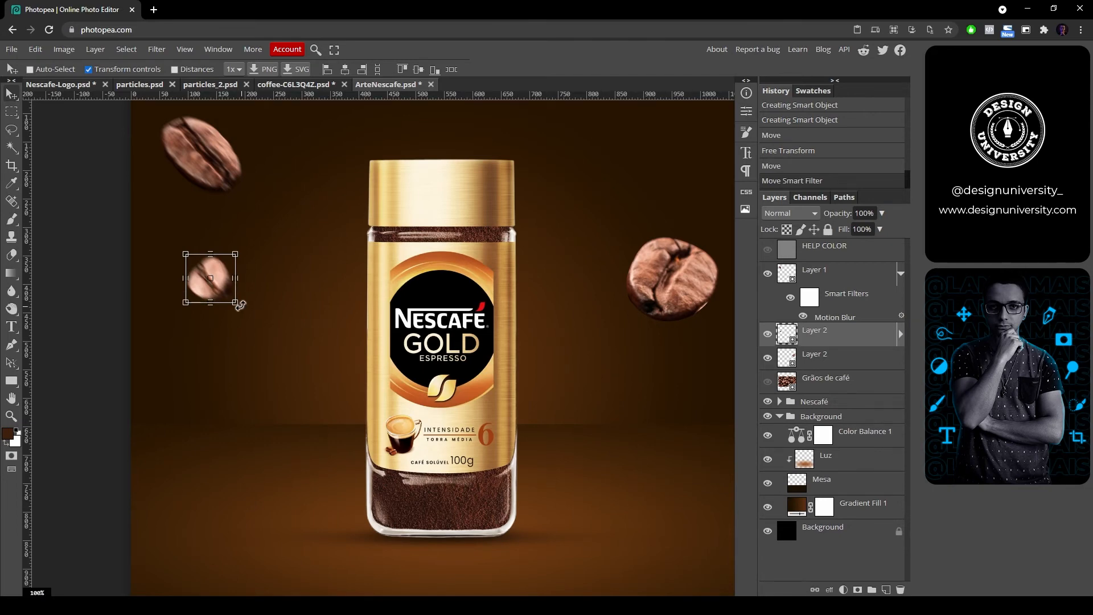
left_click_drag(239, 304, 251, 288)
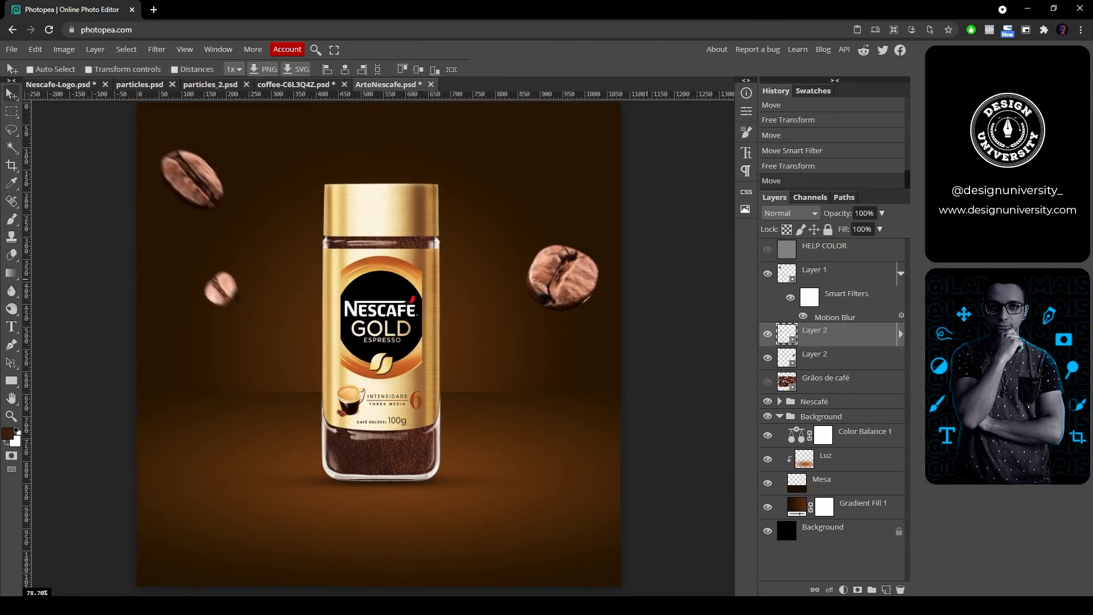
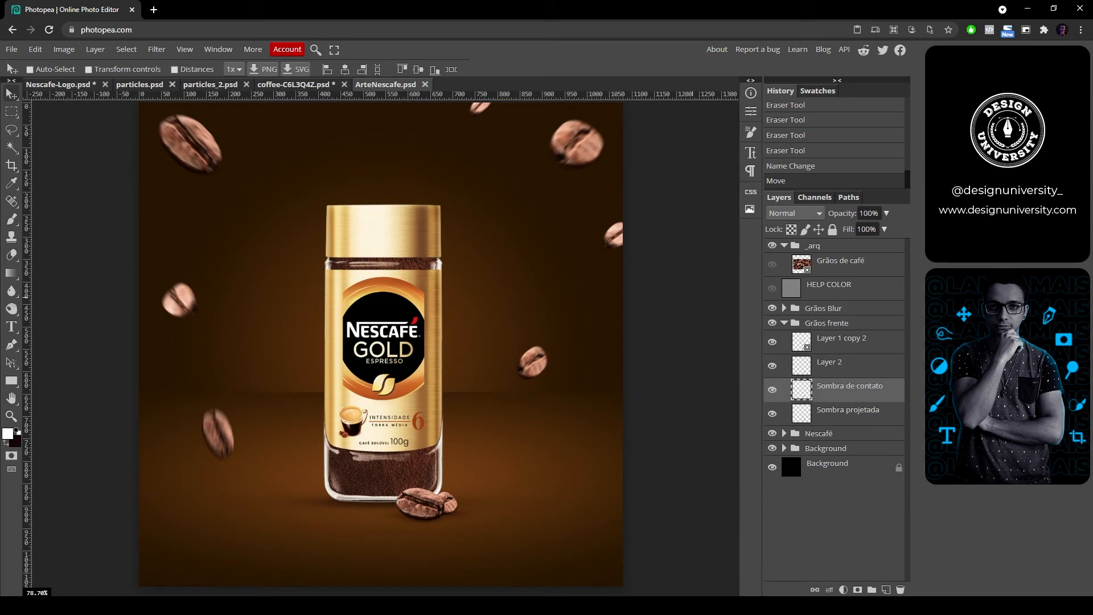
Step: Collapse the Grãos frente folder to tidy the layer stack
left_click(783, 323)
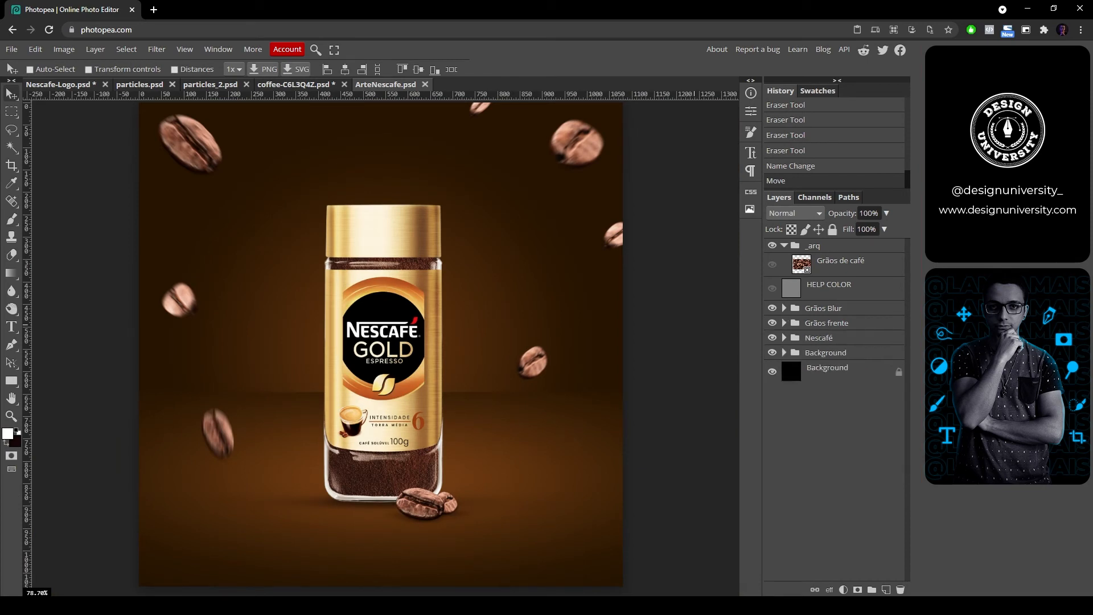
Step: Group the Grãos Blur and Grãos frente folders together and name the new folder Grãos
left_click(826, 323)
left_click(823, 308, "ctrl")
key("ctrl+g")
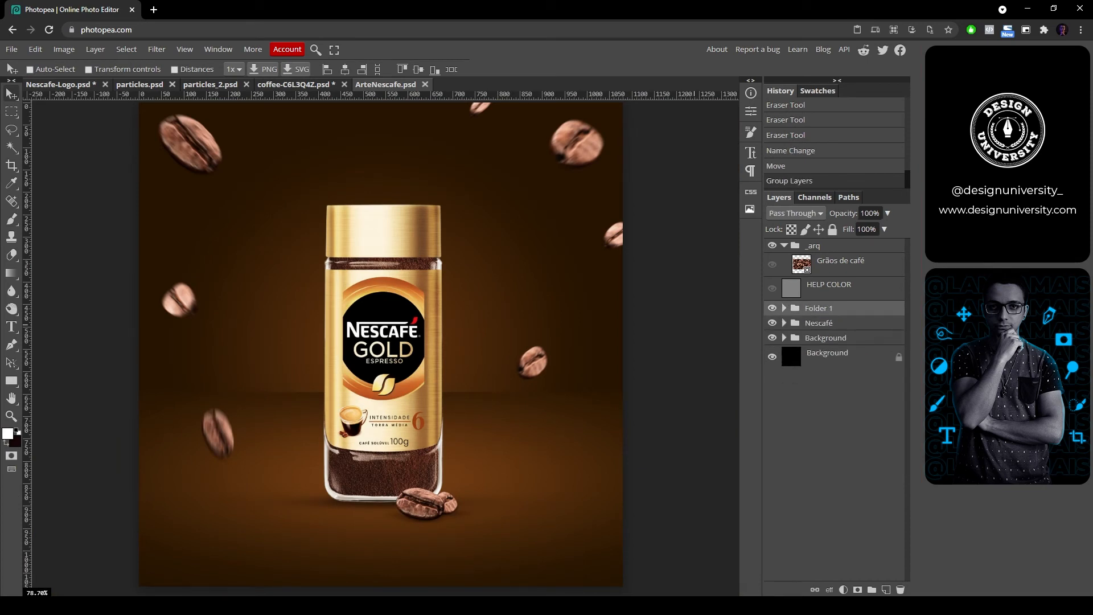
double_click(818, 308)
type("Grãos")
key("Return")
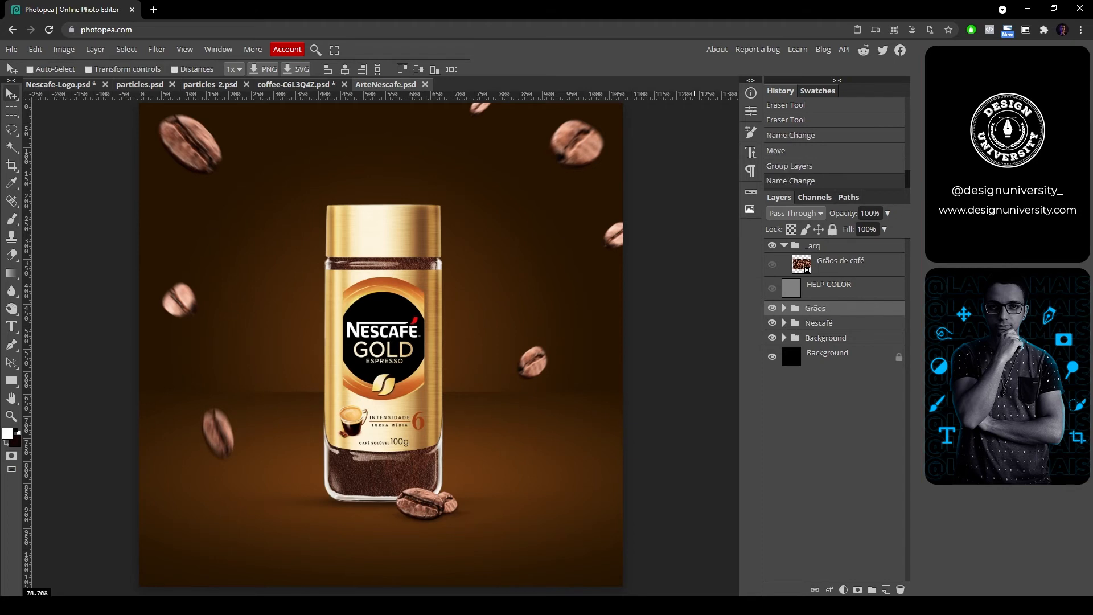
Step: Expand the Grãos folder and set its blending mode to Normal
left_click(784, 308)
left_click(834, 322)
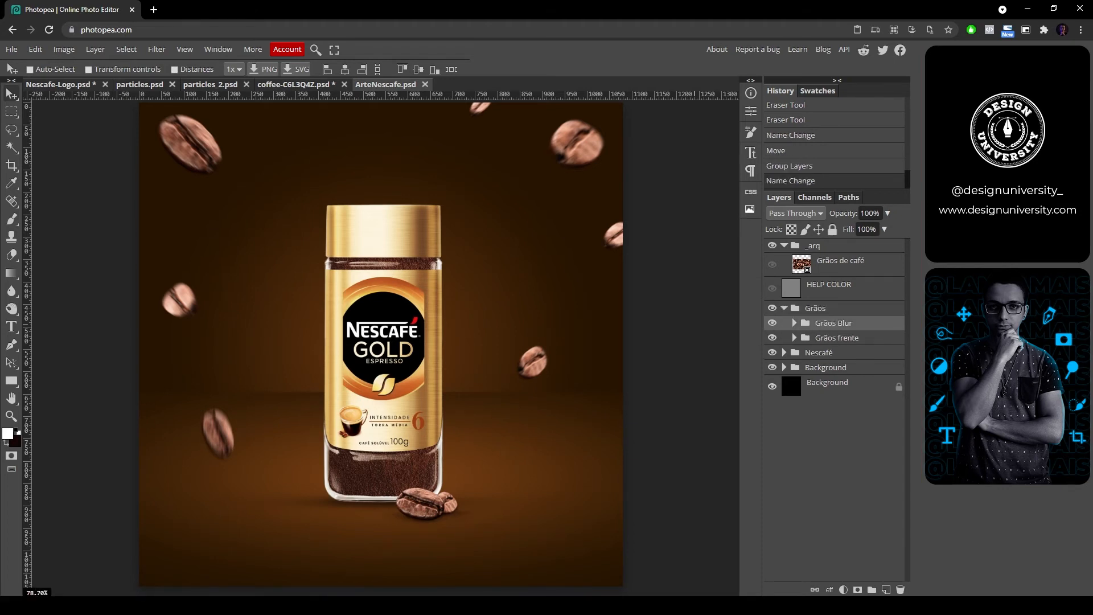
left_click(816, 308)
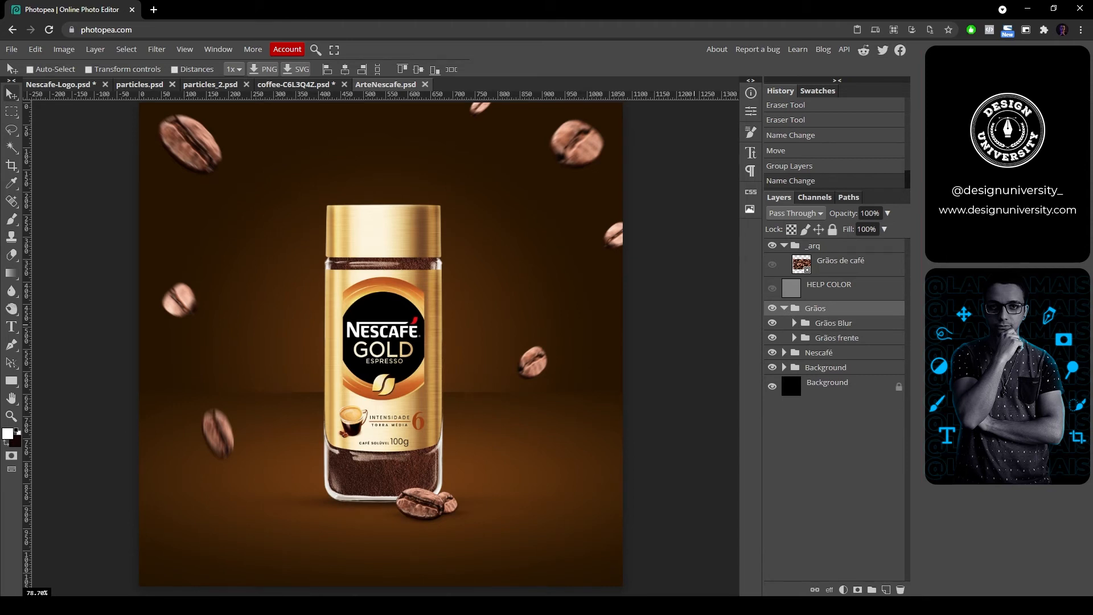
left_click(794, 213)
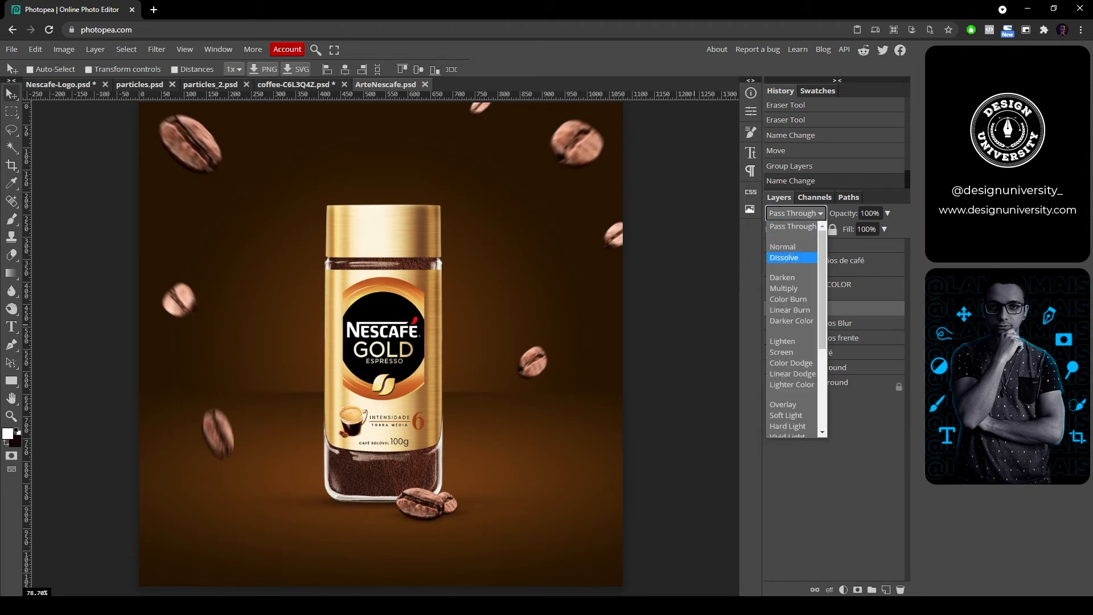
left_click(783, 247)
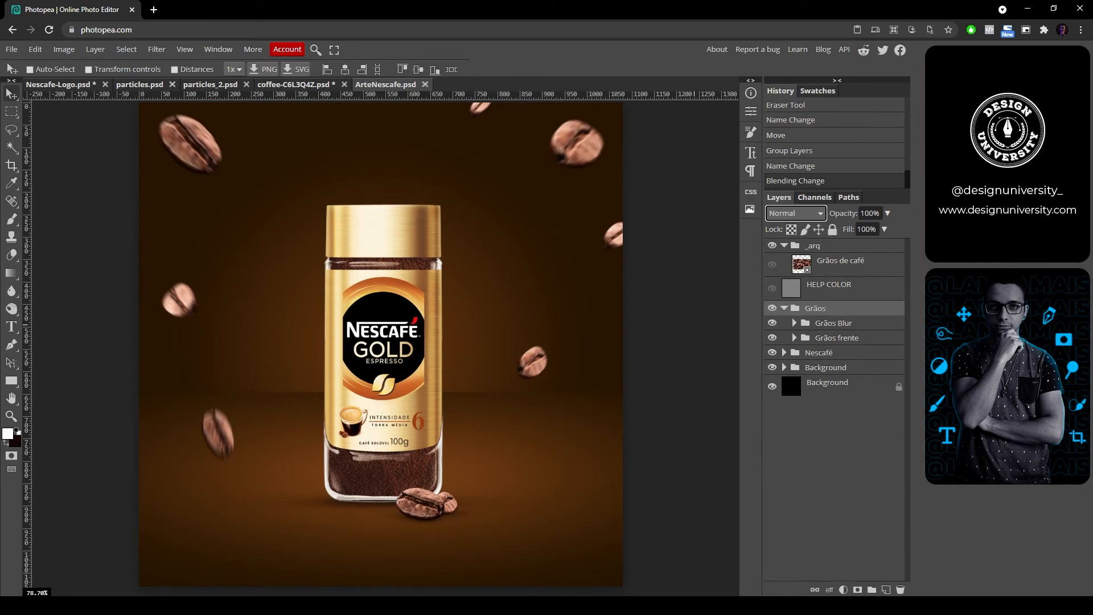
Step: Add a Color Balance adjustment above Grãos Blur inside the Grãos folder, with highlights at red 4 and blue -10
left_click(833, 323)
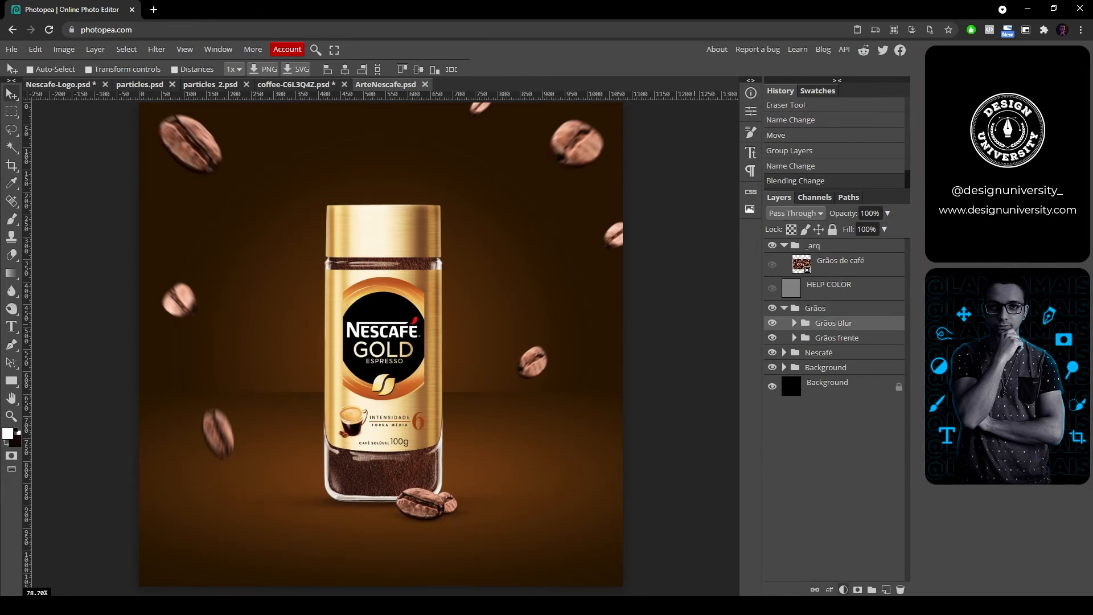
left_click(843, 589)
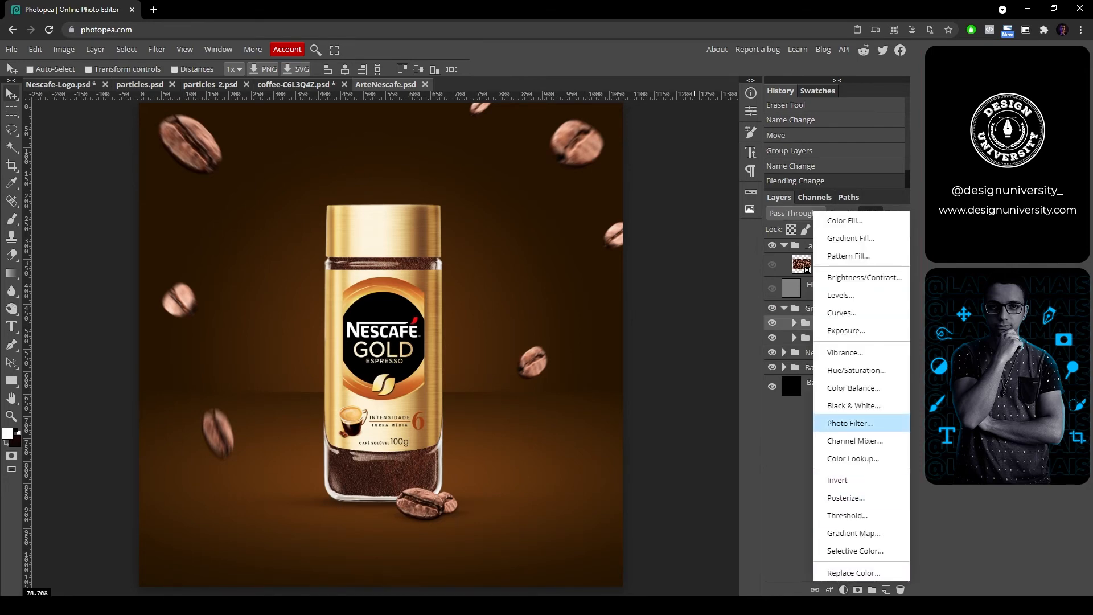
left_click(854, 388)
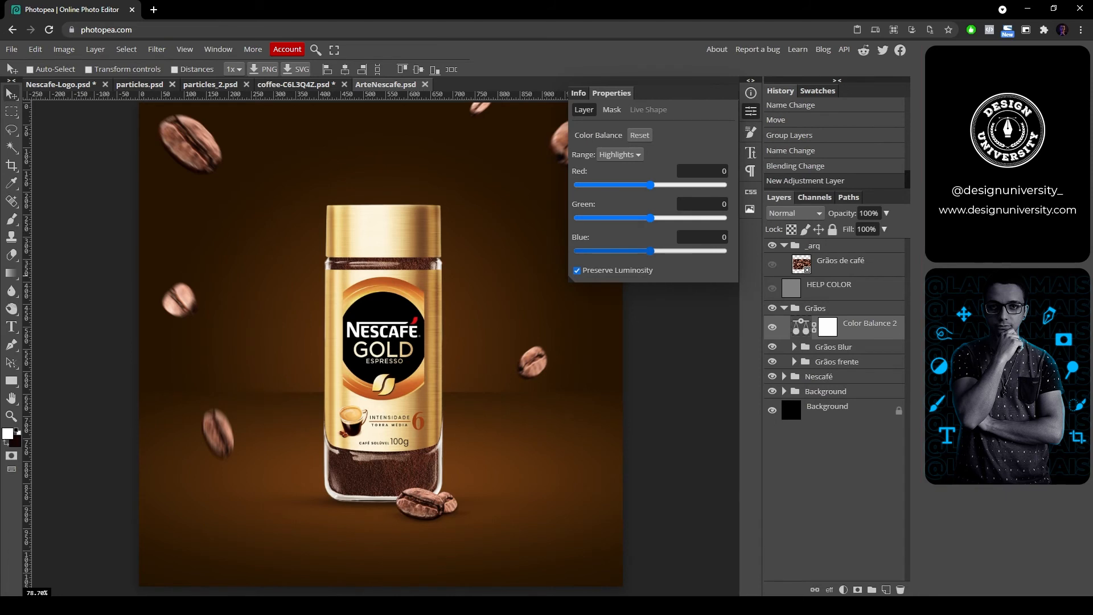
left_click_drag(650, 251, 641, 251)
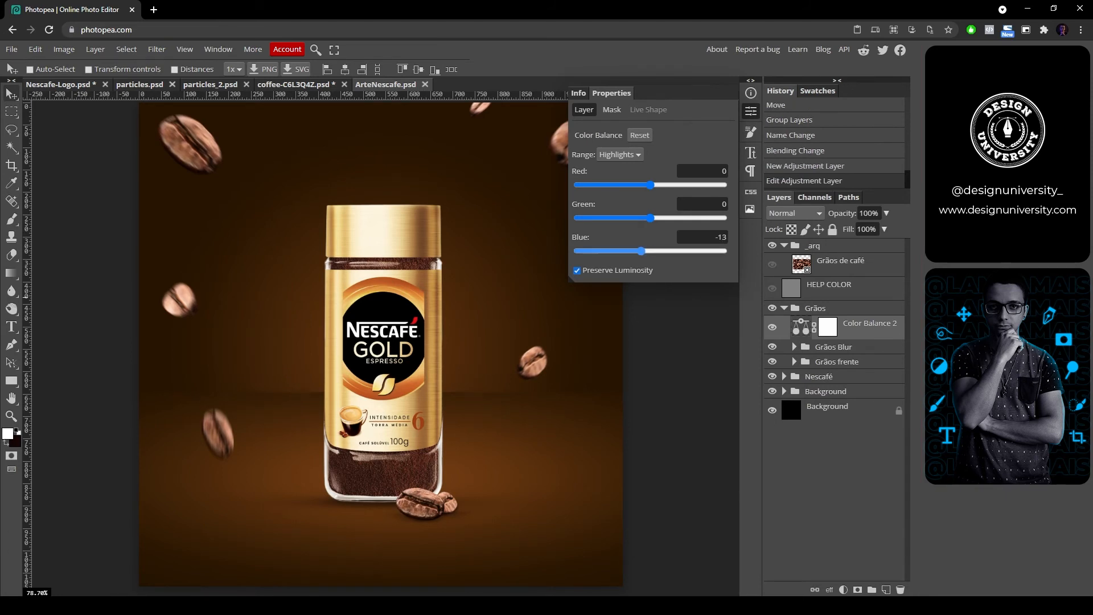
left_click_drag(708, 238, 803, 230)
type("--10")
key("Return")
left_click_drag(650, 185, 656, 185)
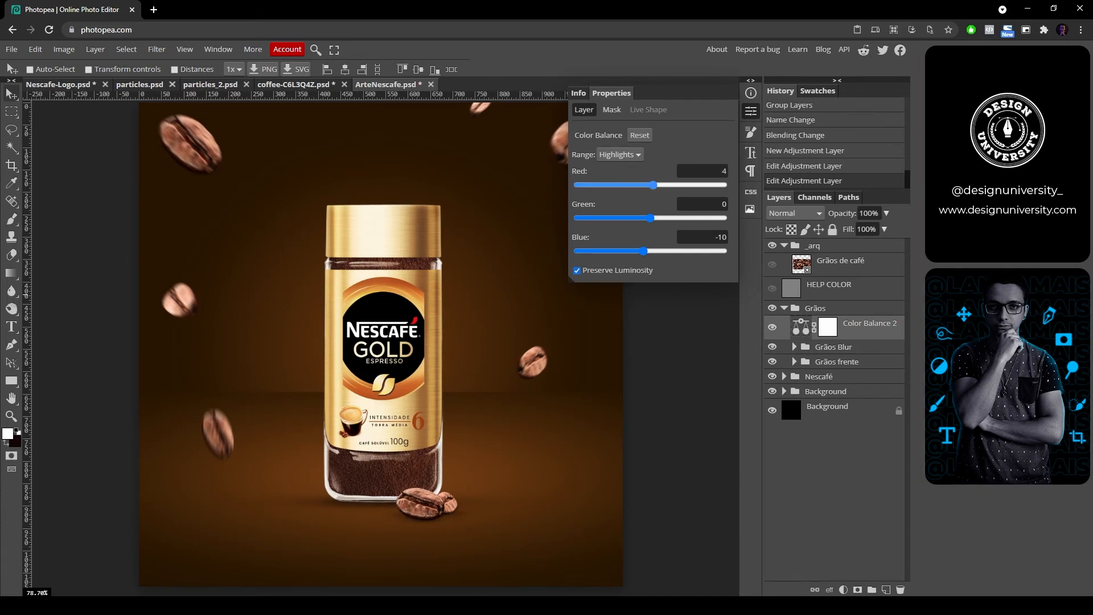
Step: Set the Color Balance midtones to red 5 and blue -5, and compare the beans with and without the adjustment
left_click(619, 154)
left_click(616, 178)
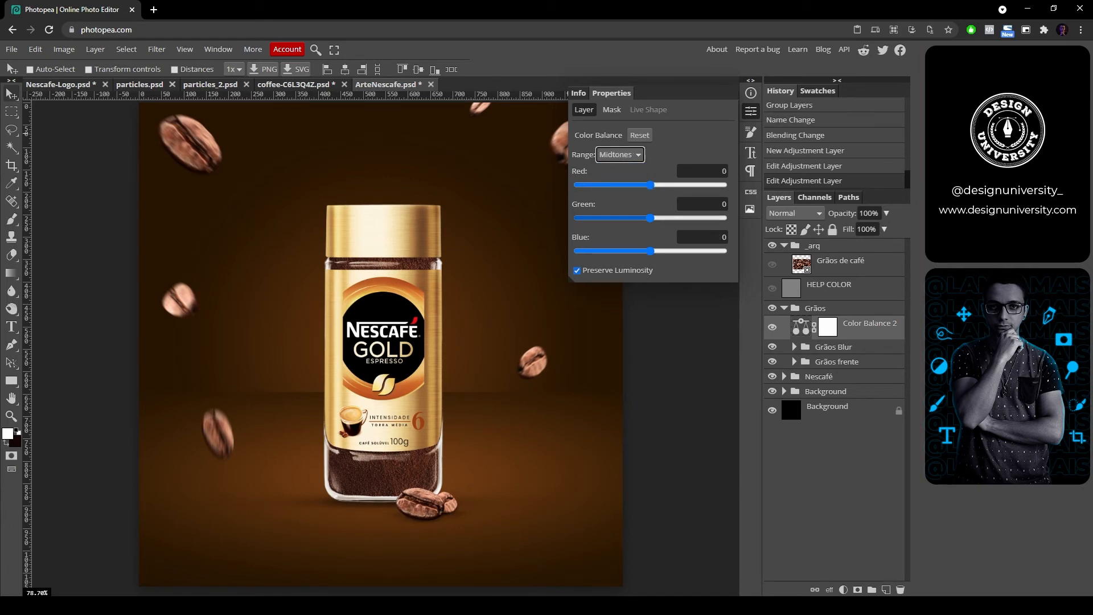
left_click_drag(651, 185, 654, 185)
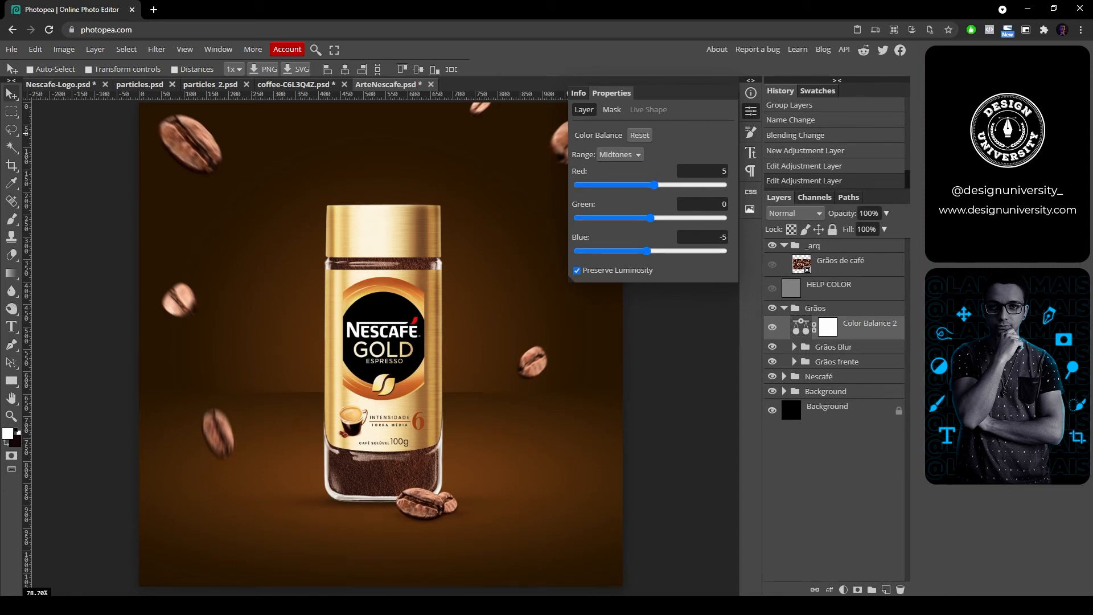
left_click(750, 111)
left_click(772, 327)
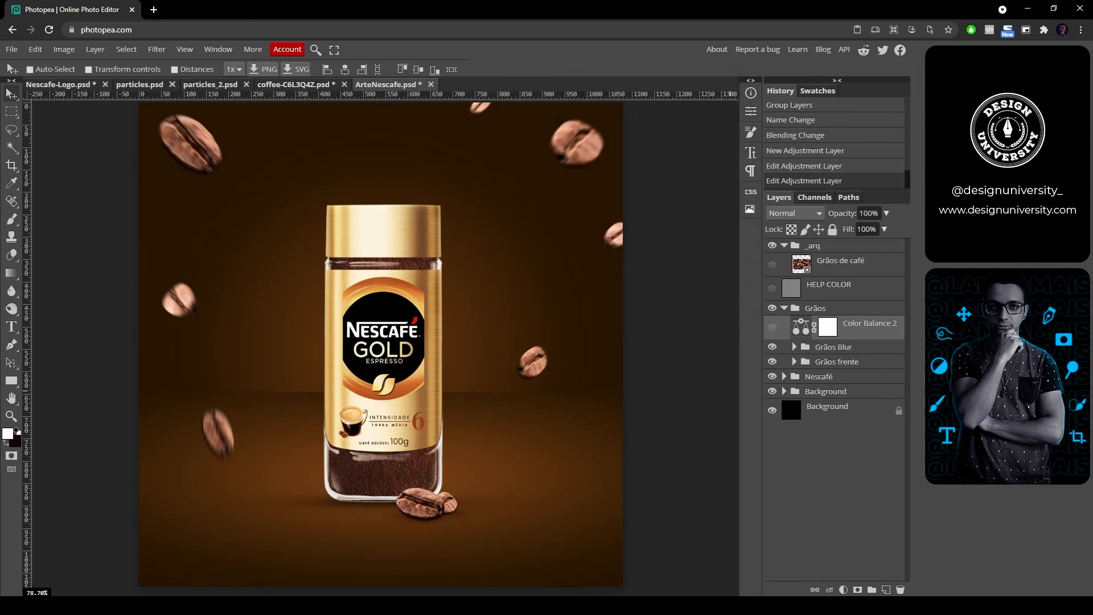
left_click(772, 328)
key("ctrl+plus")
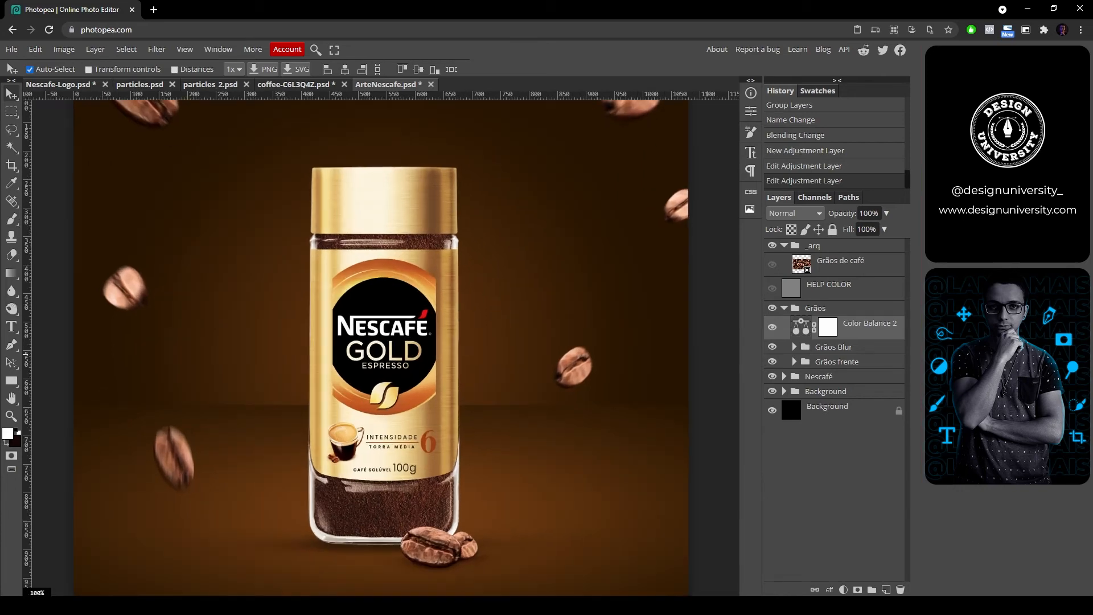
left_click_drag(539, 335, 577, 418)
key("ctrl+0")
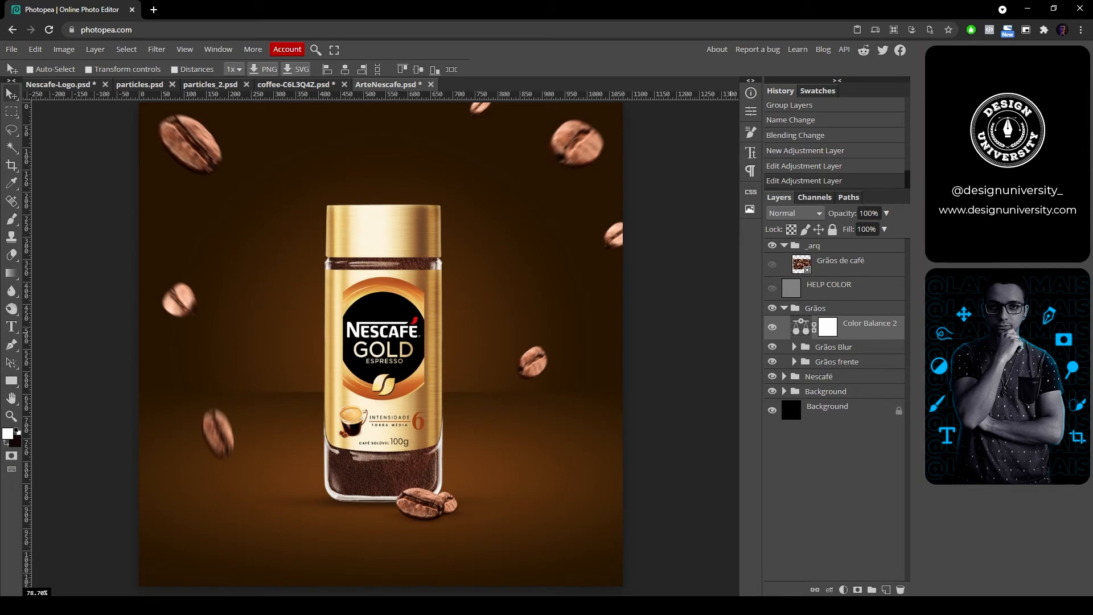
Step: Add a Curves adjustment above Color Balance 1 in the Background folder and slightly lower its midtones
left_click(783, 391)
left_click(869, 407)
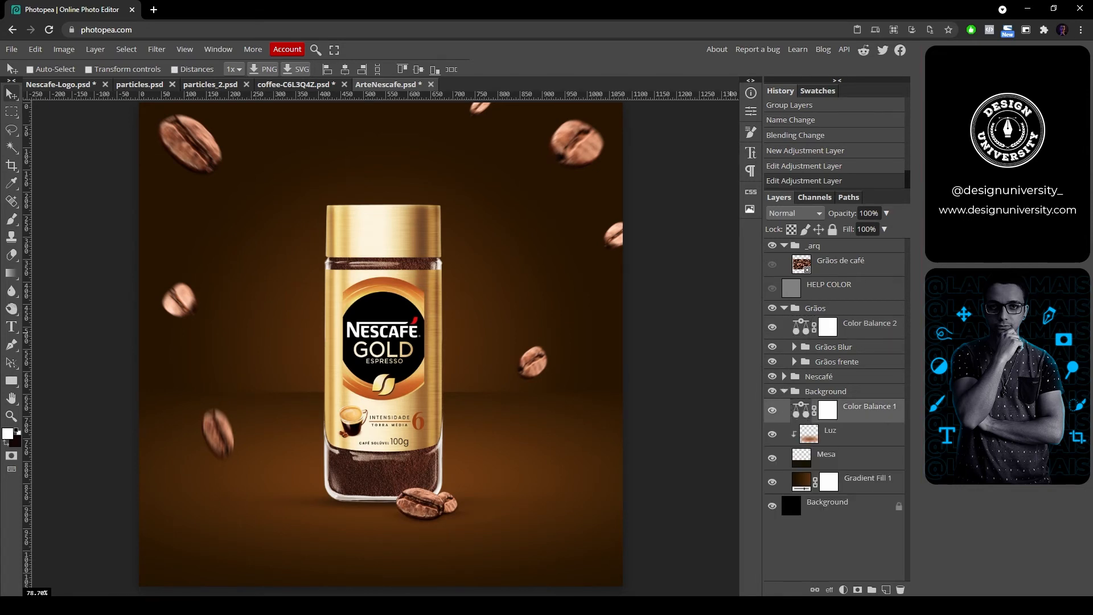
left_click(825, 391)
left_click(854, 409)
left_click(843, 589)
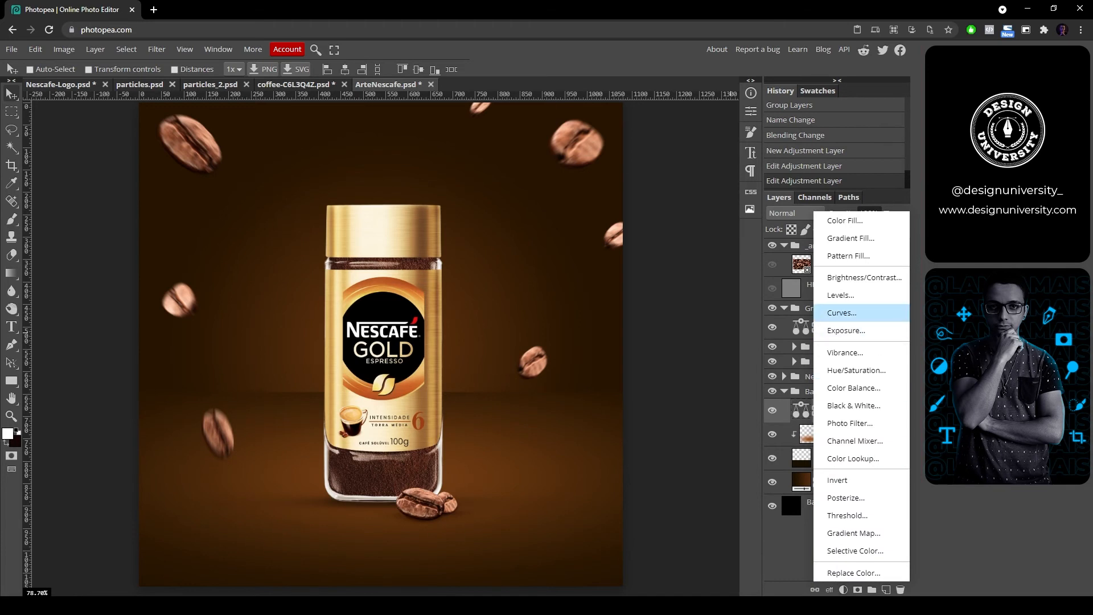
left_click(841, 312)
left_click_drag(647, 234, 649, 240)
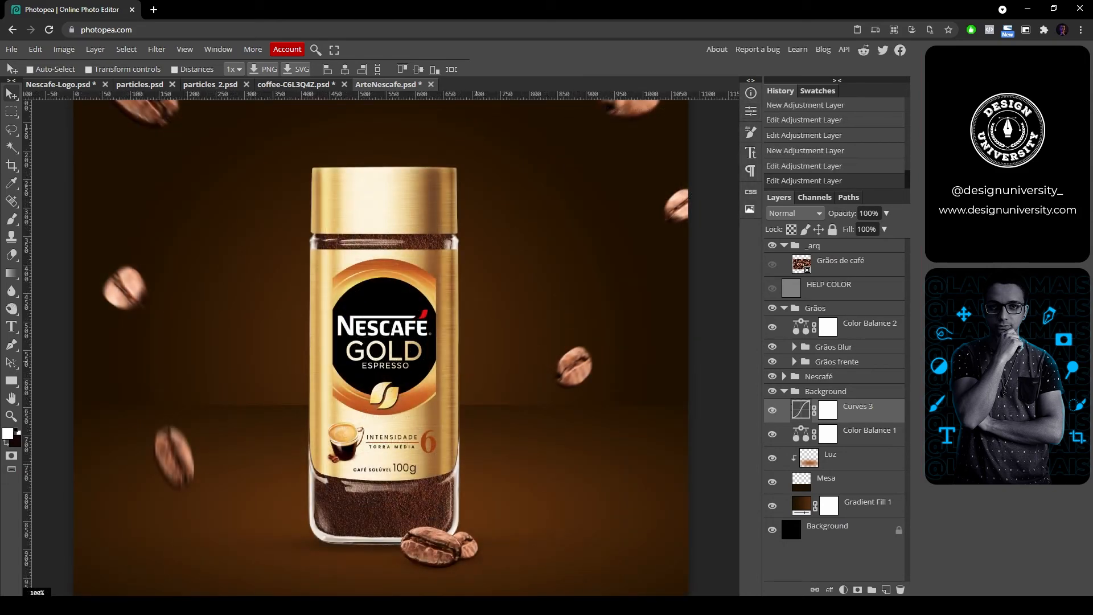
Step: Add a Curves adjustment above Color Balance 2 in the Grãos folder, shape a gentle contrast curve with three points, and save the document
left_click(869, 327)
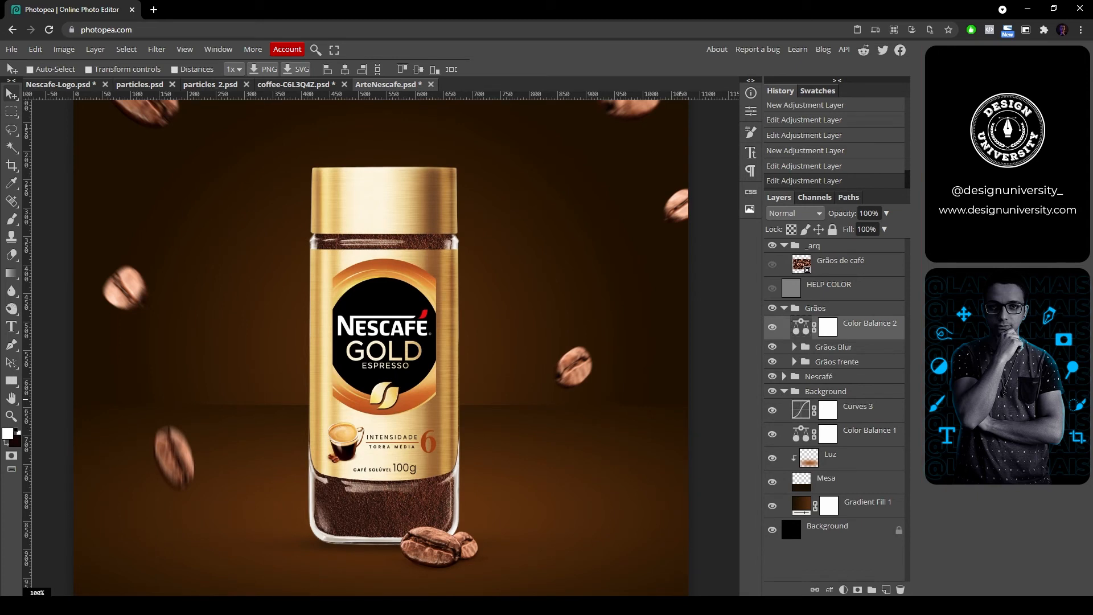
left_click(842, 589)
left_click(831, 312)
left_click_drag(645, 237, 649, 240)
left_click(614, 279)
left_click(682, 199)
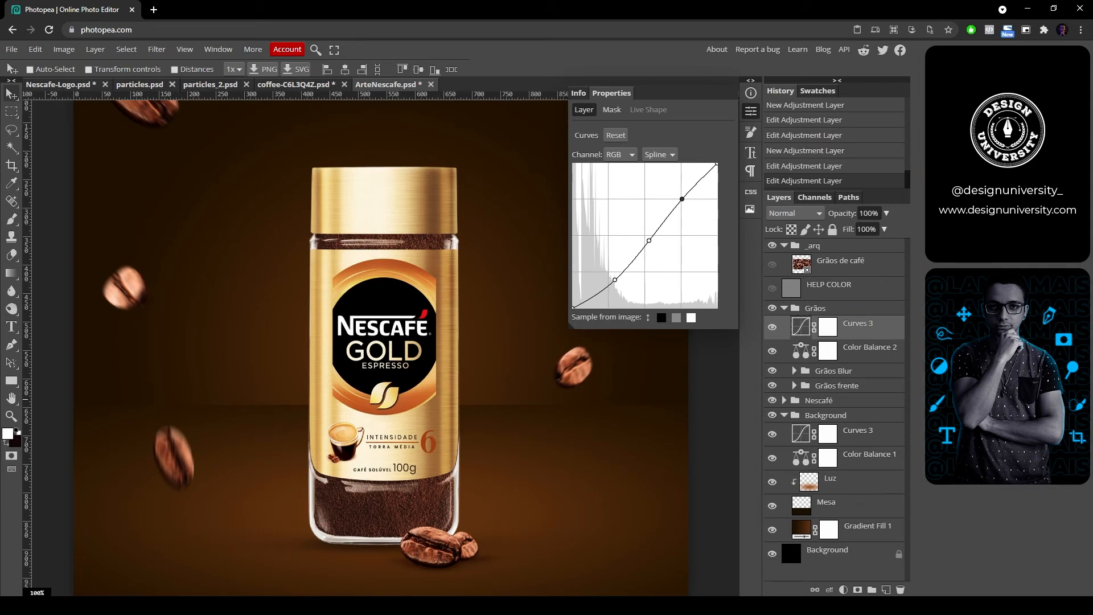
scroll(379, 342, "down", 5)
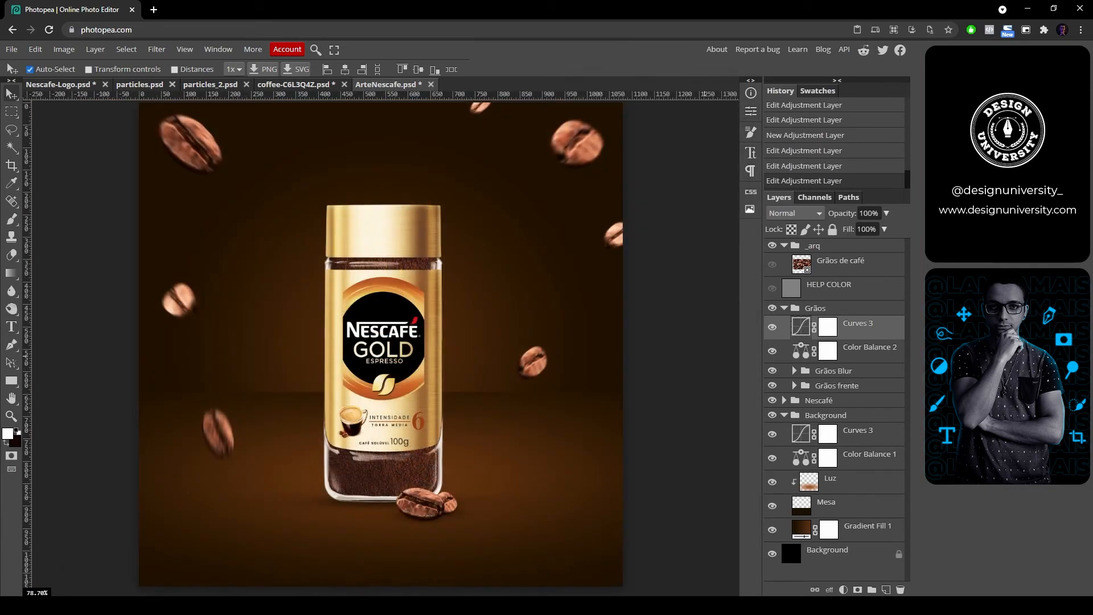
key("ctrl+s")
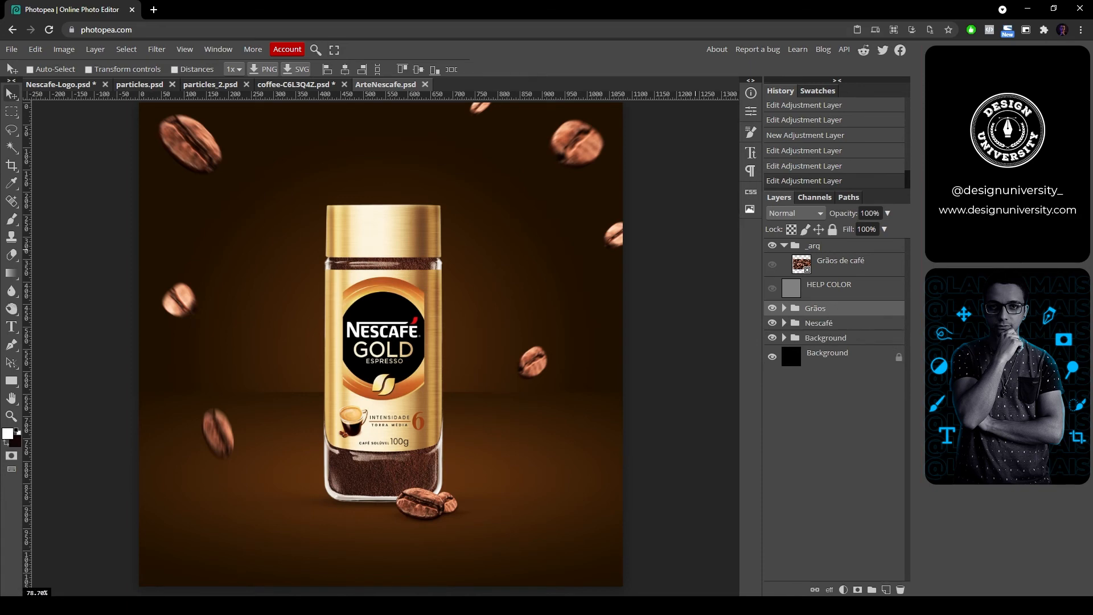
Step: Create a Color Fill layer above the Grãos folder, using a light orange sampled from the jar's label
key("ctrl+minus")
key("ctrl+minus")
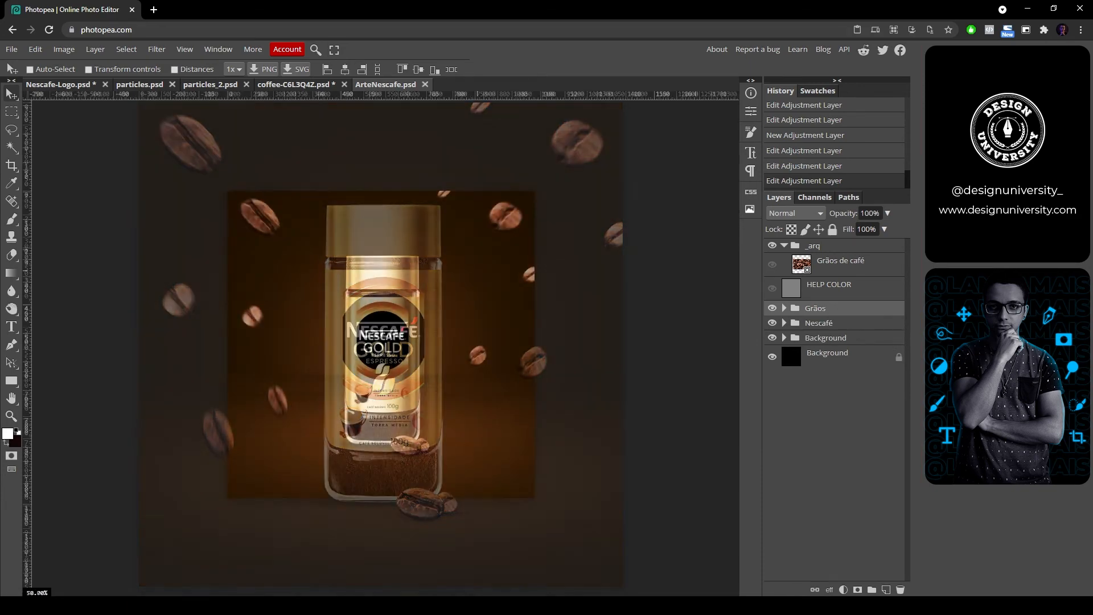
left_click(843, 589)
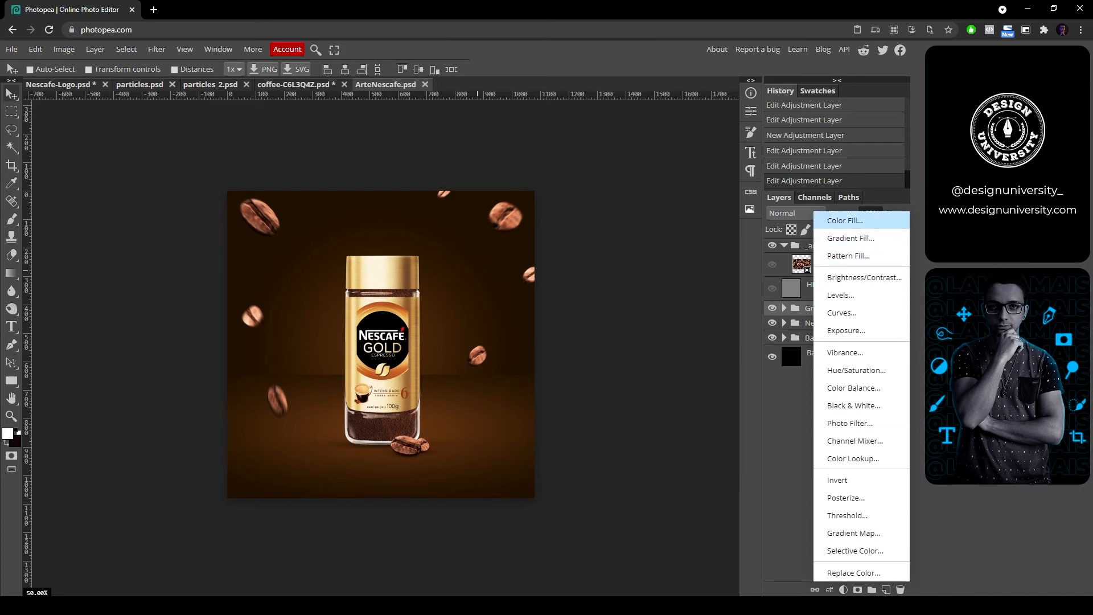
left_click(845, 220)
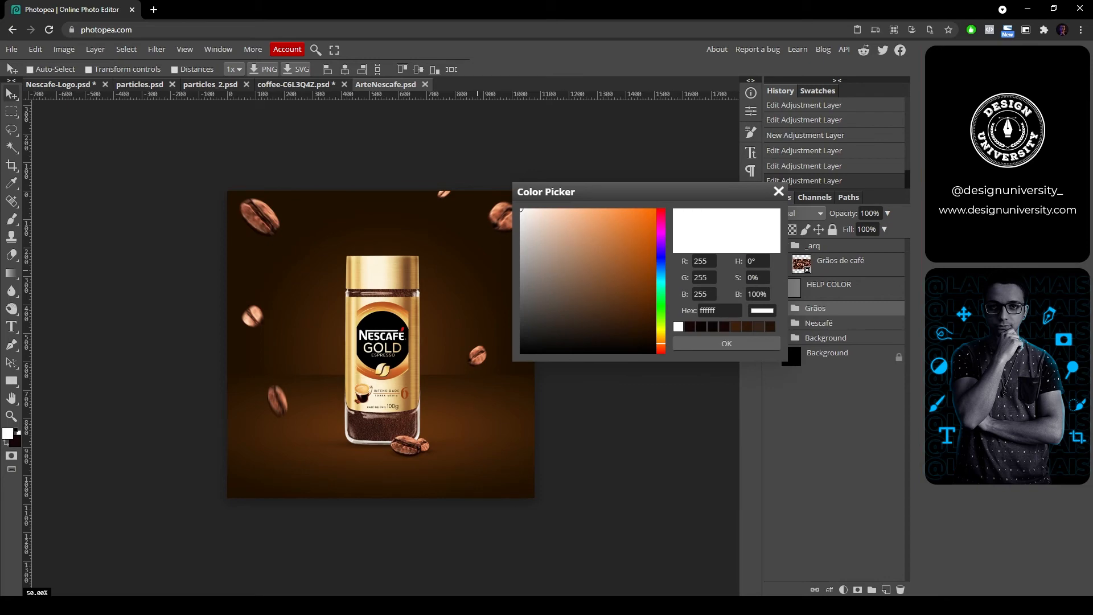
scroll(398, 363, "up", 2)
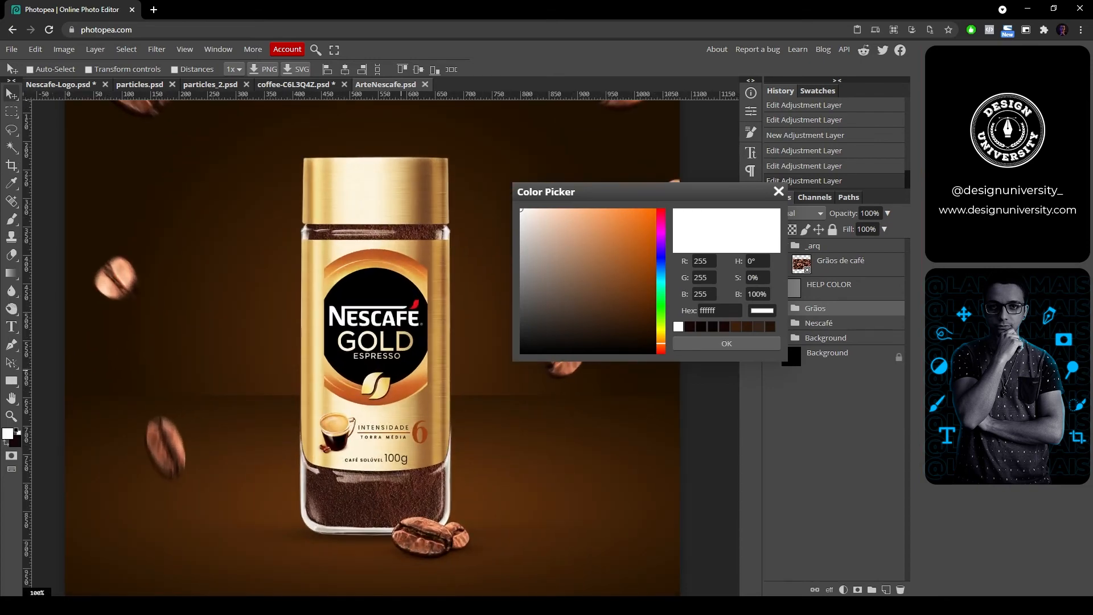
left_click_drag(384, 377, 420, 377)
left_click(726, 343)
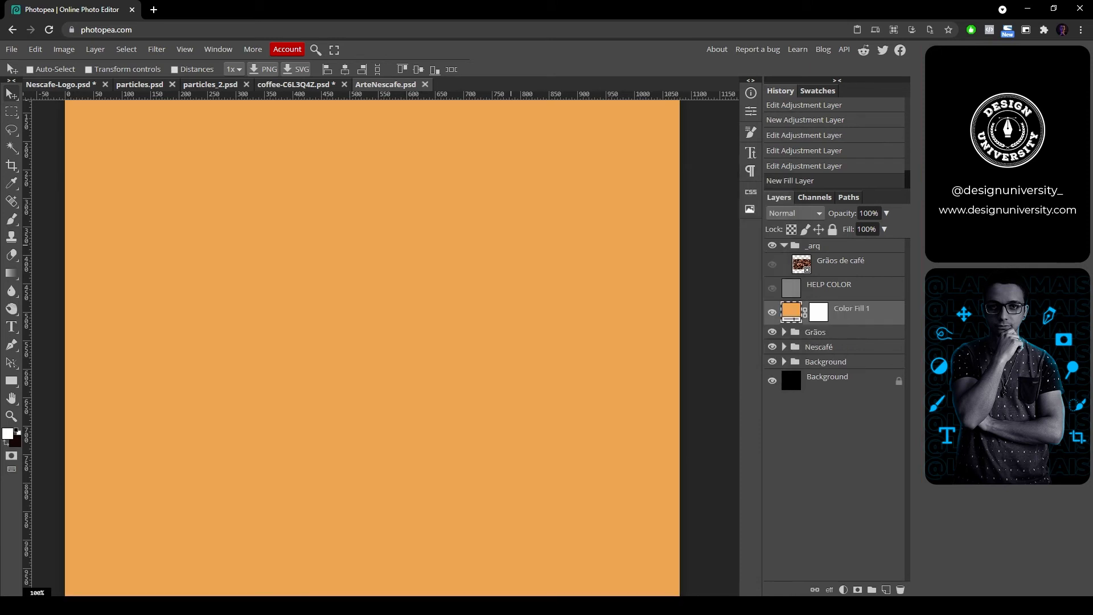
Step: Set the orange Color Fill layer's blending mode to Linear Dodge and invert its mask to black
key("ctrl+minus")
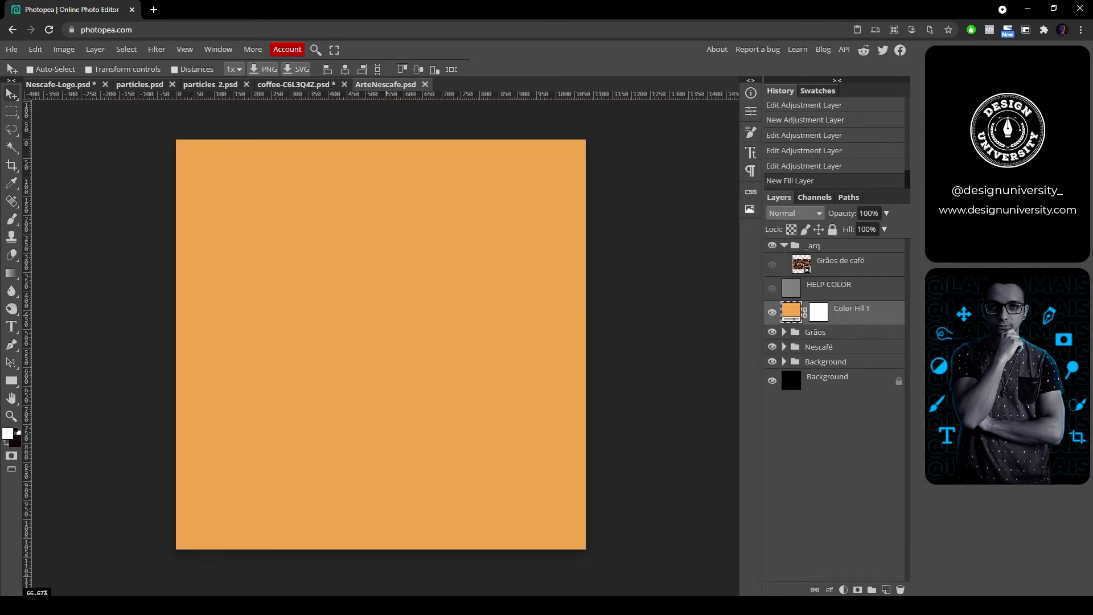
left_click(795, 213)
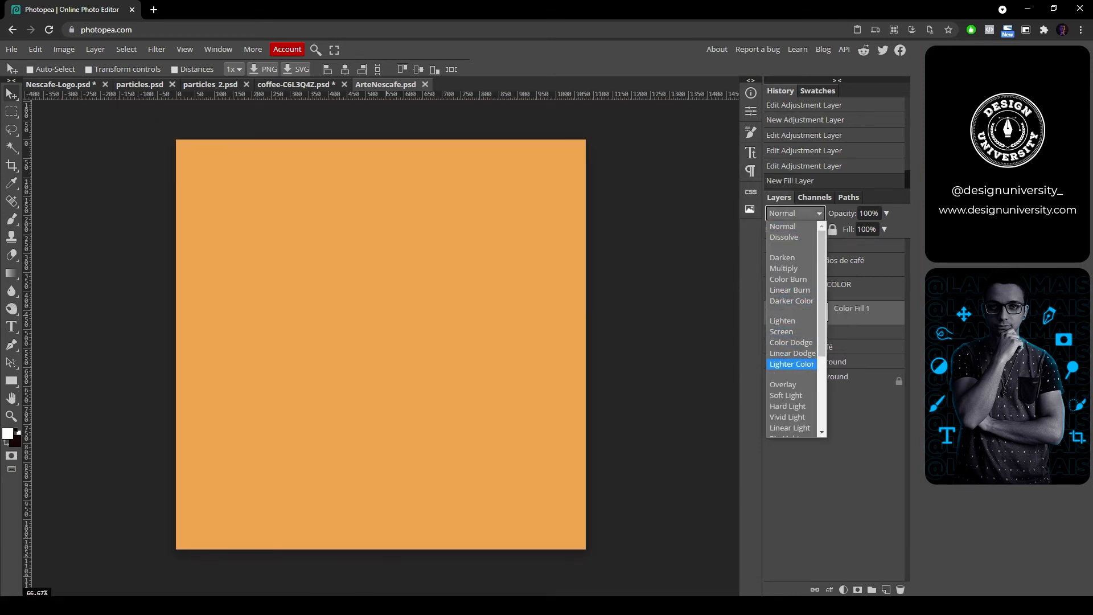
left_click(791, 353)
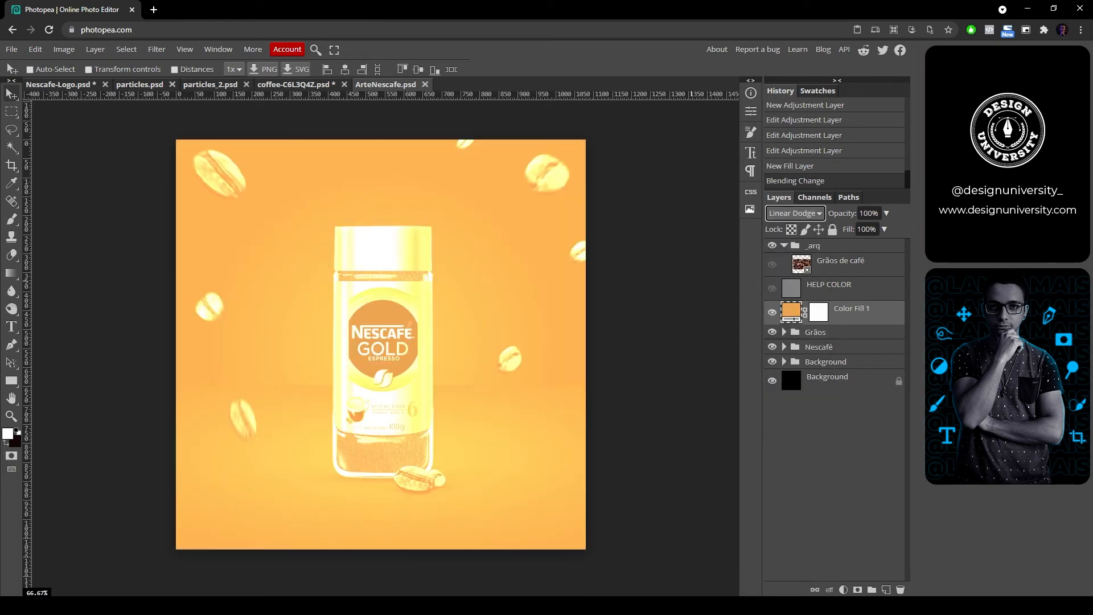
left_click(818, 312)
key("ctrl+i")
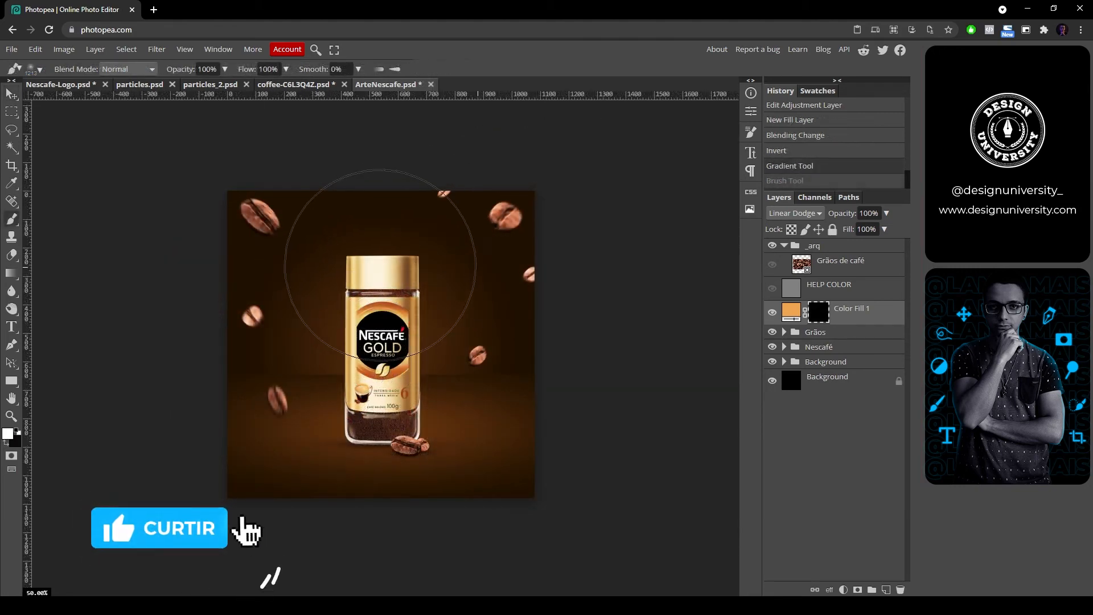
Step: Resize the soft brush and paint white on the Color Fill mask to form a large glow at the canvas's top centre
right_click(380, 265)
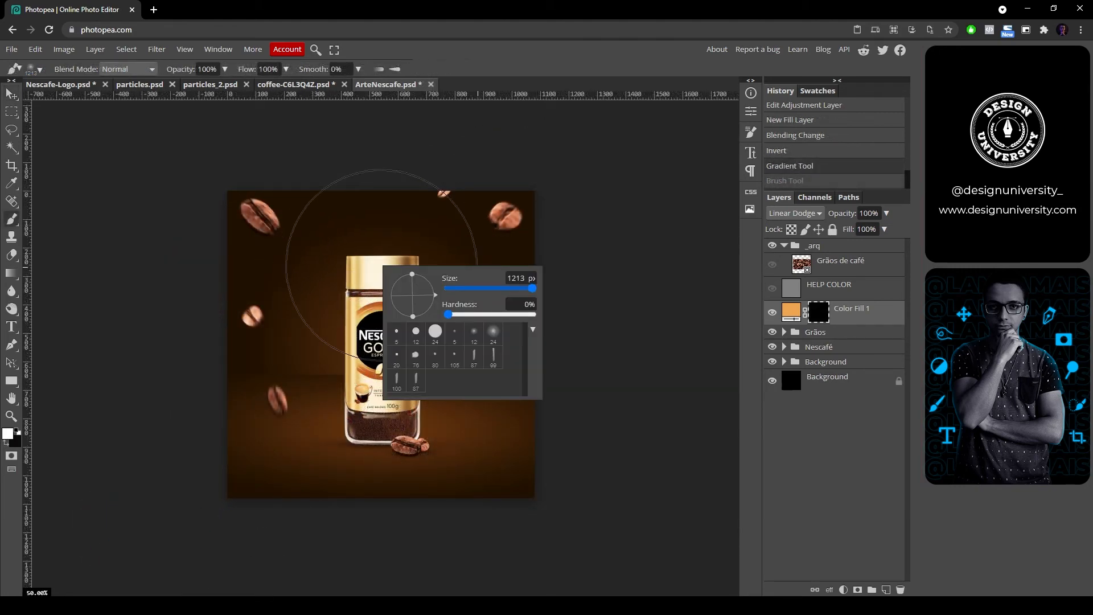
left_click_drag(508, 277, 591, 277)
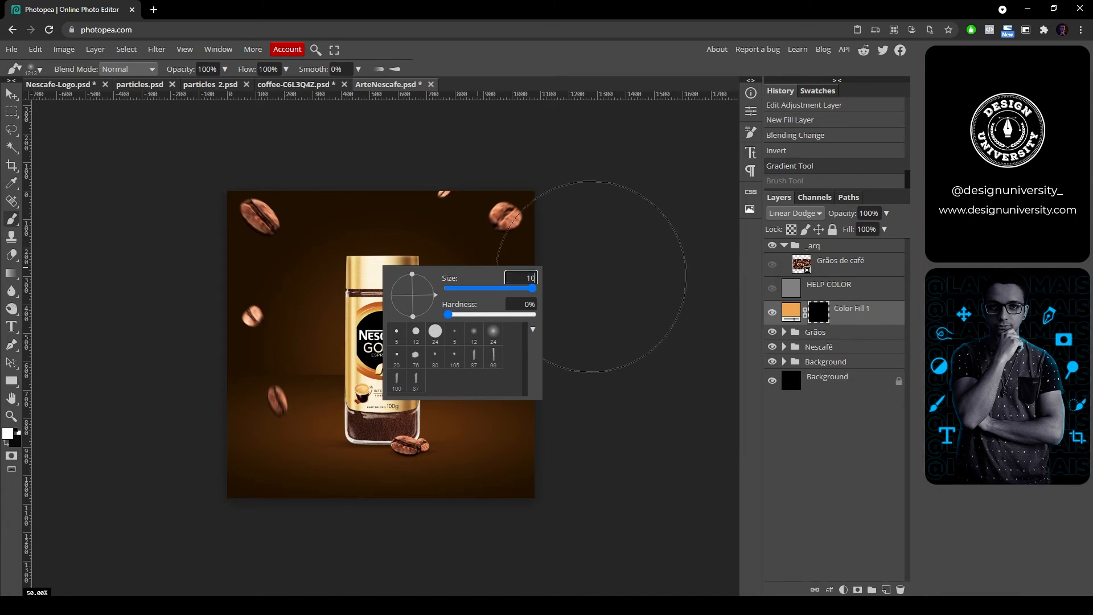
left_click_drag(398, 202, 414, 200)
left_click(378, 199)
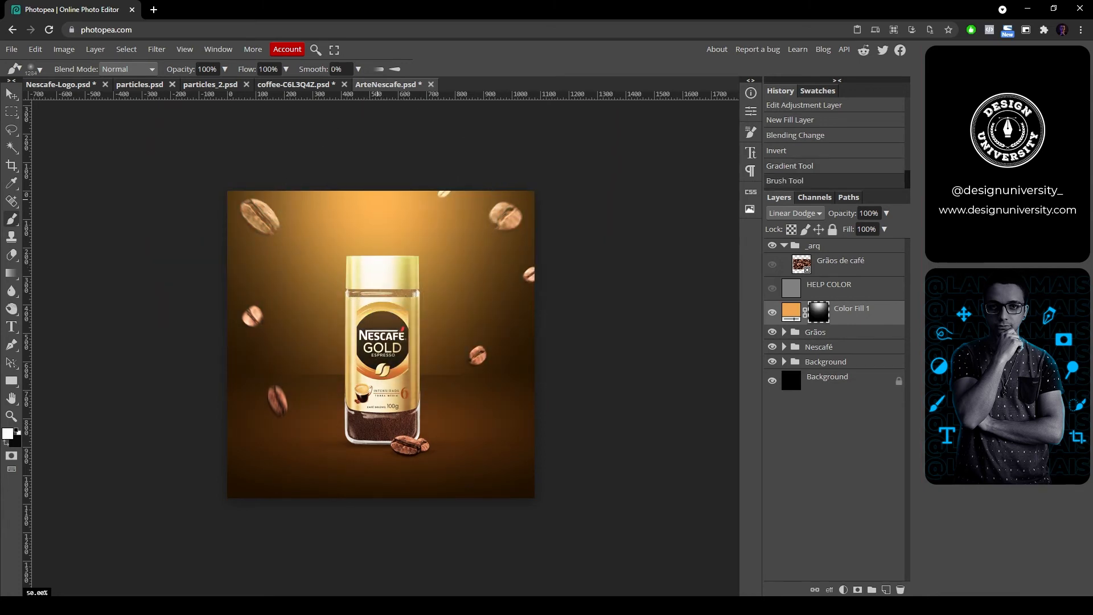
Step: Set the Color Fill 1 glow's opacity to 50% and recolour its fill to a paler, less saturated orange
key("ctrl+z")
key("ctrl+shift+z")
key("ctrl+plus")
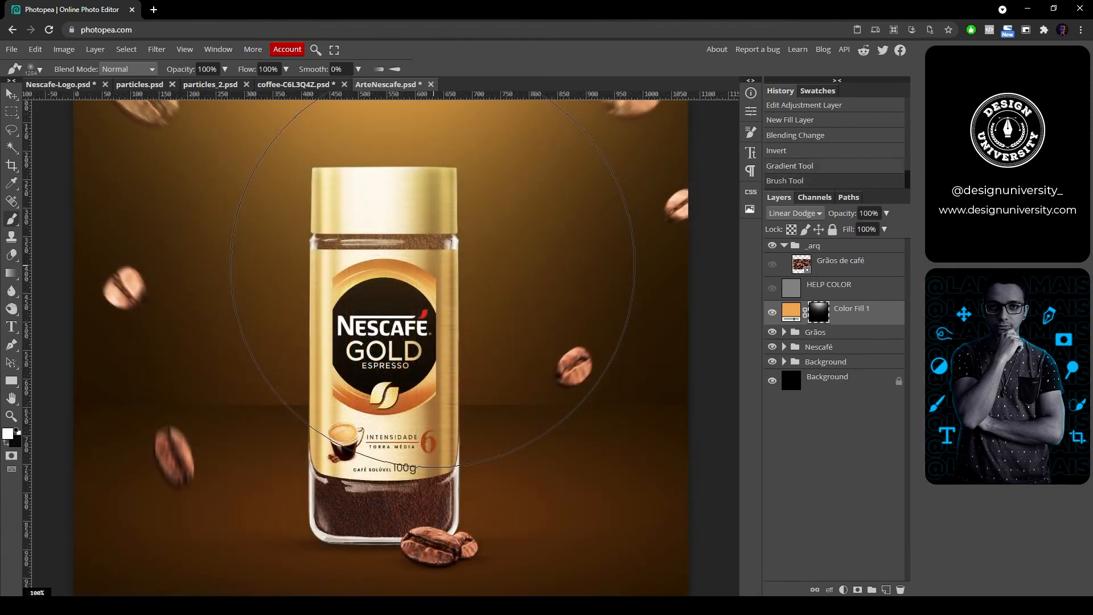
left_click(863, 213)
type("50")
left_click(536, 363)
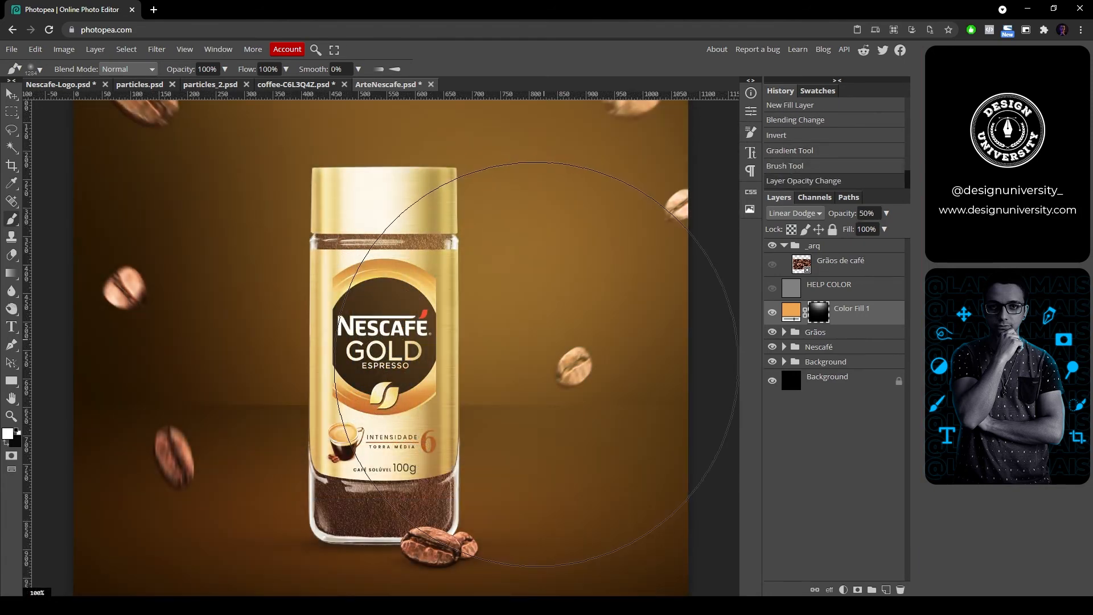
key("ctrl+z")
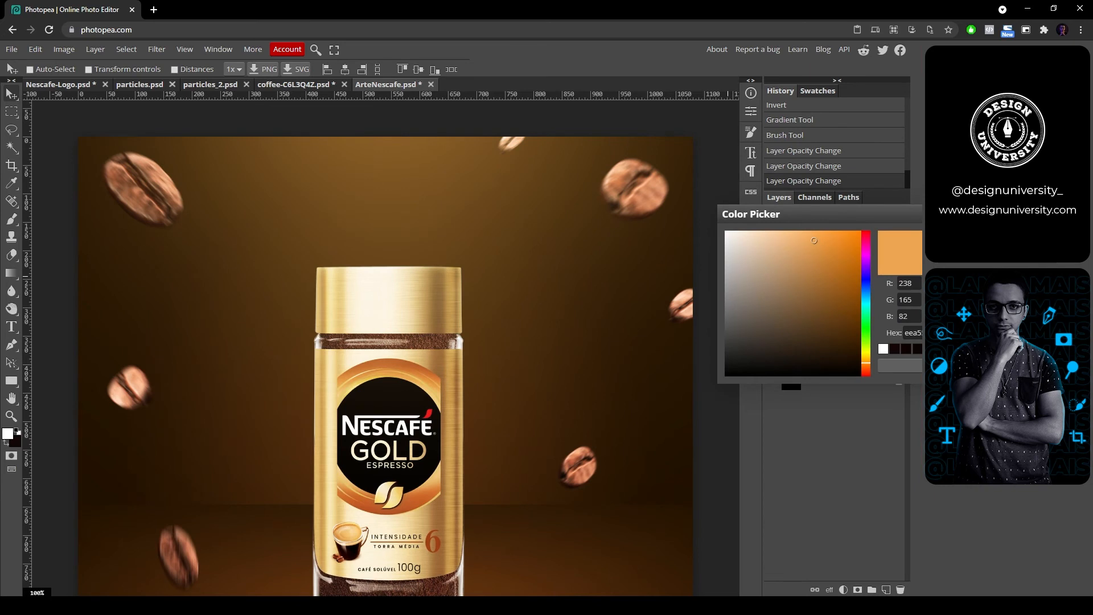
mouse_move(814, 214)
left_mouse_down()
mouse_move(815, 332)
mouse_move(749, 334)
mouse_move(731, 268)
left_mouse_up()
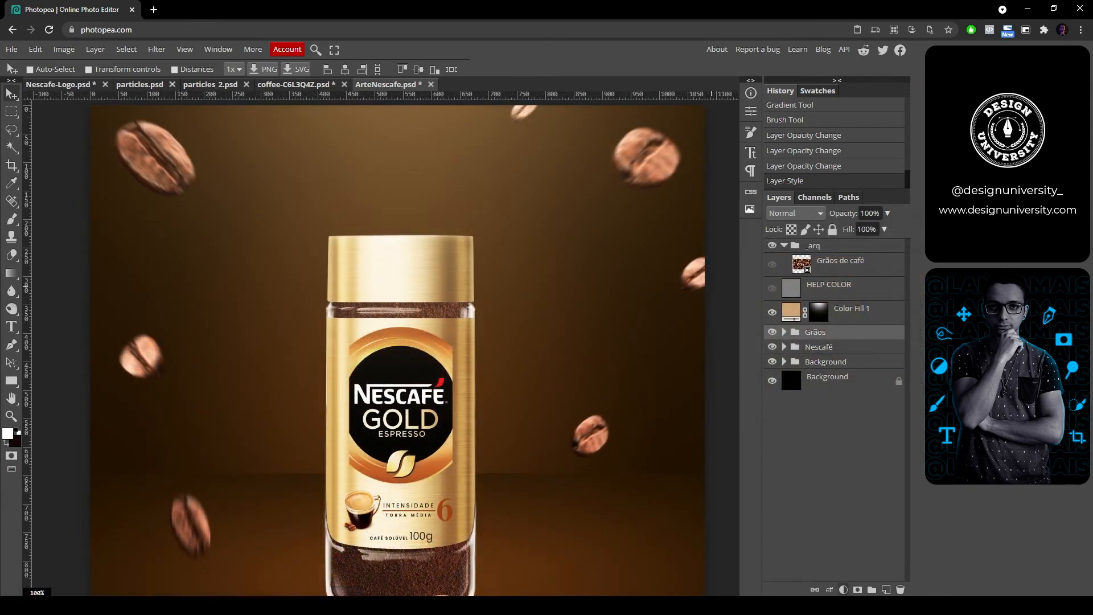
Step: Add a Hue/Saturation adjustment above the Grãos folder with Colorize on, Hue 27, Saturation 57 and Lightness 10
left_click(843, 589)
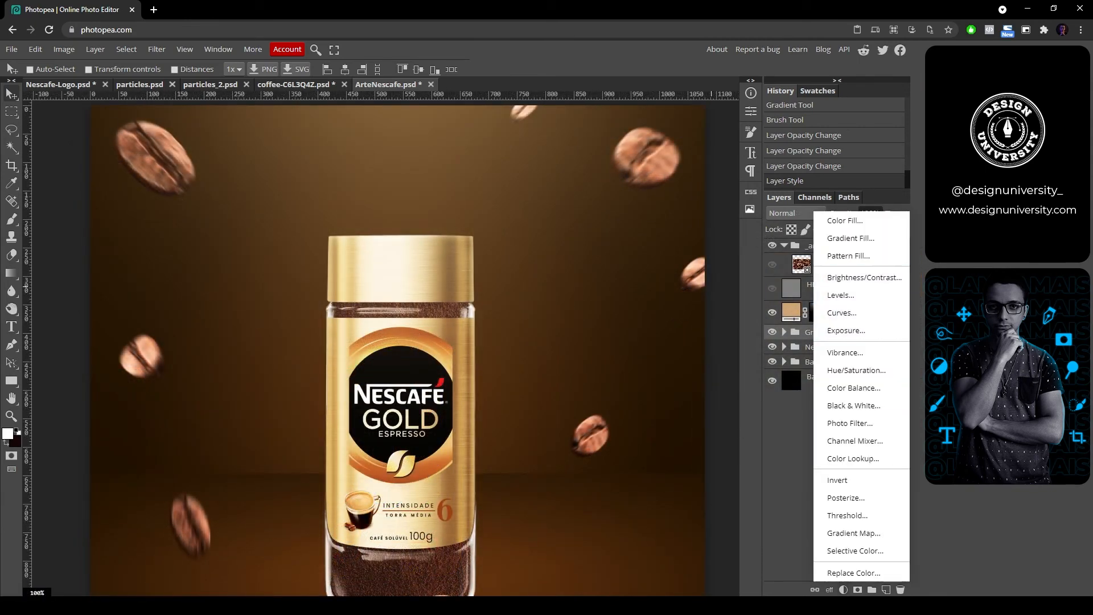
left_click(842, 369)
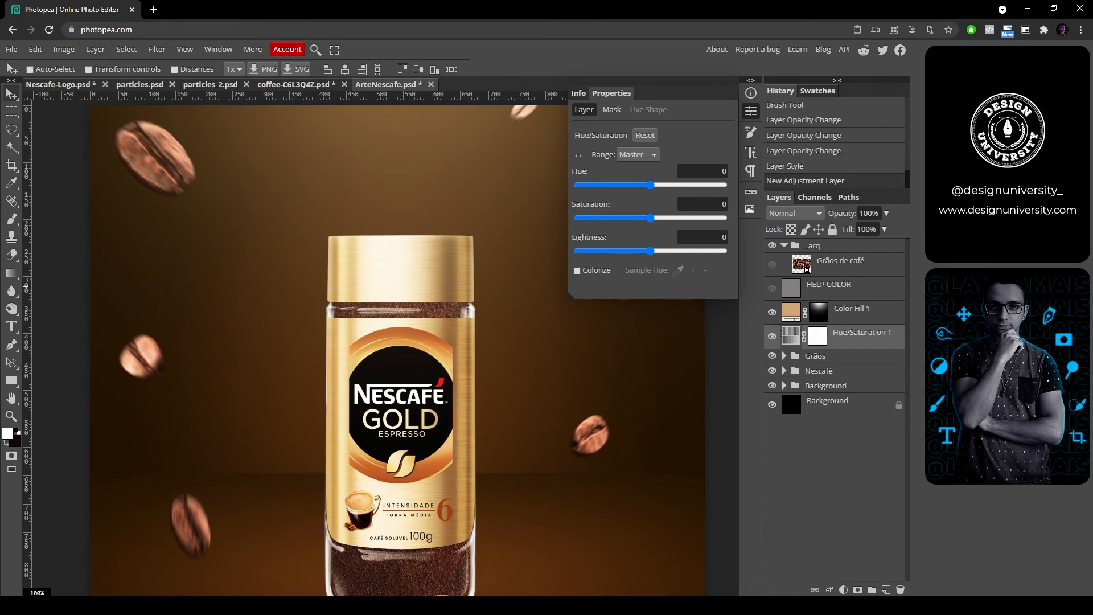
left_click(577, 270)
mouse_move(650, 185)
left_mouse_down()
mouse_move(676, 185)
mouse_move(625, 185)
mouse_move(674, 185)
mouse_move(660, 185)
left_mouse_up()
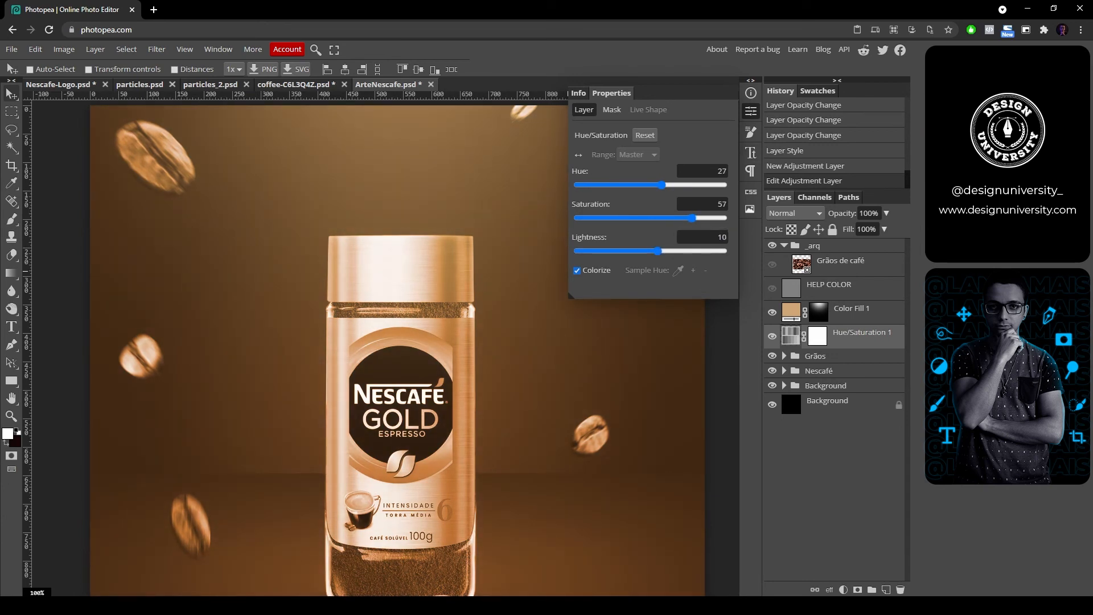
left_click(751, 111)
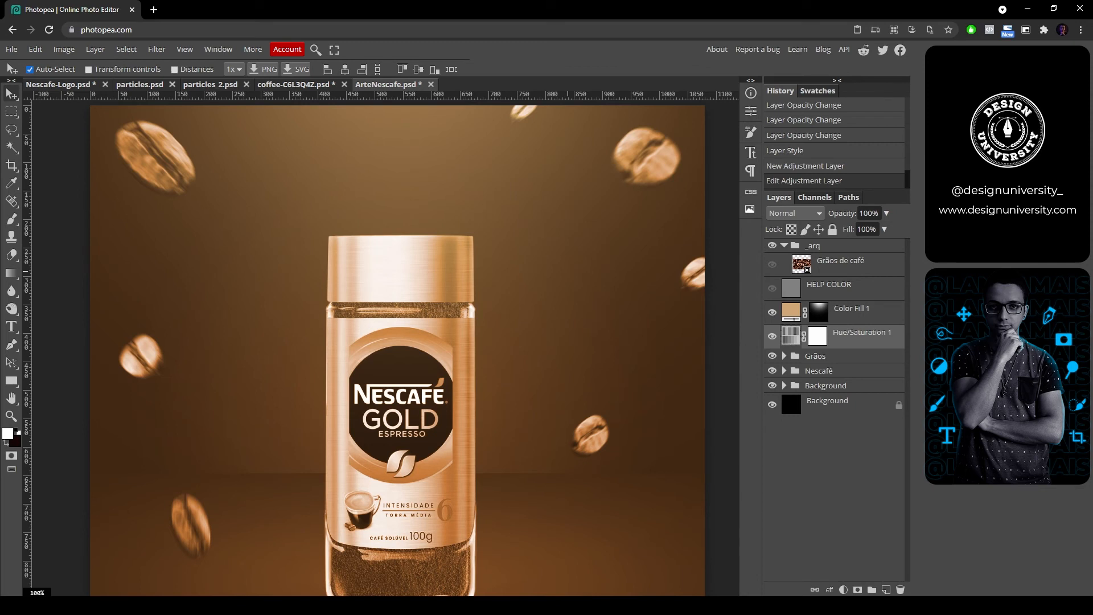
Step: Clip the Hue/Saturation adjustment to the Grãos folder and invert its mask to black
key("ctrl+alt+g")
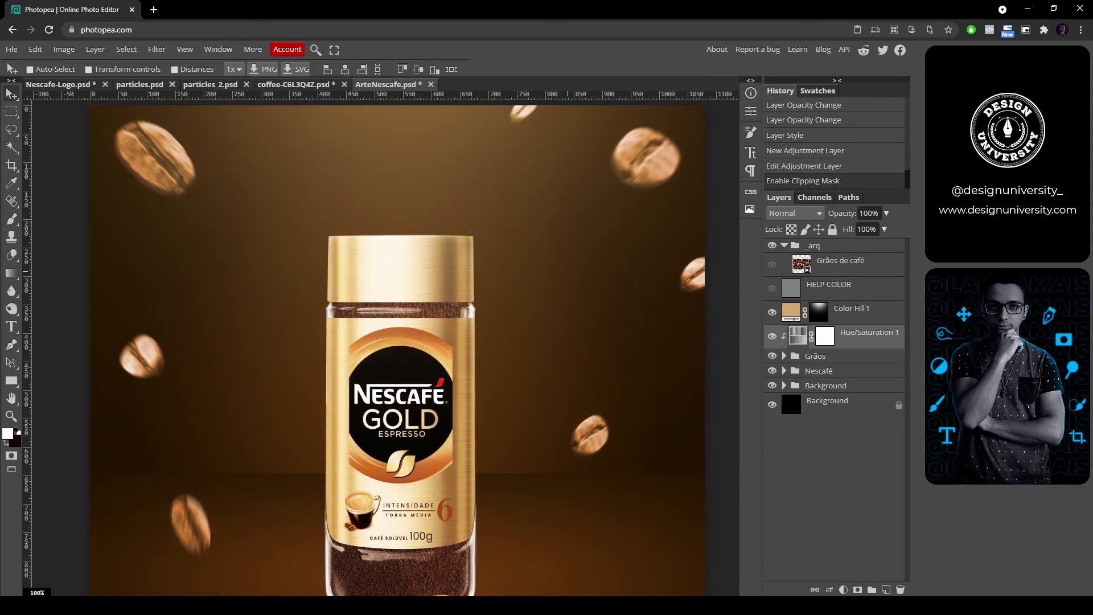
key("ctrl+i")
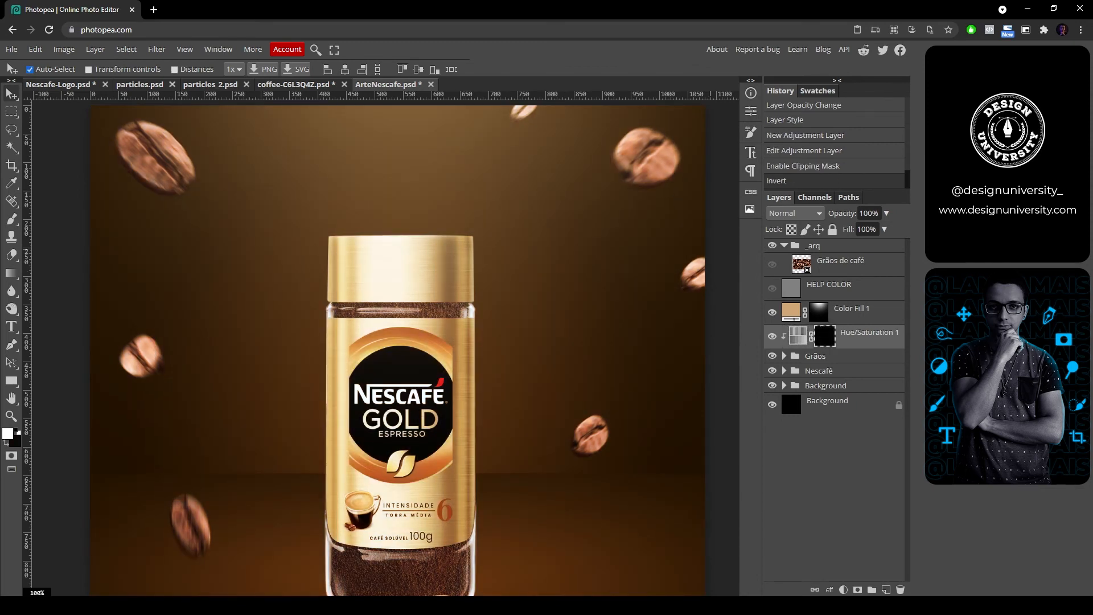
Step: Shrink the soft brush and paint white on the Hue/Saturation mask along the light-facing edge of the canvas's upper-right bean
key("b")
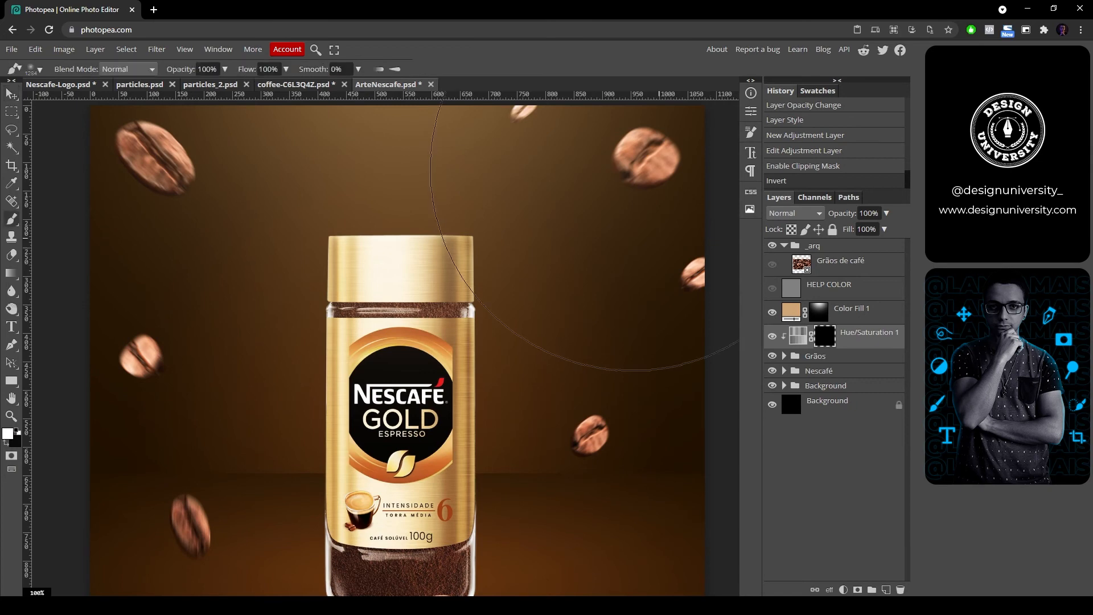
right_click(597, 175)
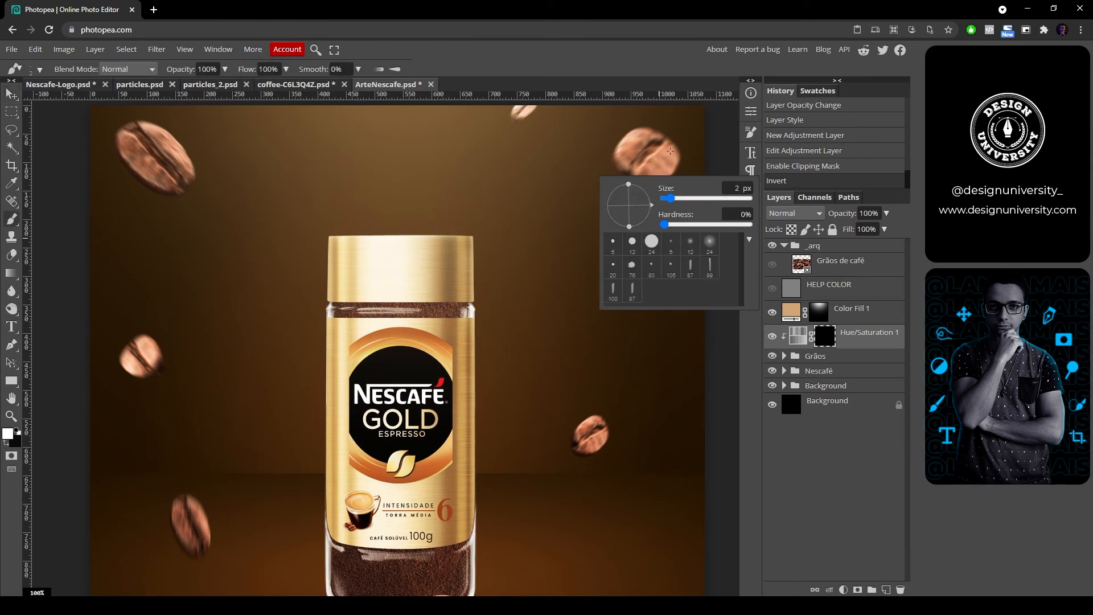
right_click(637, 148, "alt")
scroll(619, 143, "up", 4)
left_click_drag(639, 165, 431, 262)
scroll(431, 262, "down", 1)
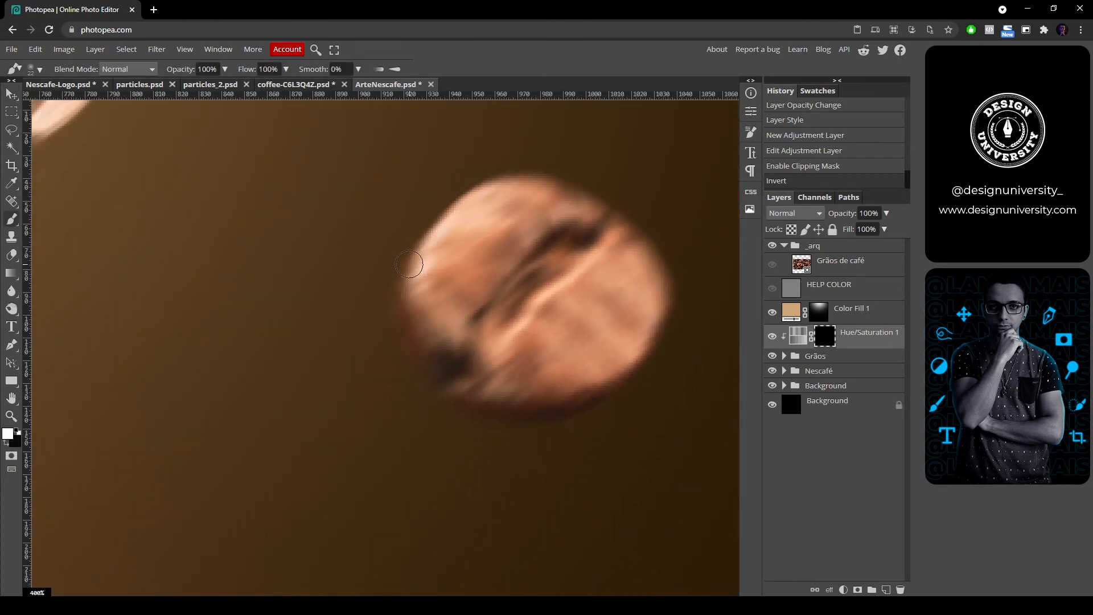
scroll(406, 285, "down", 1)
scroll(409, 293, "up", 1)
mouse_move(400, 324)
left_mouse_down()
mouse_move(412, 257)
mouse_move(546, 184)
left_mouse_up()
mouse_move(469, 182)
left_mouse_down()
mouse_move(473, 244)
mouse_move(507, 212)
left_mouse_up()
scroll(473, 245, "down", 1)
scroll(507, 211, "up", 1)
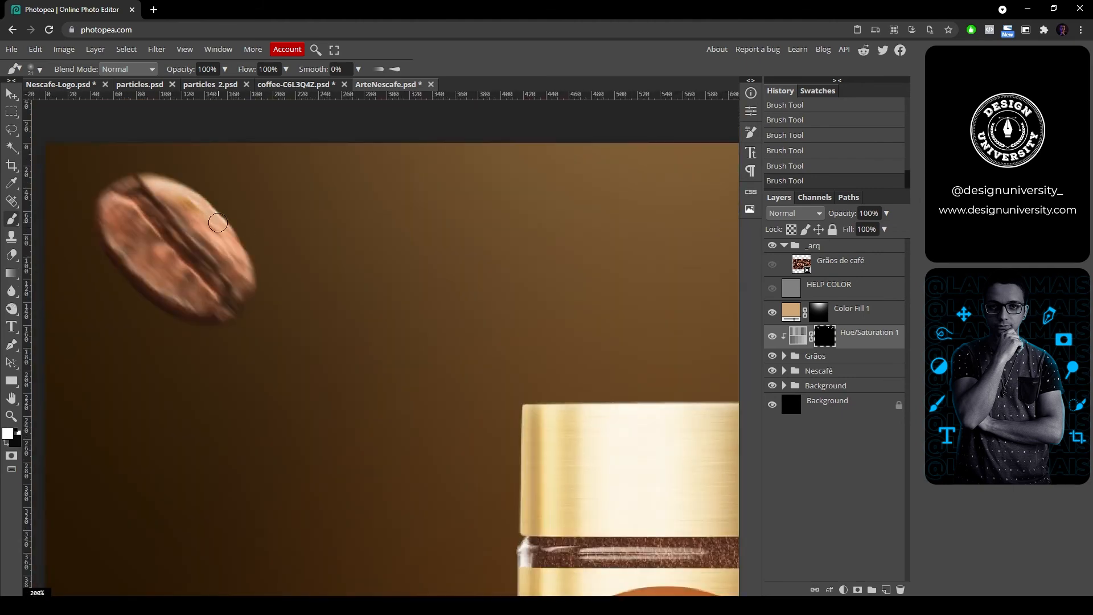
Step: Continue painting white edge highlights on the Hue/Saturation mask over the remaining beans, with the brush flow at 30%
key("x")
scroll(419, 206, "down", 2)
key("x")
left_click_drag(435, 543, 263, 349)
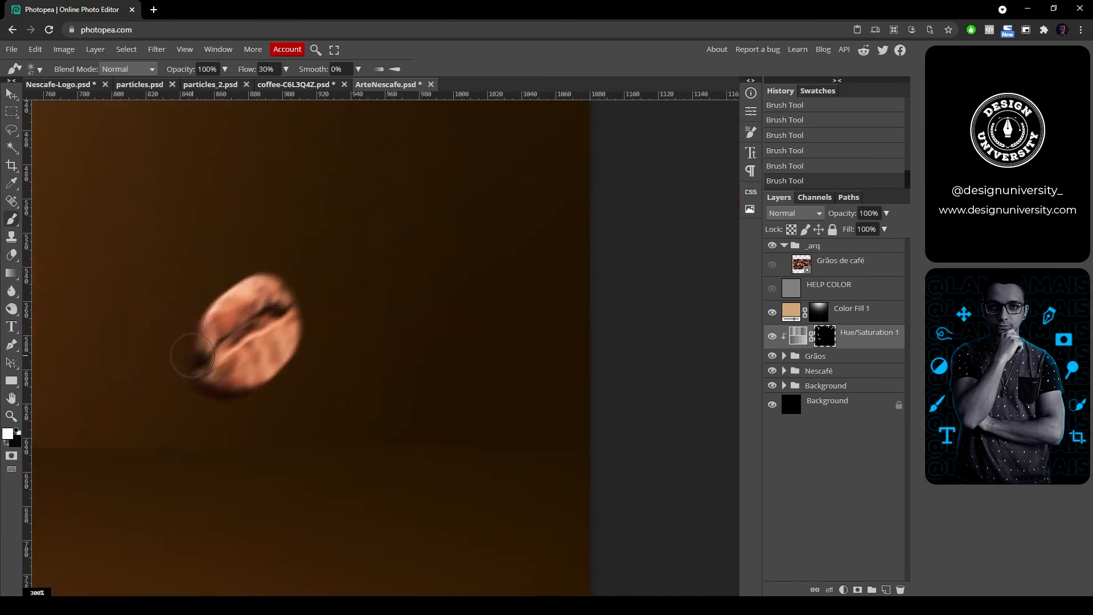
Step: Set the Hue/Saturation 1 layer's blending mode to Linear Dodge
left_click(794, 214)
left_click(791, 353)
left_click(795, 213)
left_click(791, 342)
Step: Strengthen the white edge highlights on the Hue/Saturation mask for the beans at the canvas's right side and top
left_click_drag(123, 473, 165, 418)
left_click_drag(517, 211, 528, 488)
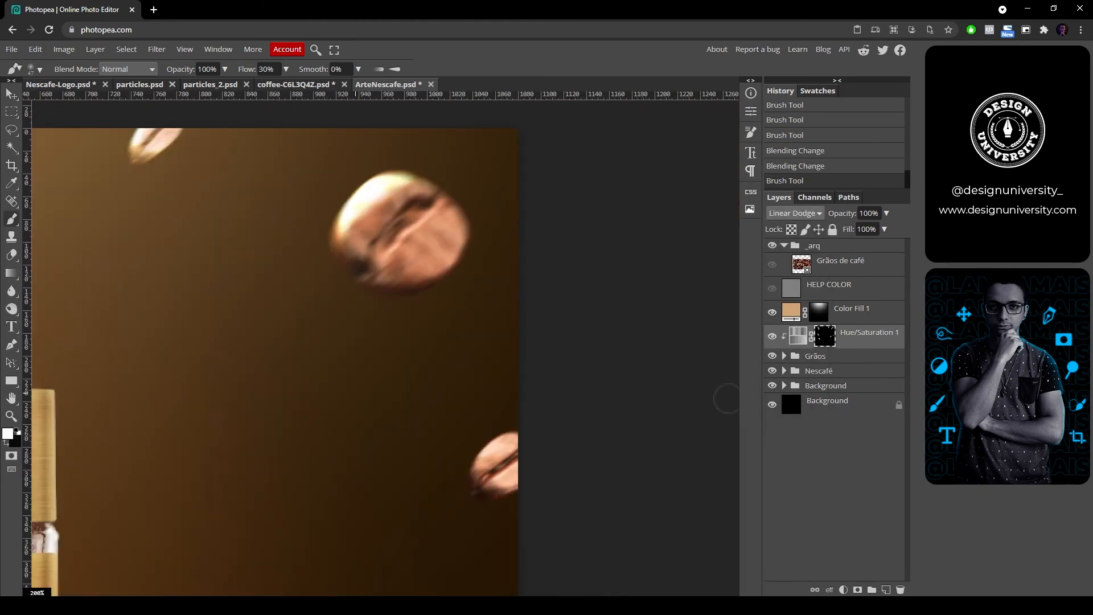
left_click(794, 214)
left_click(791, 352)
left_click_drag(468, 473, 478, 453)
scroll(532, 424, "down", 3)
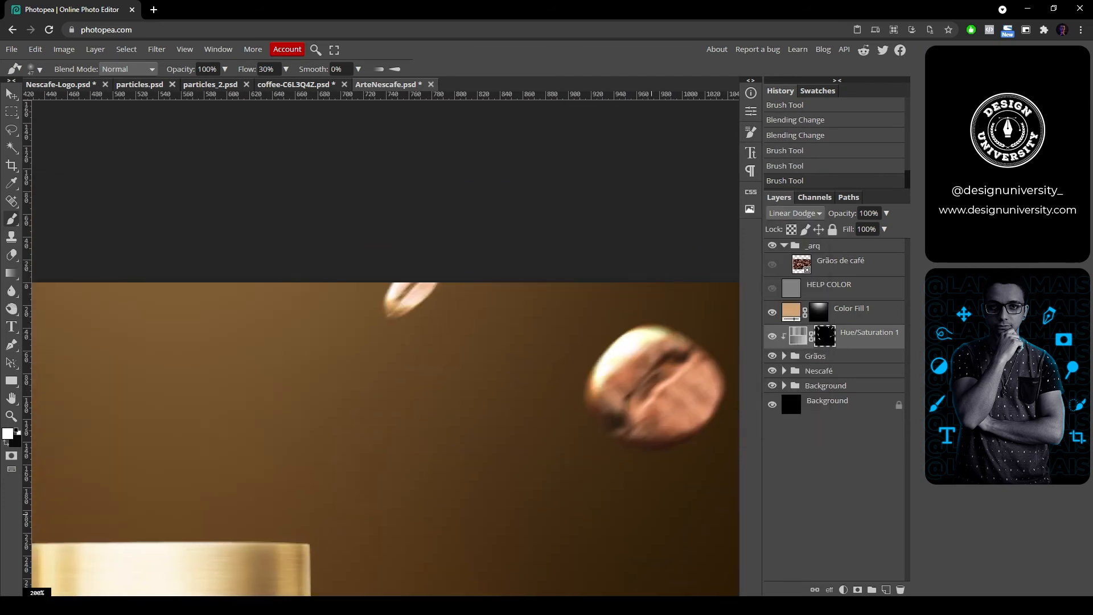
left_click(505, 354)
scroll(624, 261, "down", 2)
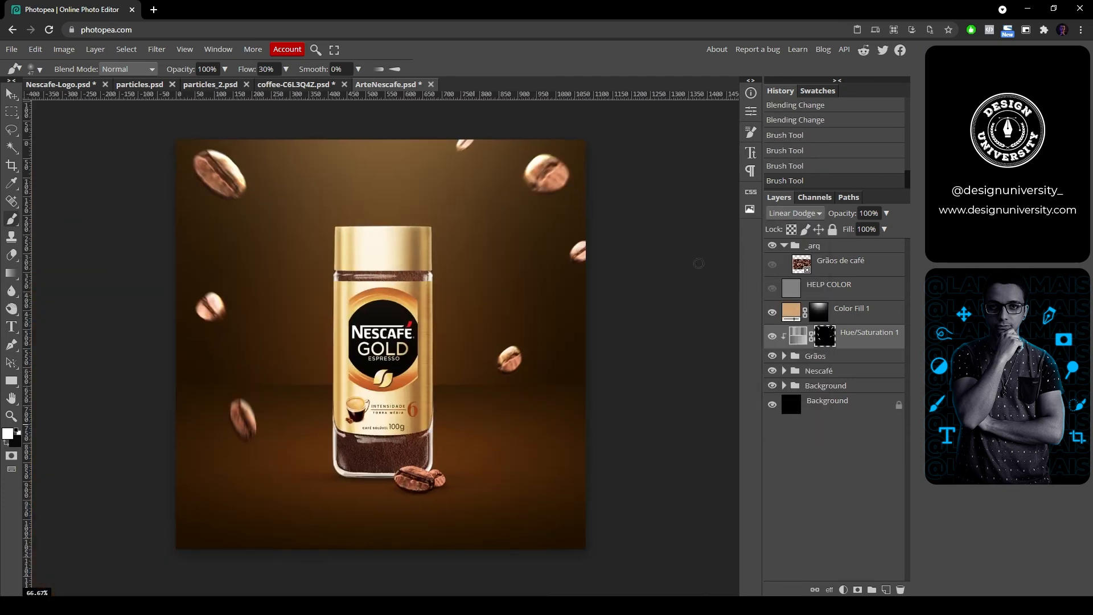
Step: Compare the beans with and without Hue/Saturation 1 and set that layer's opacity to 30%
left_click(772, 335)
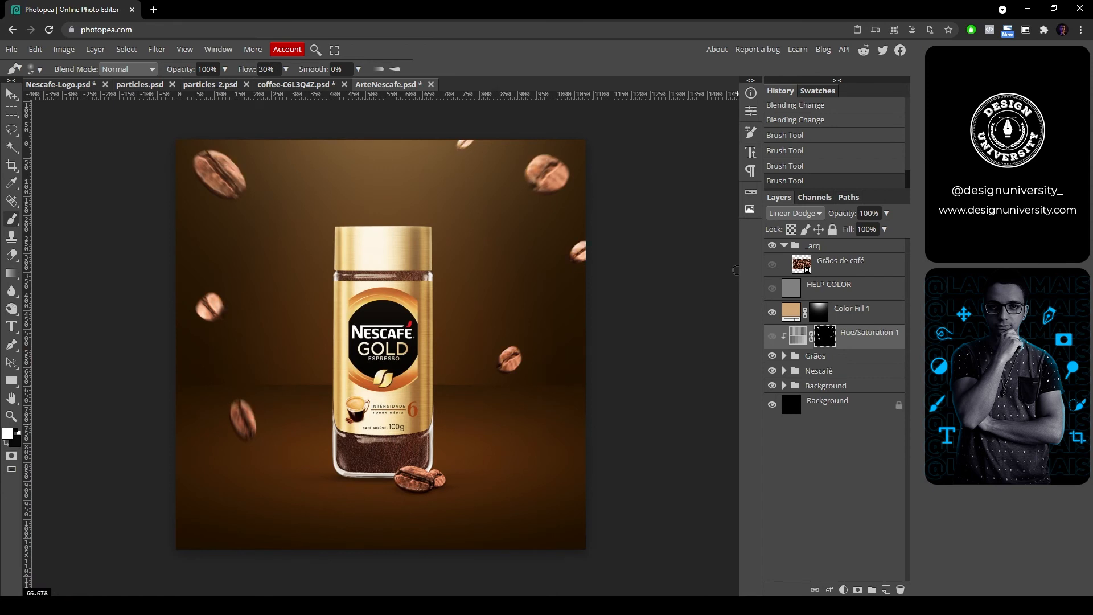
left_click(772, 336)
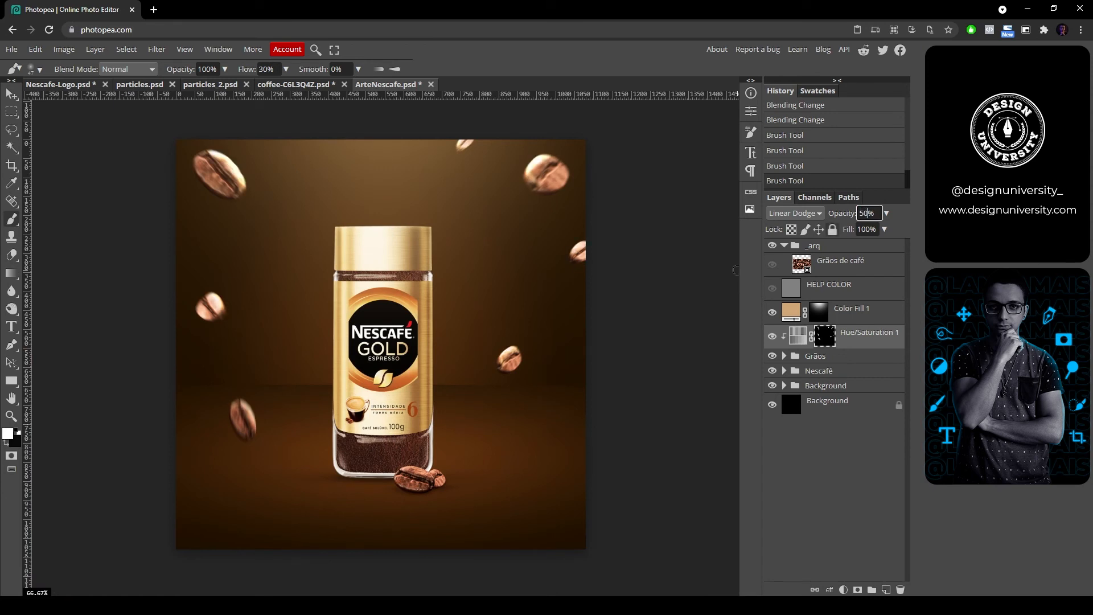
key("Return")
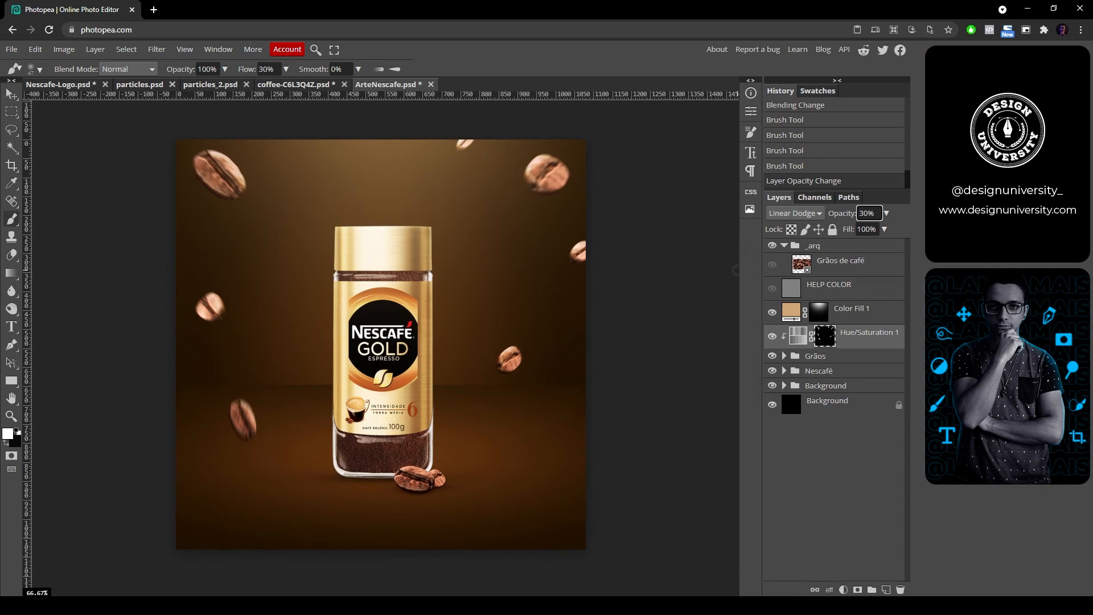
left_click(771, 336)
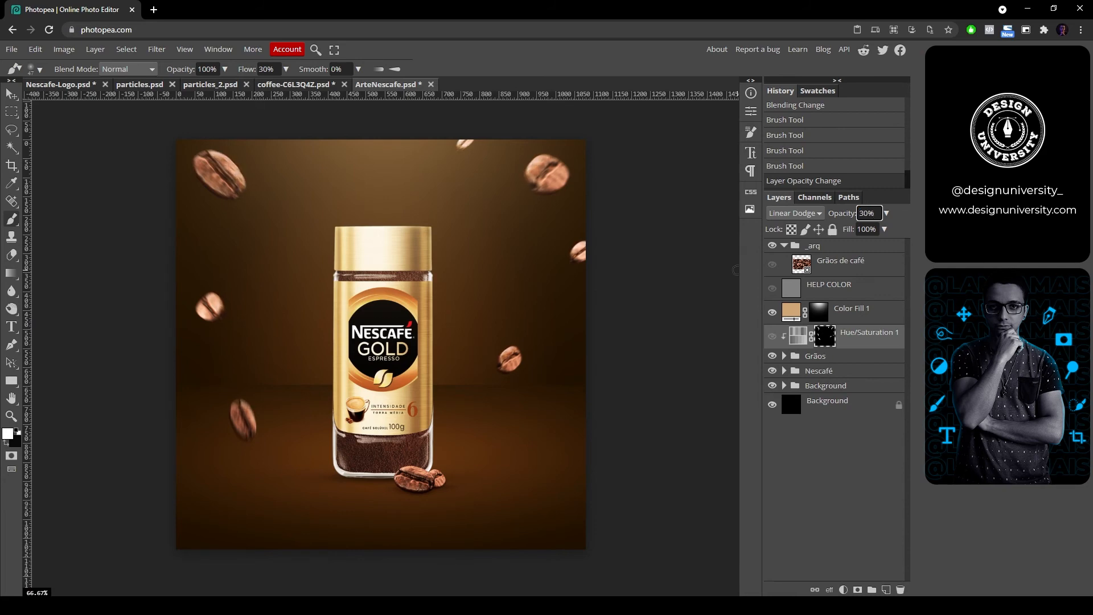
Step: Raise the hue of the Hue/Saturation 1 adjustment to shift the bean highlights toward yellow
scroll(735, 269, "up", 2)
double_click(797, 336)
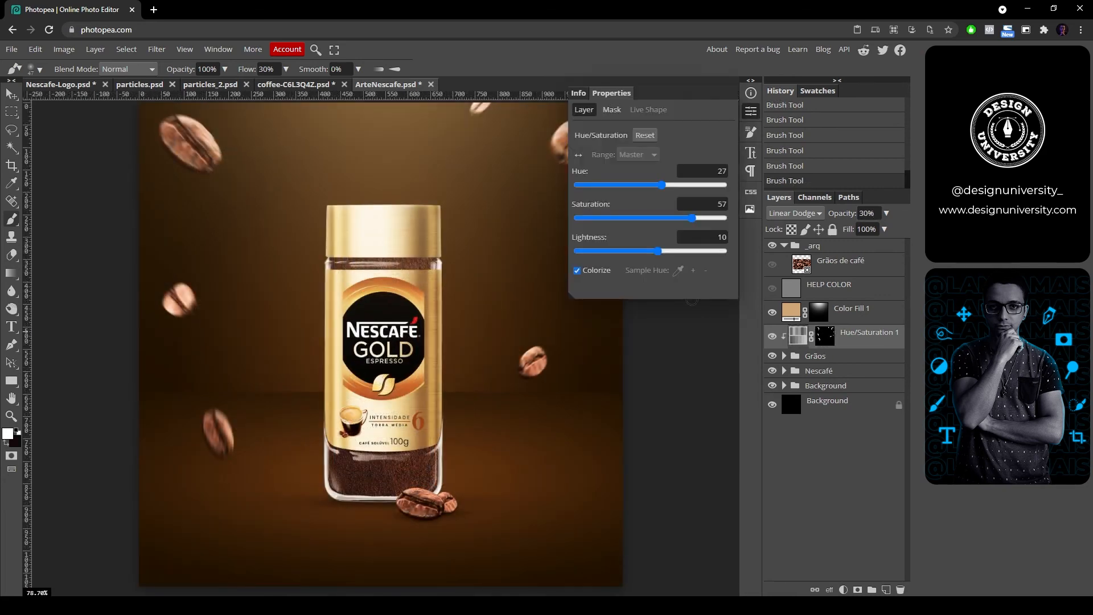
left_click_drag(661, 185, 677, 185)
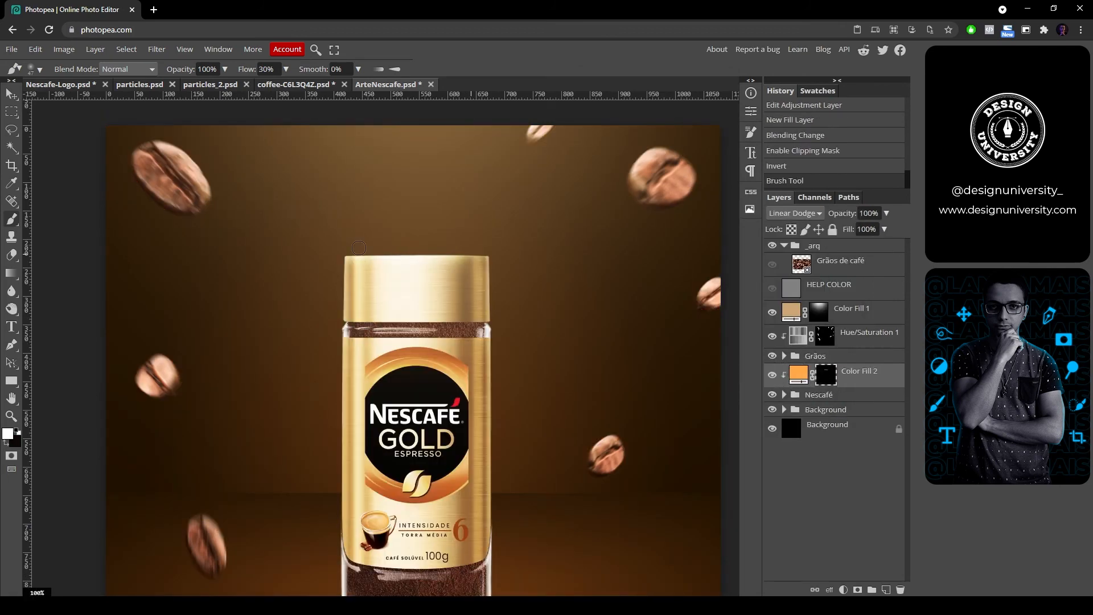
Step: Paint white on the Color Fill 2 mask to add a light highlight around the jar lid's upper edge
mouse_move(359, 255)
left_mouse_down()
mouse_move(481, 257)
mouse_move(462, 259)
left_mouse_up()
key("ctrl+z")
left_click_drag(462, 318, 488, 244)
key("ctrl+z")
key("ctrl+shift+z")
key("ctrl+0")
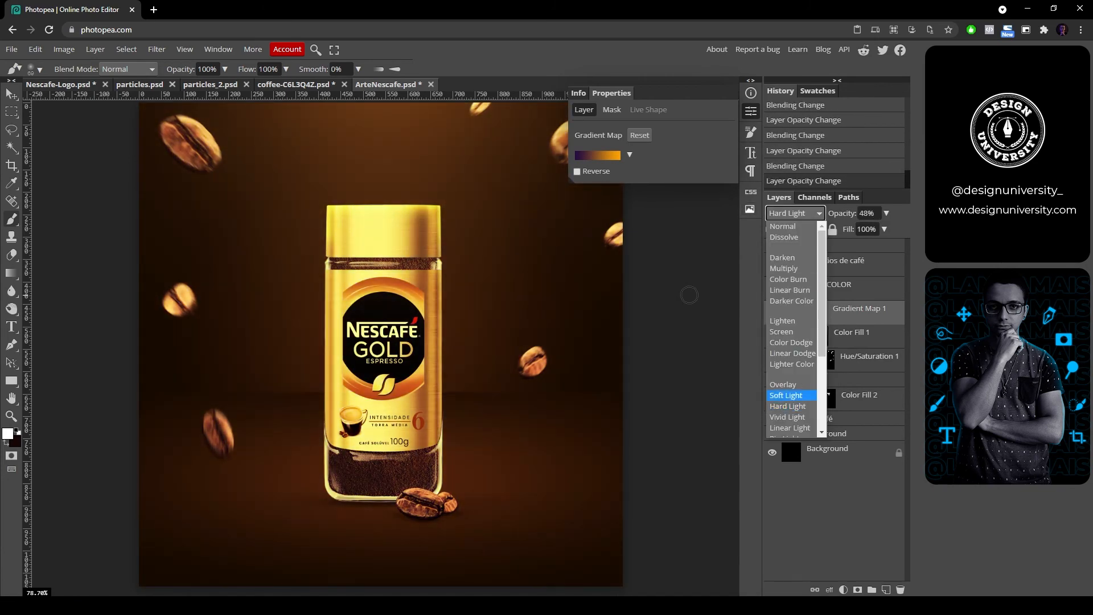
Step: Set the Gradient Map 1 layer's blending mode to Soft Light with 30% opacity
key("Return")
key("ctrl+plus")
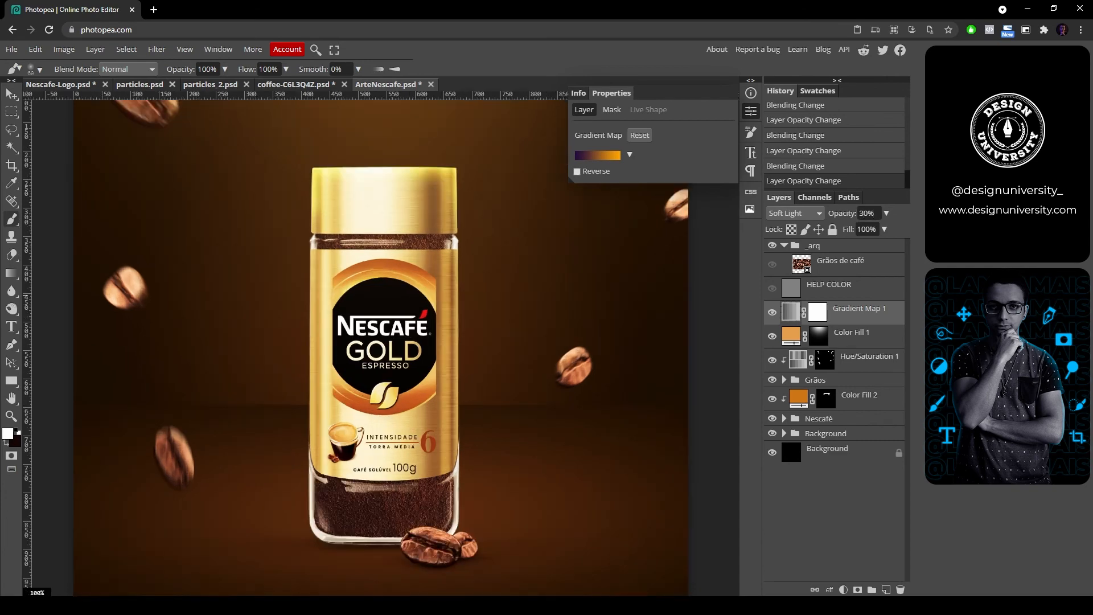
scroll(689, 295, "up", 1)
Step: Add a Curves adjustment above Gradient Map 1 and shape a gentle contrast curve
left_click(842, 590)
left_click(840, 313)
key("ctrl+0")
left_click_drag(647, 234, 653, 239)
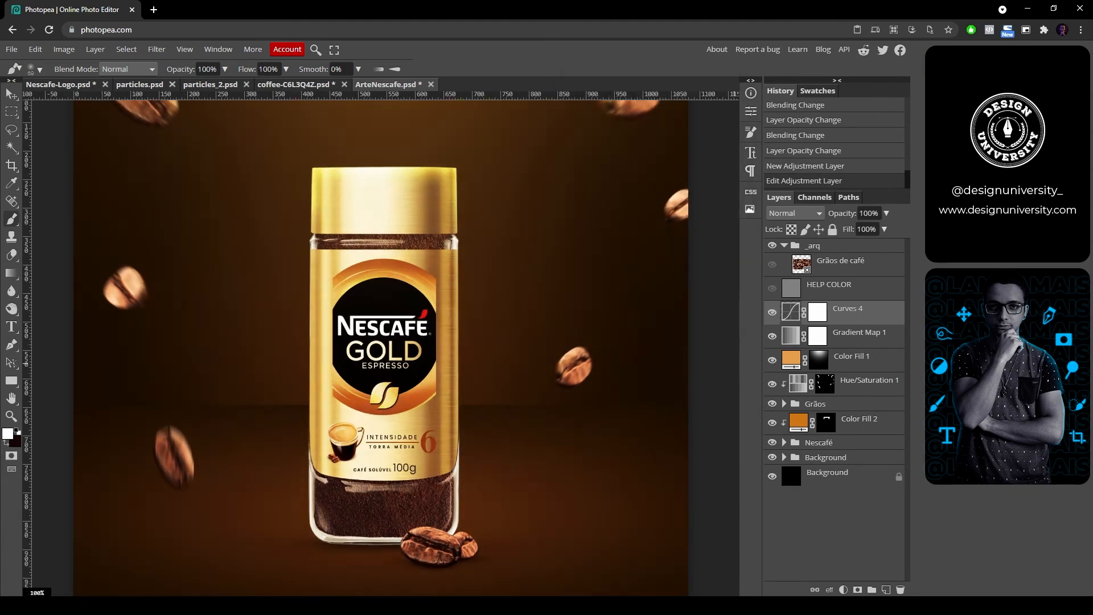
Step: Try the Arabica 12, Fusion 88, Ava 614 and Azrael 93 LUTs on the Color Lookup 1 adjustment
scroll(688, 288, "down", 2)
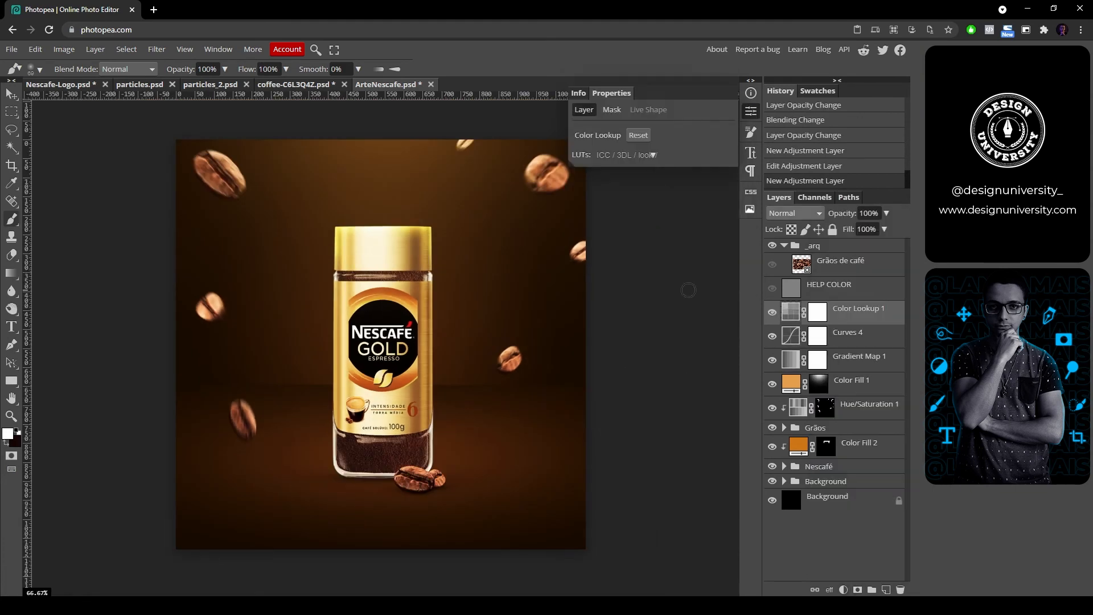
left_click(626, 155)
left_click(756, 165)
left_click(626, 155)
scroll(757, 171, "down", 3)
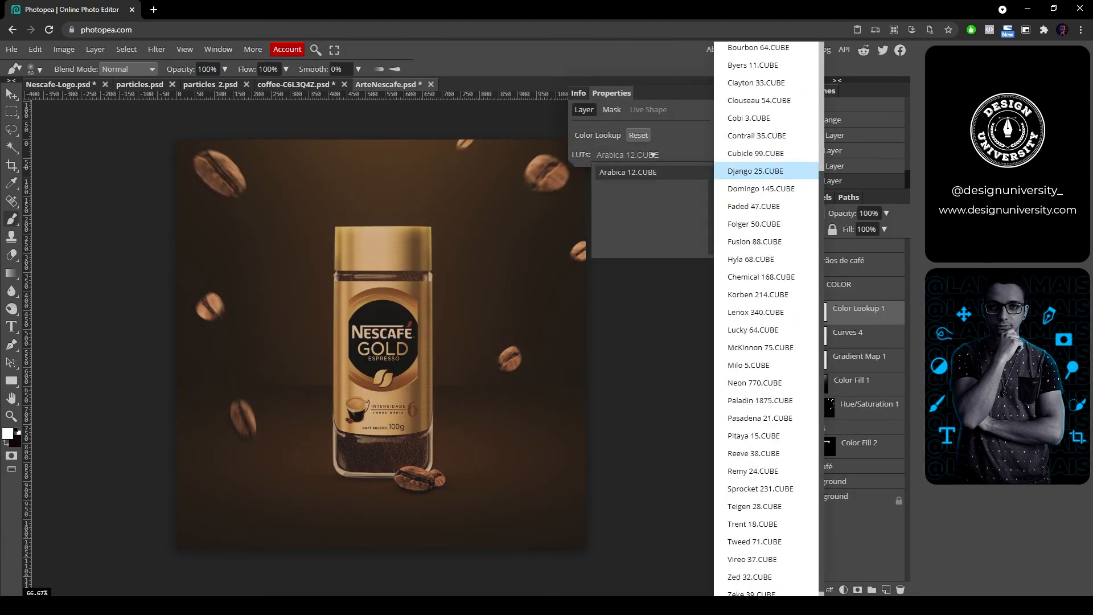
left_click(757, 234)
left_click(626, 155)
left_click(718, 171)
left_click(738, 180)
left_click(626, 155)
left_click(718, 171)
left_click(737, 200)
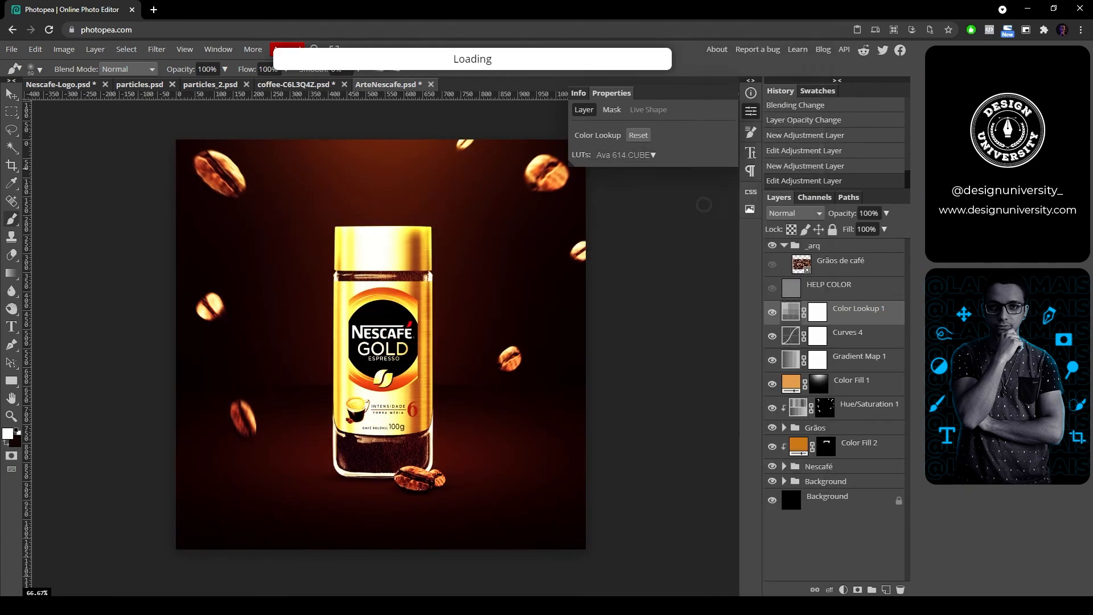
Step: Try the Clayton 33 and Contrail 35 LUTs on the Color Lookup 1 adjustment
left_click(626, 155)
left_click(718, 171)
left_click(737, 250)
left_click(626, 155)
left_click(718, 171)
left_click(738, 264)
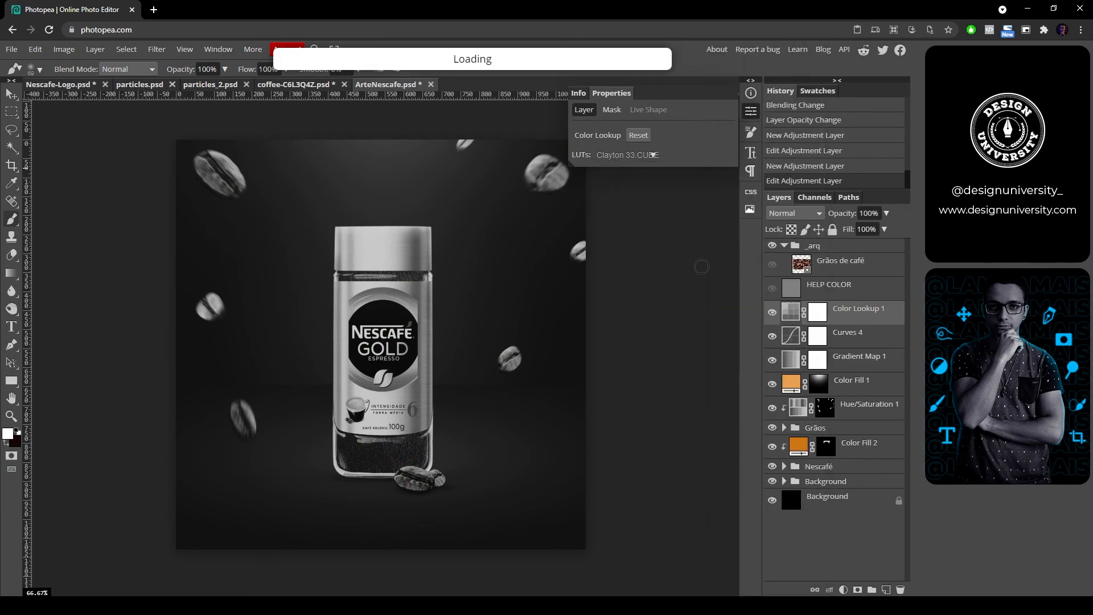
Step: Try the Django 25, Domingo 145 and Pitaya 15 LUTs on the Color Lookup 1 adjustment
left_click(646, 154)
left_click(718, 171)
left_click(736, 313)
left_click(647, 155)
left_click(718, 171)
left_click(736, 330)
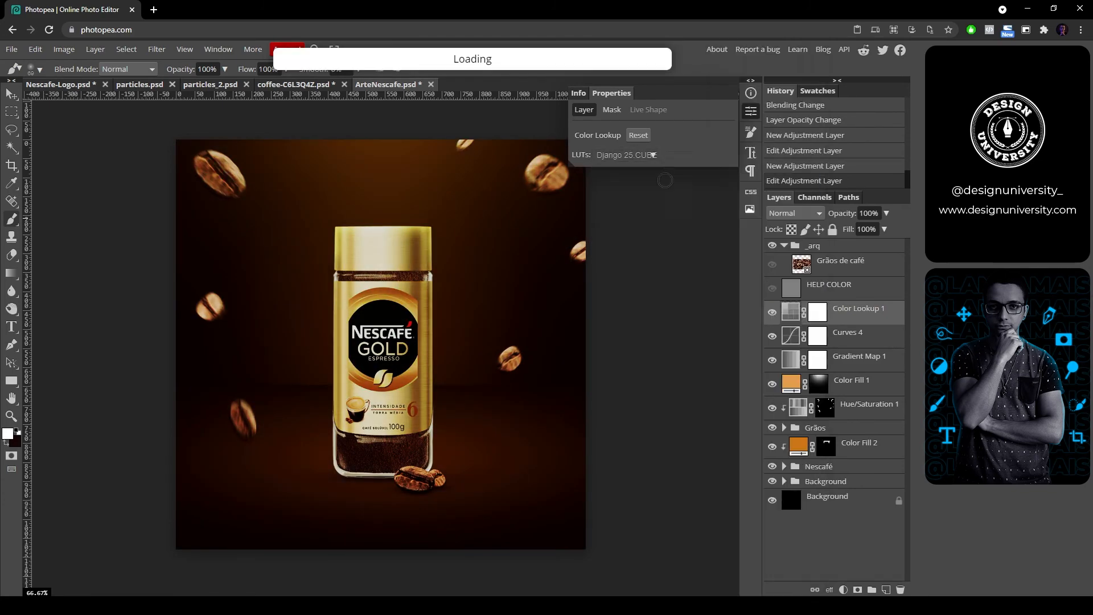
left_click(652, 155)
left_click(718, 171)
scroll(740, 335, "down", 3)
left_click(746, 428)
Step: Apply the Chemical 168.CUBE LUT to the Color Lookup 1 adjustment
left_click(653, 155)
left_click(718, 171)
scroll(740, 331, "down", 1)
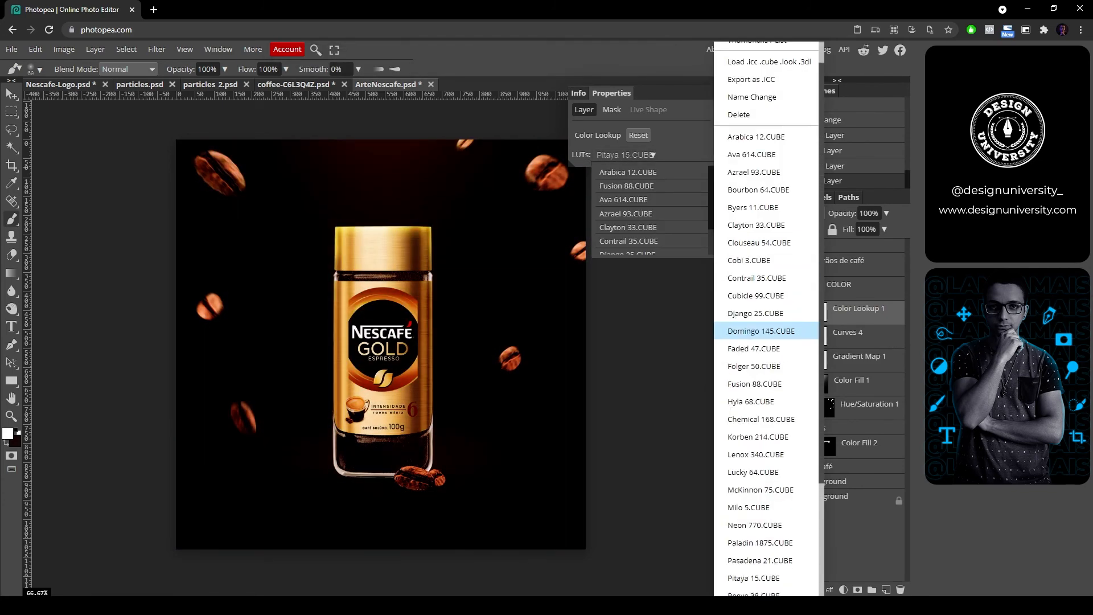
left_click(740, 390)
Step: Set the Color Lookup 1 layer's blending mode to Screen and its opacity to 10%
left_click(795, 213)
left_click(790, 332)
key("Tab")
type("10")
key("Return")
scroll(531, 398, "up", 1)
scroll(478, 353, "down", 2)
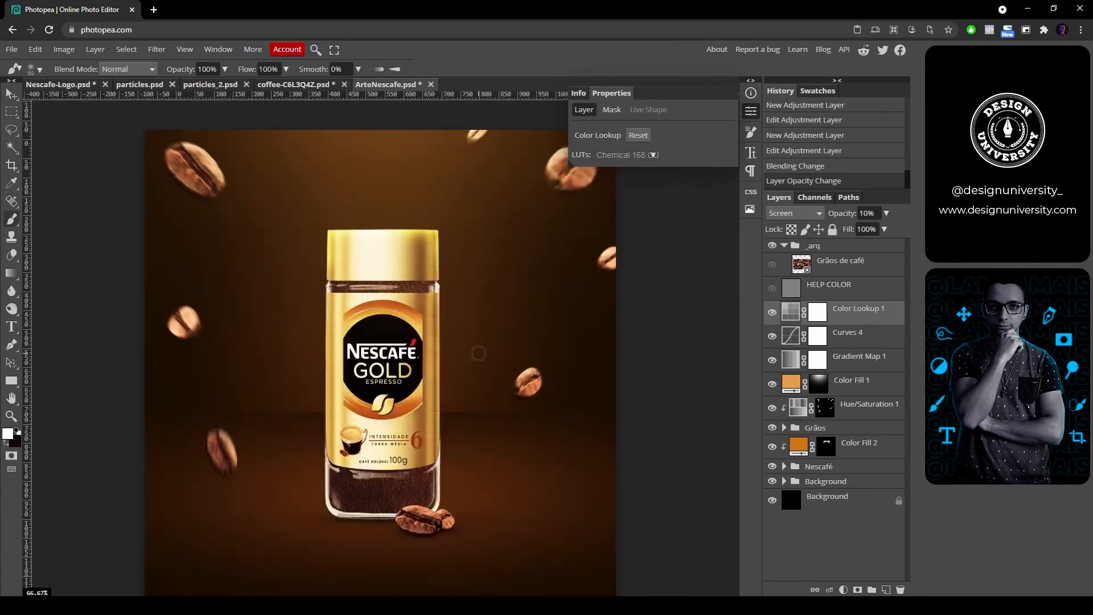
Step: Close the coffee-C6L3Q4Z.psd document and switch to particles.psd
scroll(478, 354, "up", 1)
left_click(344, 84)
key("Return")
left_click(139, 84)
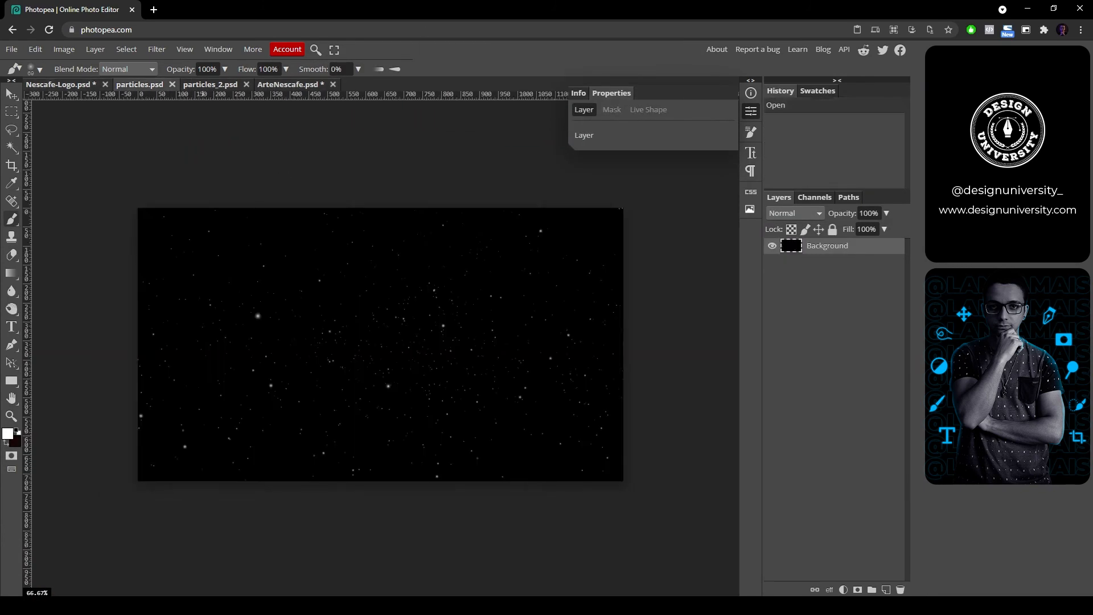
Step: Copy the whole particles.psd image into ArteNescafe.psd, position it over the upper artwork and set its blending mode to Screen
key("ctrl+a")
key("ctrl+c")
left_click(296, 84)
key("ctrl+v")
key("v")
left_click_drag(459, 348, 464, 279)
left_click(795, 214)
left_click(791, 336)
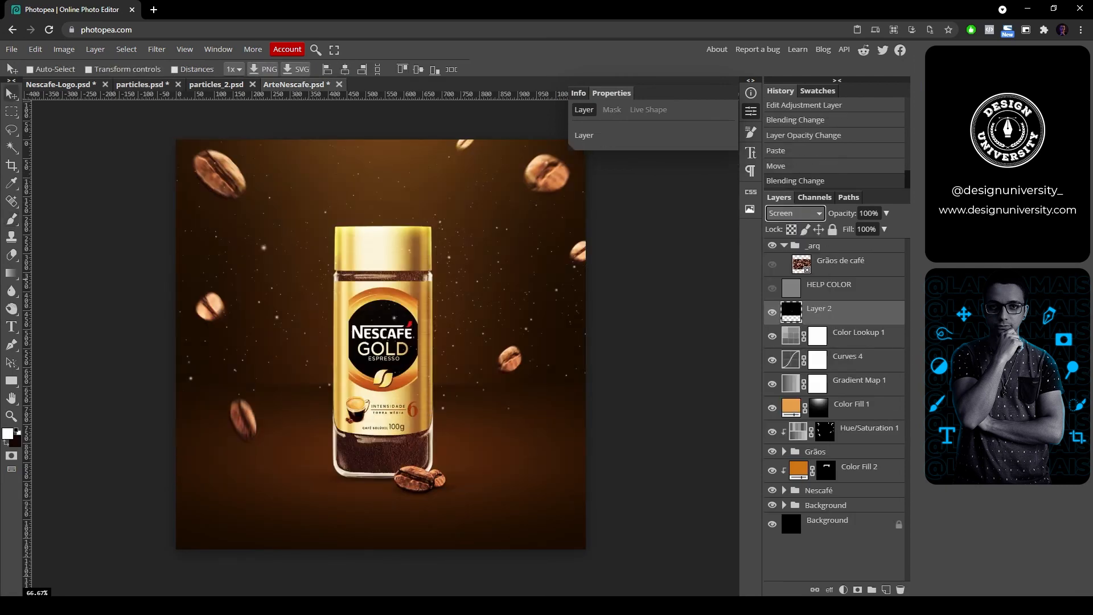
Step: Duplicate the particle layer until it covers the canvas, merge the copies and set the merged layer to Screen
left_click_drag(480, 168, 475, 212)
left_click_drag(474, 212, 475, 410)
left_click(819, 336, "ctrl")
key("ctrl+e")
left_click(795, 213)
left_click(791, 341)
Step: Add a black mask that hides the merged particle layer, undoing the test brush stroke on it
left_click(857, 590, "alt")
key("b")
left_click(341, 197)
key("ctrl+z")
Step: Try revealing particles around the jar on the mask with the brush at 30% flow
left_click(268, 69)
type("30")
left_click(359, 185)
left_click(394, 193)
left_click(342, 323)
left_click(339, 271)
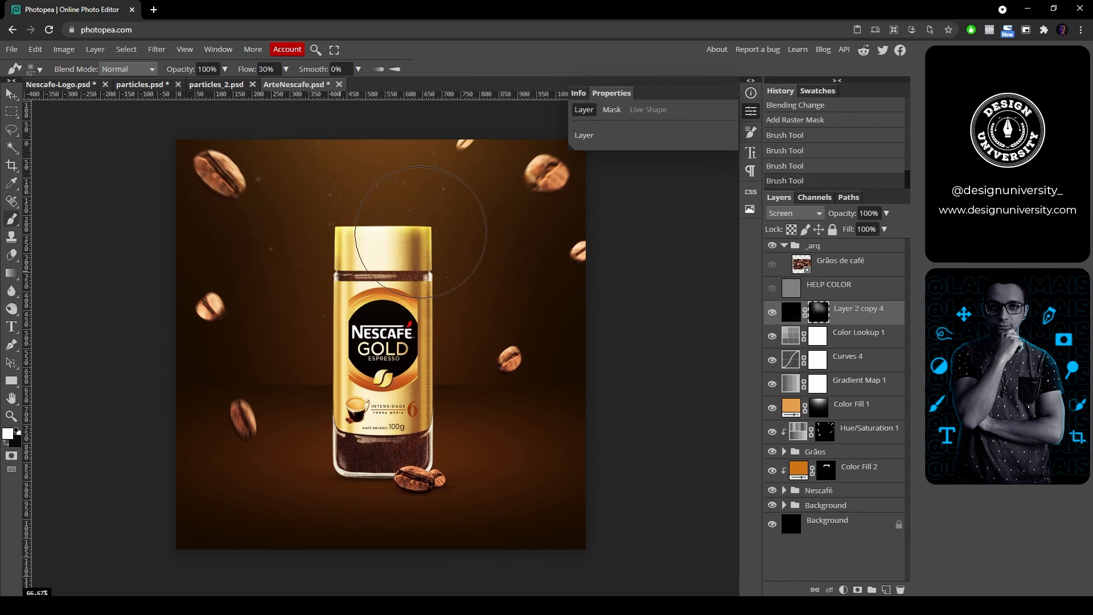
key("ctrl+z")
key("ctrl+z")
key("ctrl+z")
key("ctrl+z")
Step: Set the brush flow to 15% and paint the mask to reveal particles above and beside the jar
left_click(267, 68)
type("15")
left_click(354, 191)
left_click(393, 194)
left_click(376, 260)
scroll(353, 293, "up", 3)
scroll(376, 259, "down", 1)
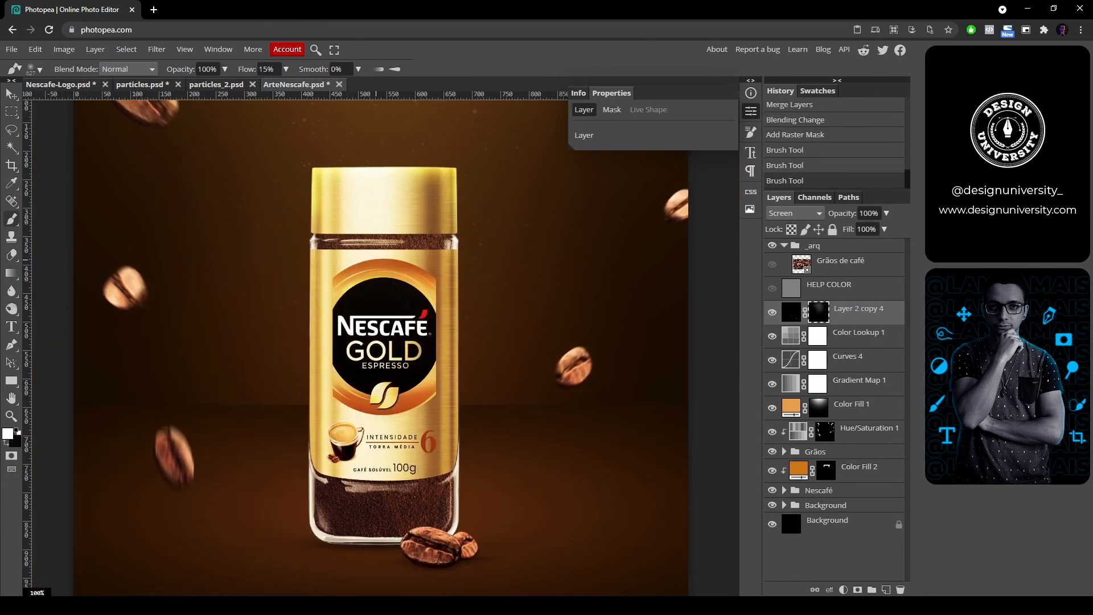
left_click(376, 259)
left_click_drag(376, 259, 318, 326)
left_click(313, 125)
left_click(247, 318)
left_click_drag(247, 318, 291, 155)
Step: Reveal more particles beside the jar's base on the mask and try a layer opacity of 30%
scroll(411, 408, "down", 1)
left_click(460, 437)
scroll(507, 414, "up", 1)
left_click_drag(507, 414, 466, 521)
left_click(868, 214)
type("30")
key("Return")
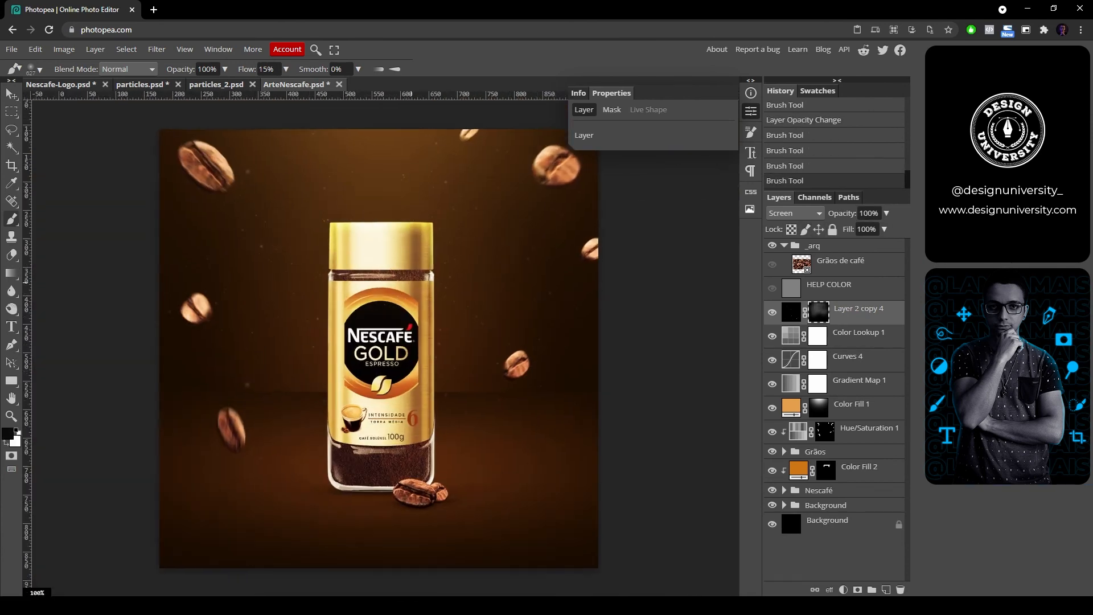
Step: Refine the particles around the jar and above its lid on the particle layer's mask
left_click(411, 283)
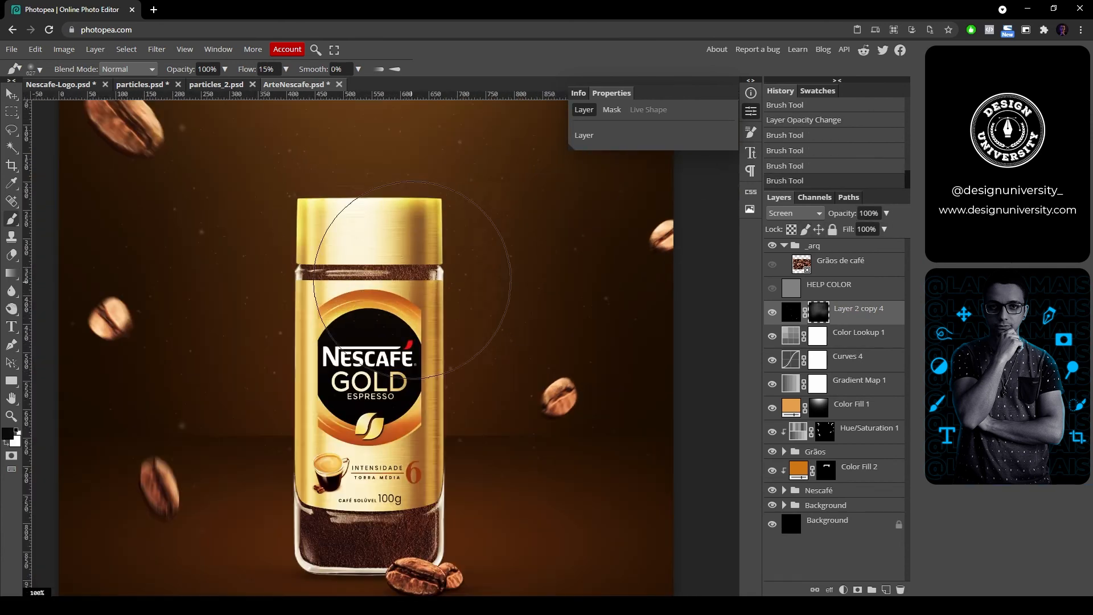
key("x")
mouse_move(399, 285)
left_mouse_down()
mouse_move(382, 345)
mouse_move(389, 278)
left_mouse_up()
left_click_drag(357, 116, 319, 191)
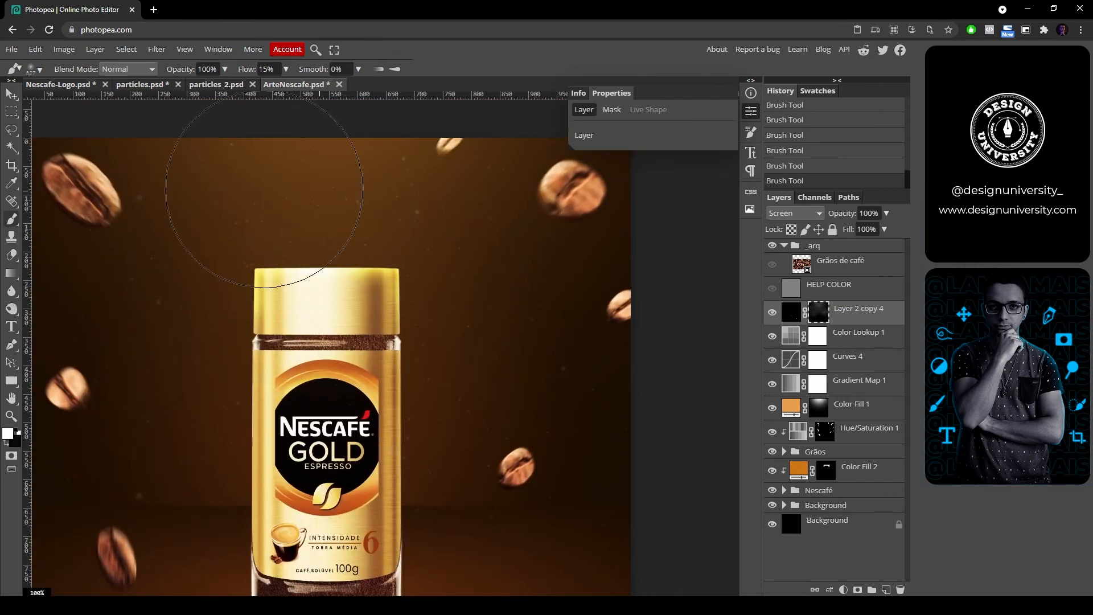
key("ctrl+0")
key("ctrl+z")
key("ctrl+z")
key("x")
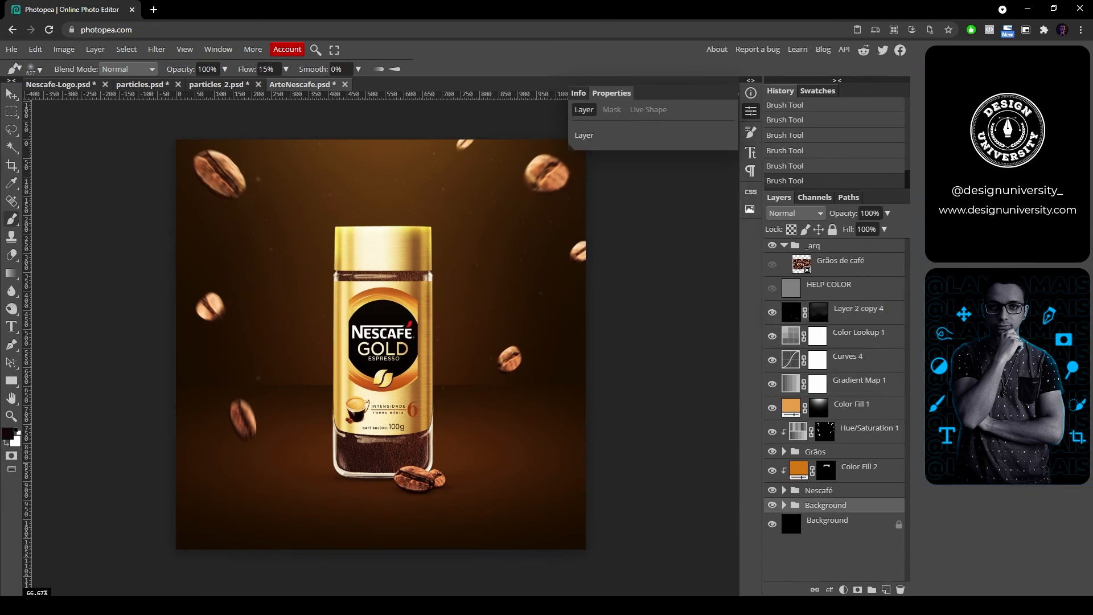
Step: Paste the particles_2.psd texture above the Background folder as an unclipped layer and set it to Screen
key("ctrl+v")
key("ctrl+alt+g")
key("v")
key("ctrl+alt+g")
left_click(795, 214)
left_click(785, 332)
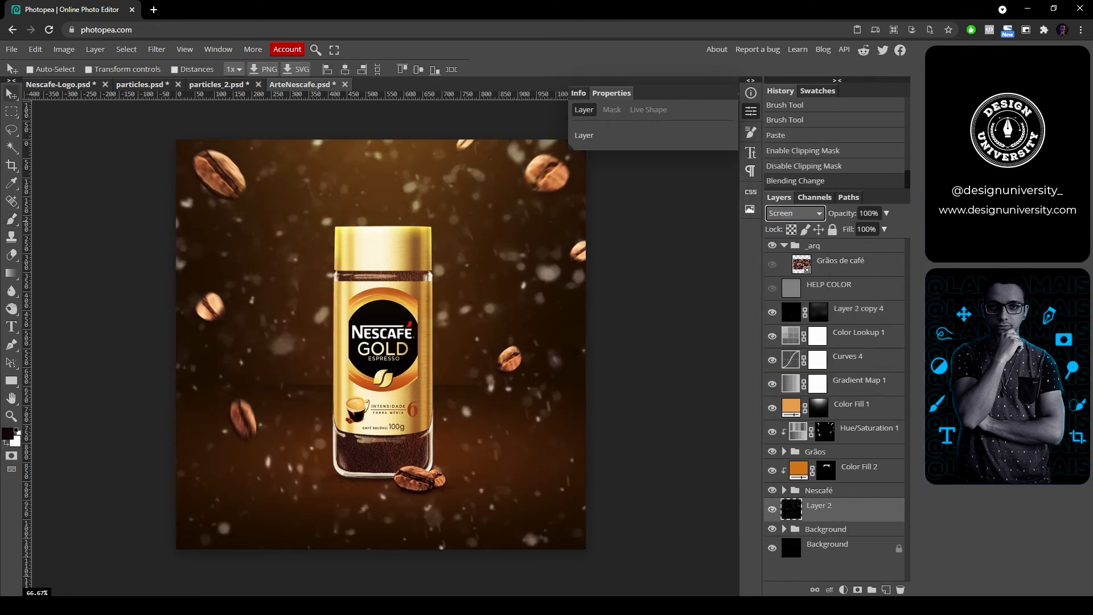
Step: Move the second particle layer above Layer 2 copy 4 and scale it down over the canvas
left_click_drag(825, 508, 825, 301)
key("ctrl+t")
key("ctrl+minus")
key("ctrl+minus")
key("ctrl+minus")
mouse_move(654, 190)
left_mouse_down()
mouse_move(521, 266)
mouse_move(532, 260)
left_mouse_up()
left_click(455, 70)
Step: Add a black mask to the second particle layer and paint white near the floor to reveal particles
left_click(858, 589, "alt")
key("b")
key("ctrl+plus")
key("ctrl+plus")
key("ctrl+plus")
key("ctrl+plus")
key("x")
left_click(224, 463)
key("ctrl+minus")
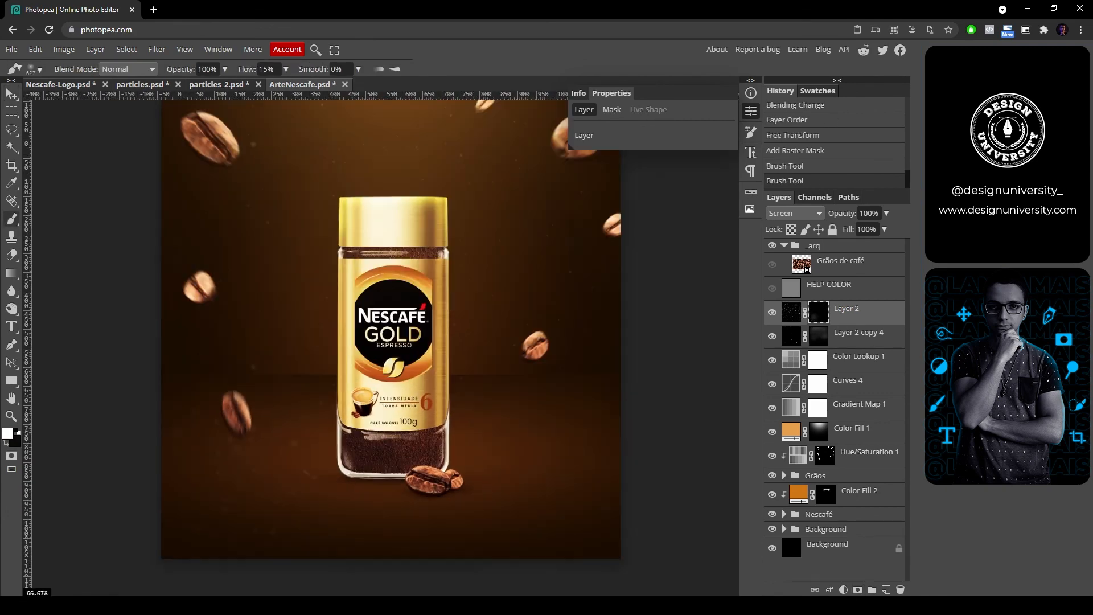
Step: Flatten the brush tip and try revealing particles across the floor around the jar's base
right_click(297, 462)
left_click_drag(326, 472, 325, 488)
left_click(358, 546)
left_click(545, 418)
left_click(298, 484)
key("ctrl+z")
key("ctrl+z")
Step: Try a 39% opacity on the second particle layer, then return it to 100%
left_click_drag(842, 214, 791, 213)
key("ctrl+plus")
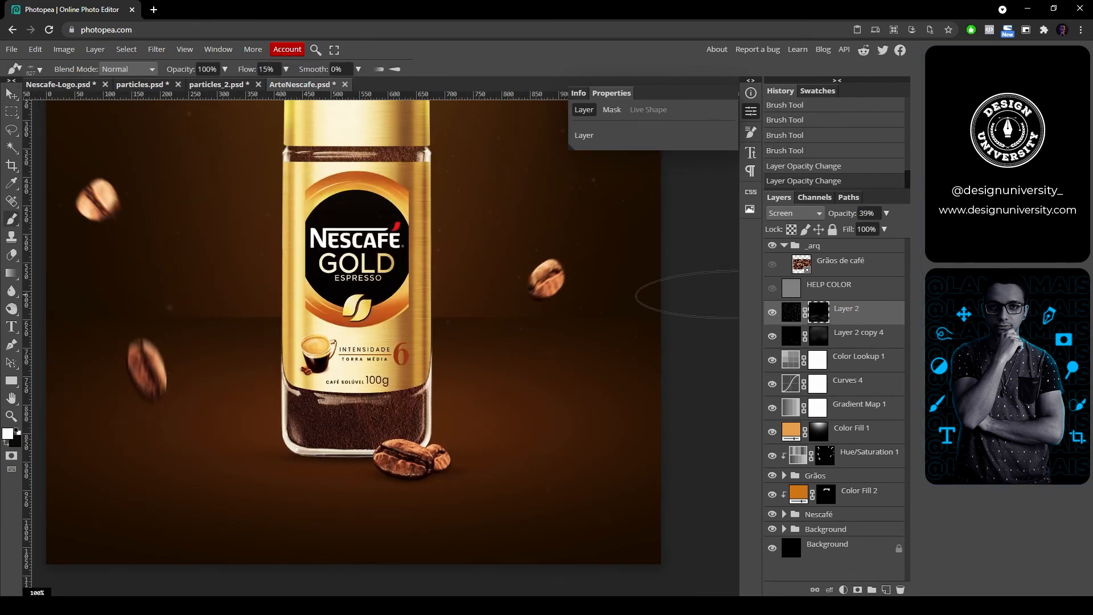
type("00")
key("Return")
key("ctrl+minus")
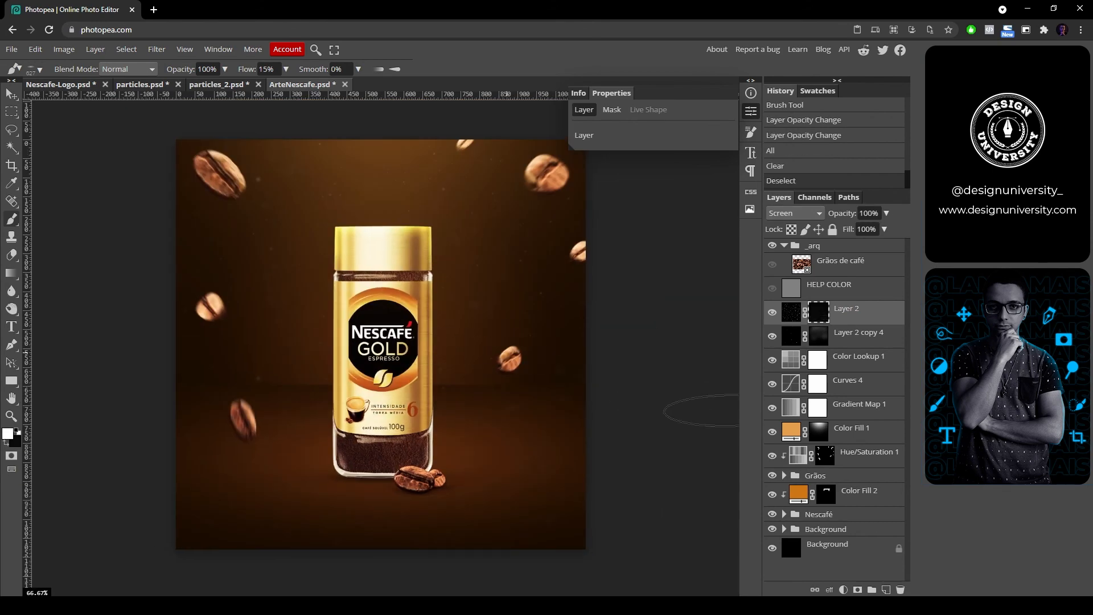
Step: Delete the second particle layer's mask and replace it with a fresh black mask
key("v")
scroll(478, 495, "up", 2)
left_click(771, 312)
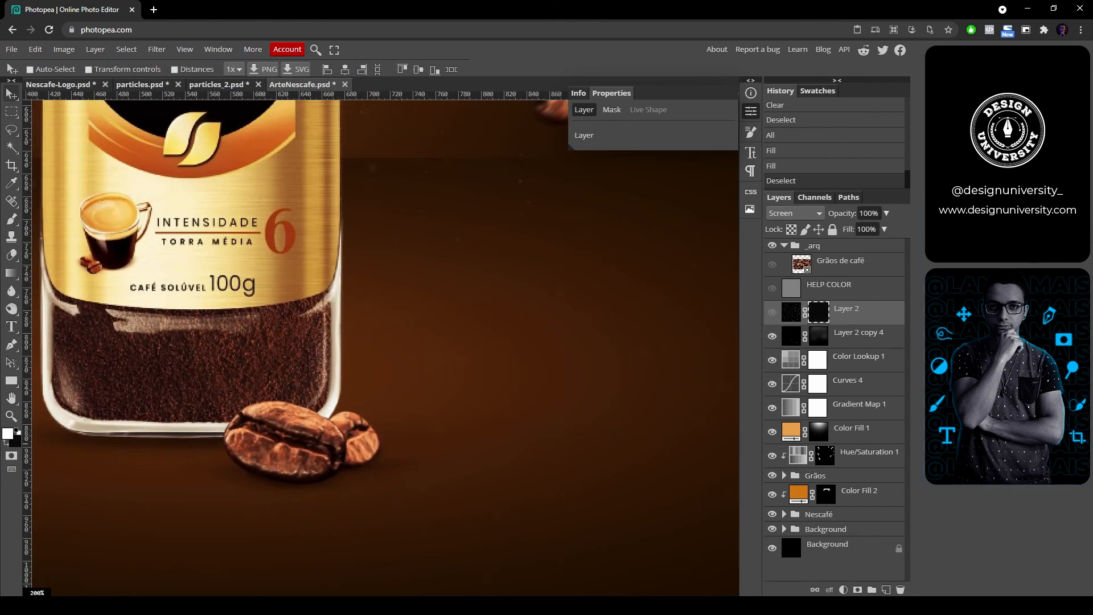
left_click(771, 312)
right_click(818, 308)
left_click(862, 334)
left_click(857, 590, "alt")
left_click(772, 313)
Step: Reset the brush to a round tip with 5% flow and undo the test stroke
key("b")
scroll(478, 498, "down", 3)
right_click(364, 287)
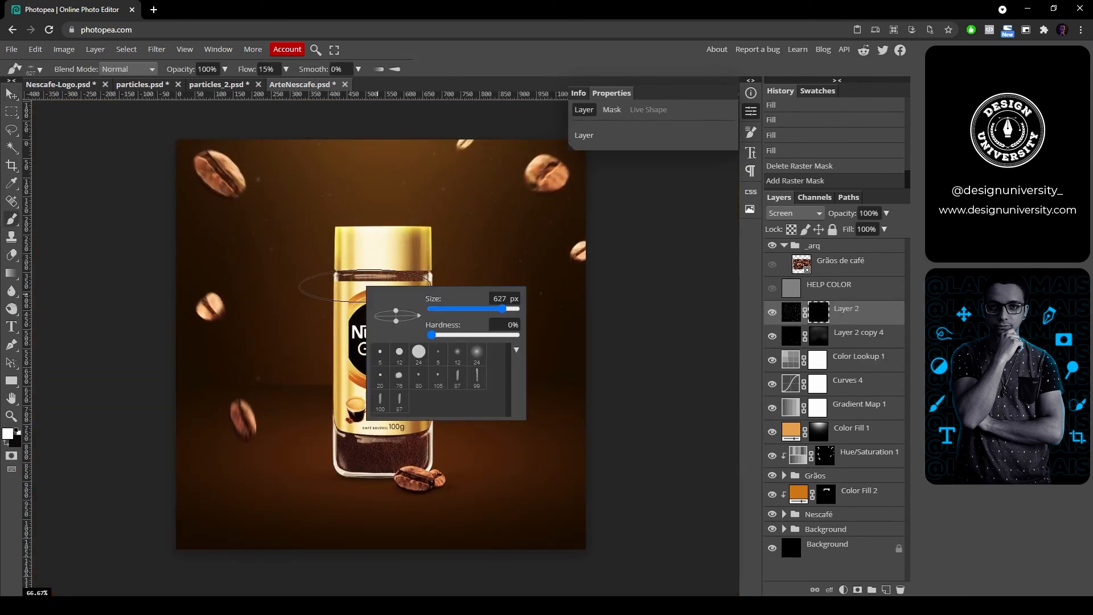
left_click(253, 210)
key("ctrl+z")
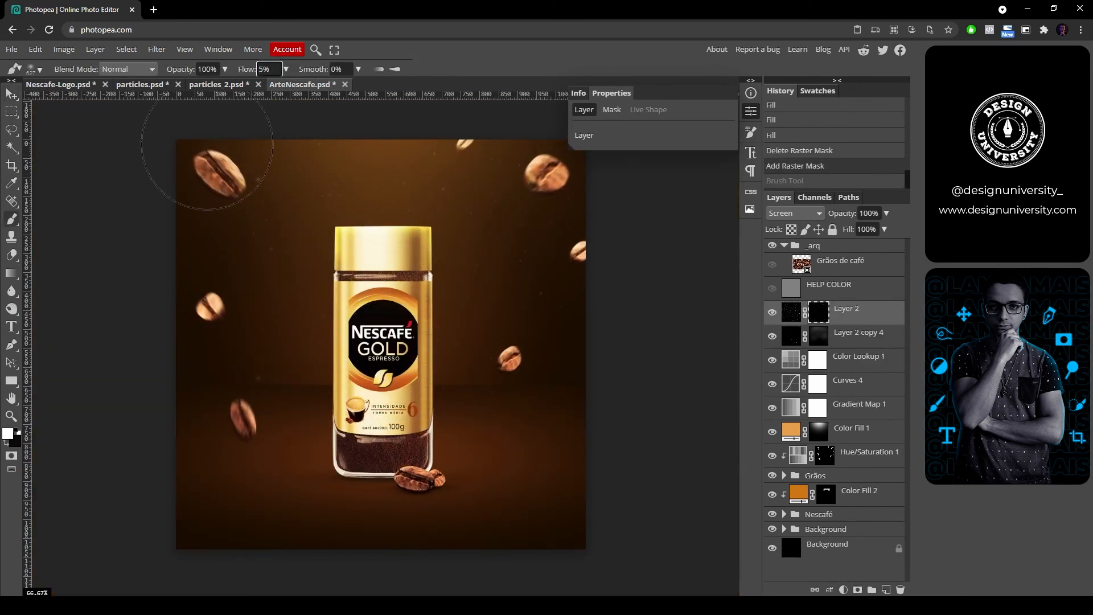
Step: Paint the new mask around the beans and jar with a larger brush to faintly reveal the second particles
left_click(223, 120)
left_click(627, 280)
key("]")
left_click(379, 343)
left_click(402, 477)
left_click(478, 475)
key("ctrl+plus")
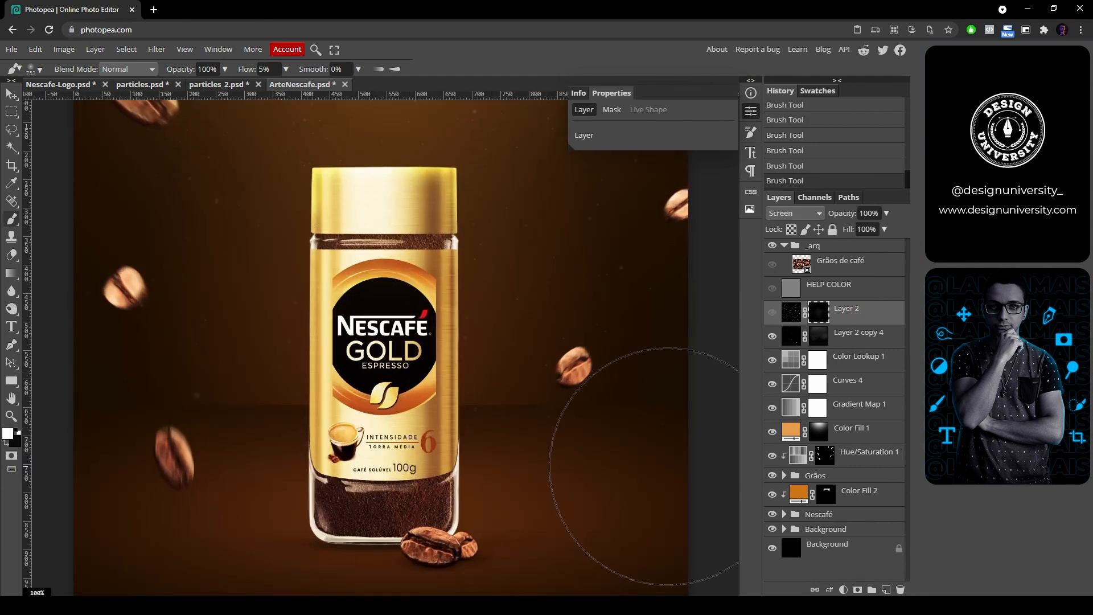
Step: Set the Layer 2 copy 4 particle layer's opacity to 50%
key("ctrl+0")
left_click(858, 332)
left_click(867, 214)
type("50")
scroll(350, 245, "up", 1)
left_click(393, 367)
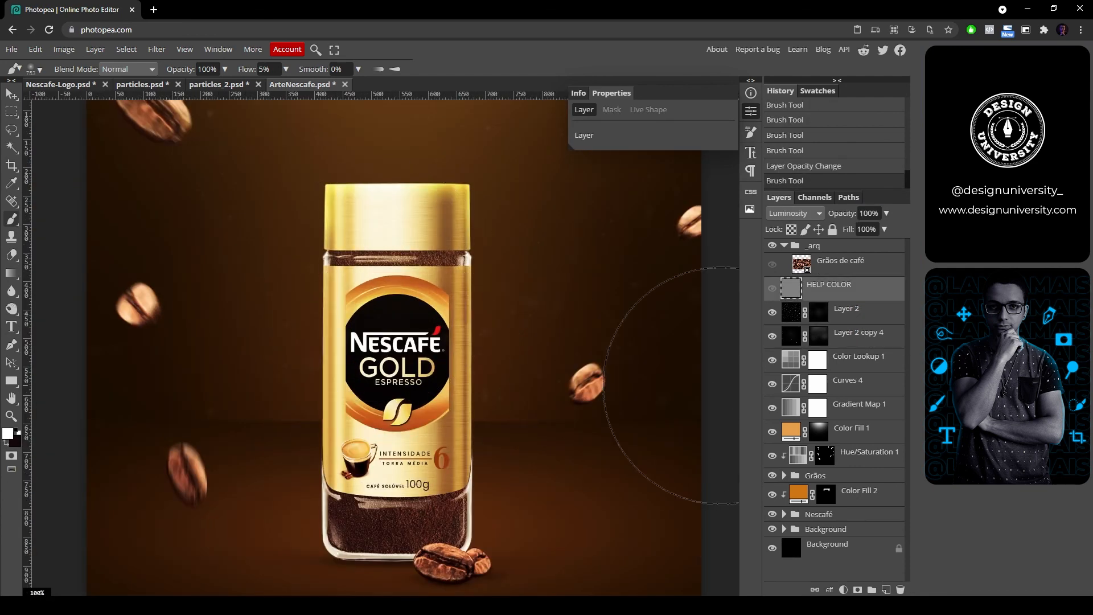
Step: Collapse the contents of the _arq folder, add a new layer above Layer 2 and fill it with black
left_click(783, 245)
left_click(829, 262)
key("ctrl+0")
left_click(848, 287)
left_click(885, 590)
left_click(35, 49)
left_click(57, 175)
left_click(159, 165)
left_click(145, 220)
left_click(177, 233)
Step: Apply Add Noise to the black layer with a 20% amount, Uniform distribution and Monochromatic enabled
left_click(156, 50)
mouse_move(171, 198)
left_click(279, 198)
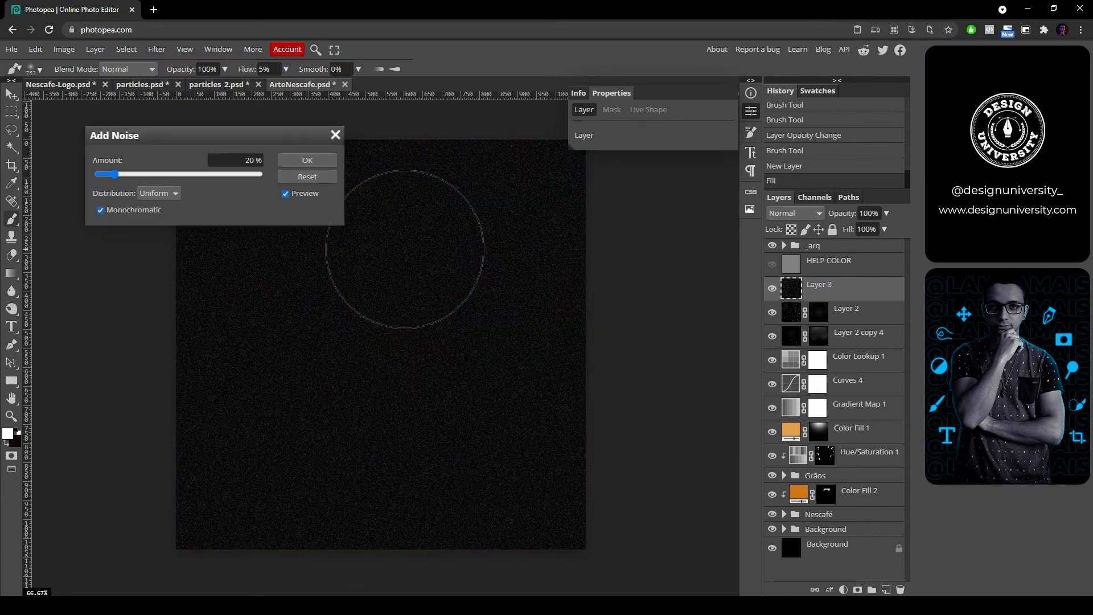
left_click(307, 159)
Step: Set the noise layer's blending mode to Screen and its opacity to 5%
left_click(794, 213)
left_click(785, 298)
type("5")
key("Return")
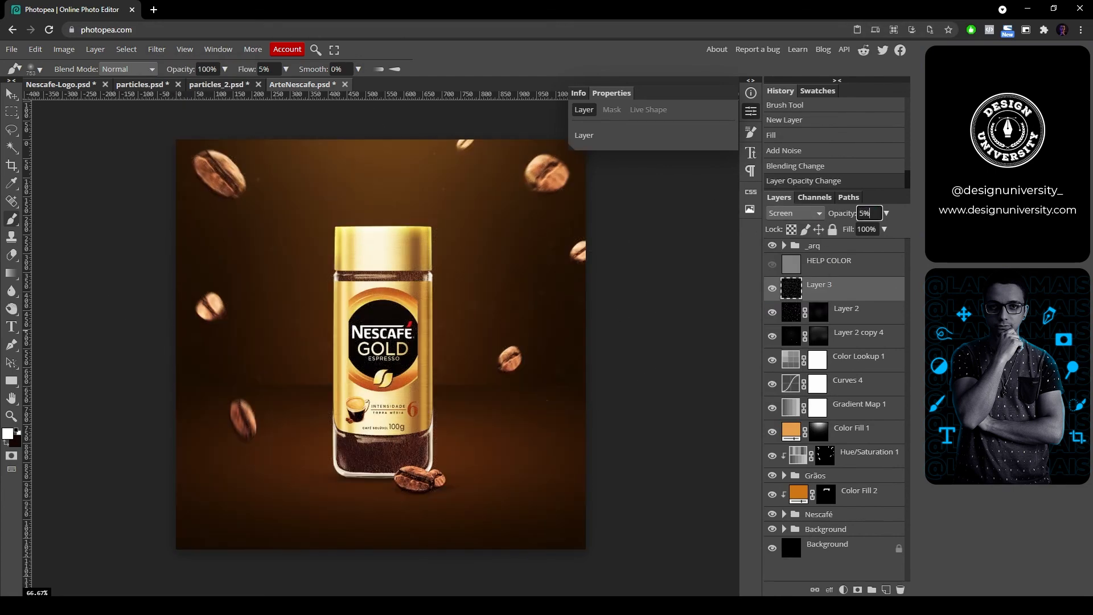
Step: Close the particles.psd and particles_2.psd documents and paste the Nescafé logo into ArteNescafe.psd
key("ctrl+1")
left_click(178, 84)
key("Return")
left_click(185, 84)
key("Return")
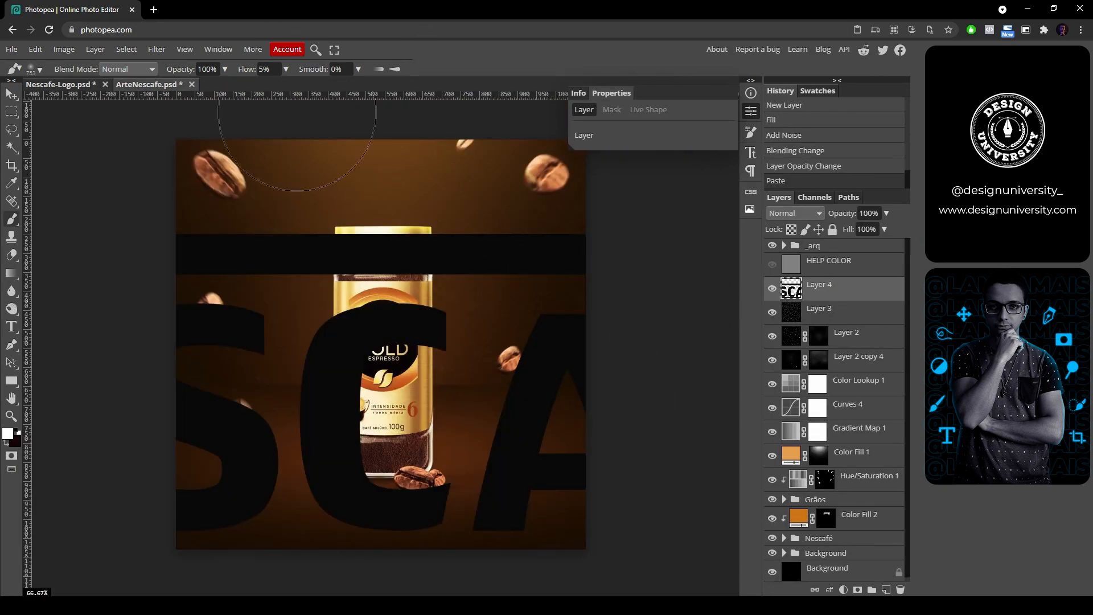
Step: Convert the pasted logo to a smart object, scale it down and place it centred above the jar's lid
right_click(819, 288)
left_click(791, 434)
key("ctrl+minus")
key("ctrl+minus")
left_click_drag(650, 270, 538, 369)
left_click_drag(383, 345, 383, 289)
scroll(384, 309, "up", 4)
key("Return")
Step: Invert the logo's colours with a smart filter so its lettering turns white, and save the document
key("ctrl+i")
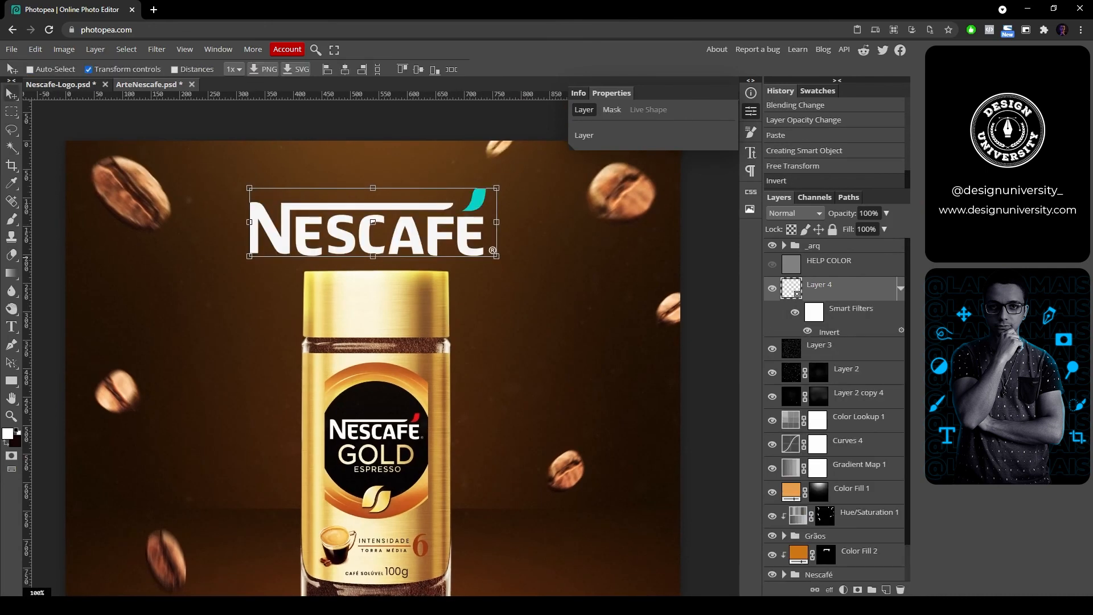
key("b")
scroll(487, 213, "up", 5)
scroll(492, 235, "up", 1)
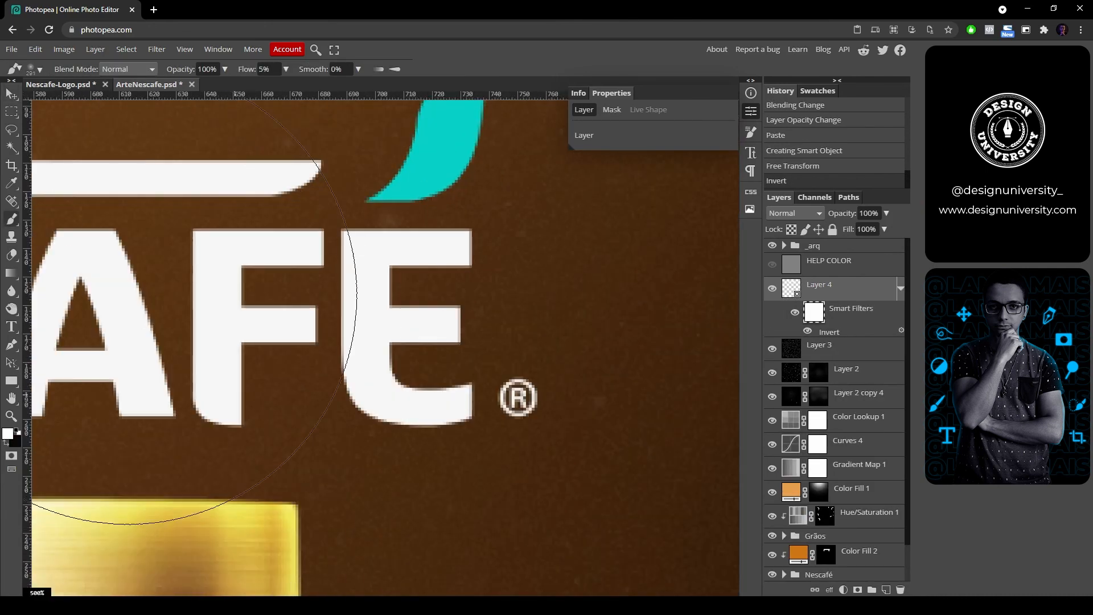
key("ctrl+s")
Step: Paint the Invert filter's mask black over the logo's accent with a smaller brush to restore its red, using 100% flow
right_click(403, 297)
left_click_drag(530, 318, 492, 318)
key("x")
left_click_drag(433, 148, 420, 249)
mouse_move(441, 199)
left_mouse_down()
mouse_move(420, 257)
mouse_move(438, 199)
mouse_move(432, 220)
left_mouse_up()
key("shift+0")
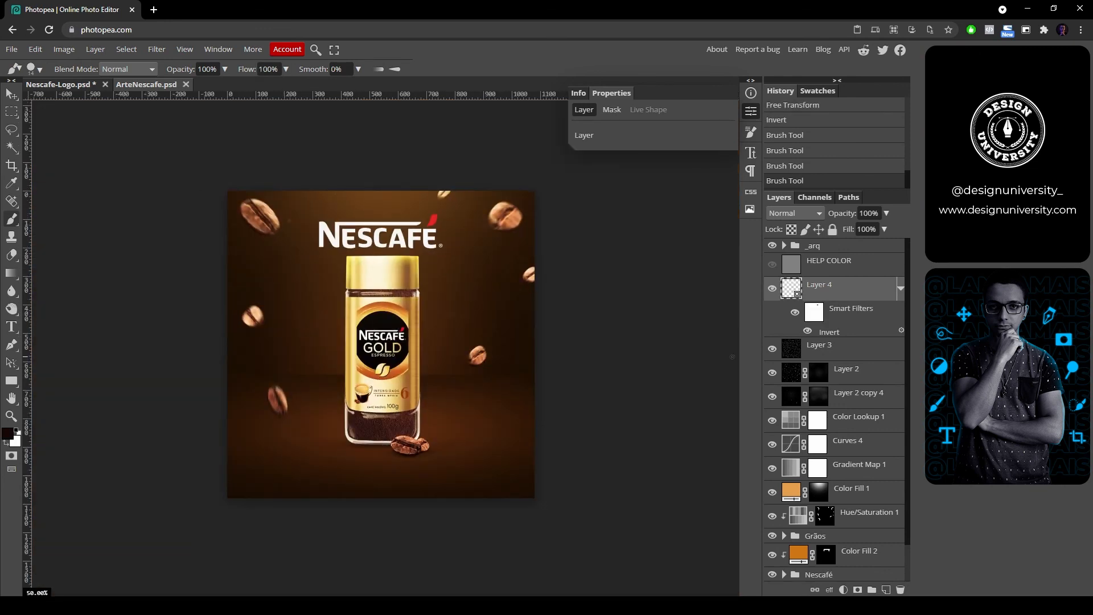
Step: Name the logo layer Nescafé Logo, the group of particle layers Particles, and the Color Fill 1 layer Luz
type("Particles")
double_click(851, 431)
type("Luz")
Step: Group the Color Lookup 1, Curves 4 and Gradient Map 1 layers and name the group Final Adjustments
left_click(859, 408)
left_click(858, 359, "shift")
key("ctrl+g")
double_click(819, 359)
type("Final Adj")
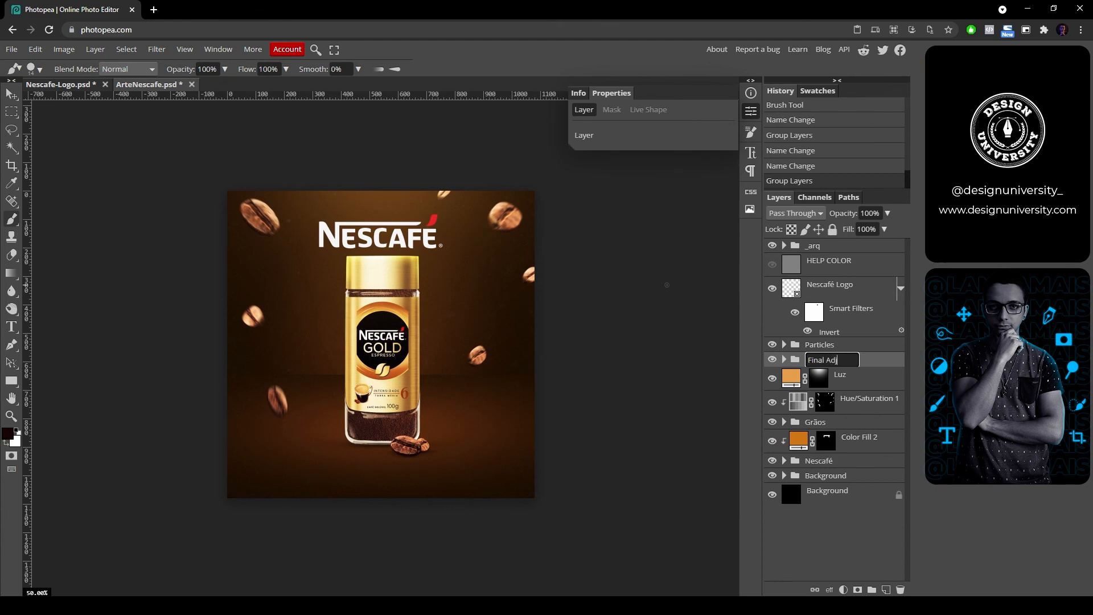
type("ustments")
key("Return")
Step: Scale the Nescafé Logo layer down and keep it centred above the jar's lid
key("ctrl+plus")
key("ctrl+plus")
scroll(666, 284, "up", 4)
left_click(836, 288)
key("v")
key("ctrl+t")
left_click_drag(503, 351, 470, 329)
key("Return")
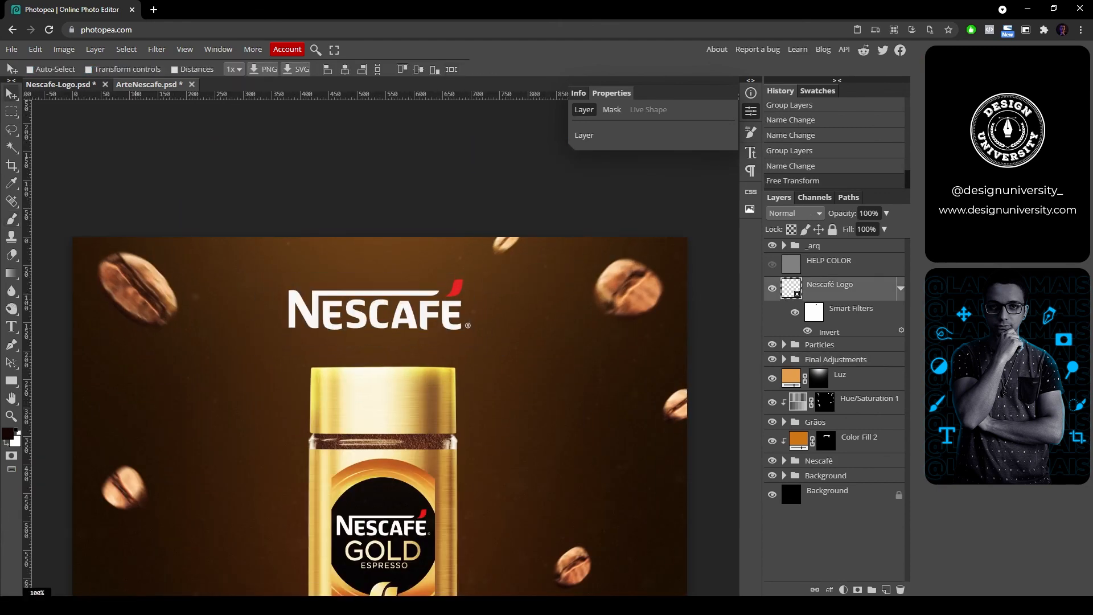
left_click(829, 264)
key("ctrl+0")
left_click_drag(410, 165, 417, 215)
left_click_drag(417, 215, 416, 210)
key("ctrl+z")
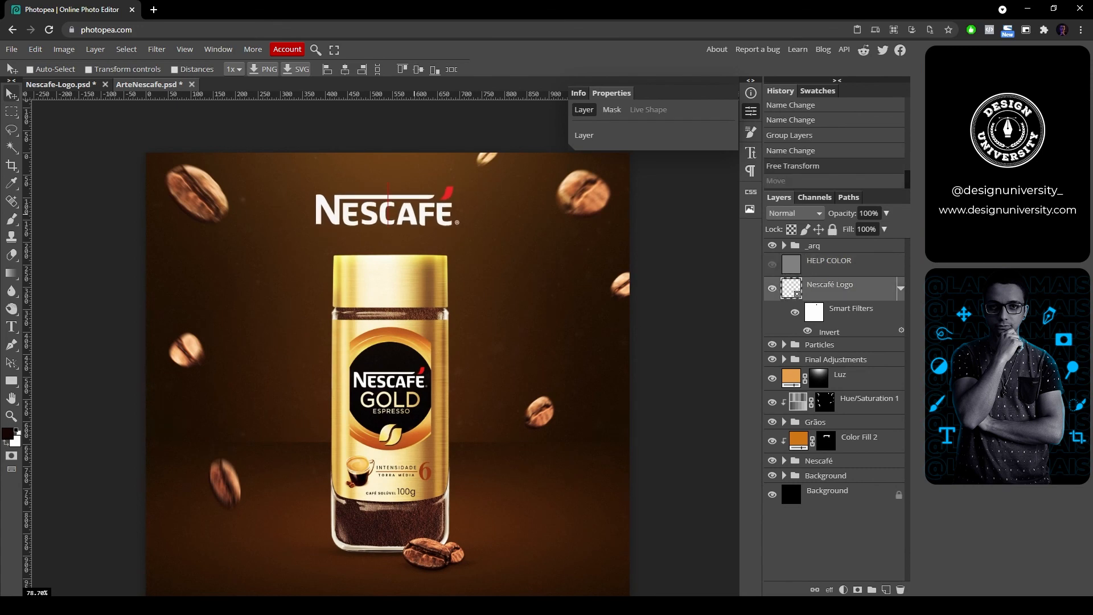
Step: Add a raster mask to the Mesa layer in the Background group and feather it by 2 px
scroll(387, 341, "up", 2)
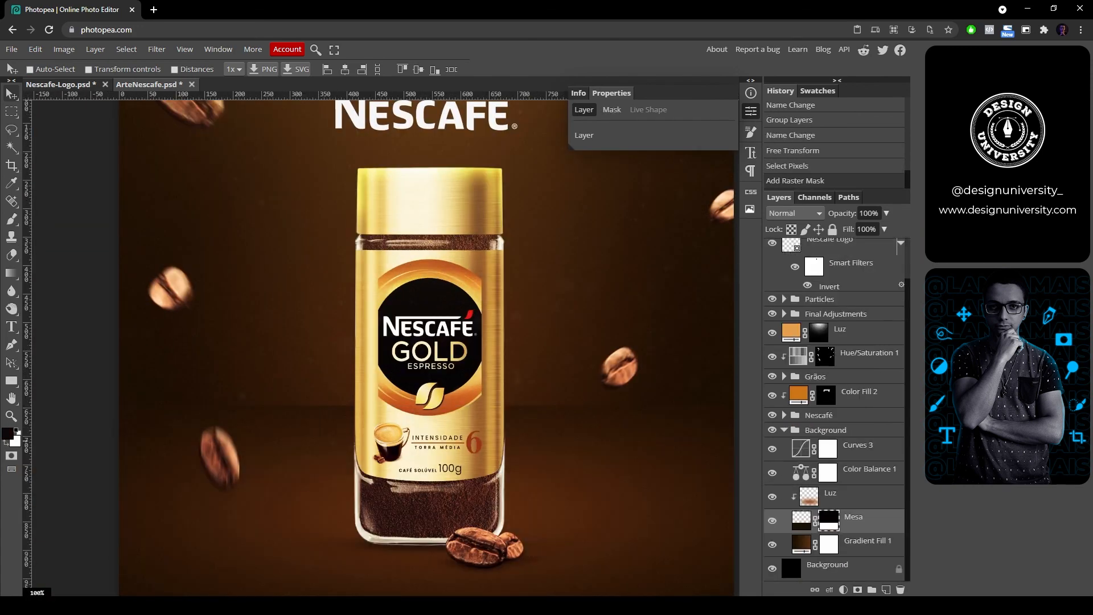
left_click(612, 110)
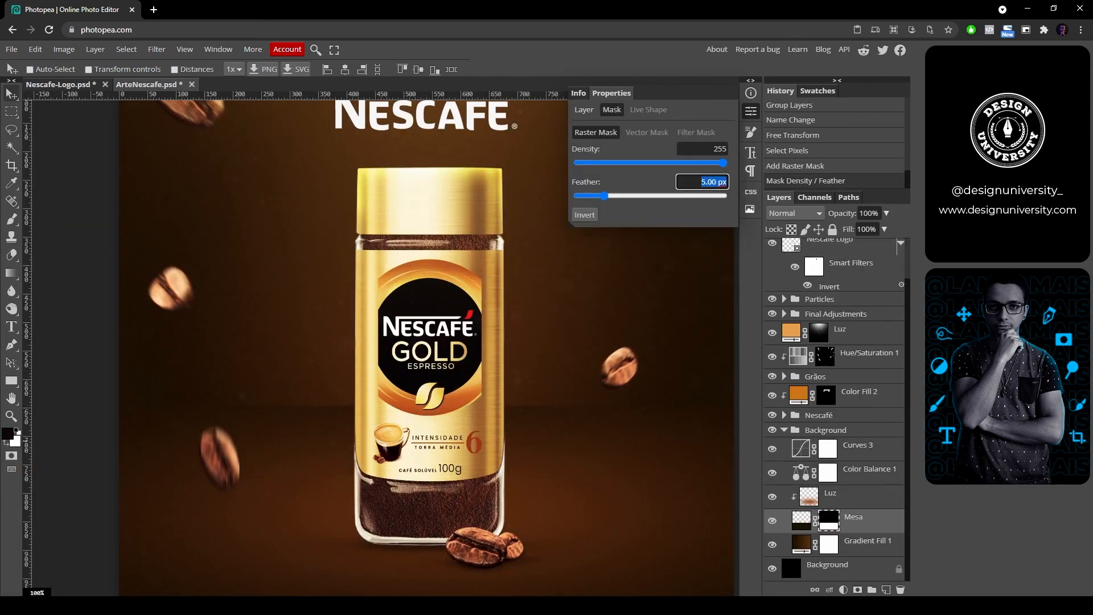
scroll(424, 436, "up", 3)
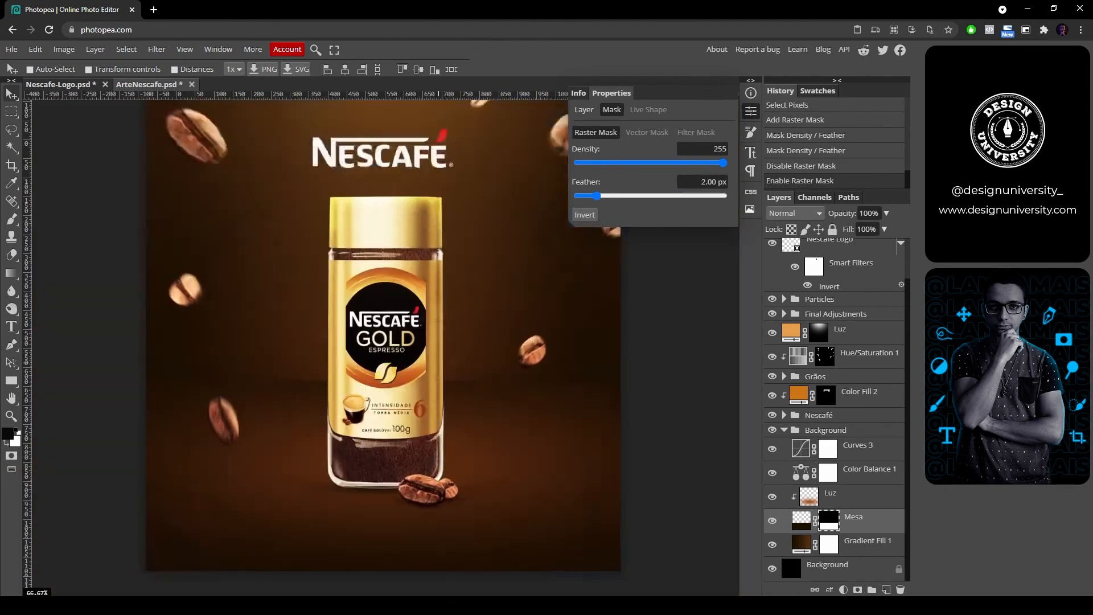
Step: Add a gradient fill layer directly above the Particles group and set its style to Radial
scroll(387, 341, "down", 2)
scroll(387, 342, "up", 3)
left_click_drag(445, 367, 420, 238)
scroll(420, 237, "down", 1)
left_click(820, 299)
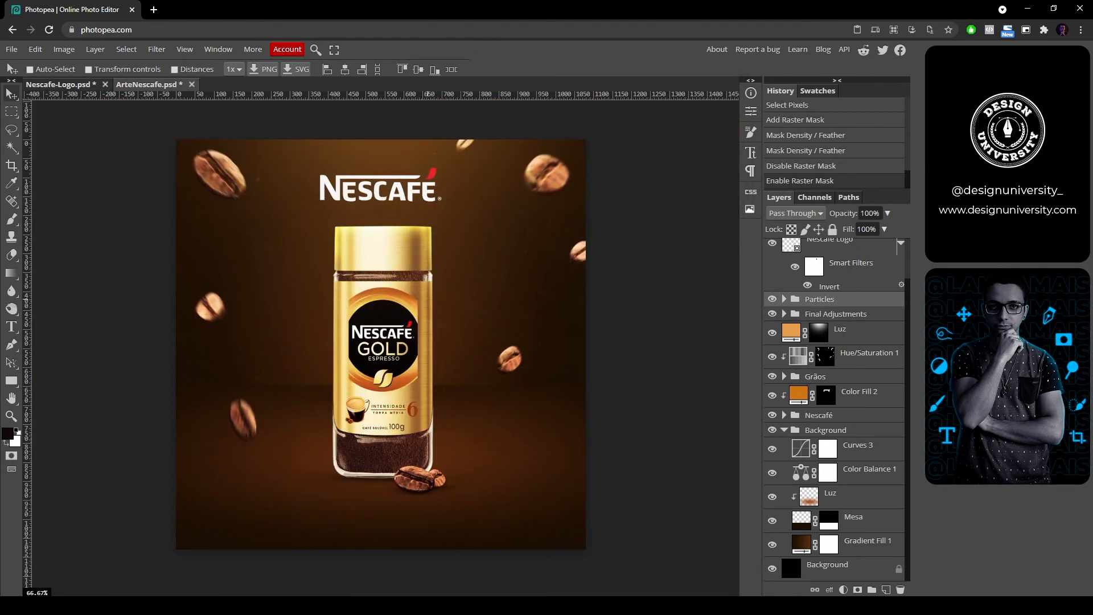
scroll(825, 299, "up", 2)
left_click(830, 287)
left_click(819, 344)
left_click(844, 589)
left_click(842, 236)
left_click(618, 175)
left_click(610, 197)
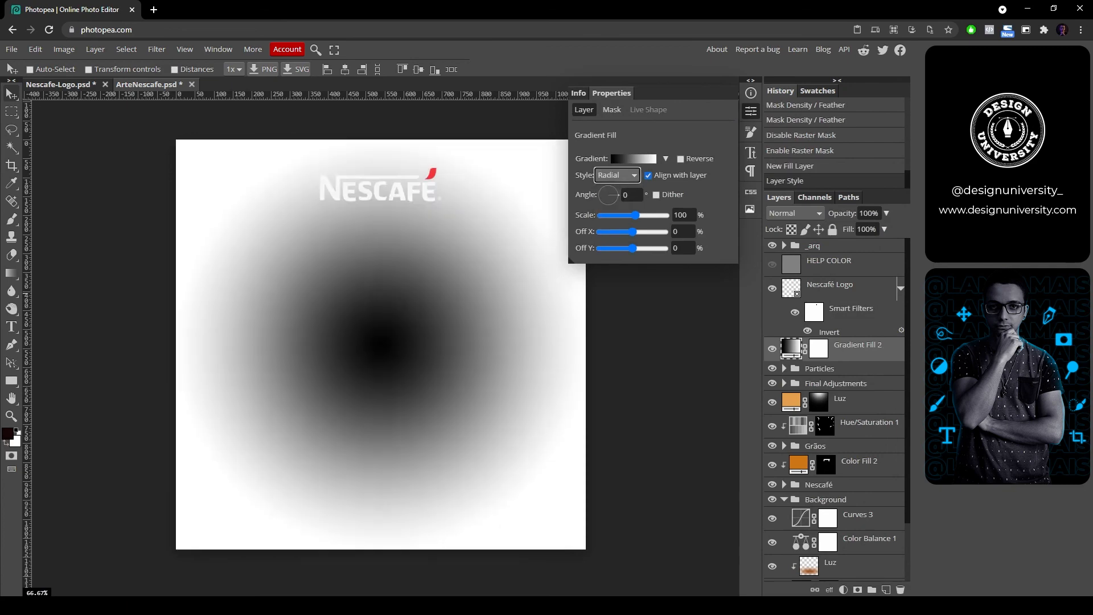
Step: Reverse the radial gradient fill, turn on Dither and set its scale to 131%
left_click(680, 159)
left_click(656, 195)
left_click_drag(635, 215, 639, 215)
Step: Edit the fill's gradient to run from black to 0% opacity by deleting its end colour stop
left_click(632, 159)
left_click(921, 307)
left_click(896, 354)
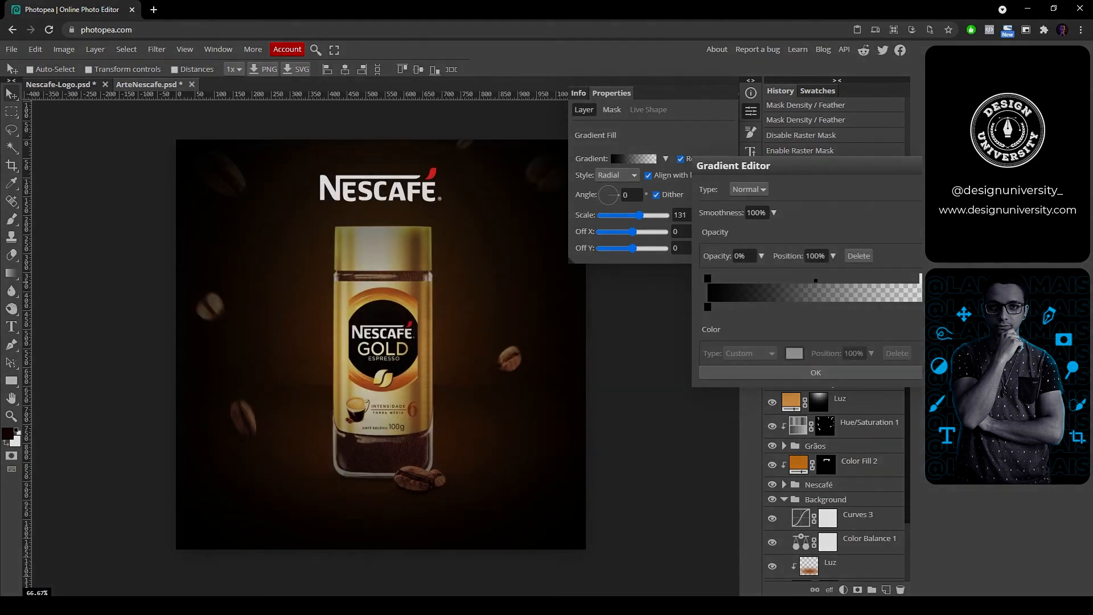